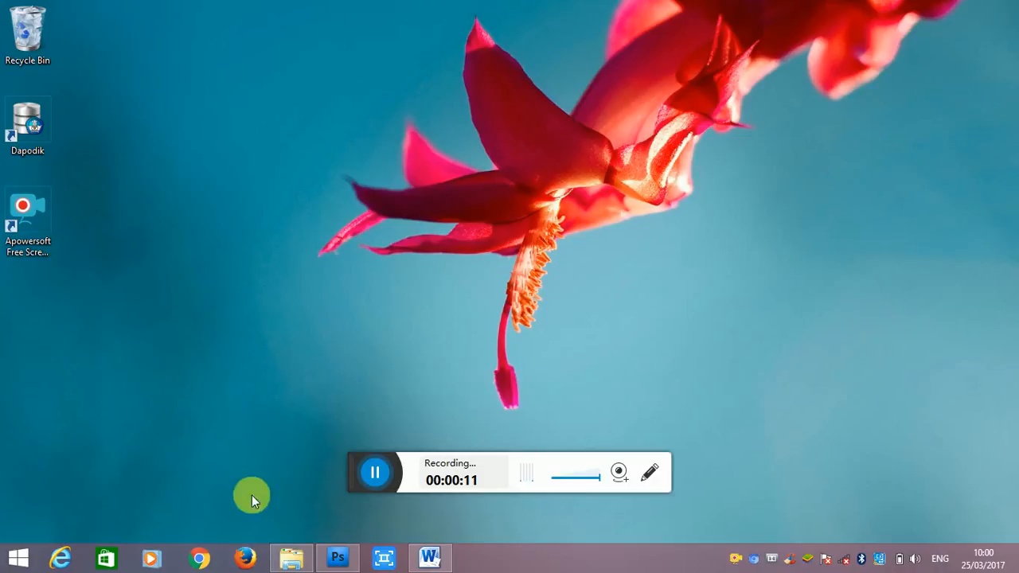
Preview the portrait photo IMG_20170215_135955 from New folder (6) and minimize the viewer
{"action": "left_click", "coordinate": [289, 560]}
{"action": "double_click", "coordinate": [348, 216]}
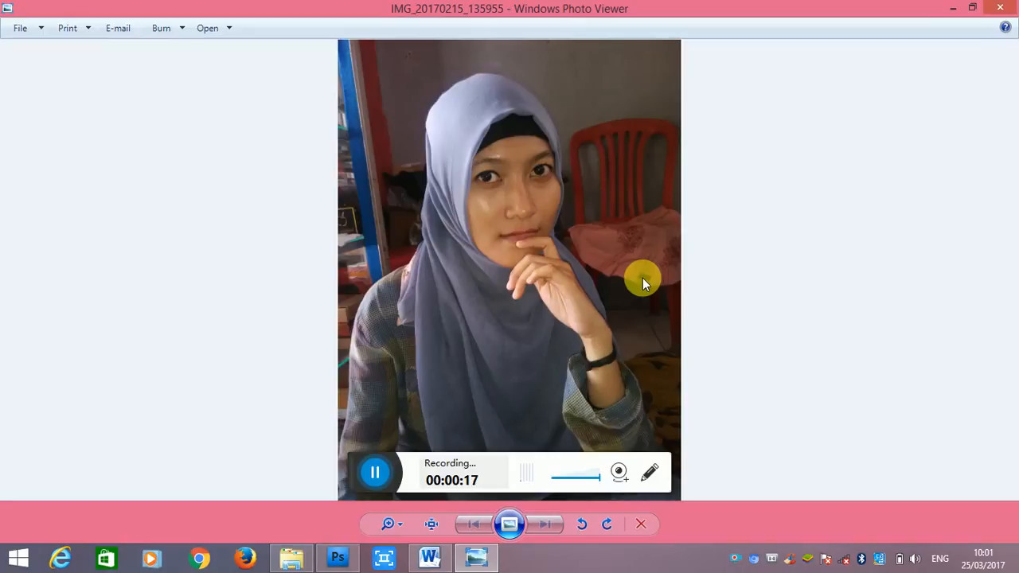
{"action": "left_click", "coordinate": [952, 8]}
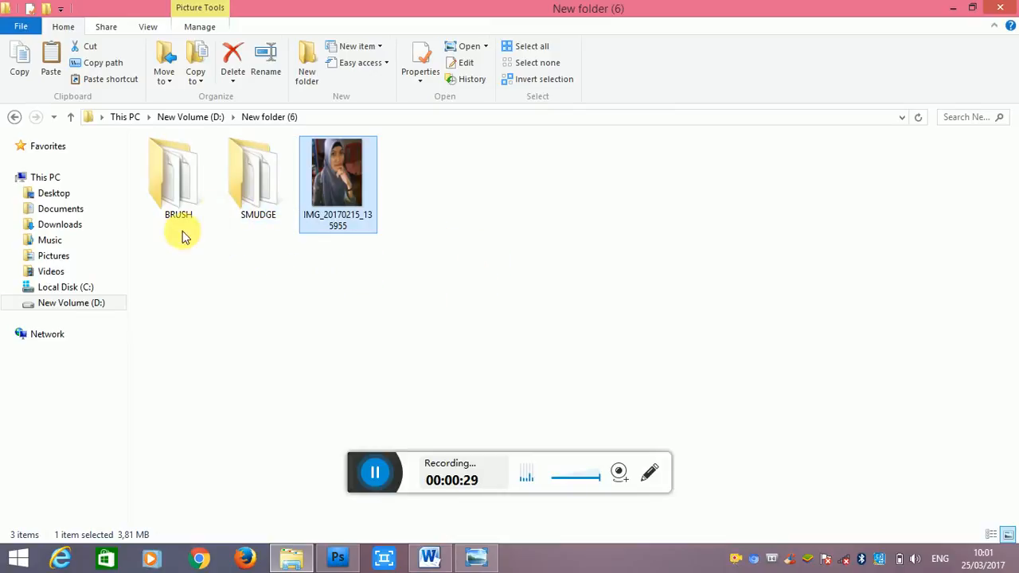
Look through the brush files in the BRUSH folder, return to New folder (6) and minimize the window
{"action": "left_click", "coordinate": [257, 223]}
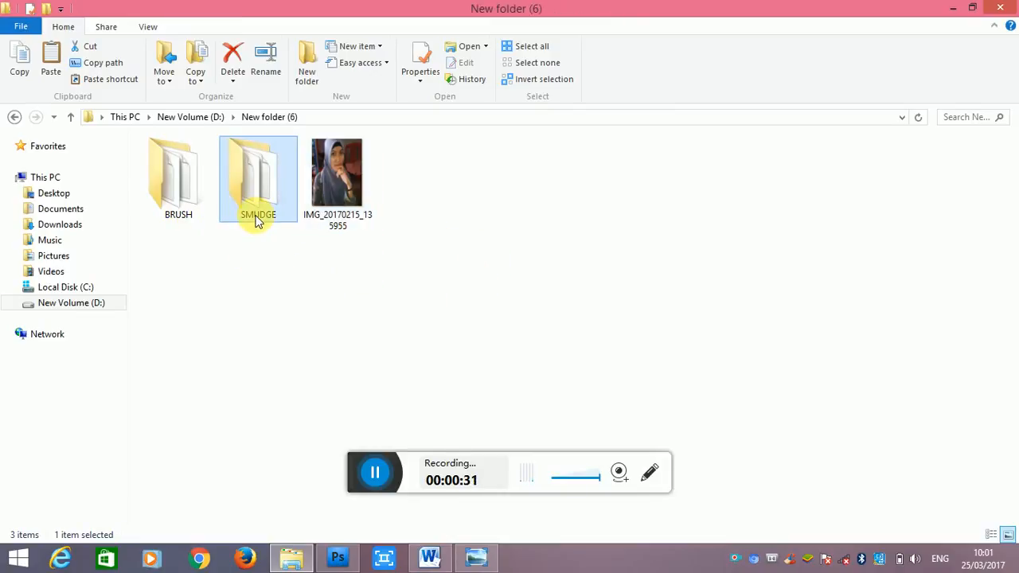
{"action": "double_click", "coordinate": [193, 219]}
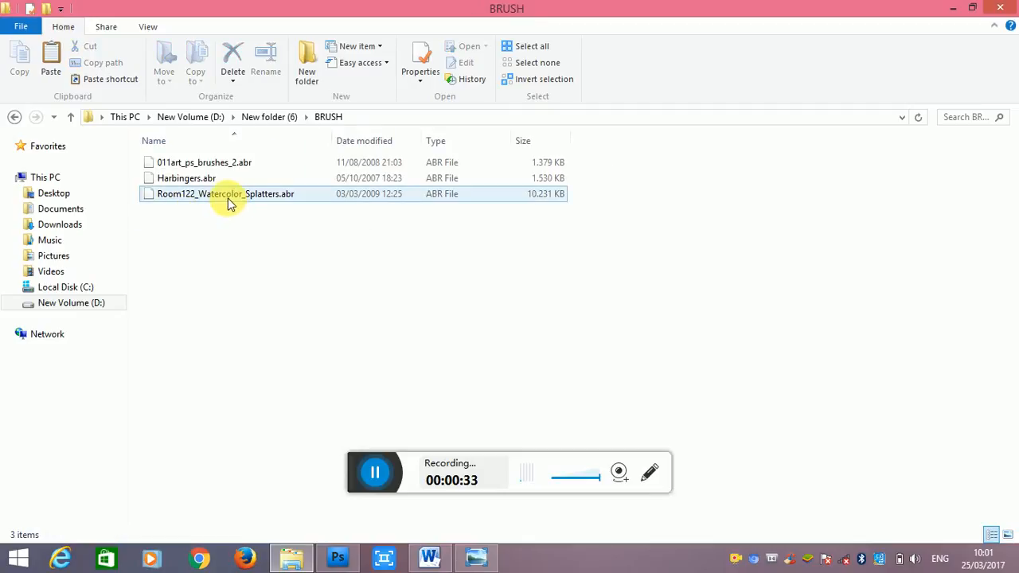
{"action": "left_click", "coordinate": [227, 198]}
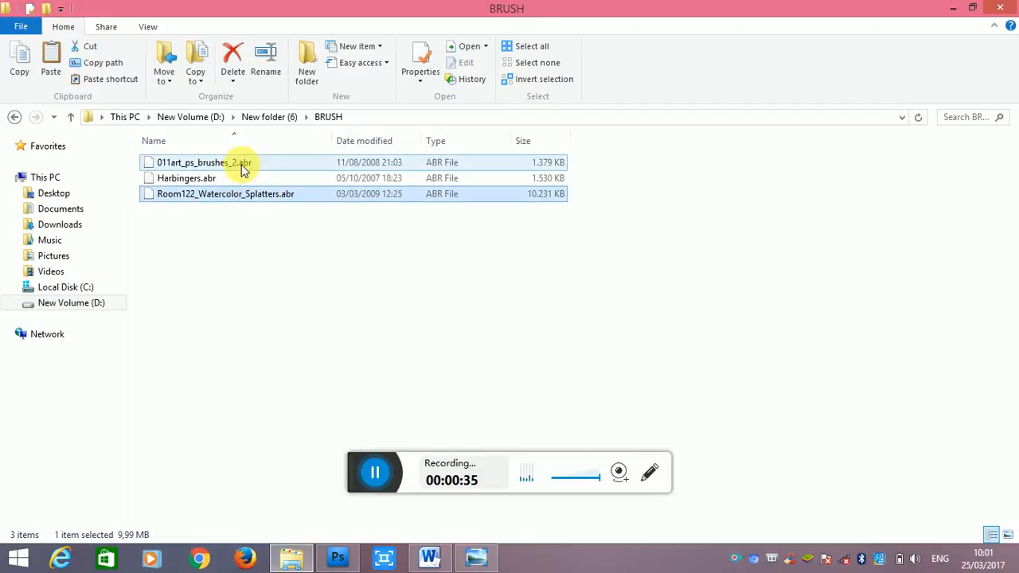
{"action": "left_click", "coordinate": [243, 165]}
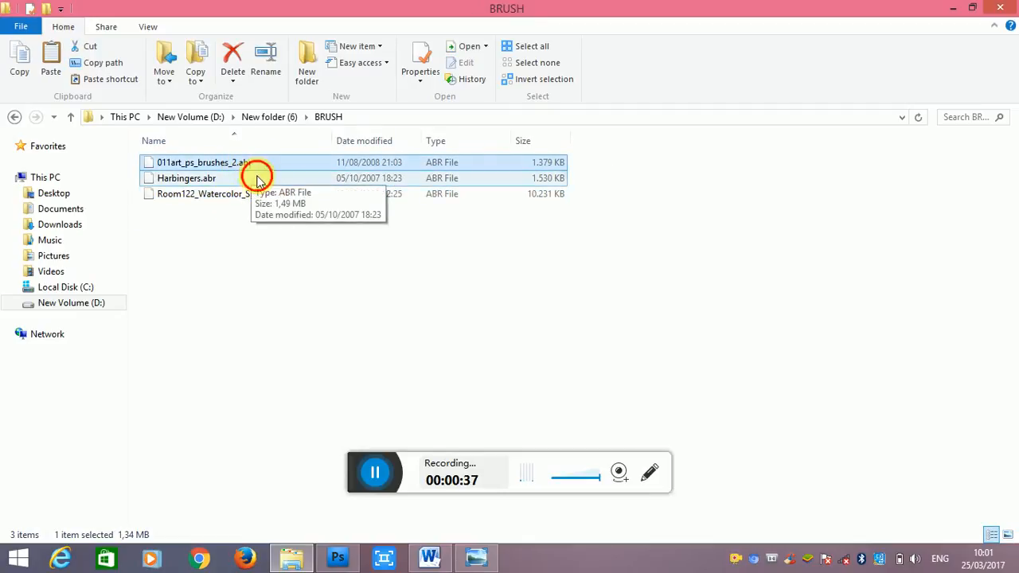
{"action": "left_click", "coordinate": [203, 181]}
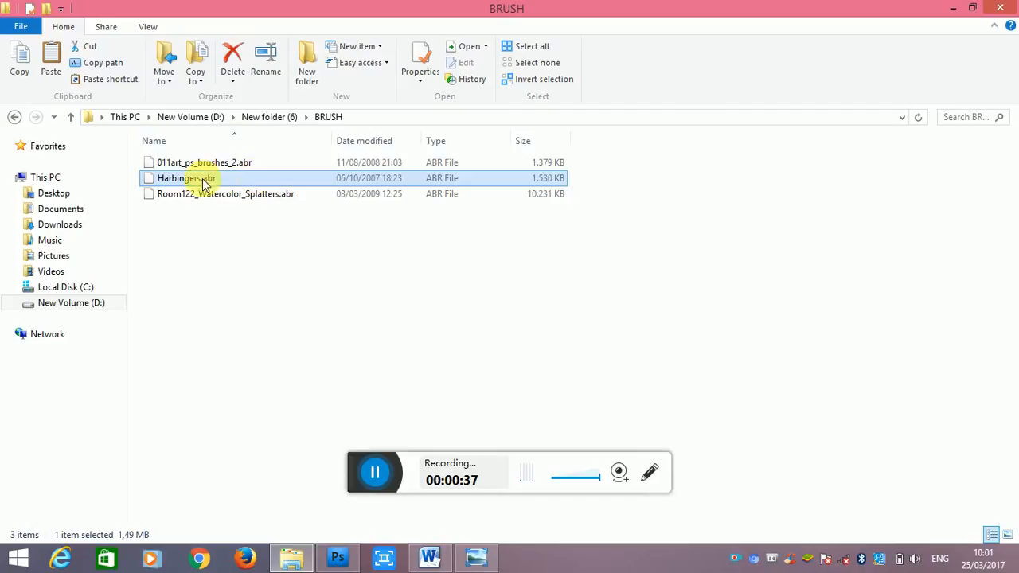
{"action": "left_click", "coordinate": [14, 116]}
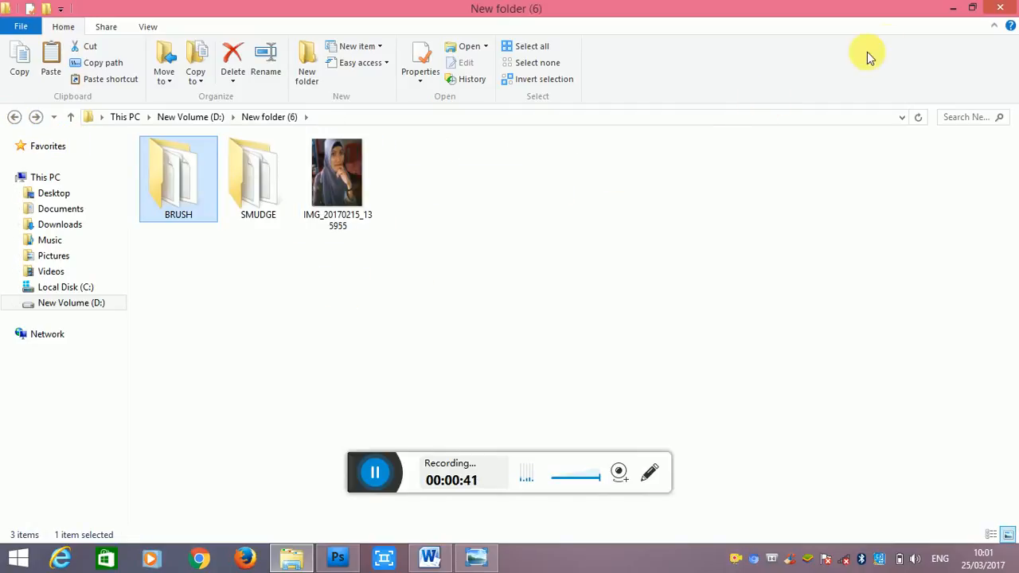
{"action": "left_click", "coordinate": [947, 8]}
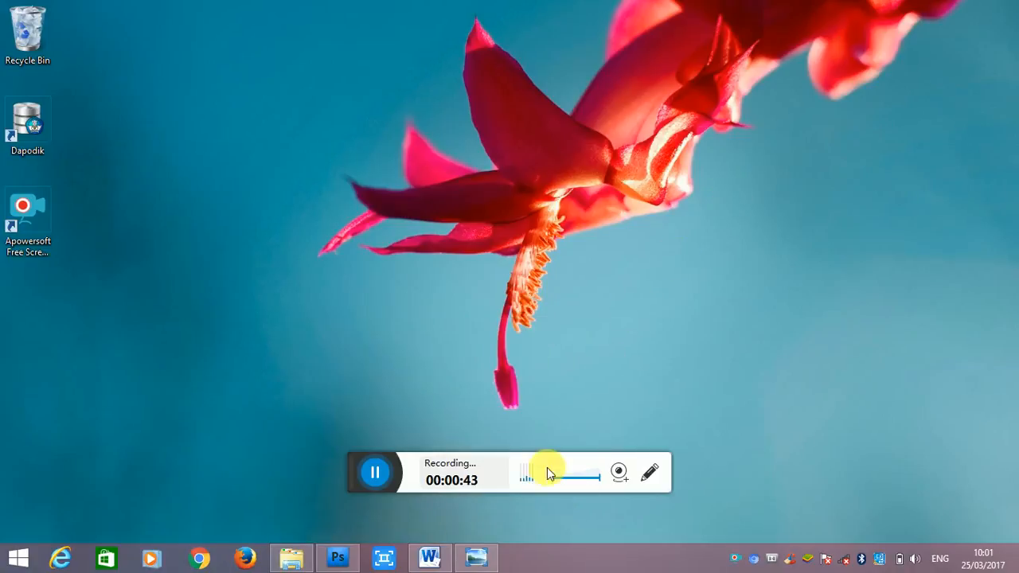
{"action": "left_click", "coordinate": [424, 560]}
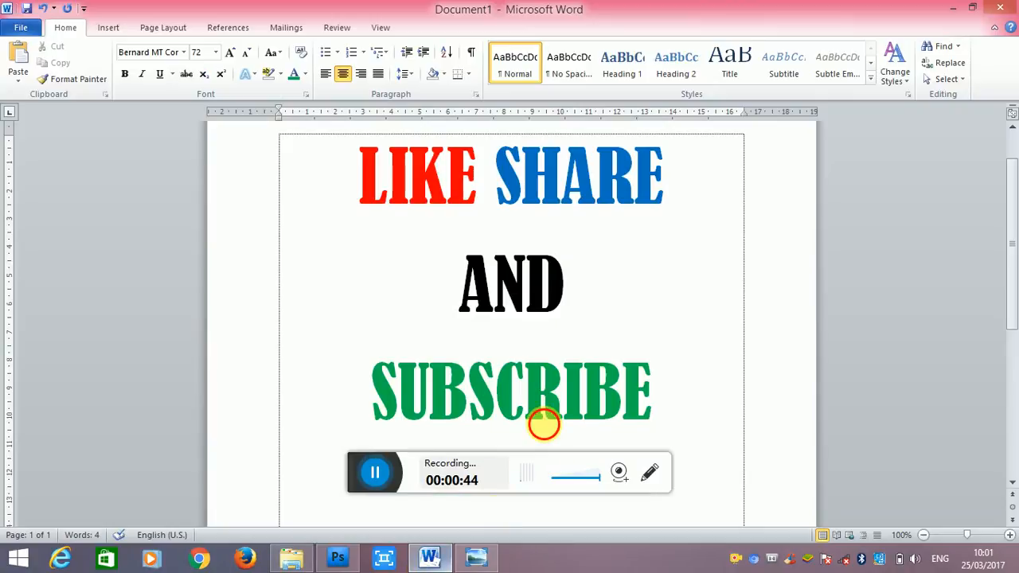
{"action": "double_click", "coordinate": [466, 193]}
{"action": "left_click", "coordinate": [490, 199]}
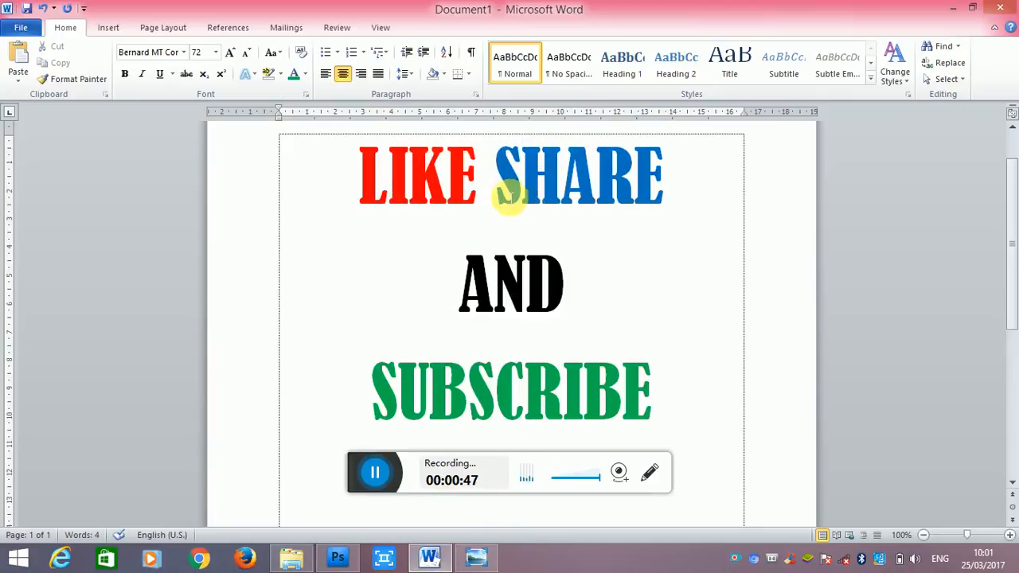
{"action": "left_click_drag", "start_coordinate": [507, 193], "coordinate": [666, 200]}
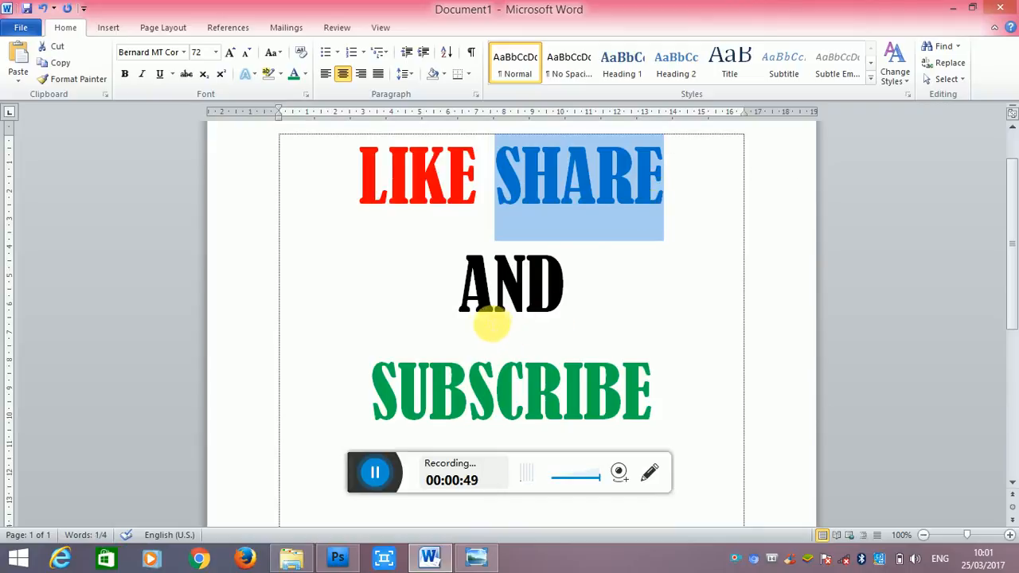
{"action": "left_click", "coordinate": [477, 310]}
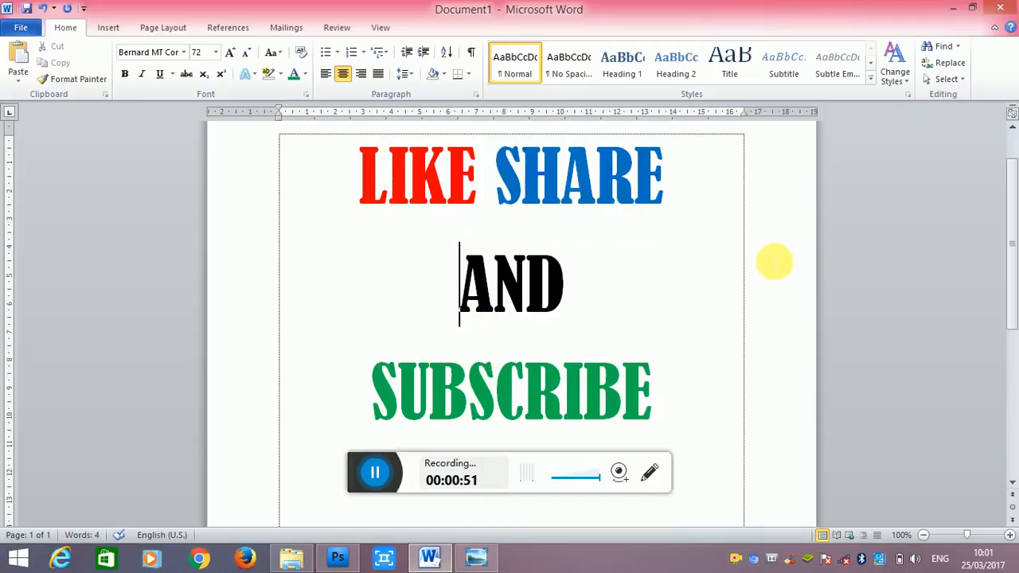
{"action": "left_click", "coordinate": [953, 8]}
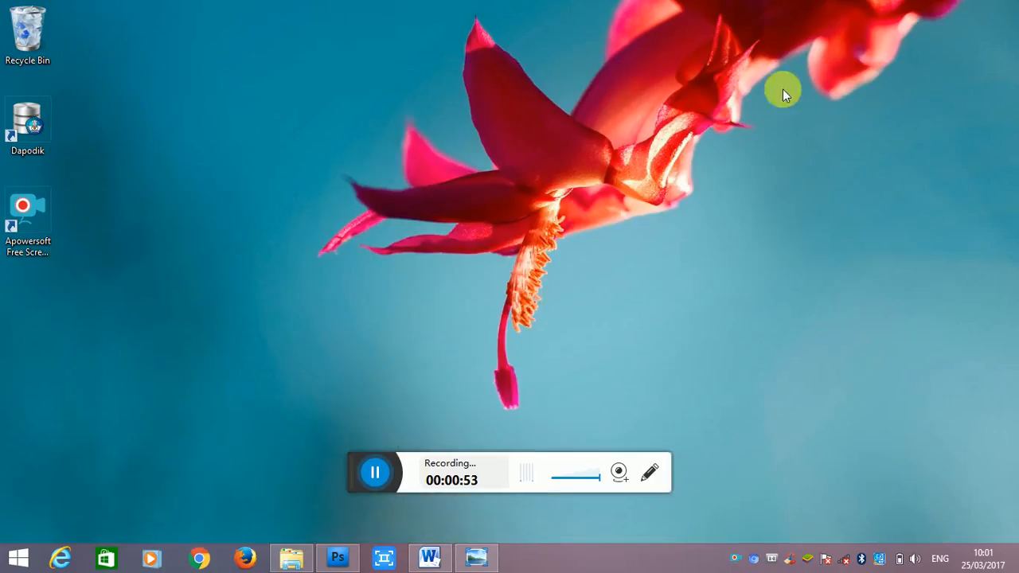
Close the photo preview and open IMG_20170215_135955 from New folder (6) in Photoshop
{"action": "left_click", "coordinate": [337, 557]}
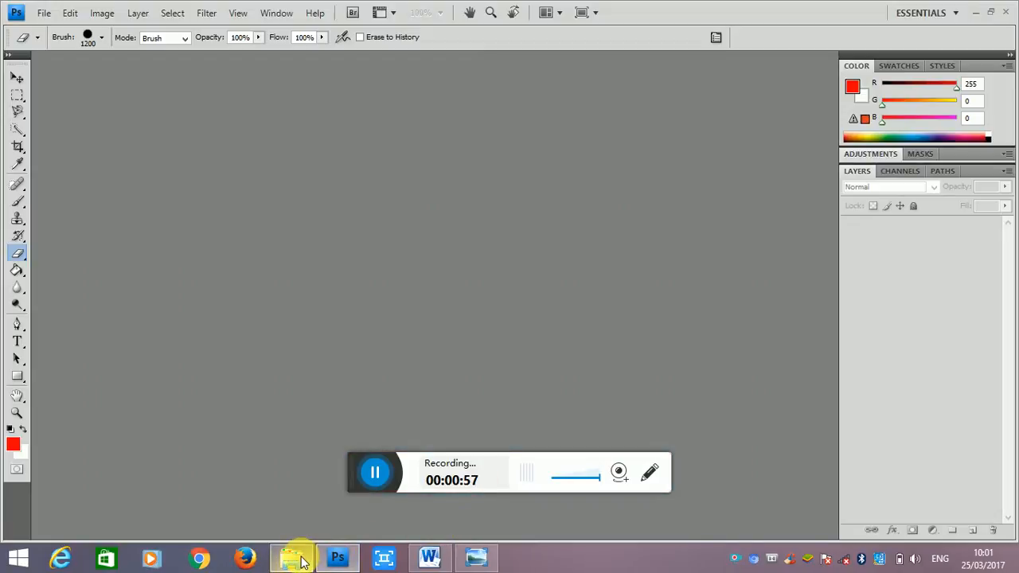
{"action": "right_click", "coordinate": [462, 557]}
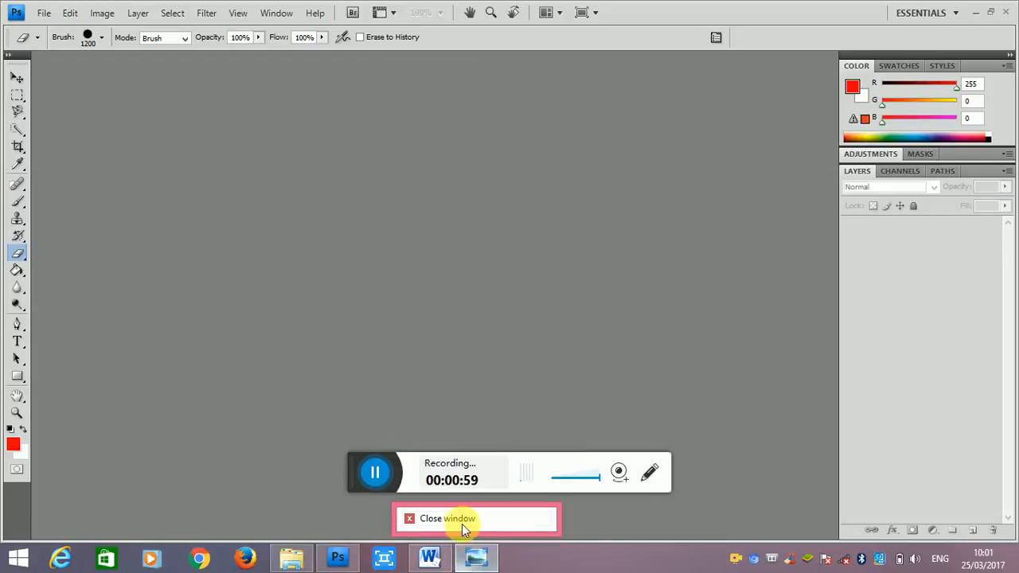
{"action": "left_click", "coordinate": [461, 517]}
{"action": "left_click", "coordinate": [291, 557]}
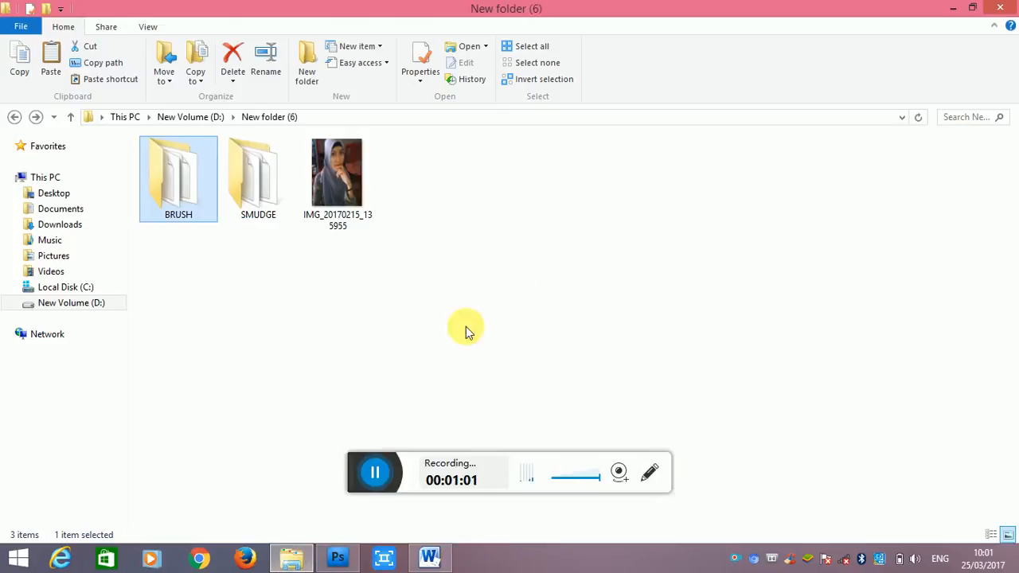
{"action": "left_click_drag", "start_coordinate": [359, 171], "coordinate": [425, 362]}
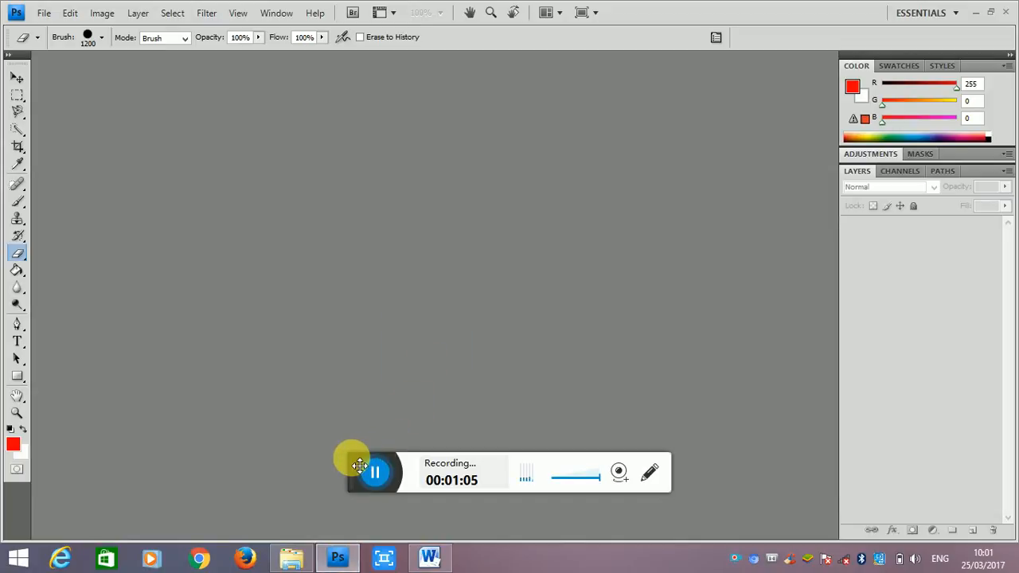
{"action": "left_click_drag", "start_coordinate": [359, 465], "coordinate": [484, 564]}
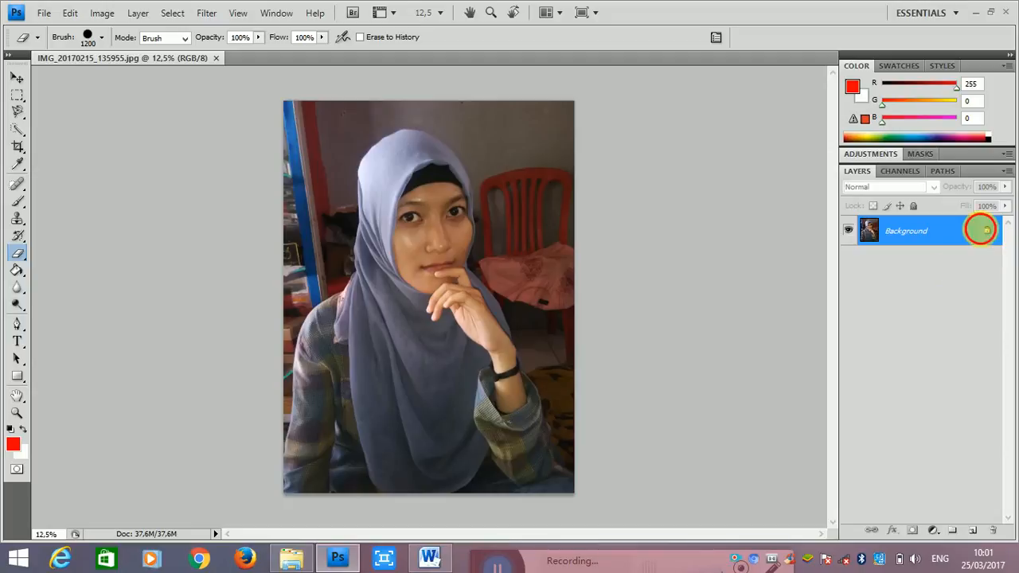
Convert the Background into a regular layer named 1 and duplicate it, leaving only the copy visible
{"action": "double_click", "coordinate": [980, 230]}
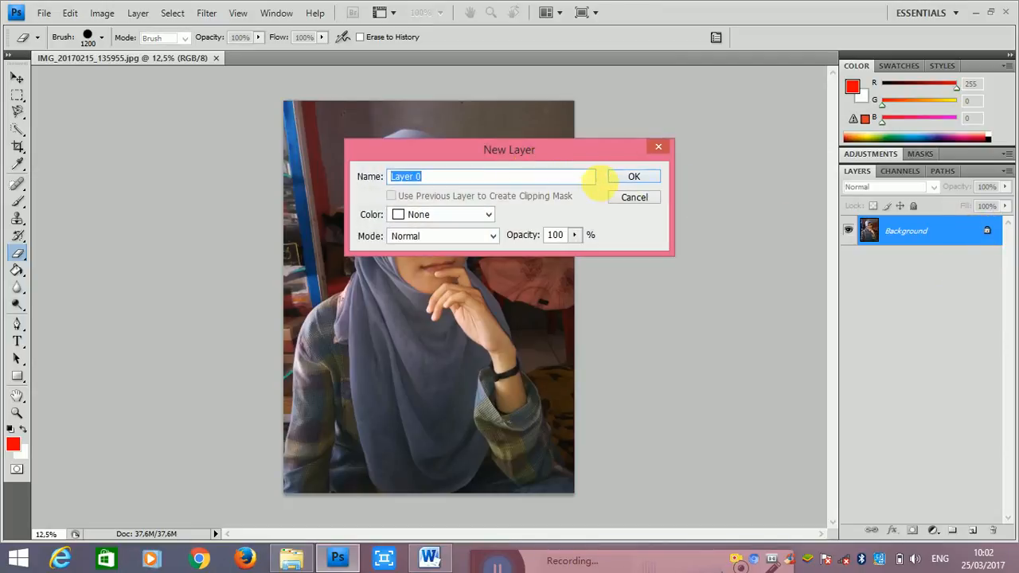
{"action": "left_click", "coordinate": [633, 178]}
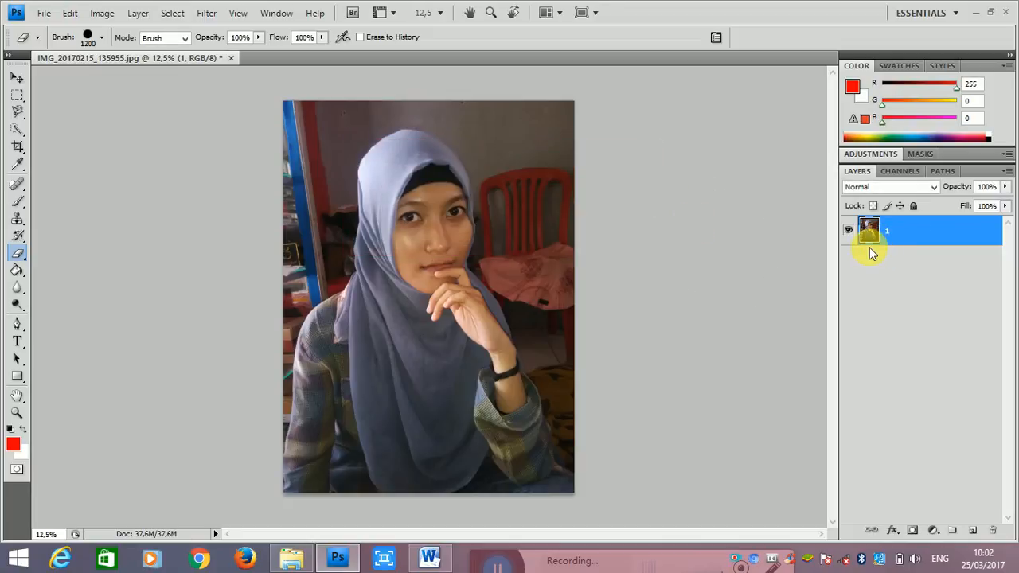
{"action": "key", "text": "ctrl+j"}
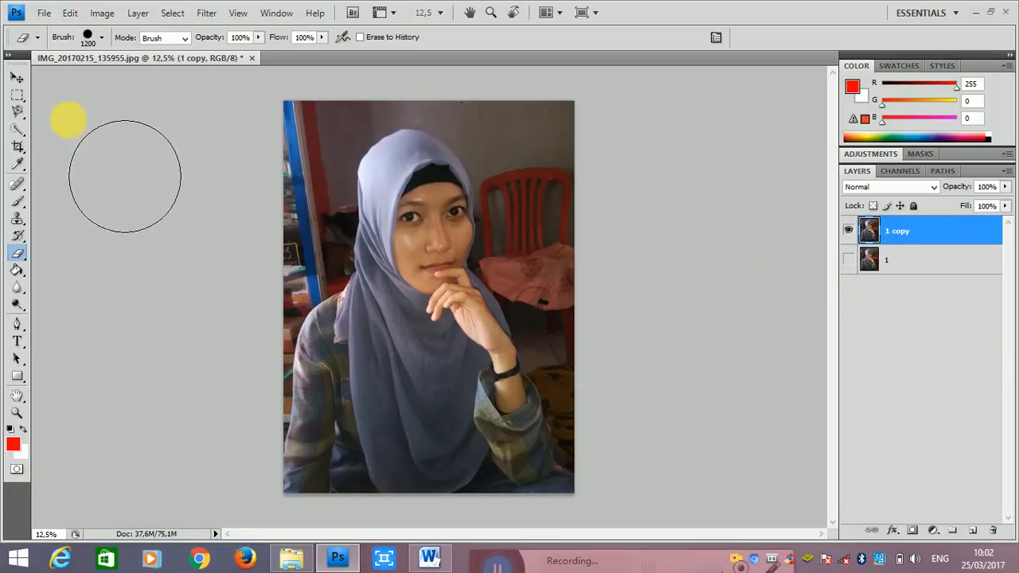
Set the Quick Selection tool to add to the selection with a brush size of 1100
{"action": "left_click", "coordinate": [20, 97]}
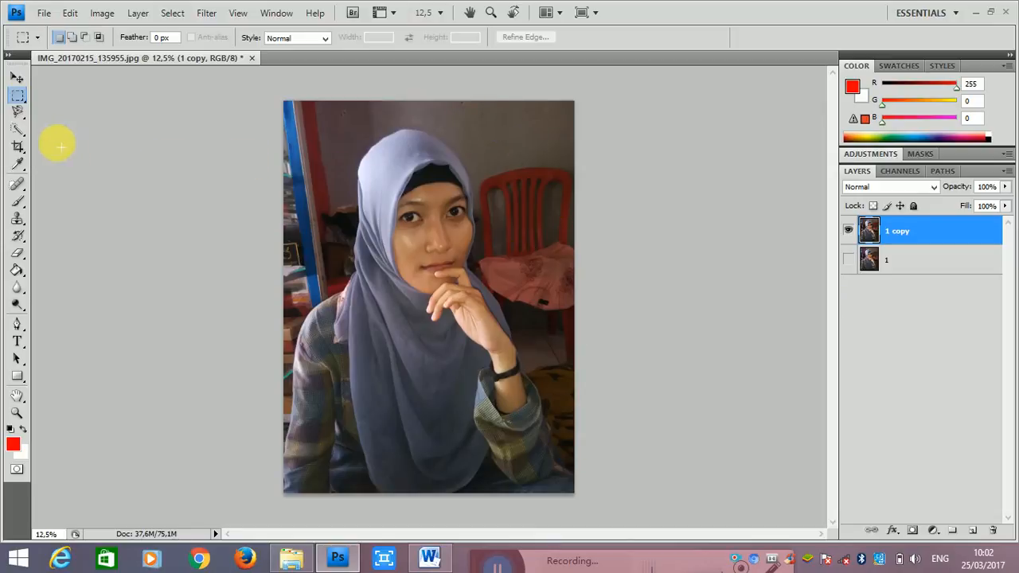
{"action": "left_click", "coordinate": [17, 130]}
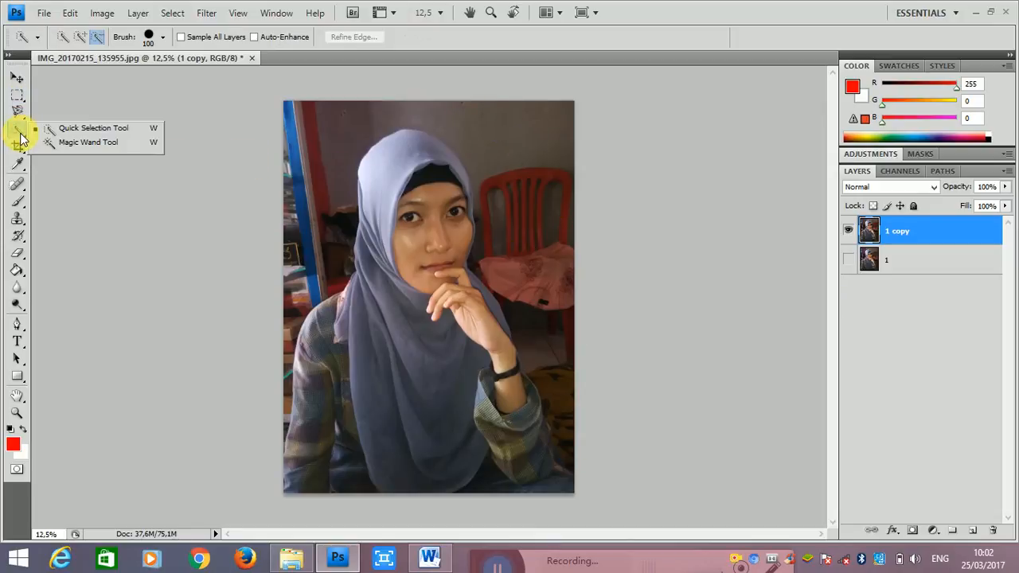
{"action": "left_click", "coordinate": [109, 128]}
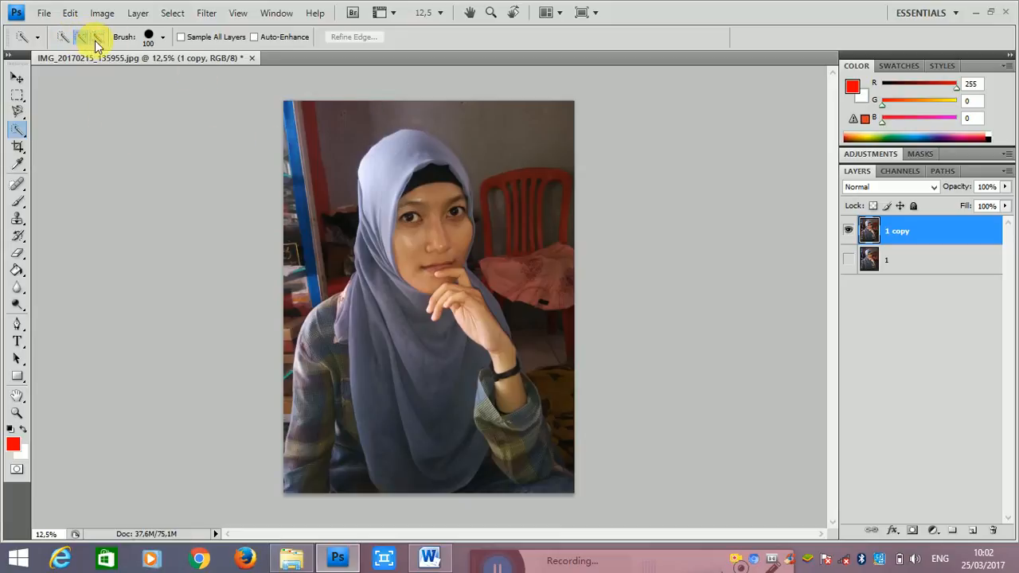
{"action": "key", "text": "bracketright"}
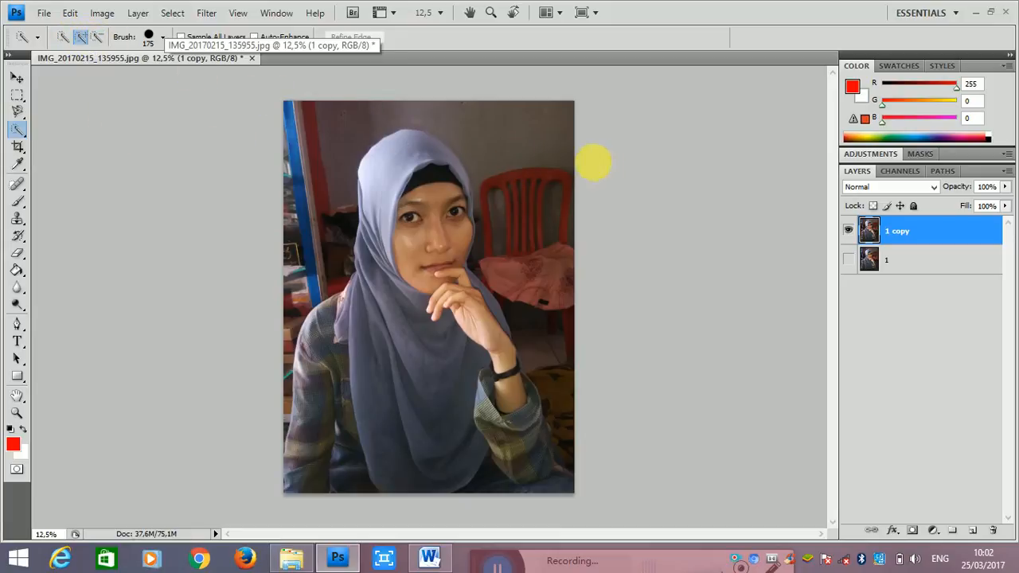
{"action": "key", "text": "bracketright"}
{"action": "key", "text": "bracketright"}
{"action": "key", "text": "bracketright"}
{"action": "key", "text": "bracketright"}
{"action": "key", "text": "bracketright"}
{"action": "key", "text": "bracketright"}
{"action": "key", "text": "bracketright"}
{"action": "key", "text": "bracketright"}
{"action": "key", "text": "bracketright"}
{"action": "key", "text": "bracketright"}
{"action": "key", "text": "bracketright"}
Select the background with the red chair to the right of the woman, delete it from the 1 copy layer and deselect
{"action": "left_click_drag", "start_coordinate": [557, 141], "coordinate": [573, 310]}
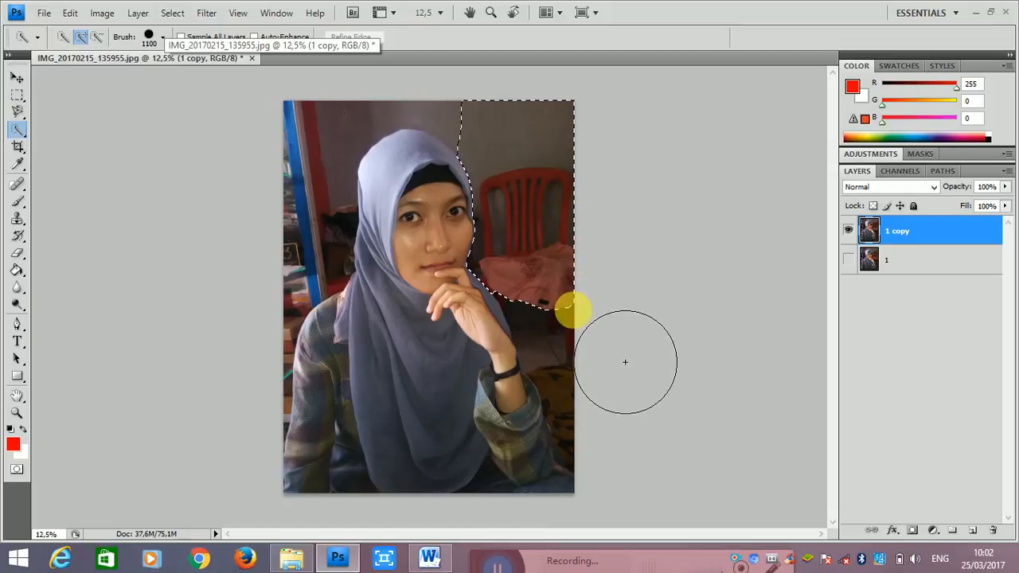
{"action": "left_click", "coordinate": [553, 308]}
{"action": "left_click", "coordinate": [590, 364]}
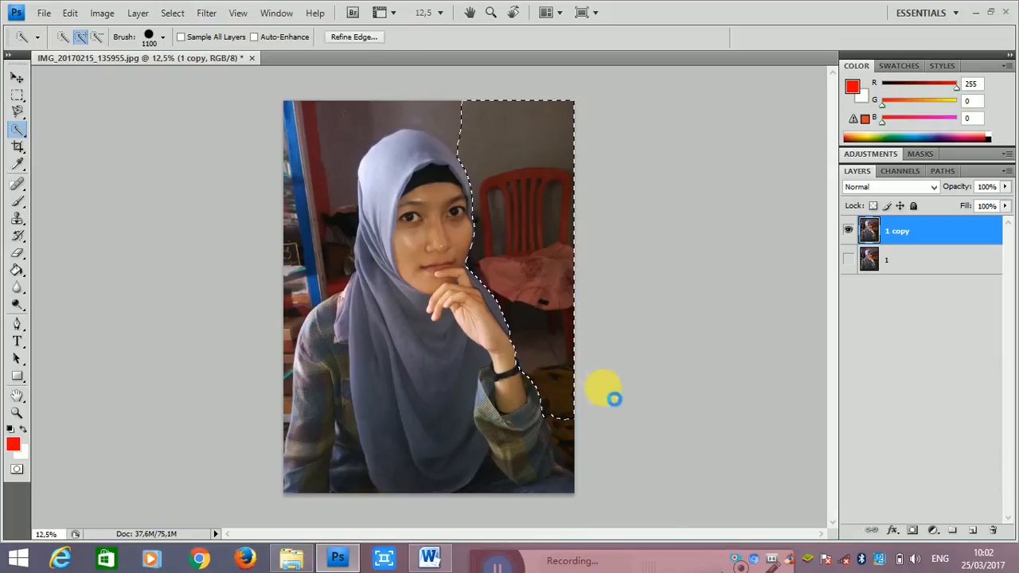
{"action": "left_click", "coordinate": [603, 421]}
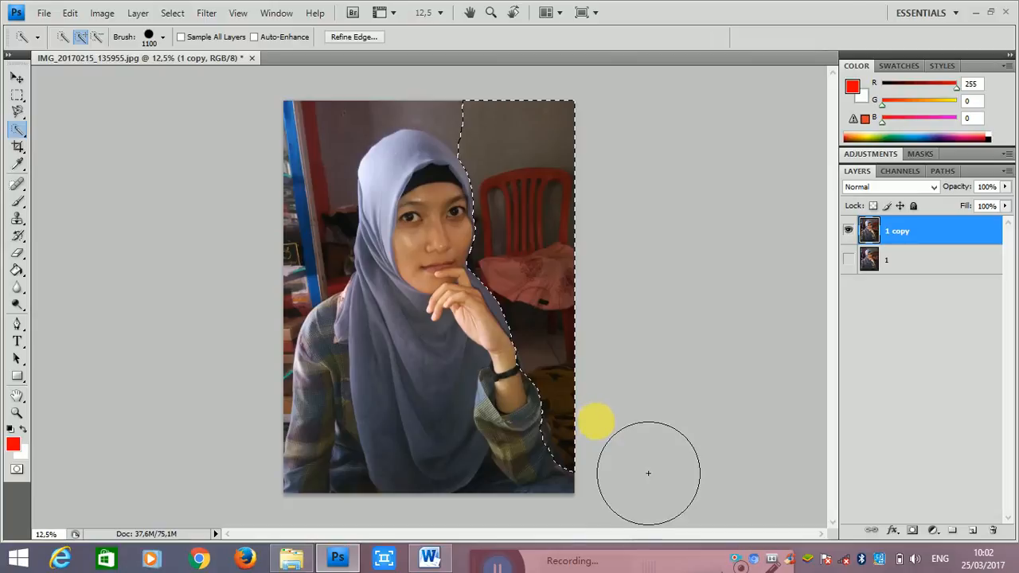
{"action": "left_click", "coordinate": [617, 429]}
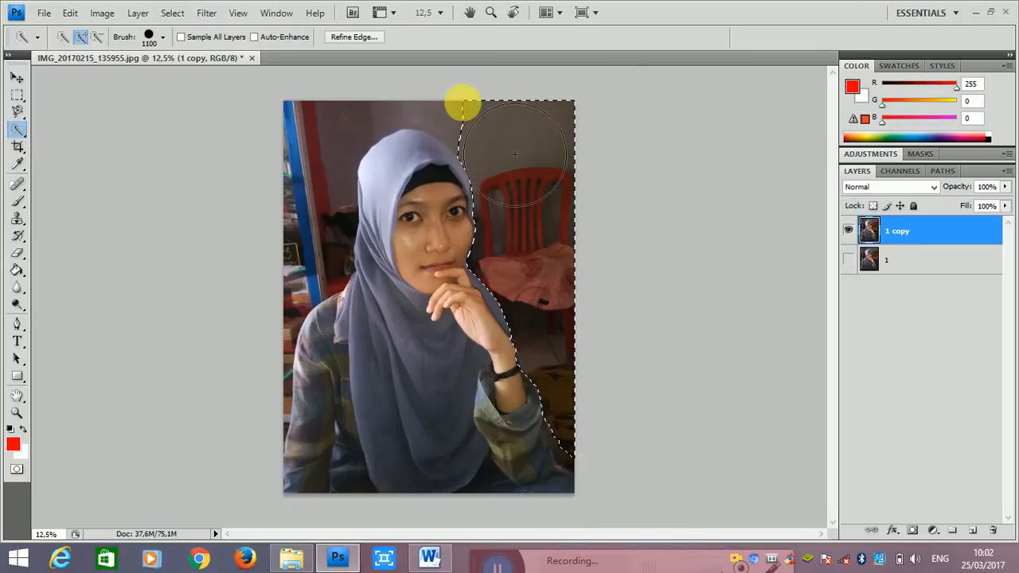
{"action": "mouse_move", "coordinate": [518, 138]}
{"action": "left_mouse_down"}
{"action": "mouse_move", "coordinate": [453, 143]}
{"action": "mouse_move", "coordinate": [503, 144]}
{"action": "left_mouse_up"}
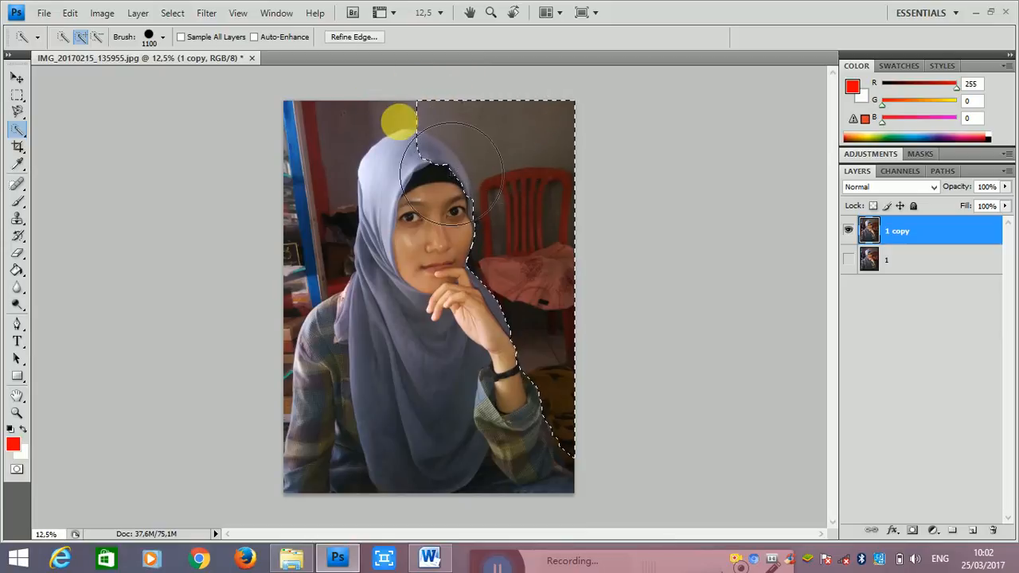
{"action": "key", "text": "ctrl+z"}
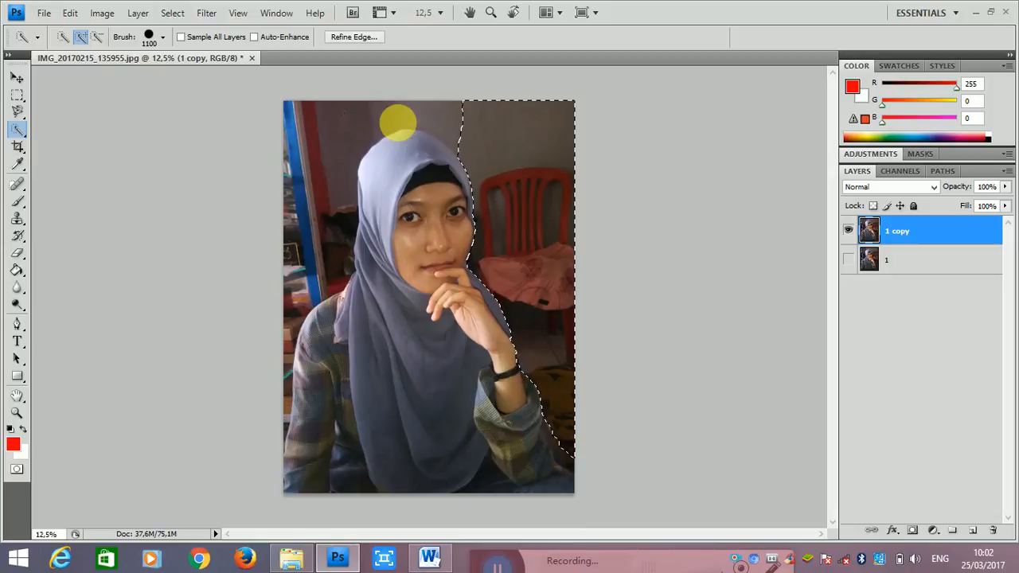
{"action": "key", "text": "Delete"}
{"action": "left_click", "coordinate": [20, 99]}
{"action": "left_click", "coordinate": [138, 137]}
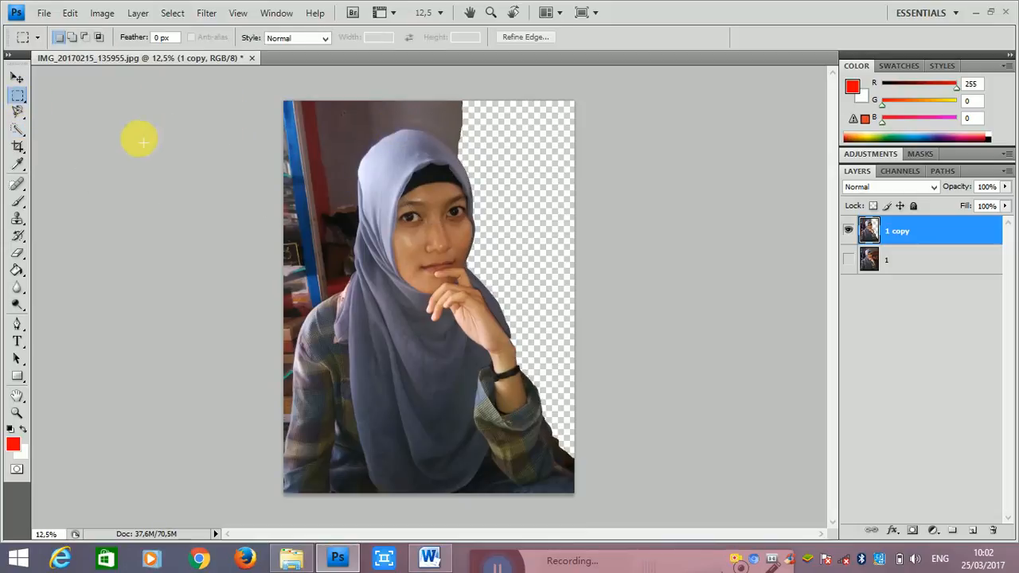
Quick-select the shelf background beside the woman's shoulder and sleeve, delete it from the 1 copy layer and deselect
{"action": "left_click", "coordinate": [18, 129]}
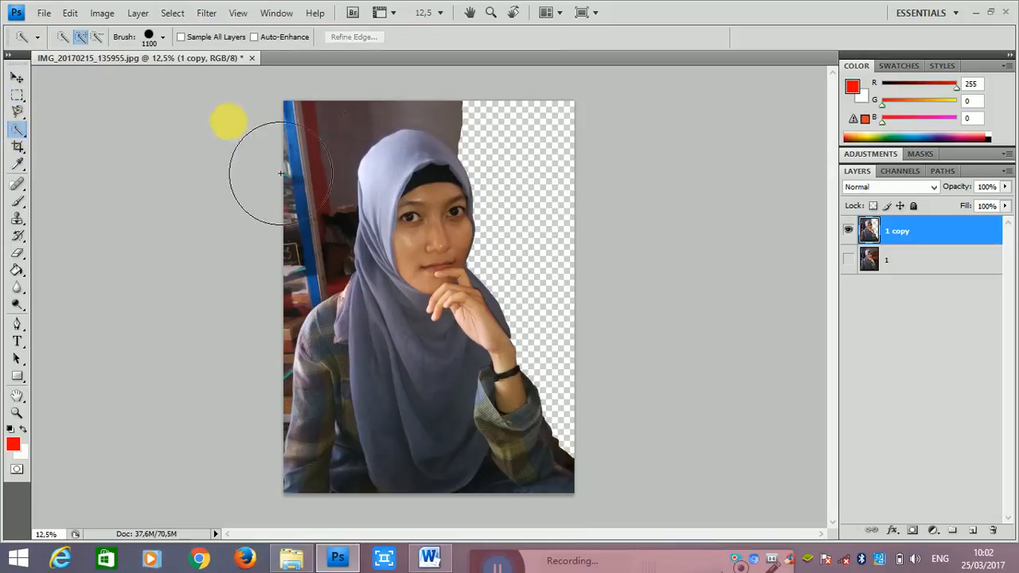
{"action": "left_click", "coordinate": [295, 234]}
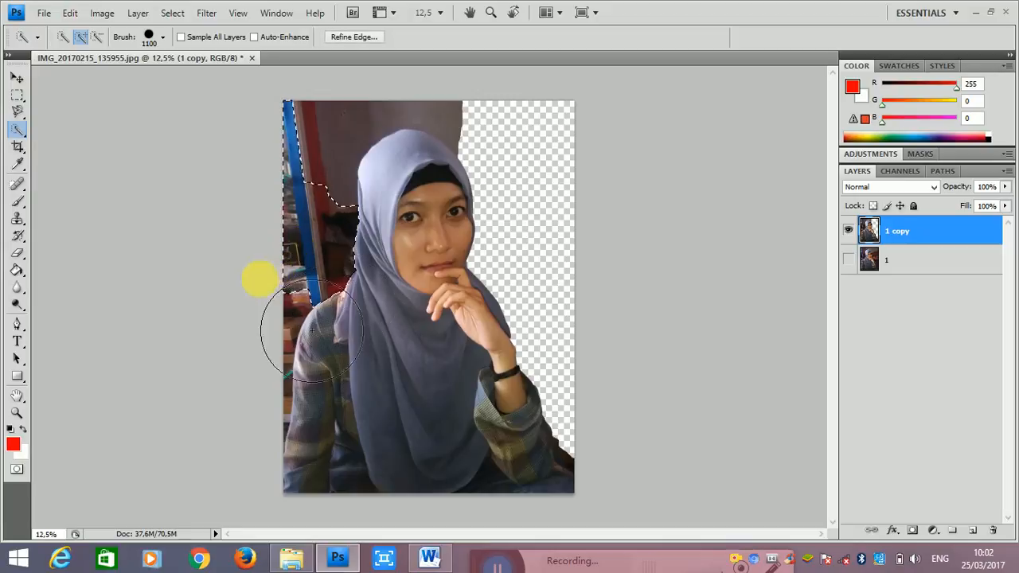
{"action": "left_click", "coordinate": [256, 286]}
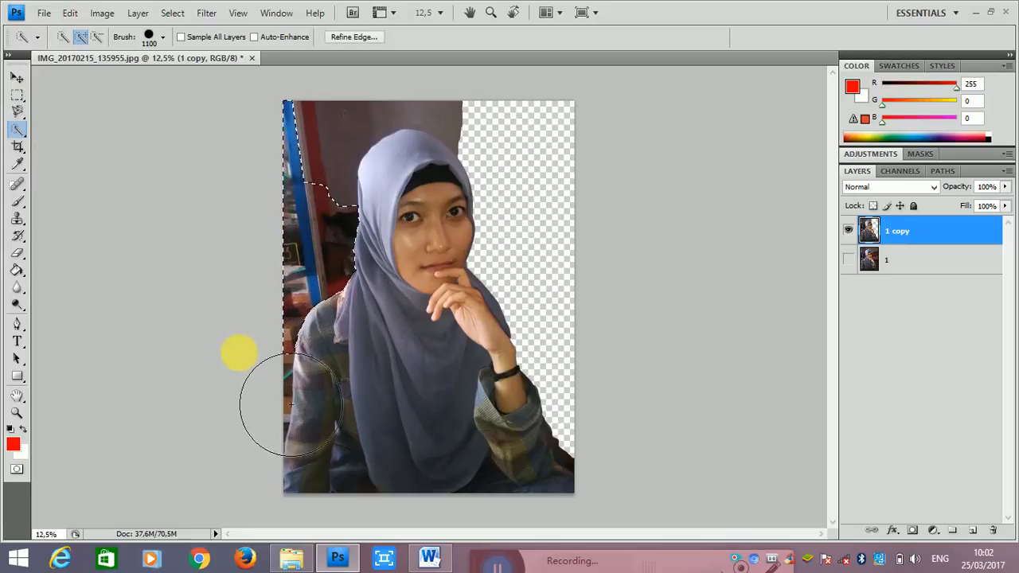
{"action": "left_click", "coordinate": [288, 428]}
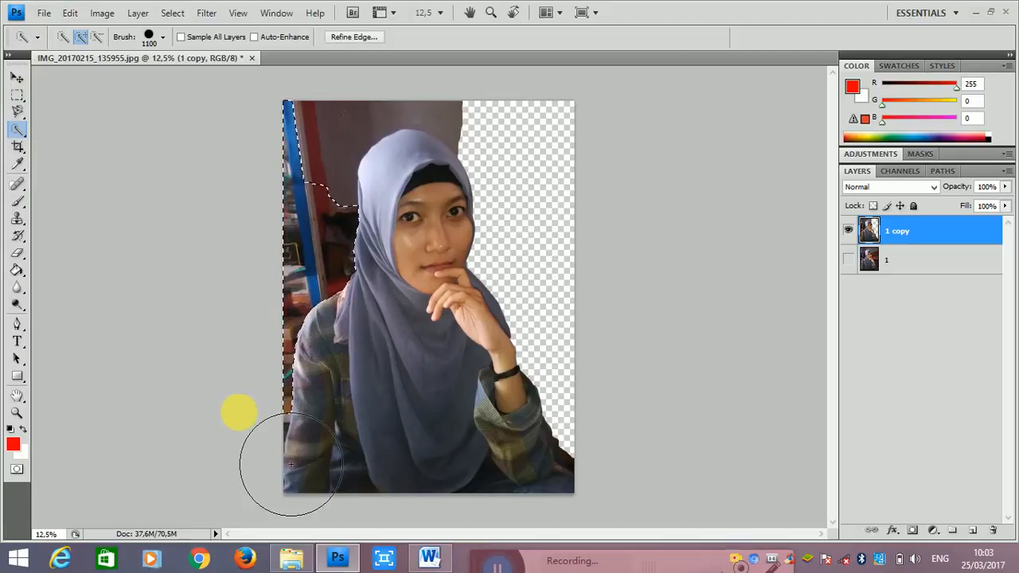
{"action": "left_click", "coordinate": [238, 412]}
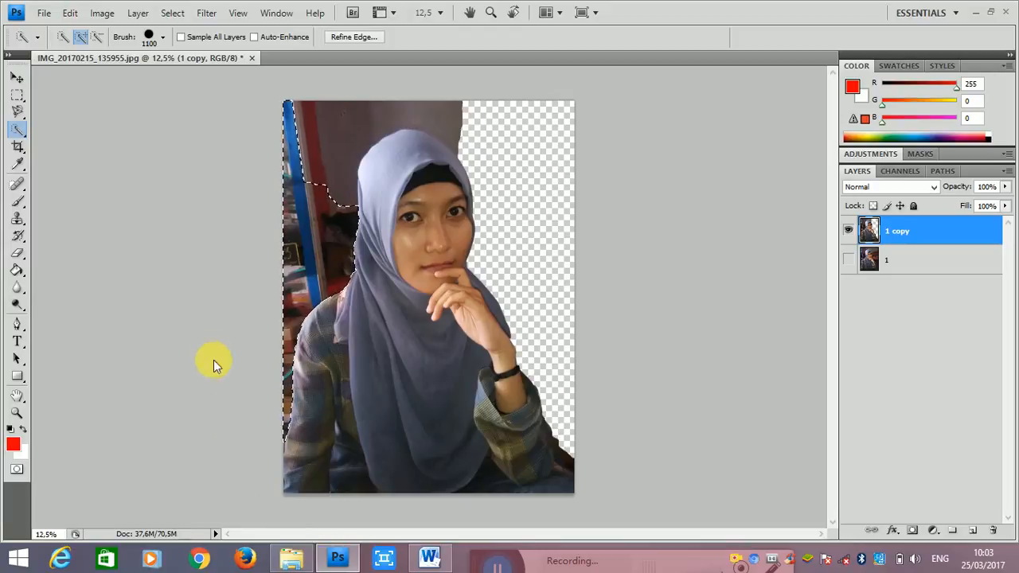
{"action": "key", "text": "Delete"}
{"action": "left_click", "coordinate": [16, 95]}
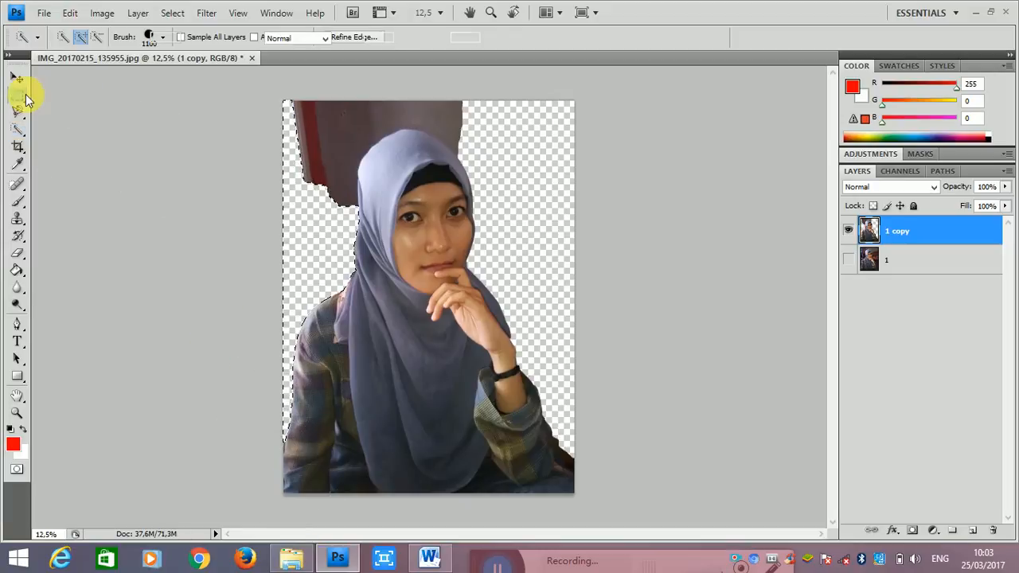
{"action": "left_click", "coordinate": [100, 113]}
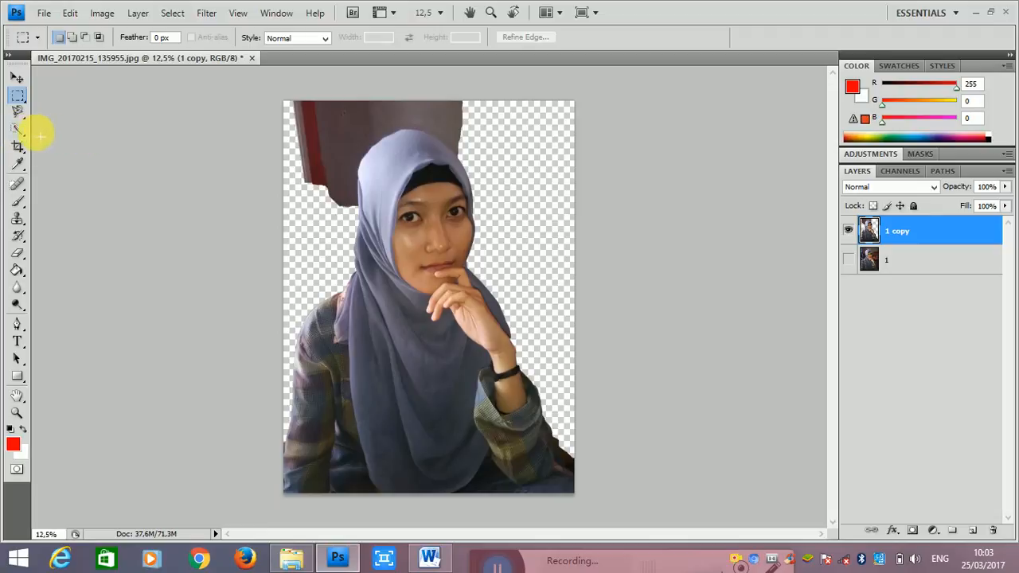
Quick-select the remaining wall around the top of the woman's head, delete it from the 1 copy layer and deselect
{"action": "left_click", "coordinate": [17, 129]}
{"action": "left_click", "coordinate": [310, 137]}
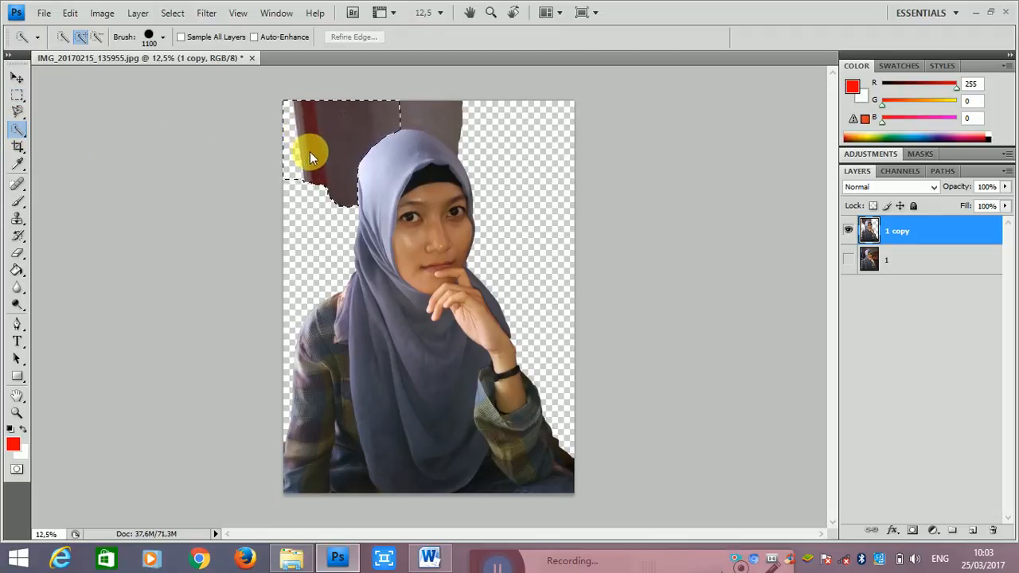
{"action": "left_click", "coordinate": [473, 97]}
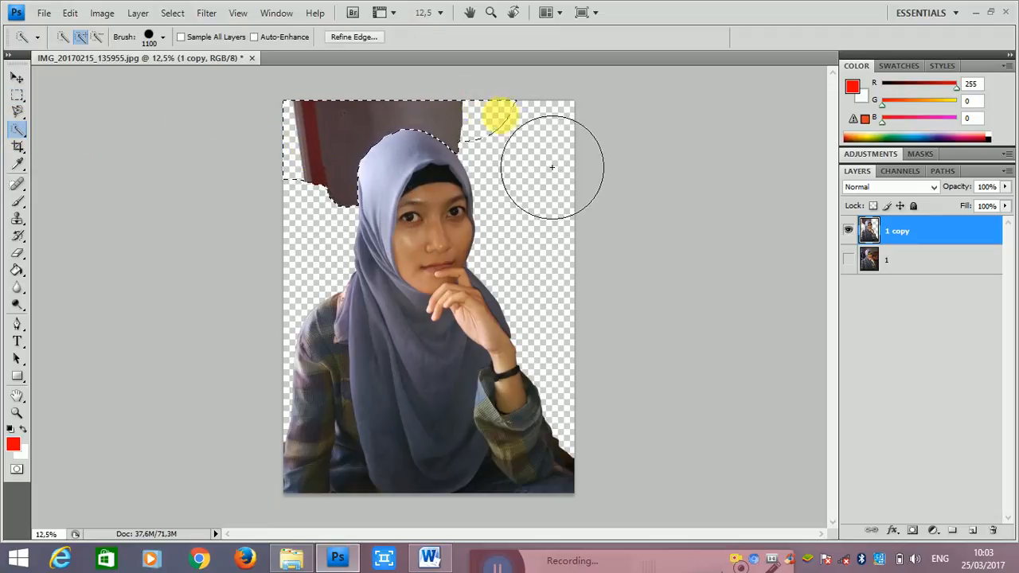
{"action": "key", "text": "Delete"}
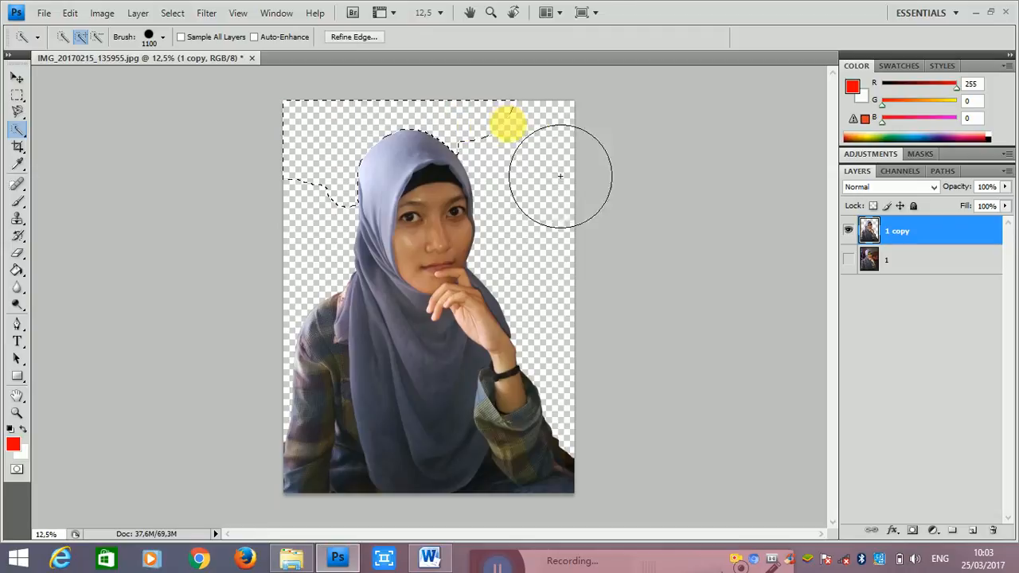
{"action": "left_click", "coordinate": [17, 96]}
{"action": "left_click", "coordinate": [262, 195]}
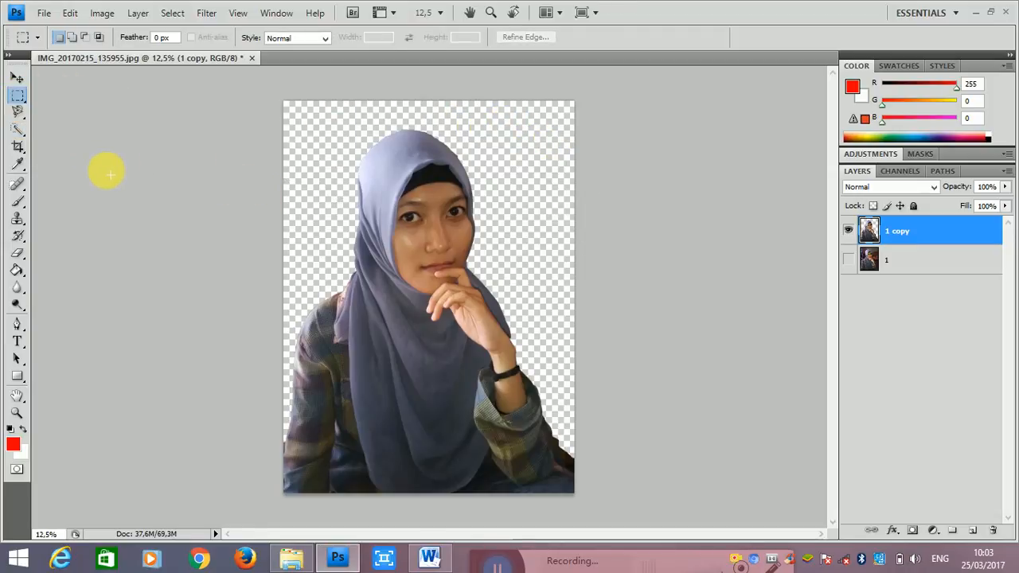
Blur the cutout's edges on 1 copy at 50% strength, and duplicate the layer, leaving only the duplicate visible
{"action": "left_click", "coordinate": [16, 287]}
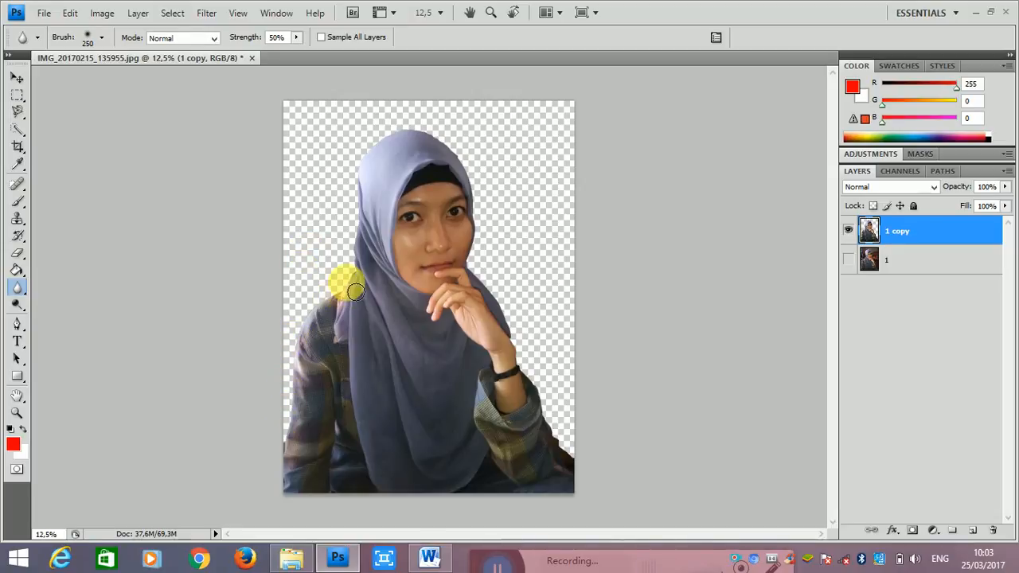
{"action": "mouse_move", "coordinate": [362, 270]}
{"action": "left_mouse_down"}
{"action": "mouse_move", "coordinate": [358, 183]}
{"action": "mouse_move", "coordinate": [373, 159]}
{"action": "mouse_move", "coordinate": [365, 189]}
{"action": "mouse_move", "coordinate": [410, 139]}
{"action": "mouse_move", "coordinate": [377, 163]}
{"action": "mouse_move", "coordinate": [394, 144]}
{"action": "mouse_move", "coordinate": [437, 137]}
{"action": "mouse_move", "coordinate": [426, 133]}
{"action": "mouse_move", "coordinate": [463, 153]}
{"action": "mouse_move", "coordinate": [482, 188]}
{"action": "mouse_move", "coordinate": [477, 280]}
{"action": "mouse_move", "coordinate": [522, 320]}
{"action": "mouse_move", "coordinate": [562, 450]}
{"action": "mouse_move", "coordinate": [579, 464]}
{"action": "mouse_move", "coordinate": [613, 376]}
{"action": "left_mouse_up"}
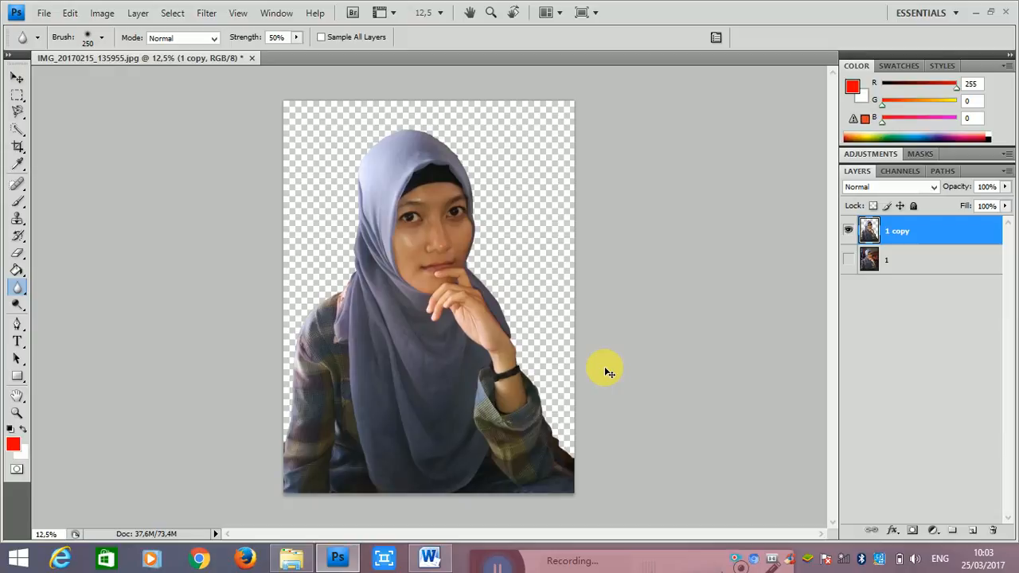
{"action": "key", "text": "ctrl+j"}
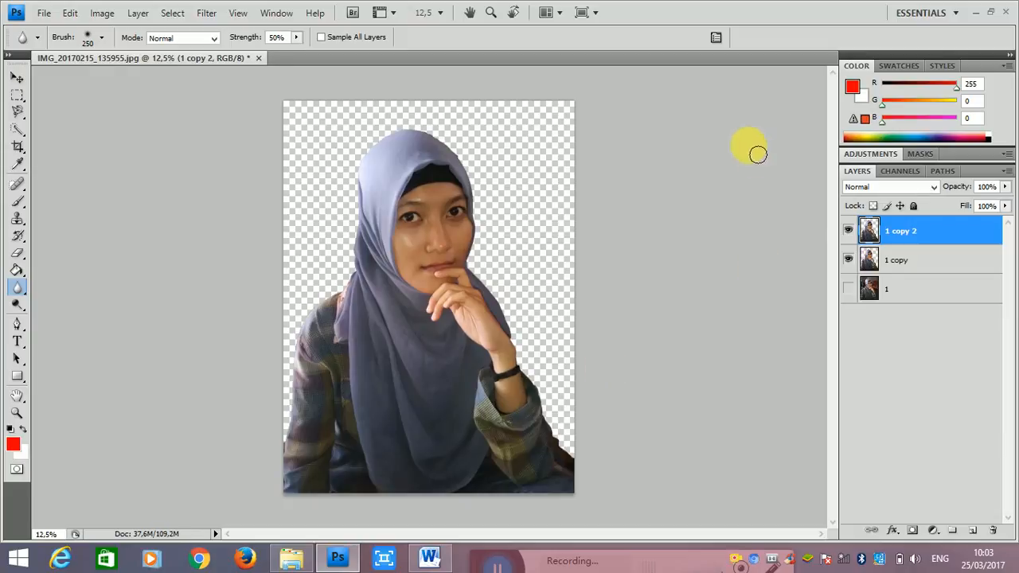
{"action": "left_click", "coordinate": [849, 261]}
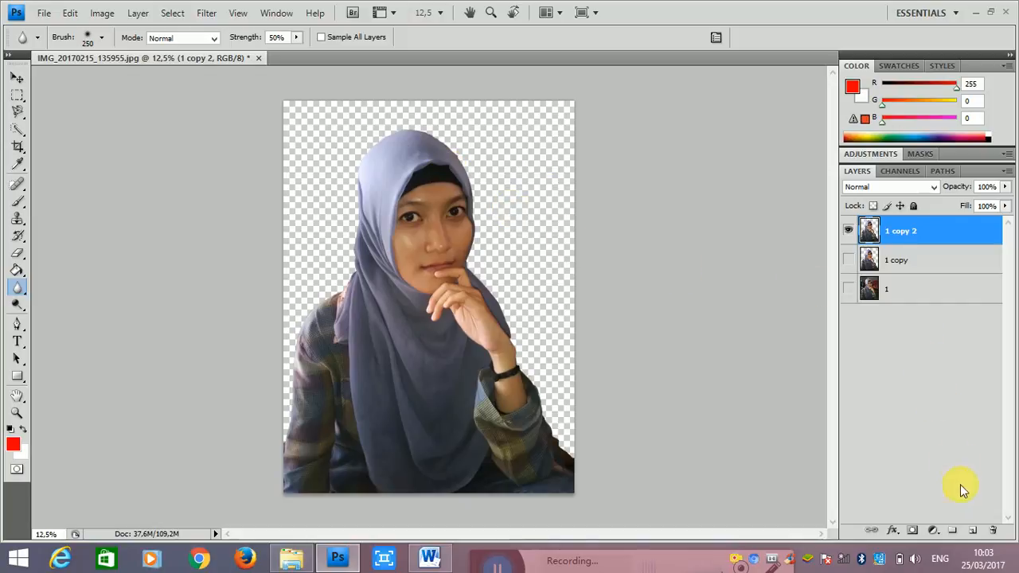
Add a Vibrance adjustment layer with Vibrance +81 and Saturation +97
{"action": "left_click", "coordinate": [937, 531]}
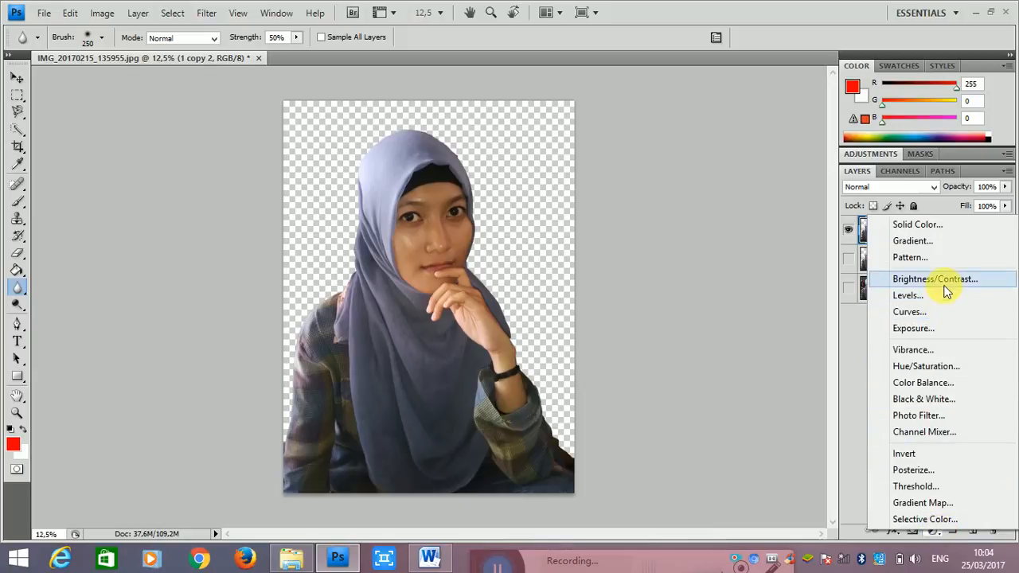
{"action": "left_click", "coordinate": [928, 358]}
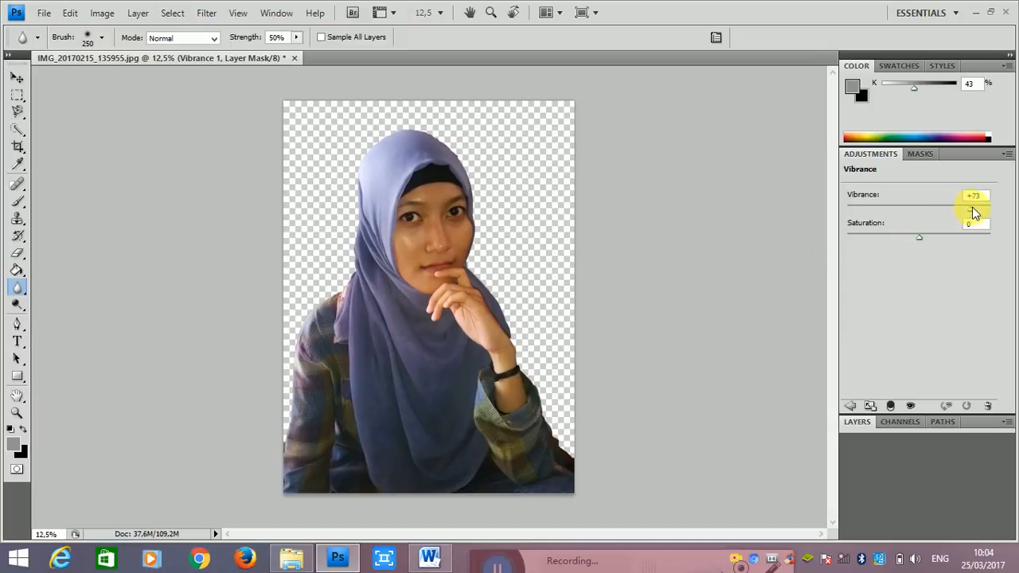
{"action": "left_click_drag", "start_coordinate": [918, 238], "coordinate": [958, 241]}
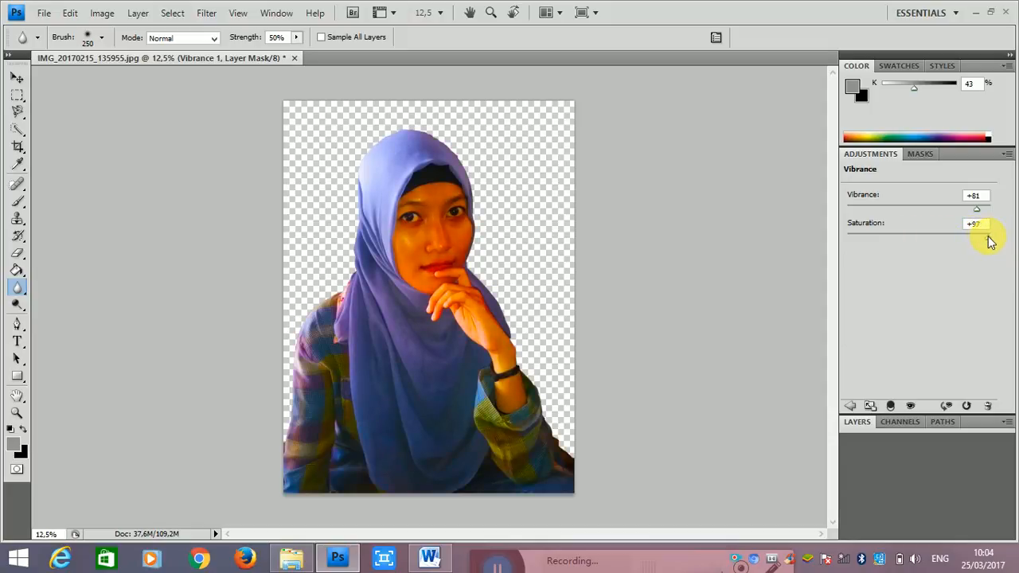
{"action": "left_click", "coordinate": [902, 424]}
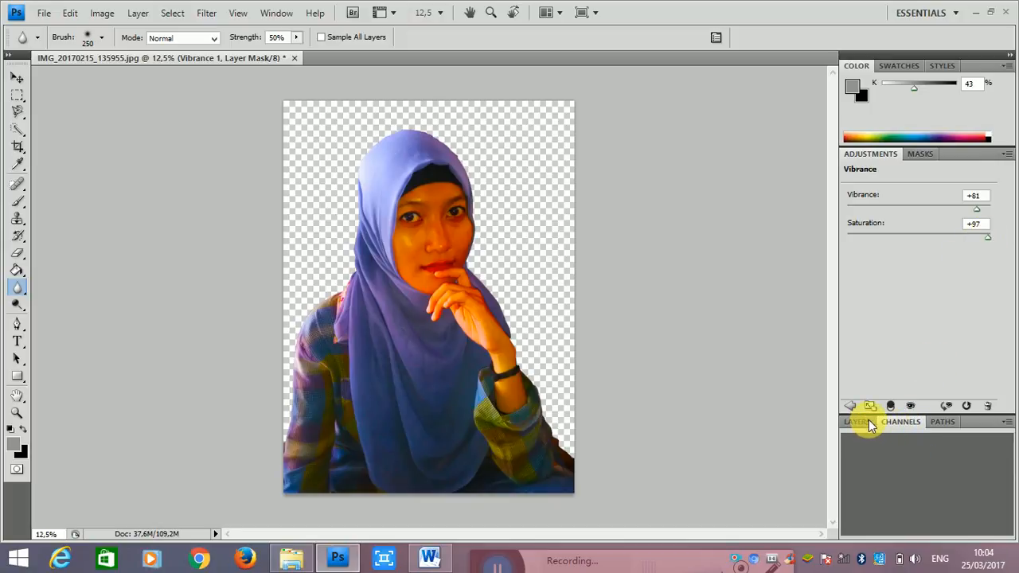
{"action": "left_click", "coordinate": [868, 419]}
{"action": "left_click", "coordinate": [896, 398]}
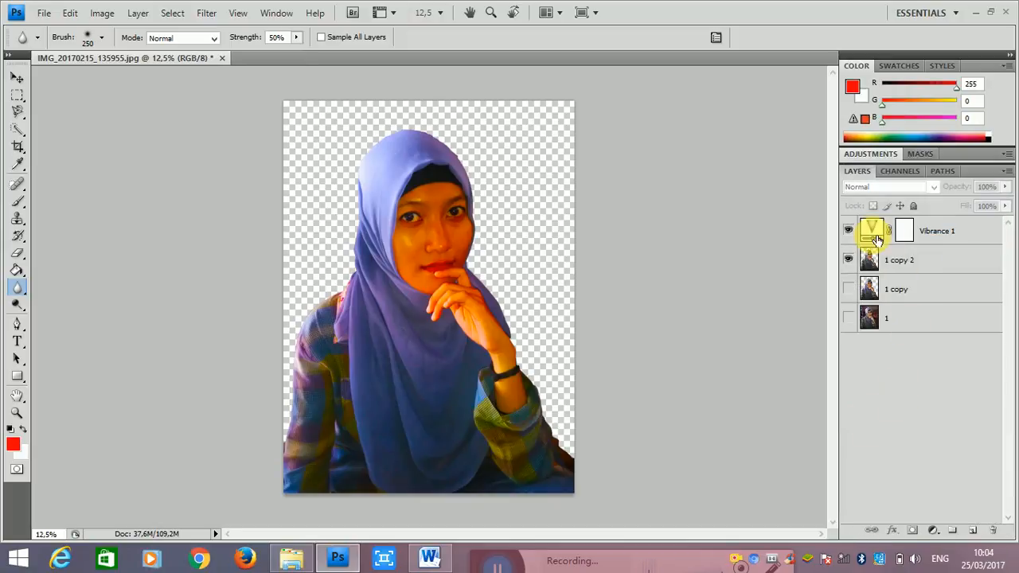
Add a layer mask to the 1 copy 2 layer
{"action": "left_click", "coordinate": [930, 232]}
{"action": "left_click", "coordinate": [937, 258]}
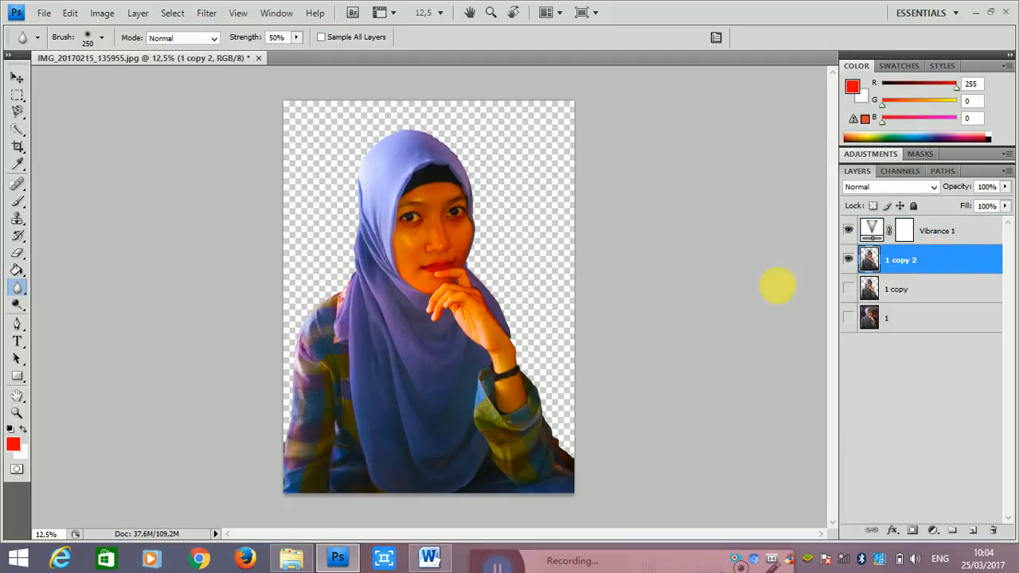
{"action": "left_click", "coordinate": [915, 530]}
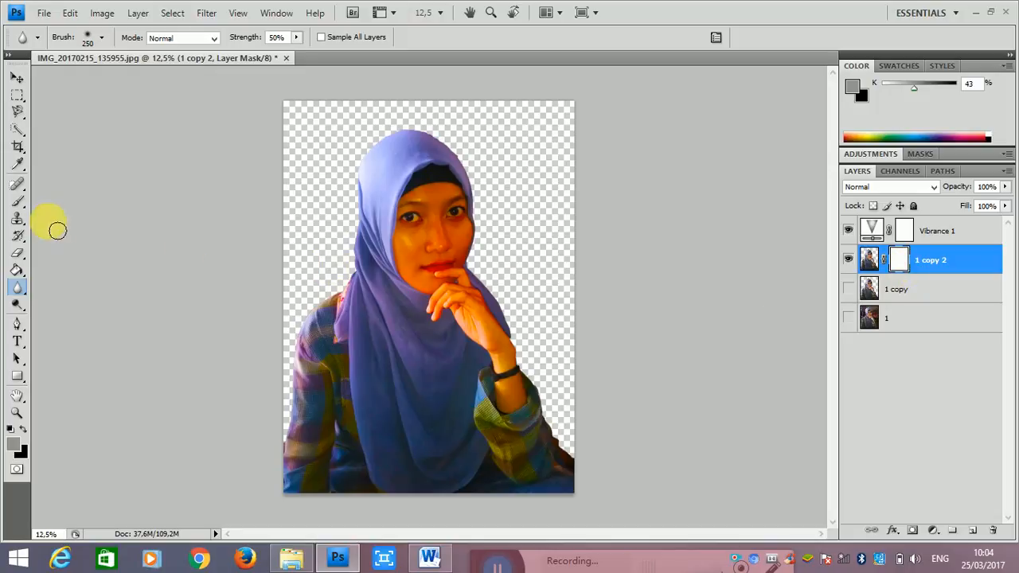
Set up the Brush tool with a black foreground colour and a brush size of 300
{"action": "left_click", "coordinate": [19, 204]}
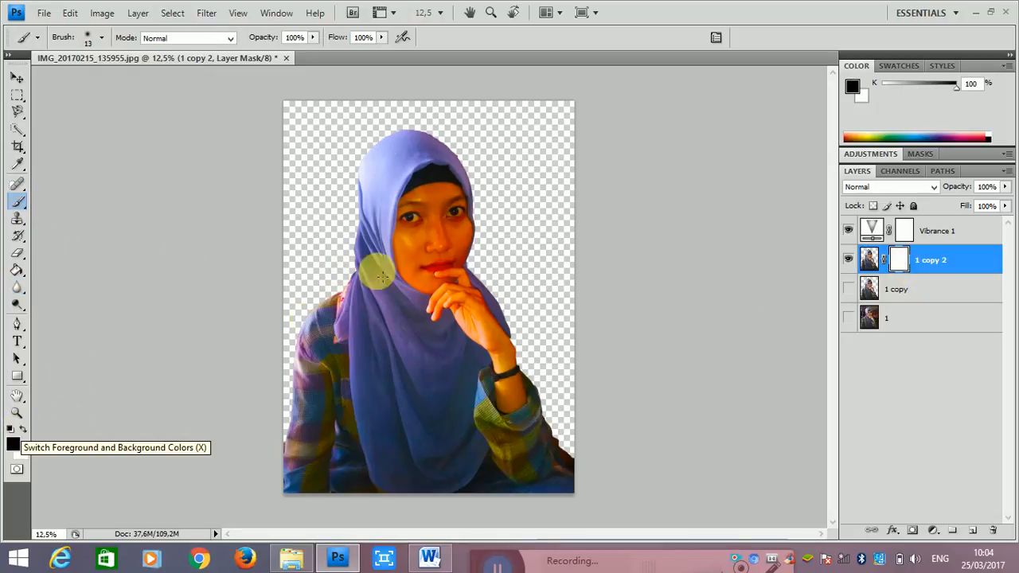
{"action": "key", "text": "bracketright"}
{"action": "key", "text": "bracketright"}
{"action": "key", "text": "bracketright"}
{"action": "key", "text": "bracketright"}
{"action": "key", "text": "bracketright"}
{"action": "key", "text": "bracketright"}
{"action": "key", "text": "bracketright"}
{"action": "key", "text": "bracketright"}
{"action": "key", "text": "bracketright"}
{"action": "key", "text": "bracketright"}
{"action": "key", "text": "bracketright"}
{"action": "key", "text": "bracketright"}
{"action": "key", "text": "bracketright"}
{"action": "key", "text": "bracketright"}
{"action": "key", "text": "bracketright"}
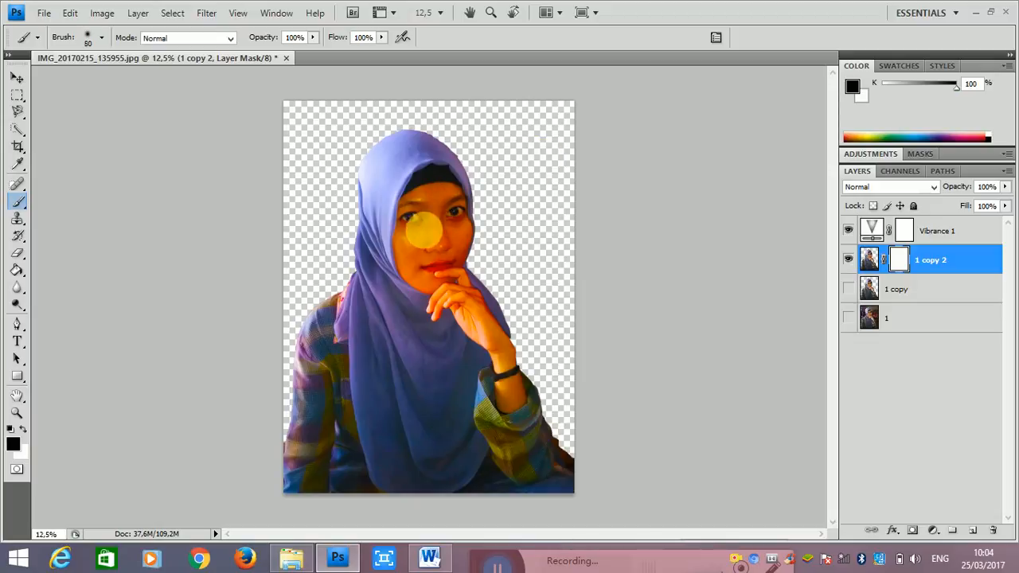
Try painting over the woman's face on the 1 copy 2 layer mask in black and in white
{"action": "left_click_drag", "start_coordinate": [419, 239], "coordinate": [417, 249]}
{"action": "mouse_move", "coordinate": [445, 295]}
{"action": "left_mouse_down"}
{"action": "mouse_move", "coordinate": [493, 313]}
{"action": "mouse_move", "coordinate": [443, 304]}
{"action": "left_mouse_up"}
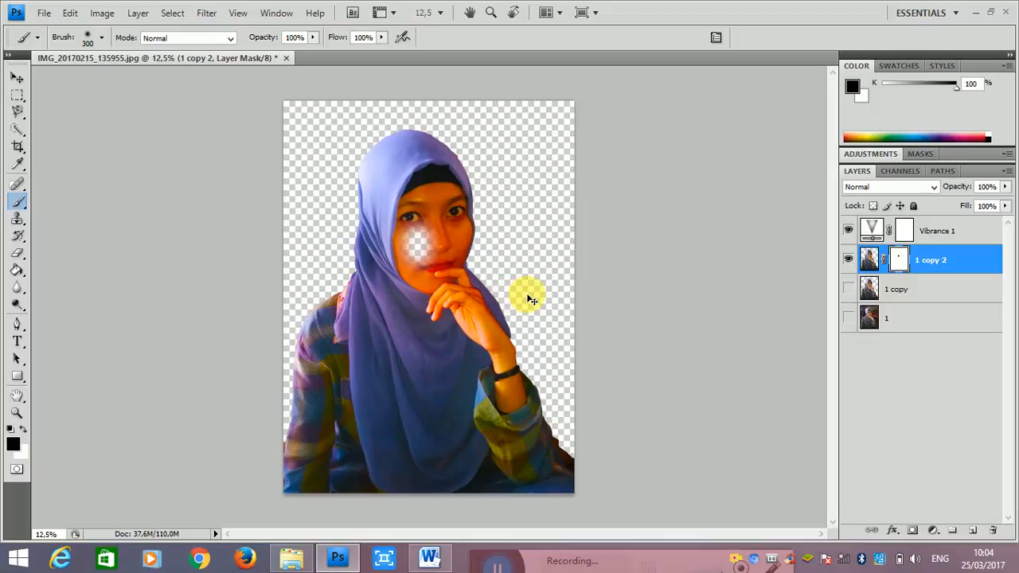
{"action": "key", "text": "ctrl+z"}
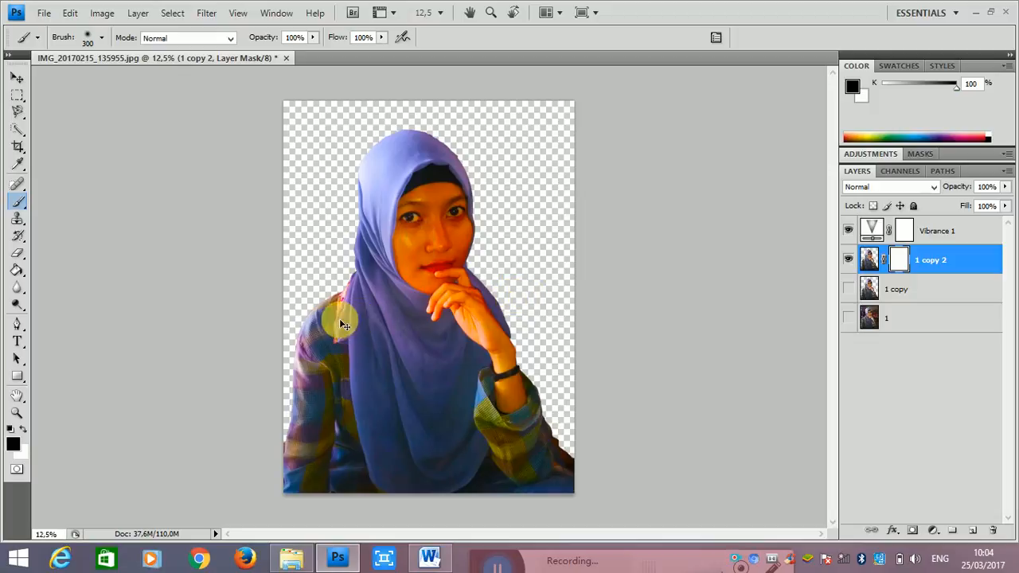
{"action": "left_click", "coordinate": [22, 429]}
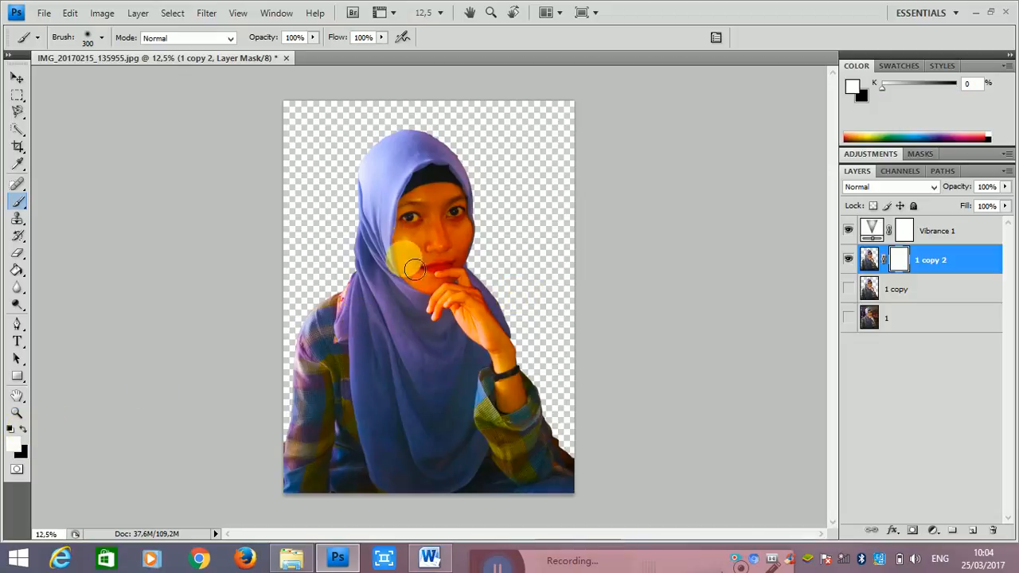
{"action": "mouse_move", "coordinate": [415, 270]}
{"action": "left_mouse_down"}
{"action": "mouse_move", "coordinate": [404, 257]}
{"action": "mouse_move", "coordinate": [416, 248]}
{"action": "mouse_move", "coordinate": [704, 321]}
{"action": "left_mouse_up"}
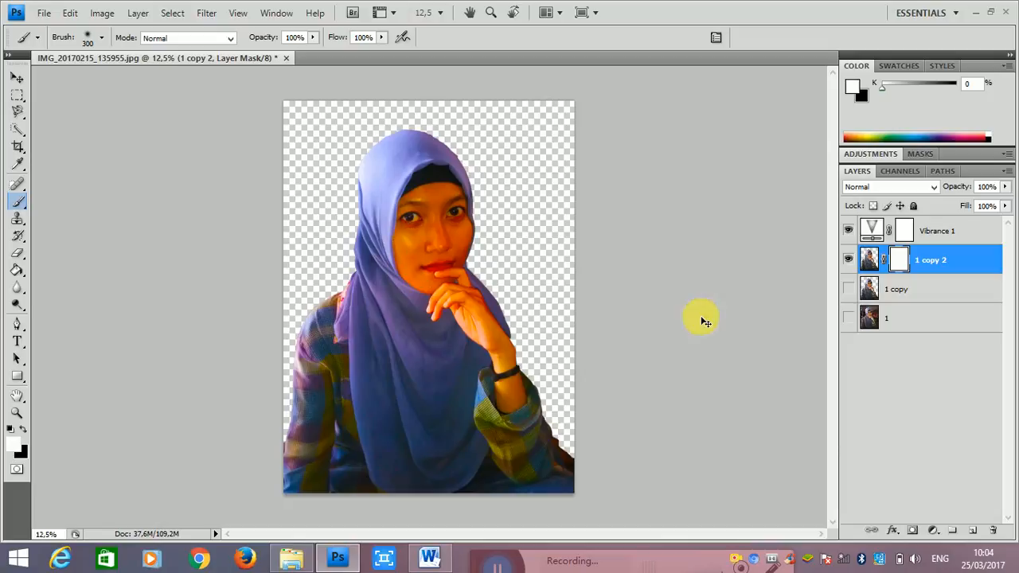
{"action": "left_click", "coordinate": [23, 429]}
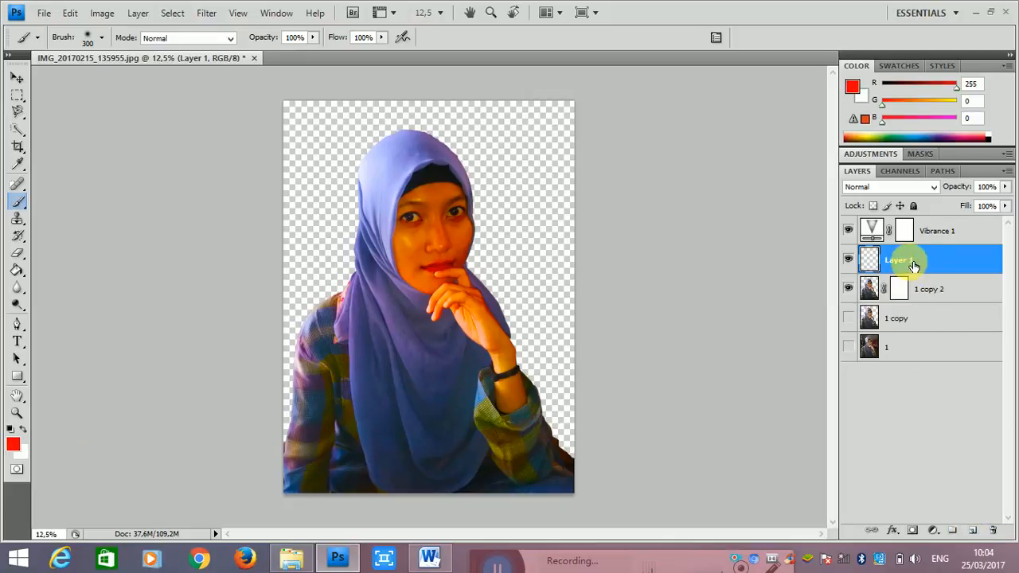
Place a new empty layer beneath all the other layers and fill it with black using the Paint Bucket
{"action": "left_click_drag", "start_coordinate": [915, 267], "coordinate": [916, 368]}
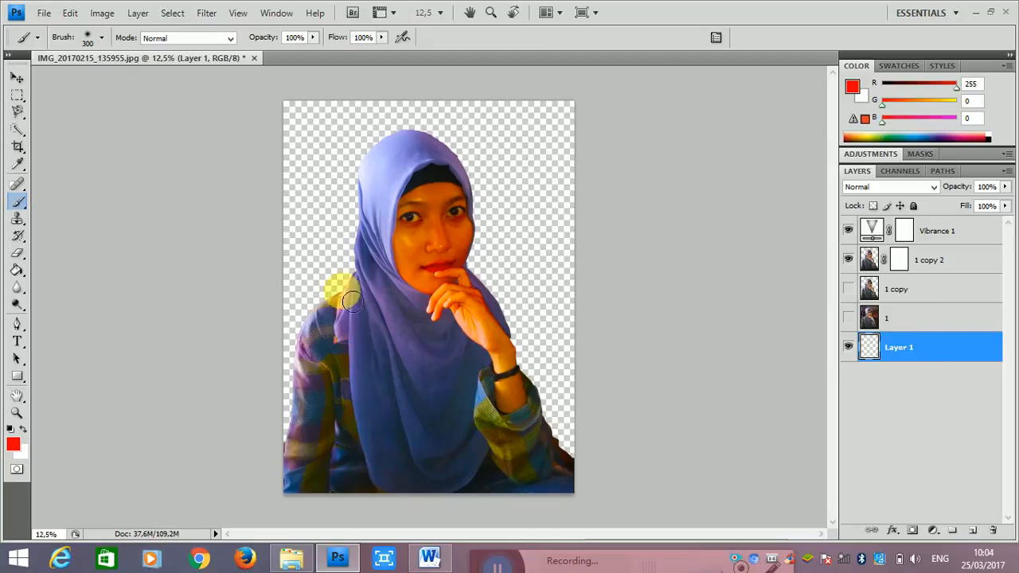
{"action": "left_click", "coordinate": [16, 272]}
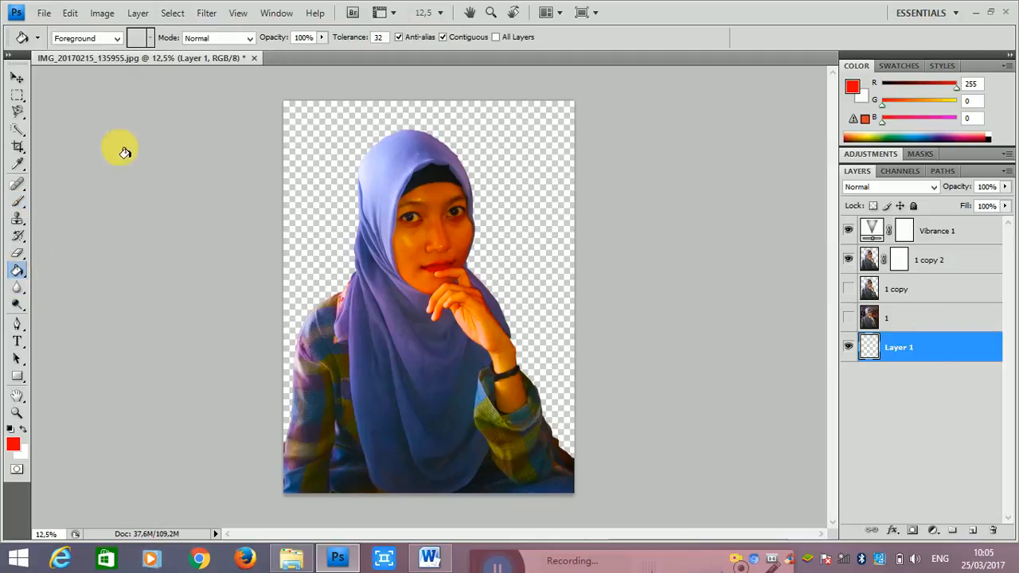
{"action": "left_click", "coordinate": [11, 431]}
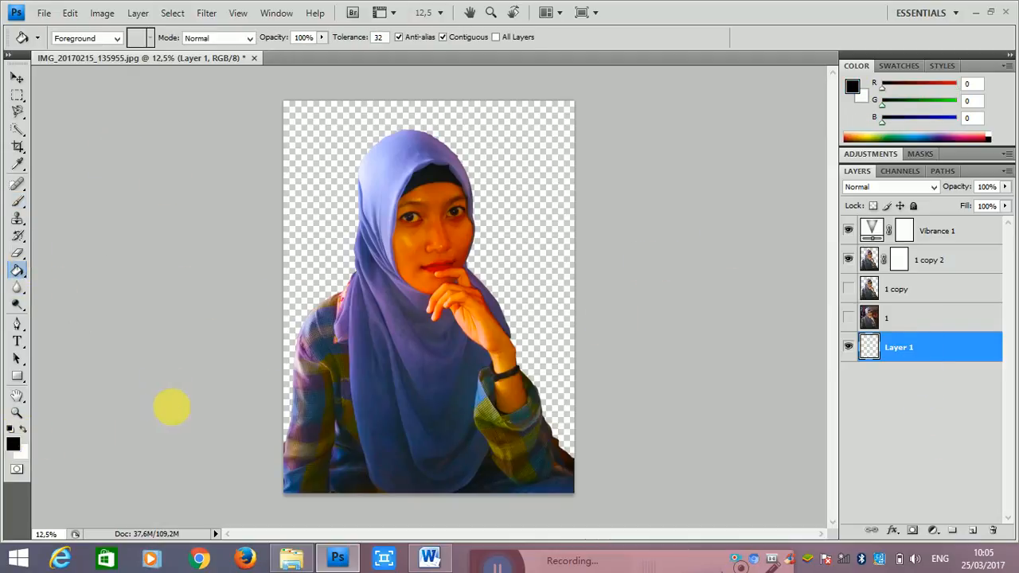
{"action": "left_click", "coordinate": [314, 291]}
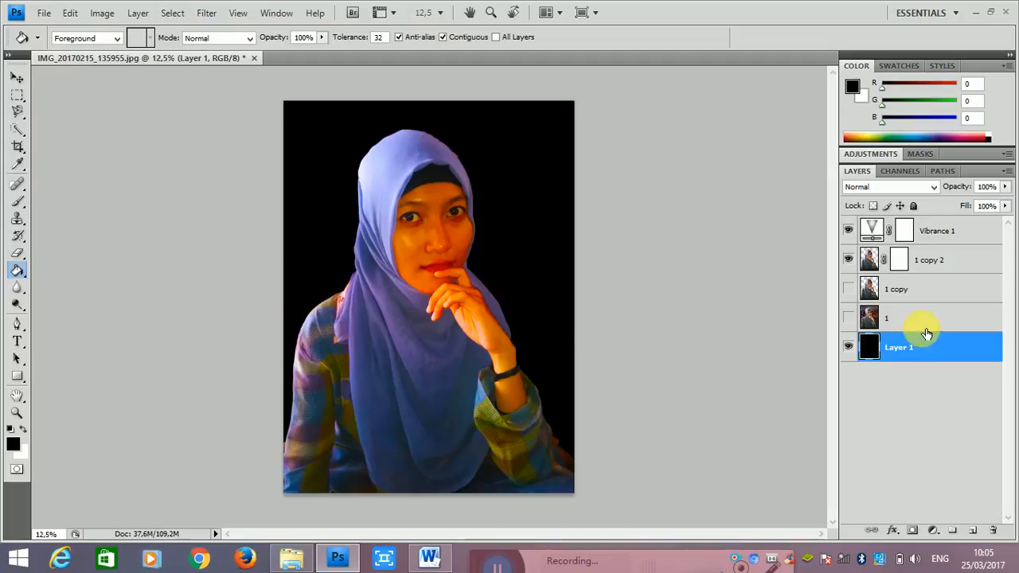
Try painting in black over the woman's cheek on the 1 copy 2 layer mask, toggling the stroke off and on
{"action": "left_click", "coordinate": [952, 266]}
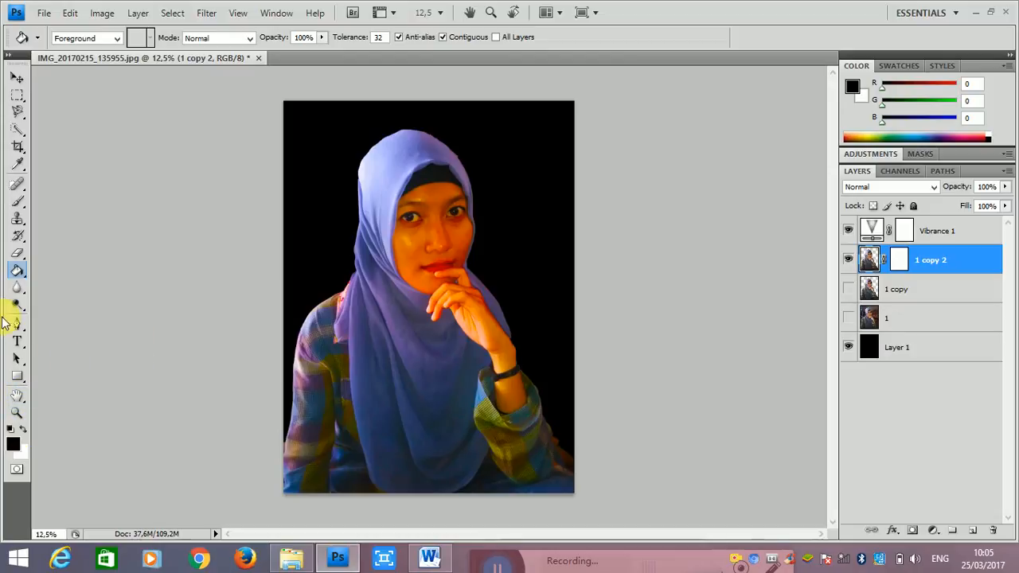
{"action": "left_click", "coordinate": [18, 201]}
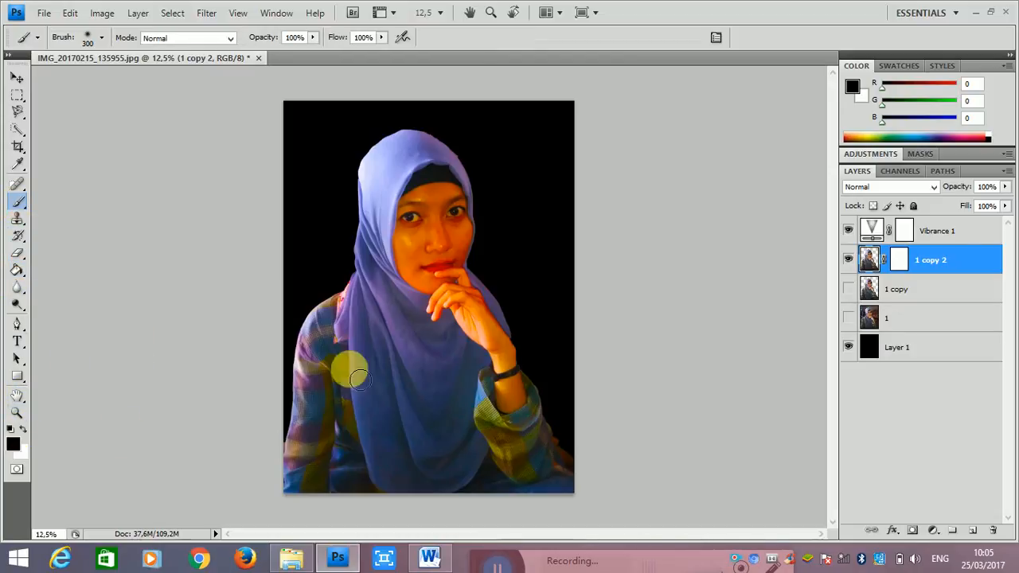
{"action": "left_click", "coordinate": [899, 260]}
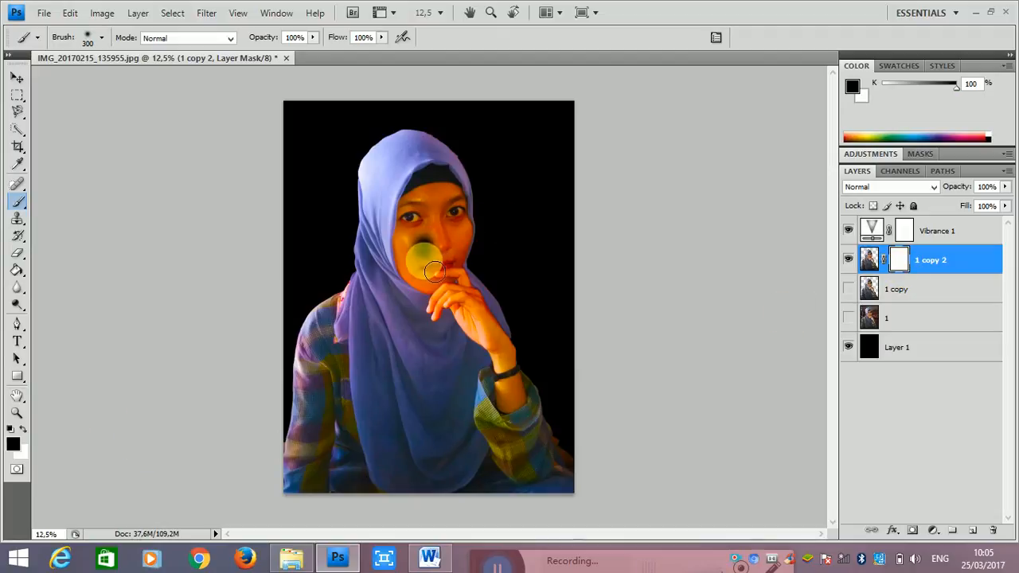
{"action": "key", "text": "ctrl+z"}
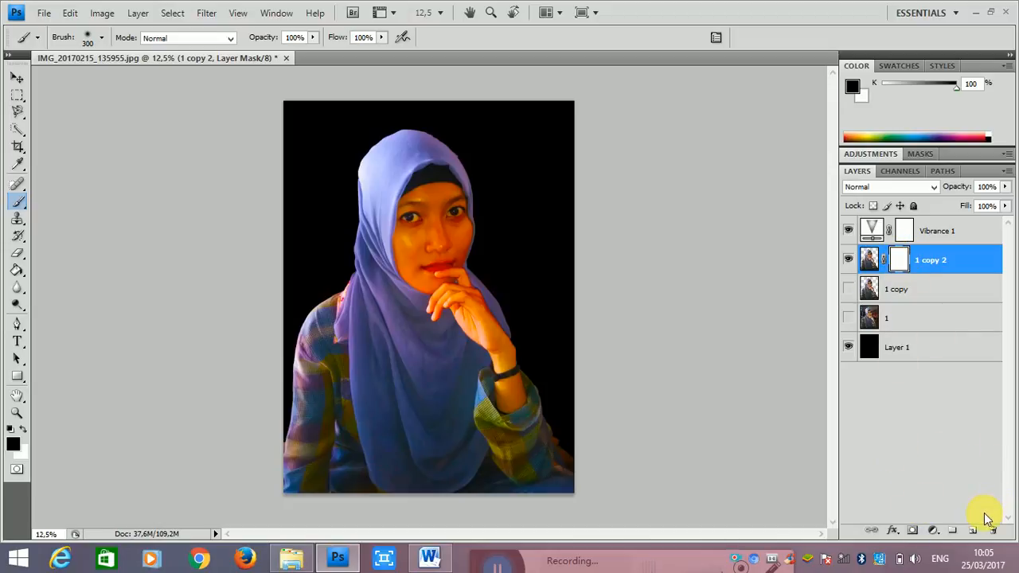
{"action": "key", "text": "ctrl+z"}
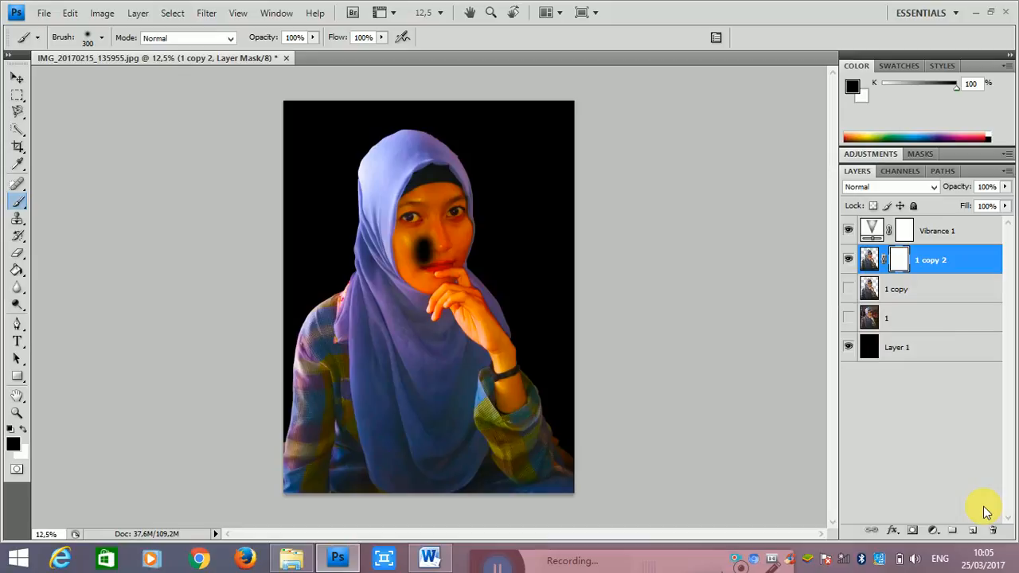
{"action": "key", "text": "ctrl+z"}
{"action": "key", "text": "ctrl+z"}
{"action": "key", "text": "ctrl+z"}
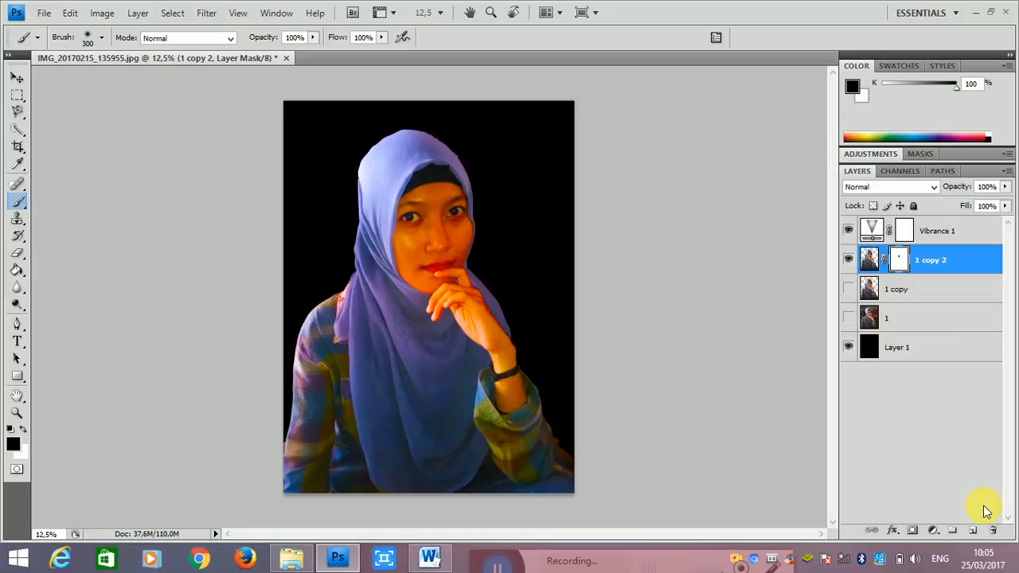
{"action": "key", "text": "ctrl+z"}
{"action": "key", "text": "ctrl+z"}
{"action": "key", "text": "ctrl+z"}
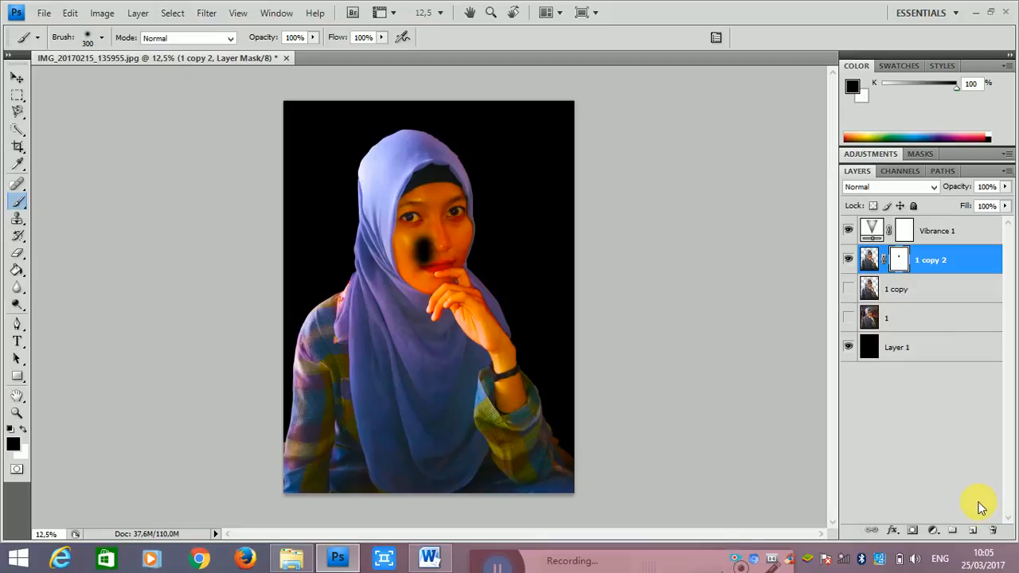
Step back through the history to before the black background layer and the 1 copy 2 layer mask were added
{"action": "key", "text": "ctrl+alt+z"}
{"action": "key", "text": "ctrl+alt+z"}
{"action": "key", "text": "ctrl+alt+z"}
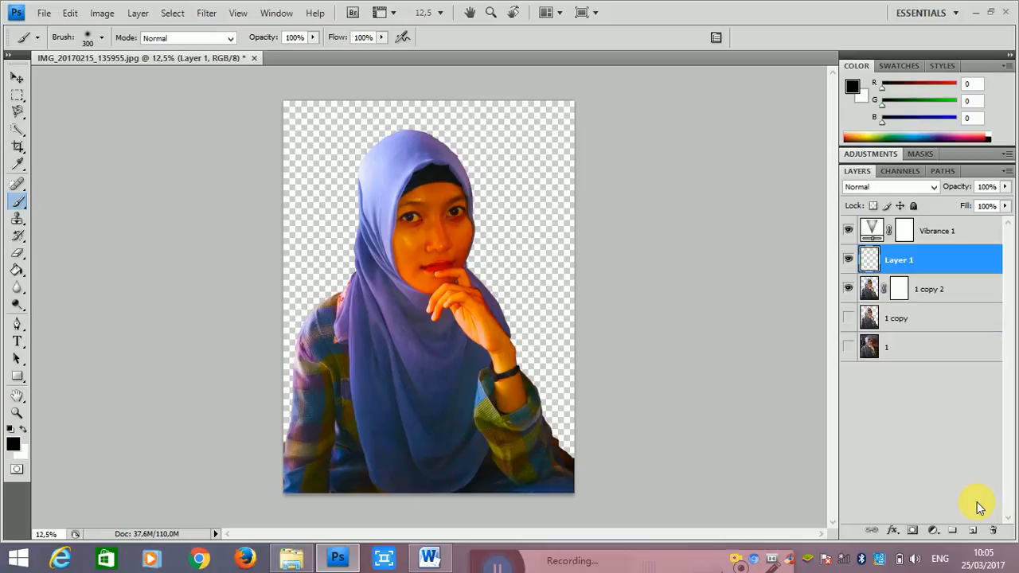
{"action": "key", "text": "ctrl+alt+z"}
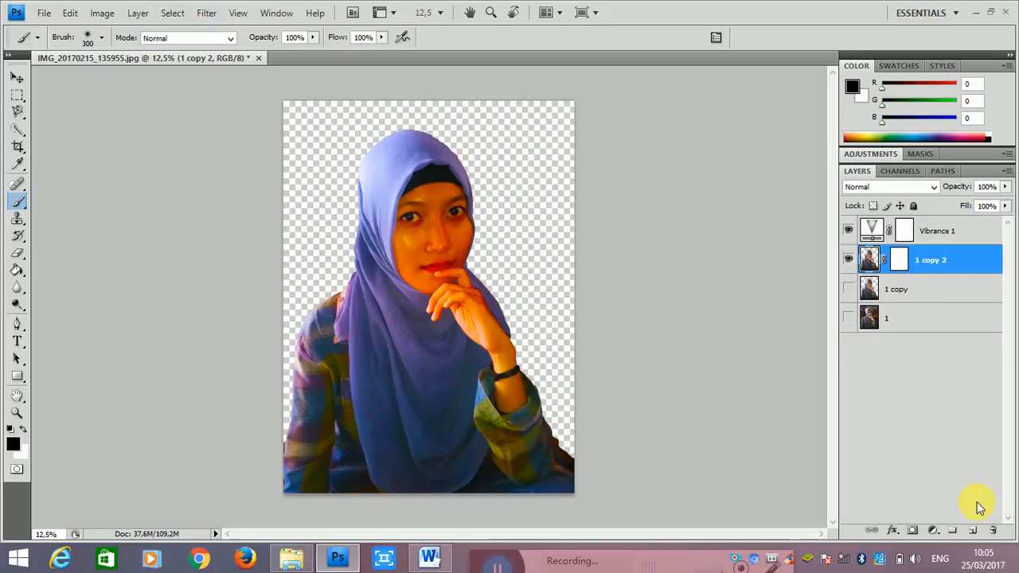
{"action": "key", "text": "ctrl+alt+z"}
{"action": "key", "text": "ctrl+alt+z"}
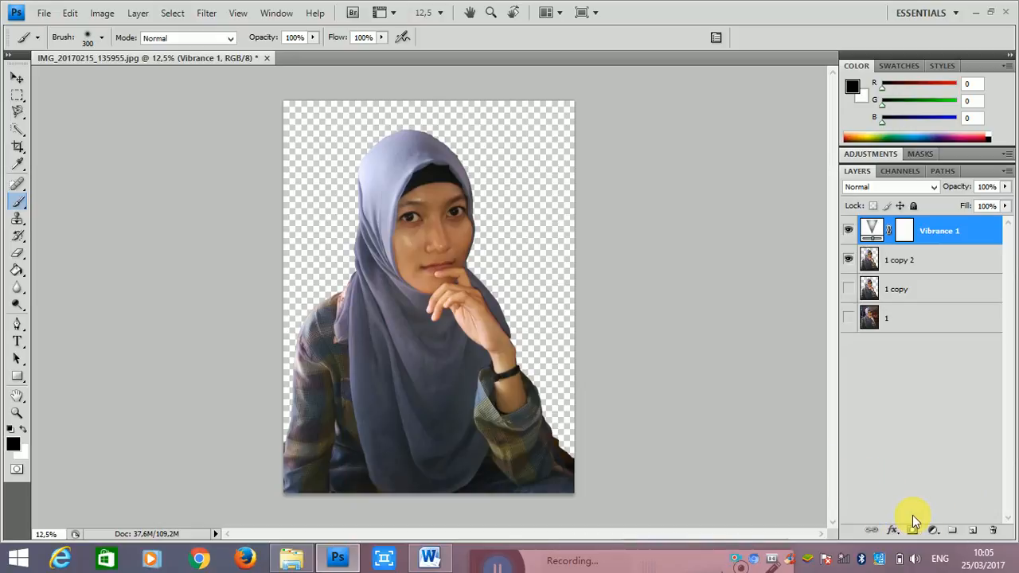
{"action": "key", "text": "ctrl+shift+z"}
{"action": "key", "text": "ctrl+shift+z"}
{"action": "key", "text": "ctrl+shift+z"}
{"action": "key", "text": "ctrl+shift+z"}
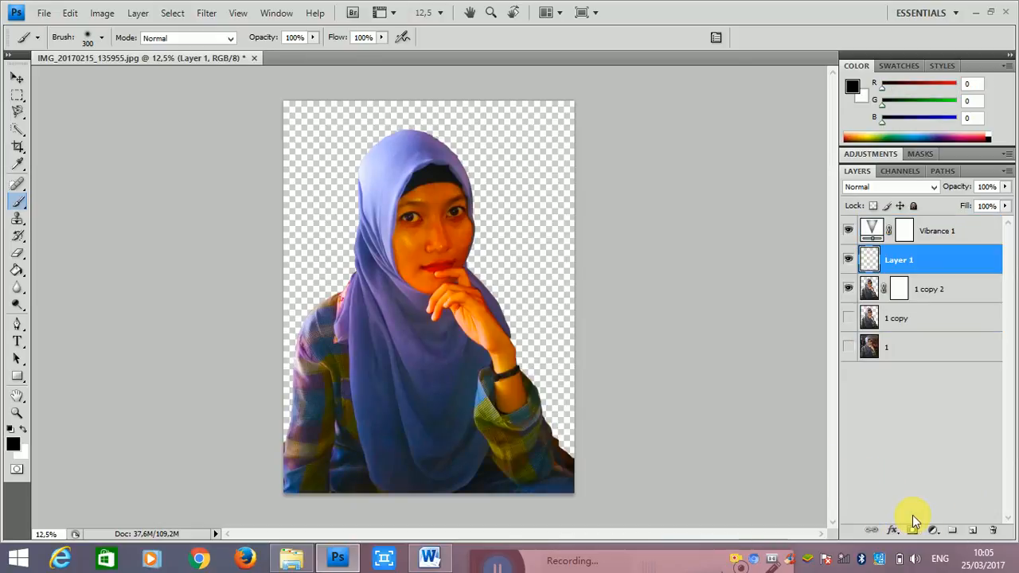
{"action": "key", "text": "ctrl+alt+z"}
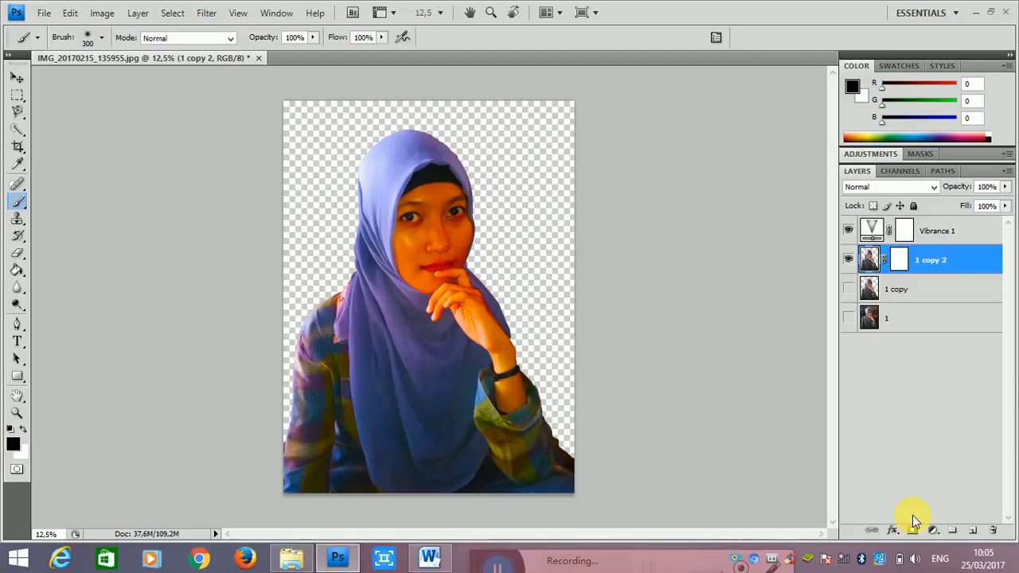
{"action": "key", "text": "ctrl+alt+z"}
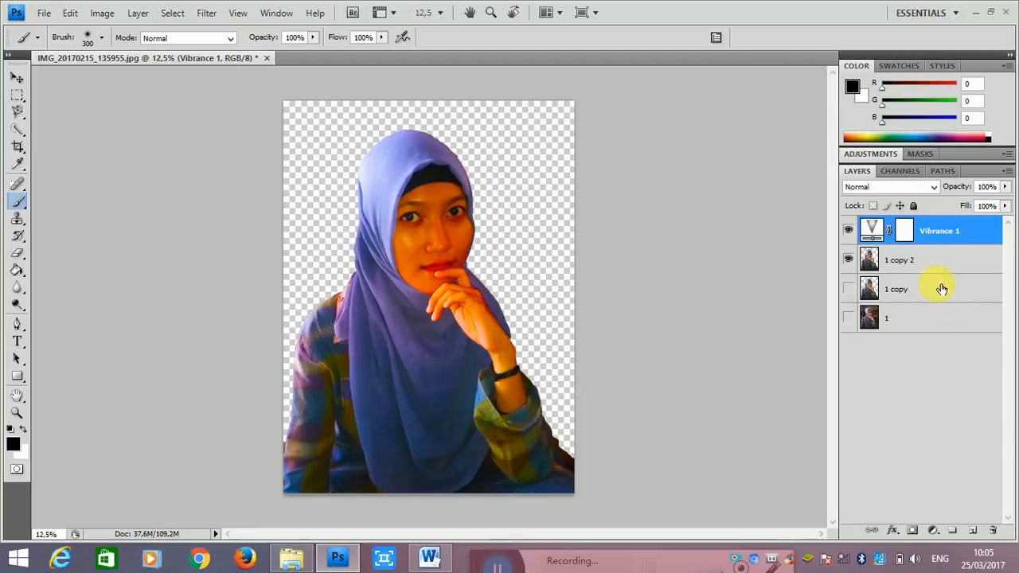
Paint in black at 50% brush opacity over the woman's face and hand on the Vibrance 1 layer mask
{"action": "left_click", "coordinate": [908, 230]}
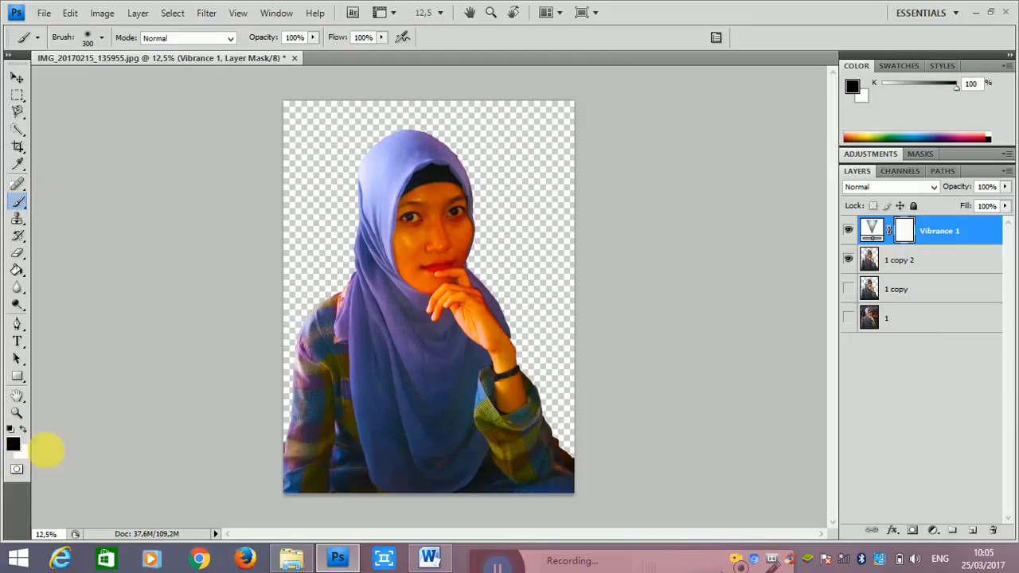
{"action": "mouse_move", "coordinate": [417, 276]}
{"action": "left_mouse_down"}
{"action": "mouse_move", "coordinate": [420, 253]}
{"action": "mouse_move", "coordinate": [434, 254]}
{"action": "mouse_move", "coordinate": [417, 219]}
{"action": "mouse_move", "coordinate": [444, 228]}
{"action": "left_mouse_up"}
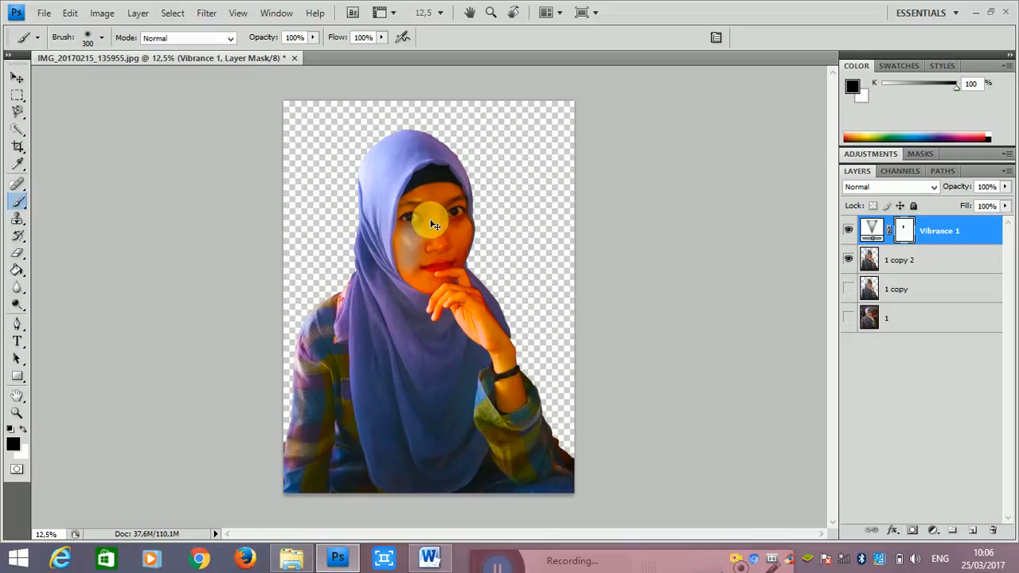
{"action": "key", "text": "ctrl+z"}
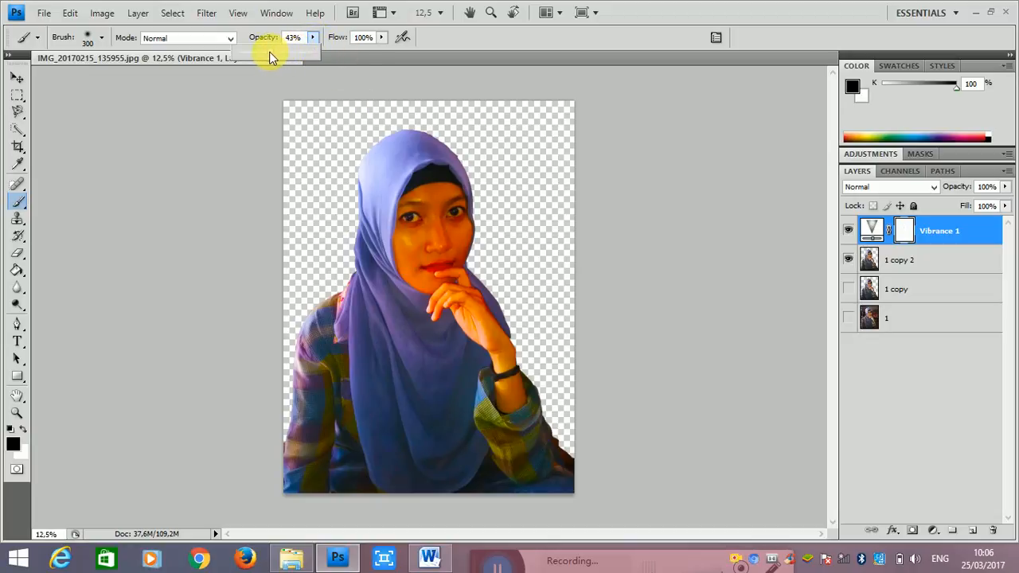
{"action": "left_click_drag", "start_coordinate": [263, 54], "coordinate": [261, 55]}
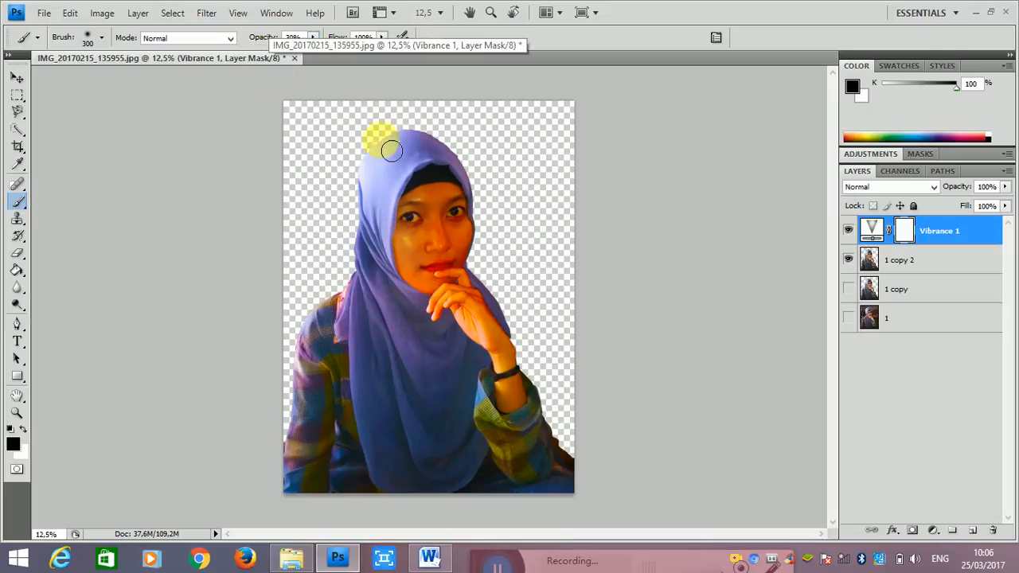
{"action": "left_click", "coordinate": [312, 39]}
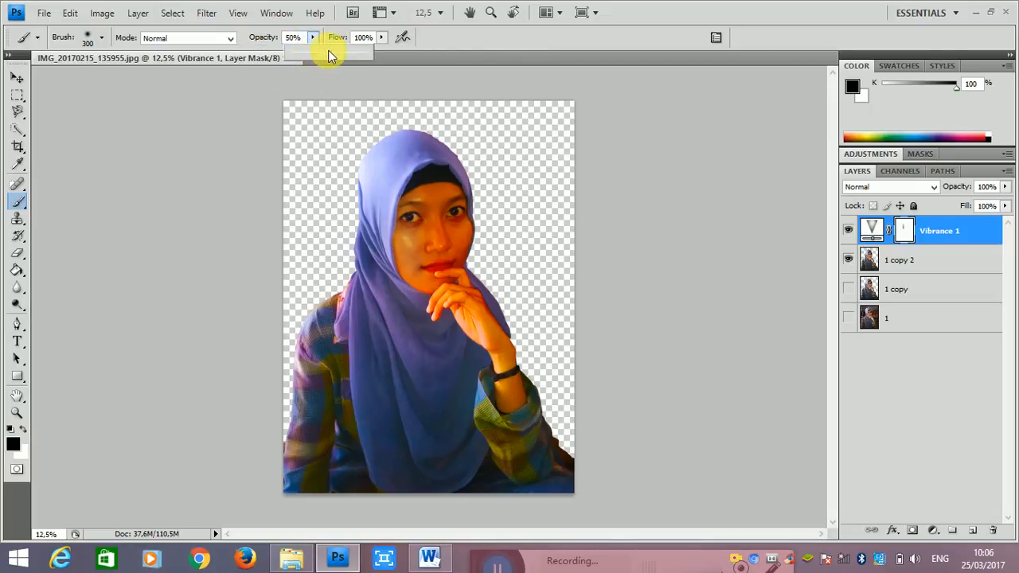
{"action": "mouse_move", "coordinate": [439, 207]}
{"action": "left_mouse_down"}
{"action": "mouse_move", "coordinate": [469, 246]}
{"action": "mouse_move", "coordinate": [455, 274]}
{"action": "mouse_move", "coordinate": [456, 231]}
{"action": "mouse_move", "coordinate": [447, 290]}
{"action": "mouse_move", "coordinate": [431, 235]}
{"action": "mouse_move", "coordinate": [444, 226]}
{"action": "mouse_move", "coordinate": [446, 289]}
{"action": "mouse_move", "coordinate": [427, 229]}
{"action": "mouse_move", "coordinate": [417, 243]}
{"action": "mouse_move", "coordinate": [424, 280]}
{"action": "mouse_move", "coordinate": [448, 301]}
{"action": "mouse_move", "coordinate": [422, 286]}
{"action": "mouse_move", "coordinate": [451, 299]}
{"action": "mouse_move", "coordinate": [468, 292]}
{"action": "mouse_move", "coordinate": [441, 284]}
{"action": "mouse_move", "coordinate": [453, 283]}
{"action": "mouse_move", "coordinate": [492, 330]}
{"action": "mouse_move", "coordinate": [479, 308]}
{"action": "mouse_move", "coordinate": [491, 317]}
{"action": "mouse_move", "coordinate": [525, 365]}
{"action": "mouse_move", "coordinate": [443, 321]}
{"action": "mouse_move", "coordinate": [448, 312]}
{"action": "mouse_move", "coordinate": [442, 318]}
{"action": "mouse_move", "coordinate": [449, 310]}
{"action": "mouse_move", "coordinate": [504, 353]}
{"action": "mouse_move", "coordinate": [498, 345]}
{"action": "mouse_move", "coordinate": [528, 416]}
{"action": "mouse_move", "coordinate": [469, 283]}
{"action": "mouse_move", "coordinate": [491, 322]}
{"action": "mouse_move", "coordinate": [480, 336]}
{"action": "mouse_move", "coordinate": [447, 311]}
{"action": "mouse_move", "coordinate": [440, 329]}
{"action": "mouse_move", "coordinate": [441, 299]}
{"action": "mouse_move", "coordinate": [414, 270]}
{"action": "mouse_move", "coordinate": [408, 243]}
{"action": "mouse_move", "coordinate": [409, 266]}
{"action": "mouse_move", "coordinate": [431, 293]}
{"action": "mouse_move", "coordinate": [454, 255]}
{"action": "mouse_move", "coordinate": [441, 202]}
{"action": "mouse_move", "coordinate": [414, 205]}
{"action": "mouse_move", "coordinate": [416, 218]}
{"action": "mouse_move", "coordinate": [461, 201]}
{"action": "mouse_move", "coordinate": [453, 236]}
{"action": "mouse_move", "coordinate": [429, 229]}
{"action": "mouse_move", "coordinate": [422, 198]}
{"action": "mouse_move", "coordinate": [472, 220]}
{"action": "mouse_move", "coordinate": [462, 248]}
{"action": "mouse_move", "coordinate": [472, 231]}
{"action": "mouse_move", "coordinate": [460, 157]}
{"action": "mouse_move", "coordinate": [477, 196]}
{"action": "mouse_move", "coordinate": [444, 177]}
{"action": "mouse_move", "coordinate": [452, 225]}
{"action": "mouse_move", "coordinate": [414, 250]}
{"action": "mouse_move", "coordinate": [449, 279]}
{"action": "mouse_move", "coordinate": [462, 226]}
{"action": "mouse_move", "coordinate": [416, 183]}
{"action": "mouse_move", "coordinate": [421, 255]}
{"action": "mouse_move", "coordinate": [342, 284]}
{"action": "mouse_move", "coordinate": [336, 326]}
{"action": "mouse_move", "coordinate": [338, 310]}
{"action": "mouse_move", "coordinate": [306, 376]}
{"action": "mouse_move", "coordinate": [274, 538]}
{"action": "mouse_move", "coordinate": [335, 399]}
{"action": "mouse_move", "coordinate": [446, 314]}
{"action": "mouse_move", "coordinate": [465, 286]}
{"action": "mouse_move", "coordinate": [528, 426]}
{"action": "mouse_move", "coordinate": [645, 422]}
{"action": "mouse_move", "coordinate": [510, 401]}
{"action": "mouse_move", "coordinate": [466, 299]}
{"action": "mouse_move", "coordinate": [677, 368]}
{"action": "mouse_move", "coordinate": [864, 284]}
{"action": "mouse_move", "coordinate": [914, 247]}
{"action": "left_mouse_up"}
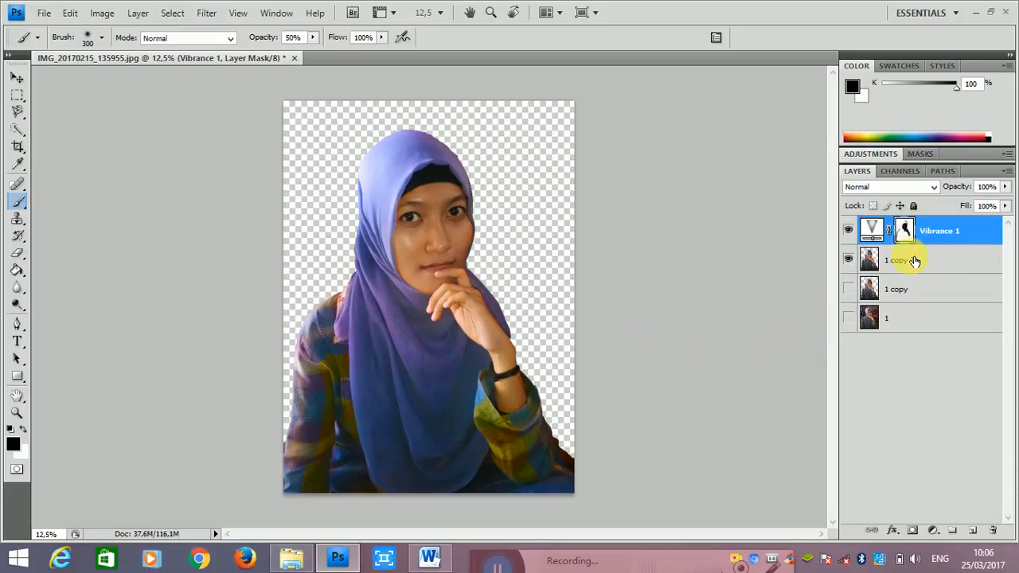
Merge the Vibrance 1 and 1 copy 2 layers and brighten the merged layer with a Levels midtone input of 1,40
{"action": "left_click", "coordinate": [925, 266], "text": "shift"}
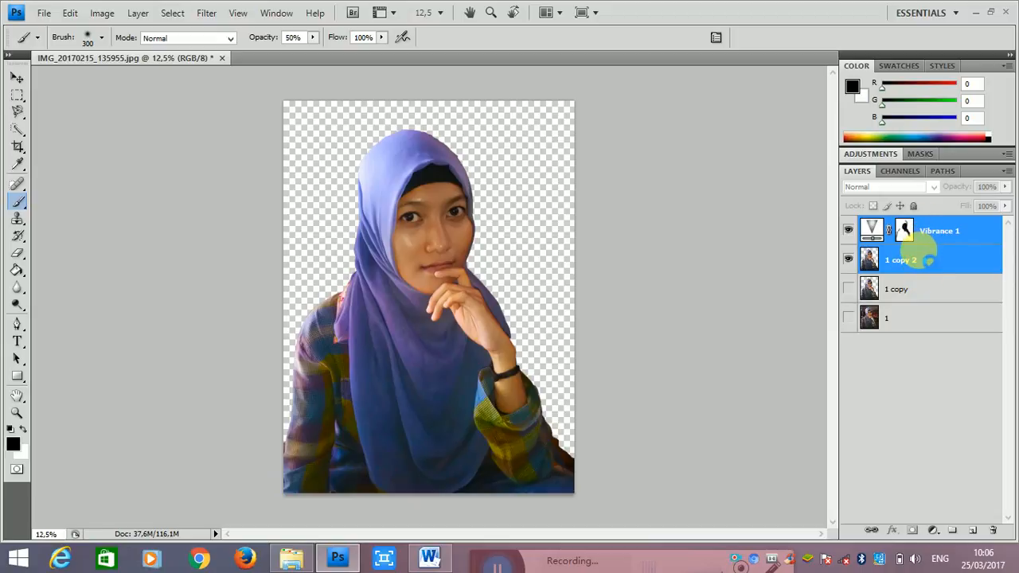
{"action": "key", "text": "ctrl+e"}
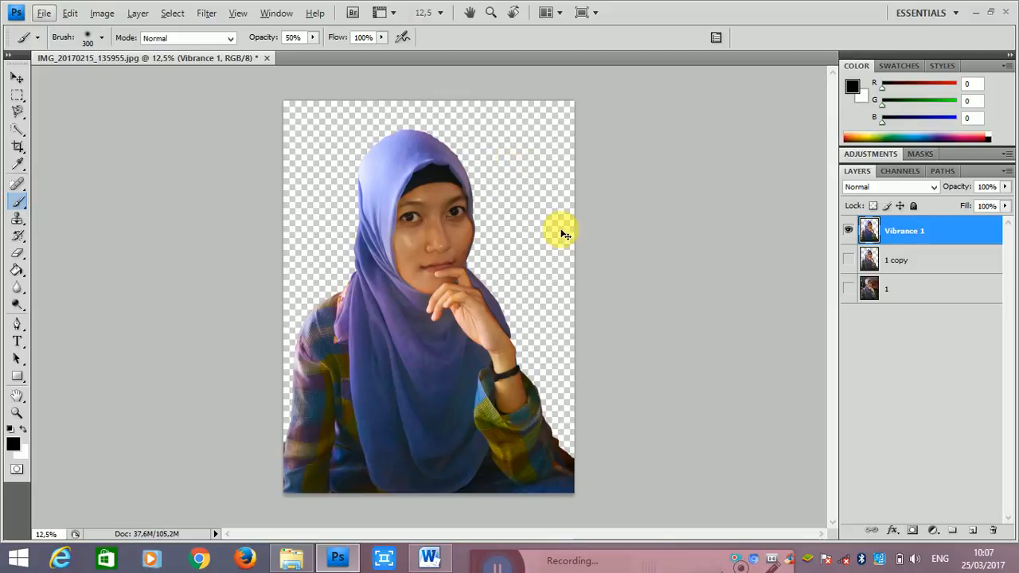
{"action": "key", "text": "ctrl+l"}
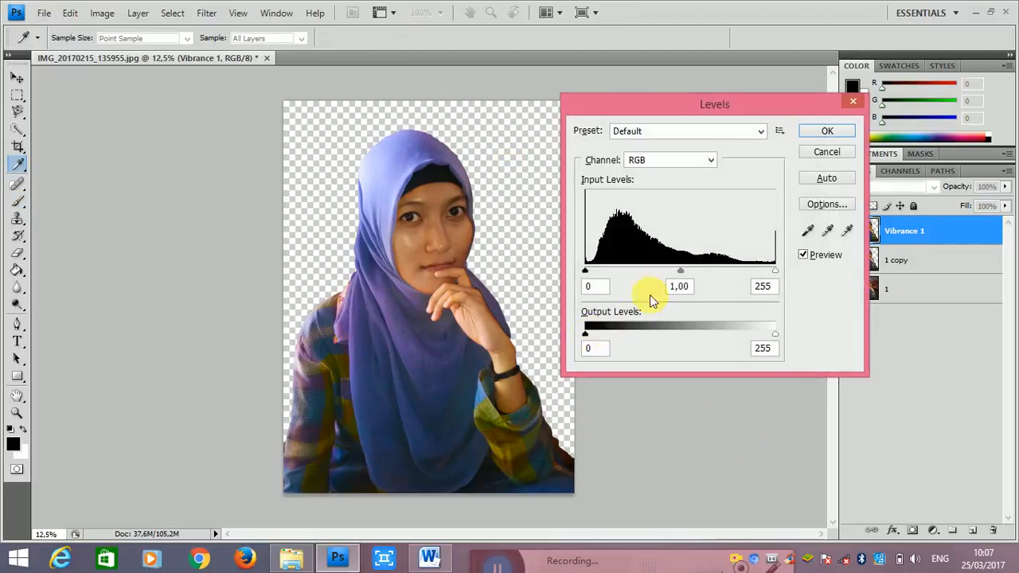
{"action": "left_click_drag", "start_coordinate": [681, 270], "coordinate": [652, 279]}
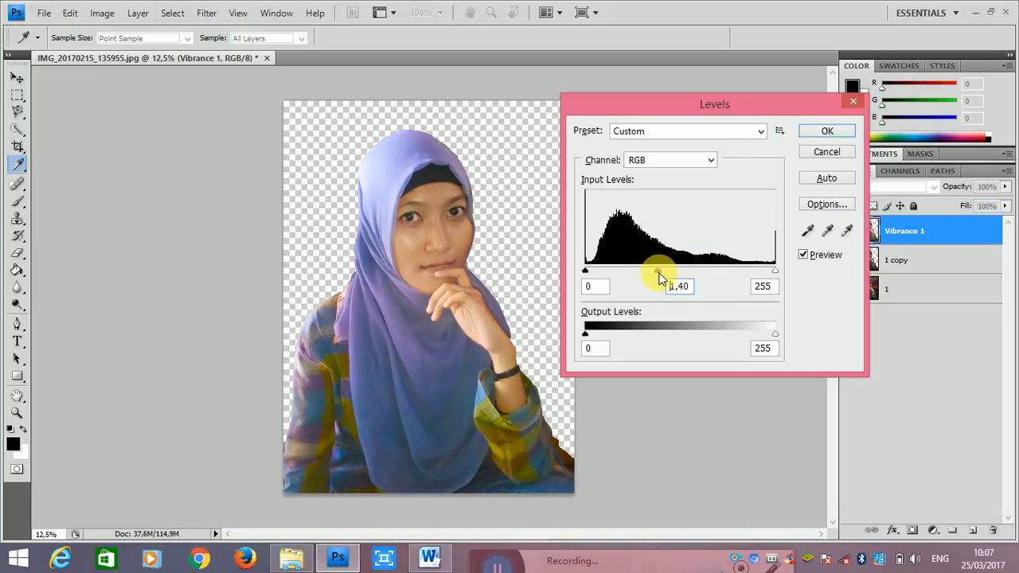
{"action": "left_click", "coordinate": [825, 130]}
{"action": "key", "text": "b"}
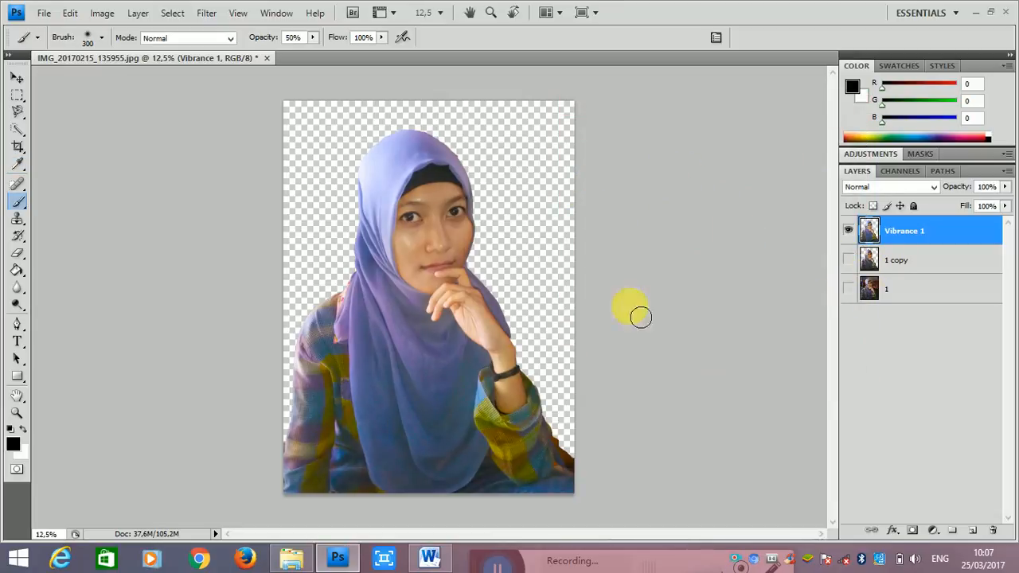
Open the Unsharp Mask filter on the merged layer, centre its preview on the eye, and set the amount to 146% and radius to 6,1 pixels
{"action": "left_click", "coordinate": [213, 14]}
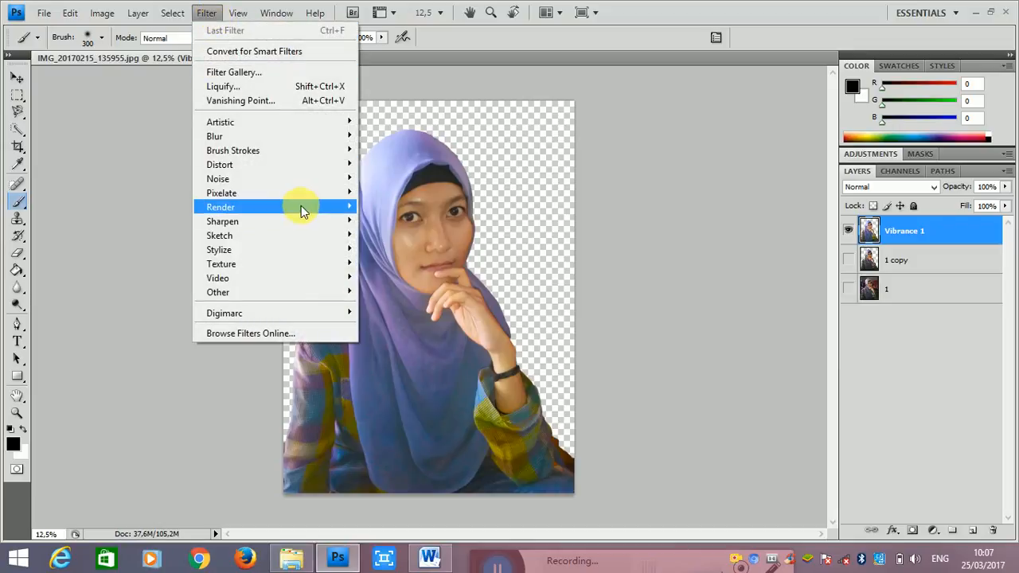
{"action": "mouse_move", "coordinate": [300, 205]}
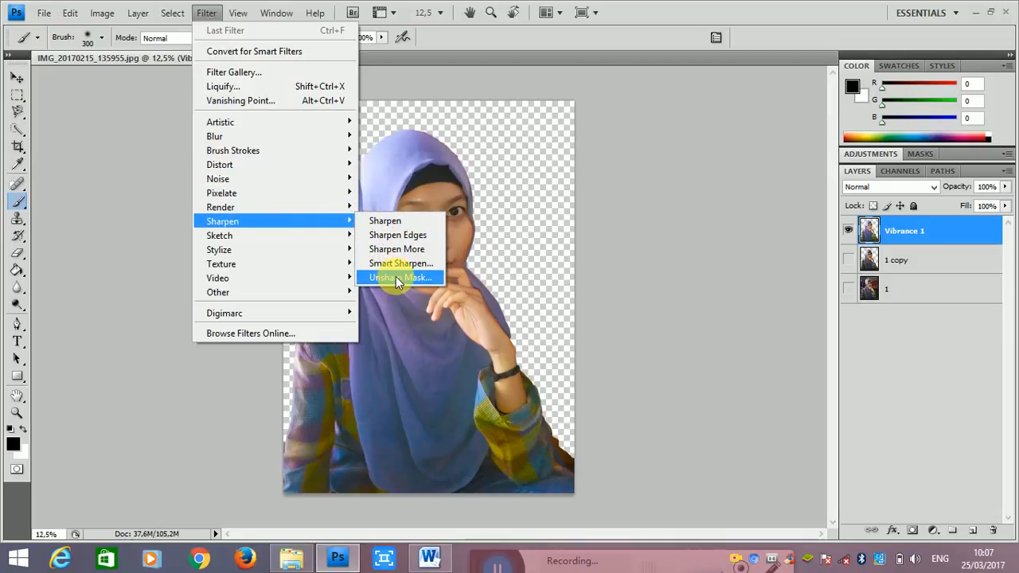
{"action": "left_click", "coordinate": [398, 277]}
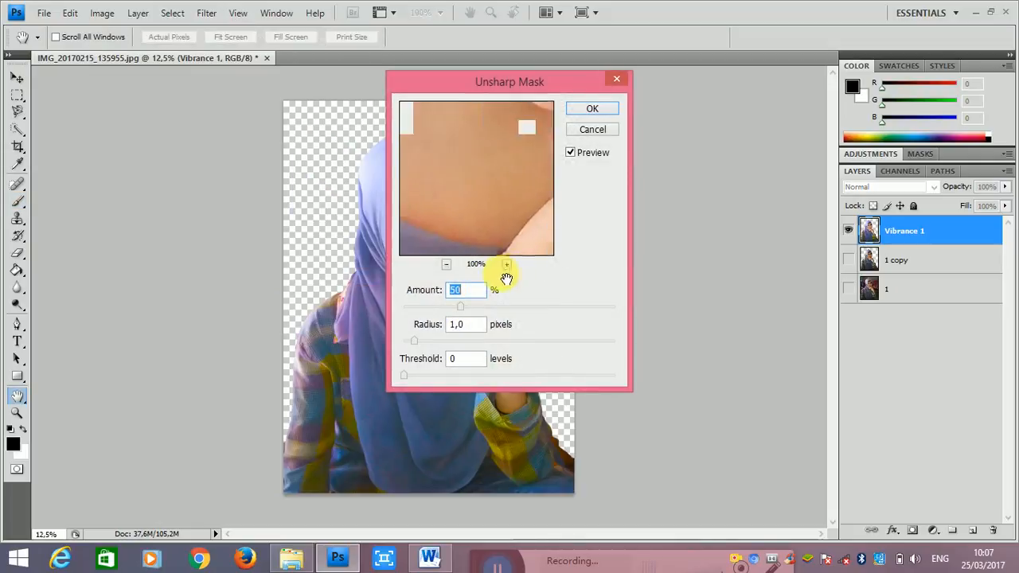
{"action": "left_click_drag", "start_coordinate": [535, 127], "coordinate": [486, 232]}
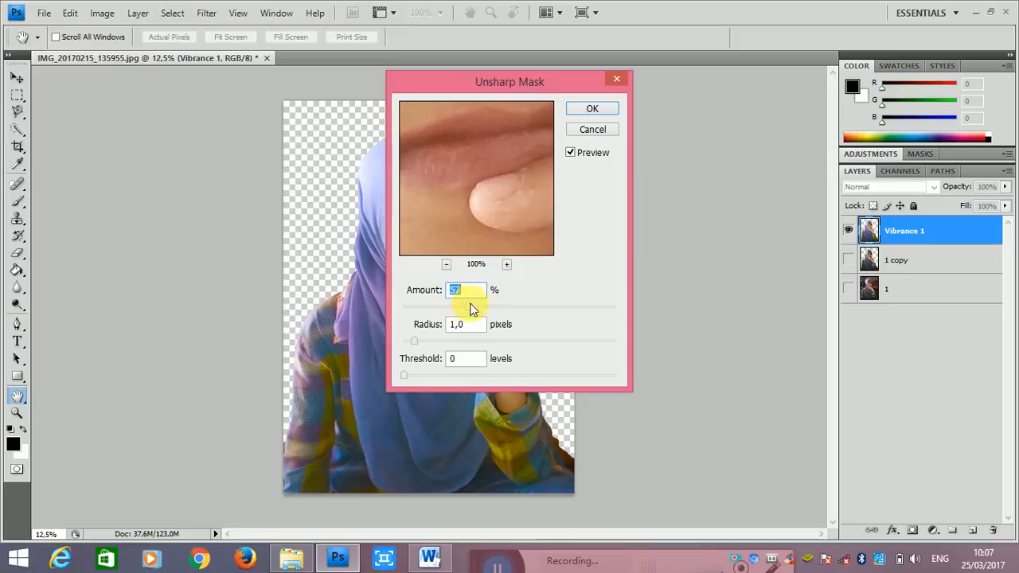
{"action": "left_click", "coordinate": [446, 264]}
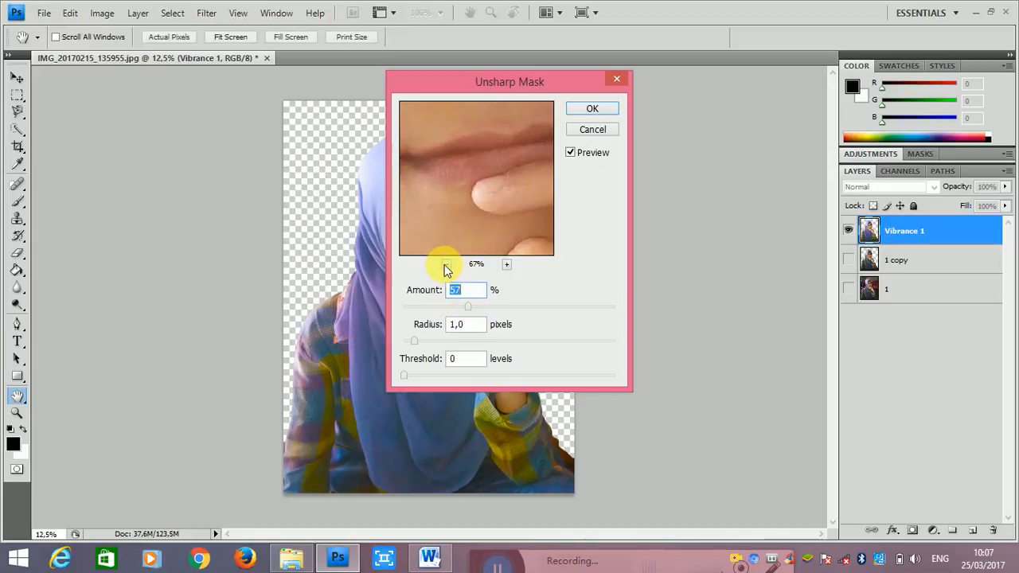
{"action": "left_click", "coordinate": [445, 264]}
{"action": "left_click", "coordinate": [446, 263]}
{"action": "left_click", "coordinate": [506, 264]}
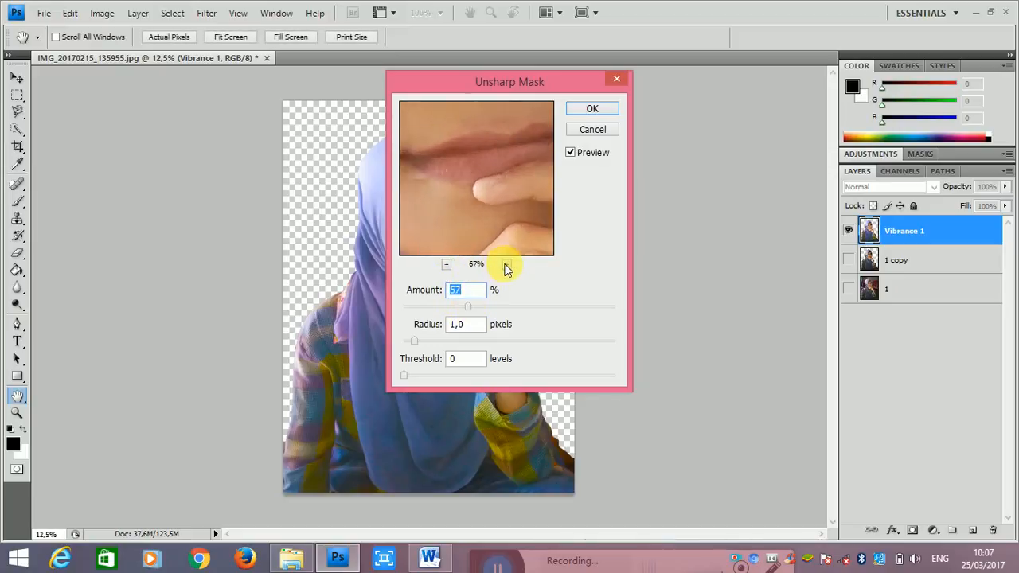
{"action": "left_click", "coordinate": [506, 264]}
{"action": "left_click_drag", "start_coordinate": [486, 198], "coordinate": [521, 169]}
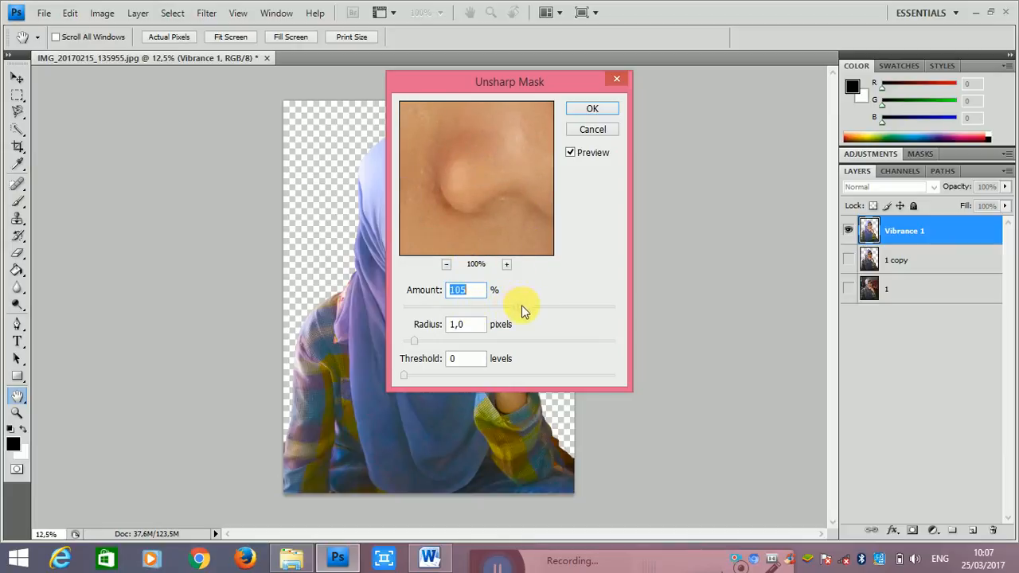
{"action": "mouse_move", "coordinate": [476, 195]}
{"action": "left_mouse_down"}
{"action": "mouse_move", "coordinate": [423, 230]}
{"action": "mouse_move", "coordinate": [495, 169]}
{"action": "mouse_move", "coordinate": [488, 179]}
{"action": "mouse_move", "coordinate": [508, 171]}
{"action": "mouse_move", "coordinate": [484, 210]}
{"action": "left_mouse_up"}
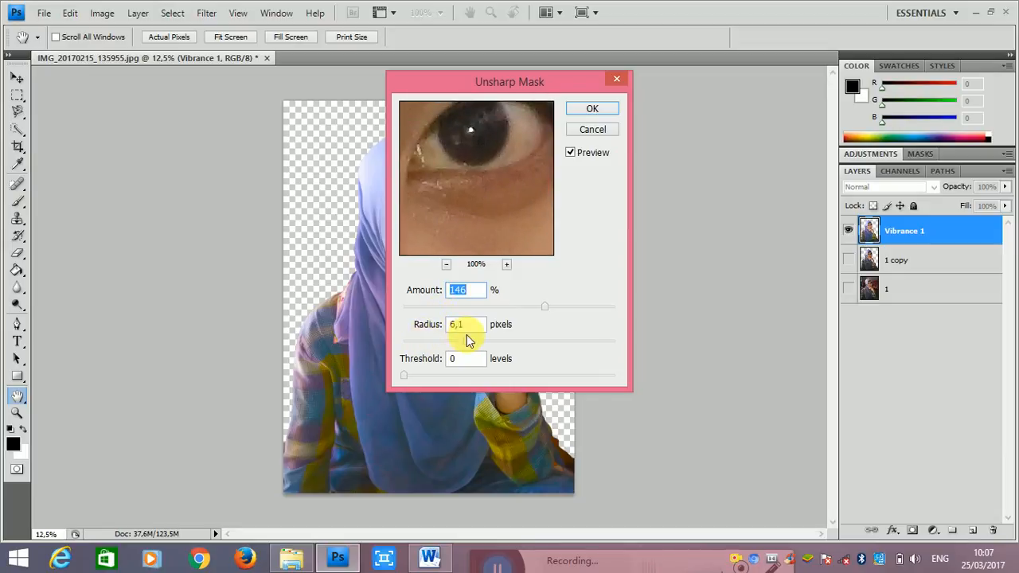
Raise the Unsharp Mask amount to 184%, set its radius to 9,6 pixels, and apply the filter
{"action": "key", "text": "Tab"}
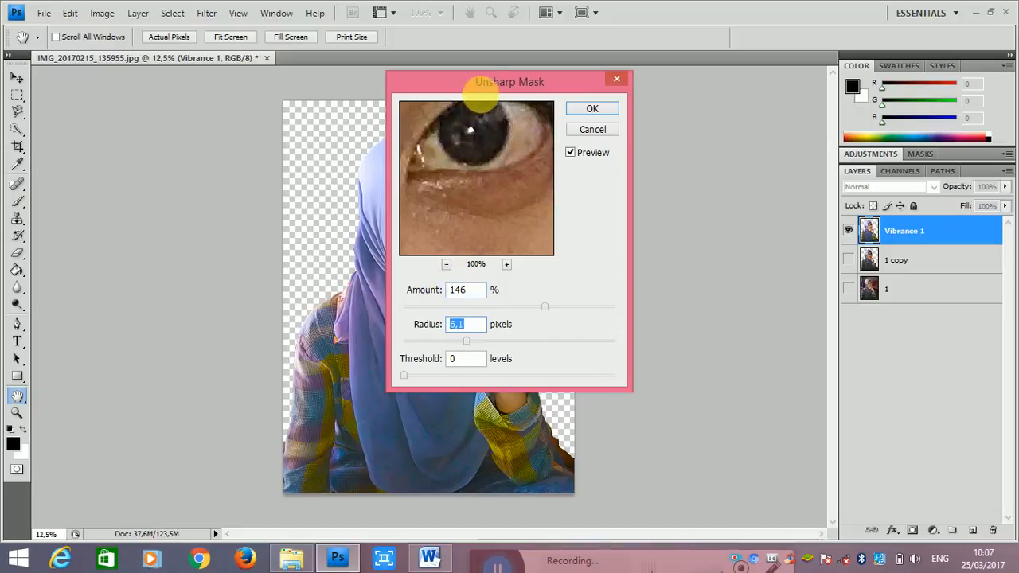
{"action": "left_click_drag", "start_coordinate": [482, 82], "coordinate": [609, 100]}
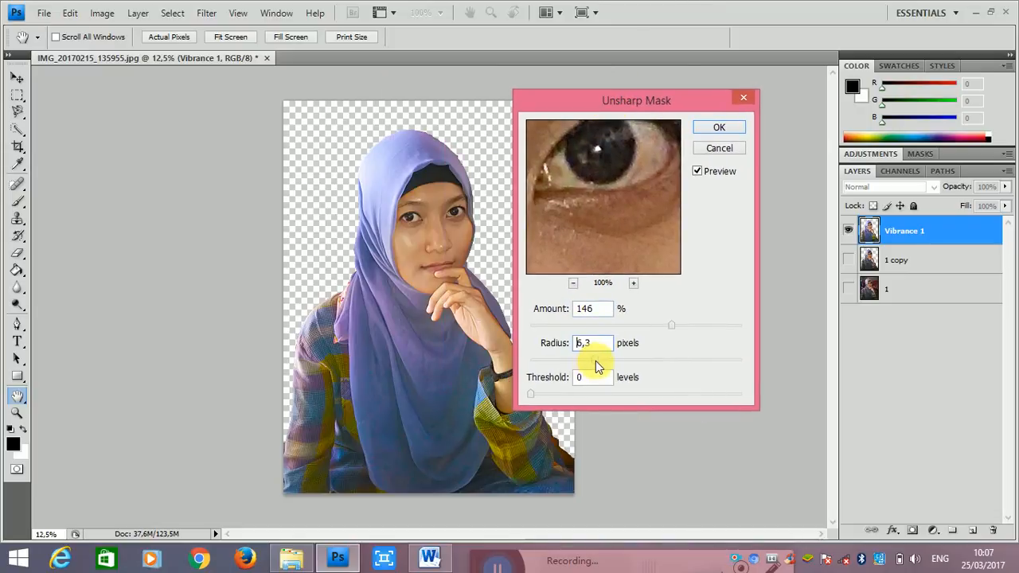
{"action": "left_click_drag", "start_coordinate": [615, 360], "coordinate": [612, 359]}
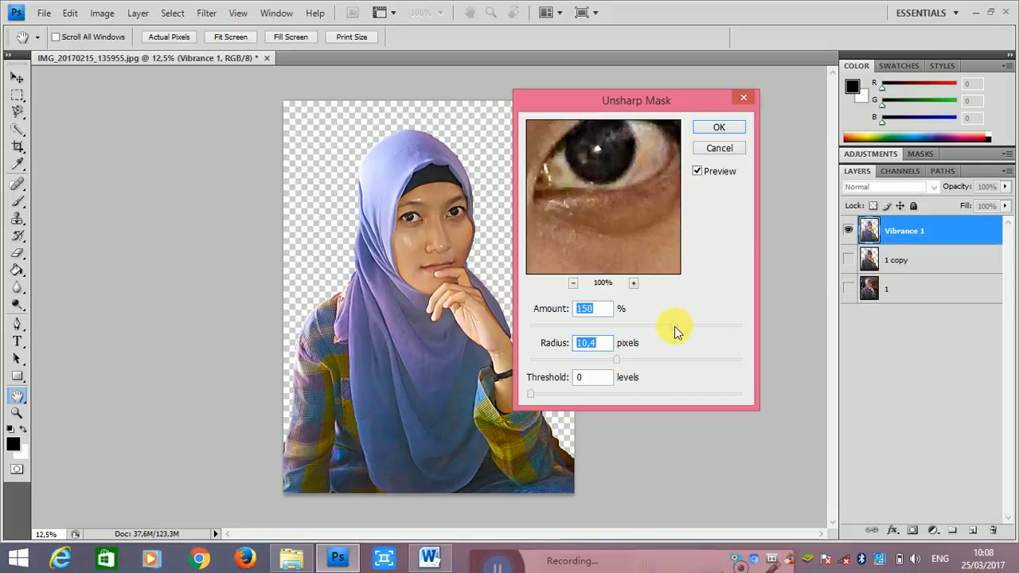
{"action": "left_click_drag", "start_coordinate": [674, 325], "coordinate": [695, 324]}
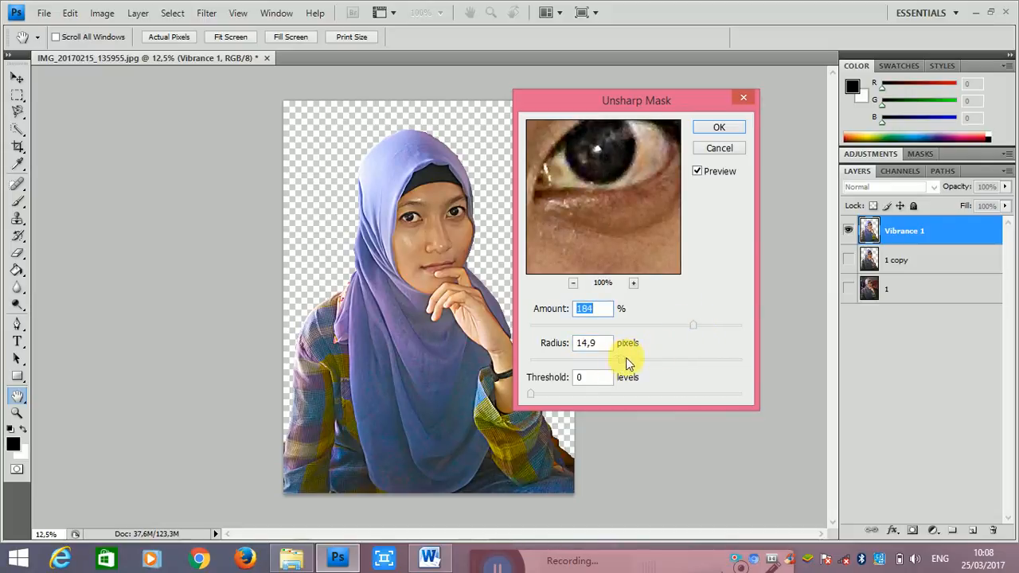
{"action": "left_click_drag", "start_coordinate": [625, 362], "coordinate": [615, 365]}
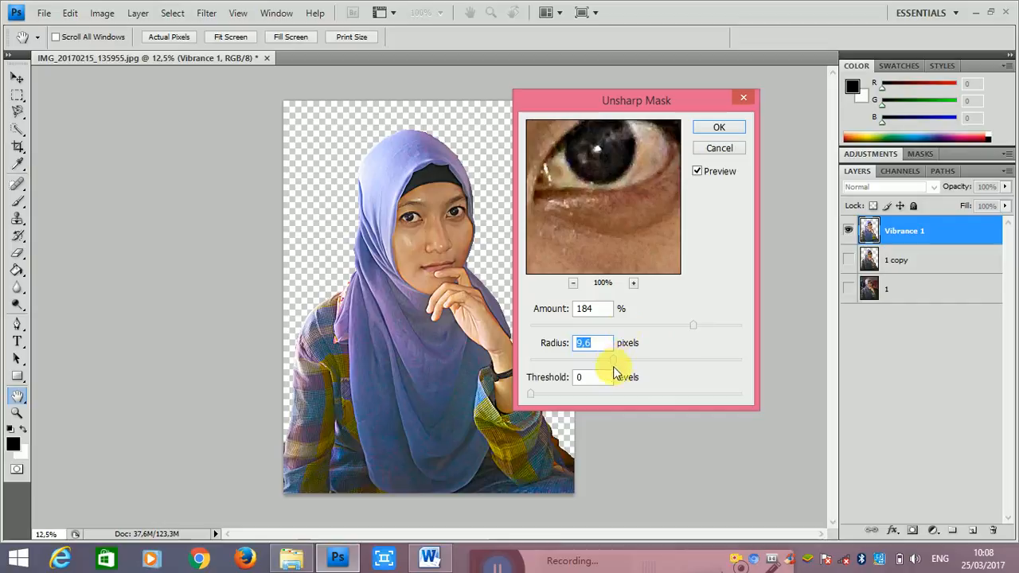
{"action": "left_click", "coordinate": [719, 129]}
Duplicate the Vibrance 1 layer and open the High Pass filter on the copy, with its dialog clear of the portrait
{"action": "left_click", "coordinate": [907, 233]}
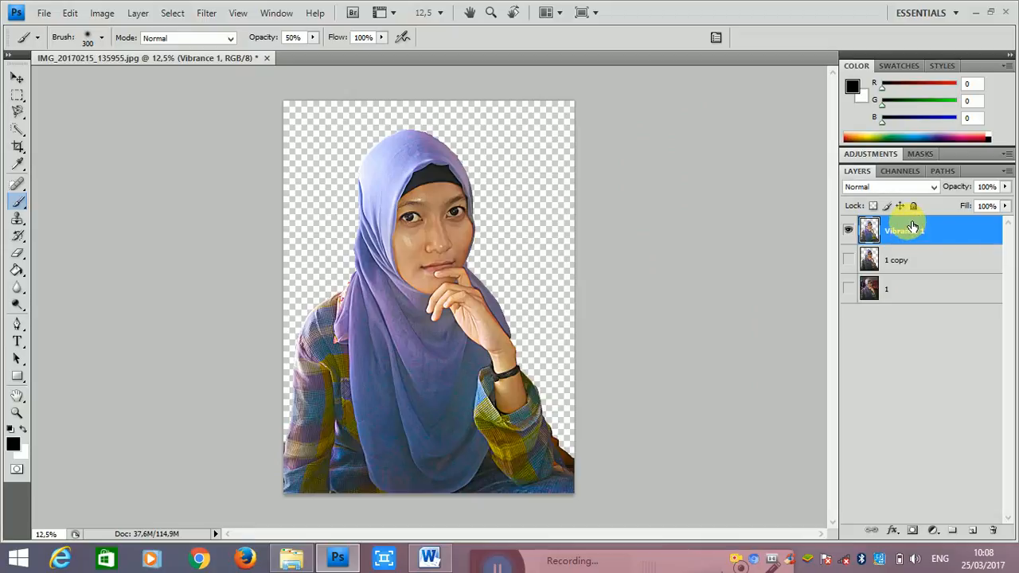
{"action": "key", "text": "ctrl+j"}
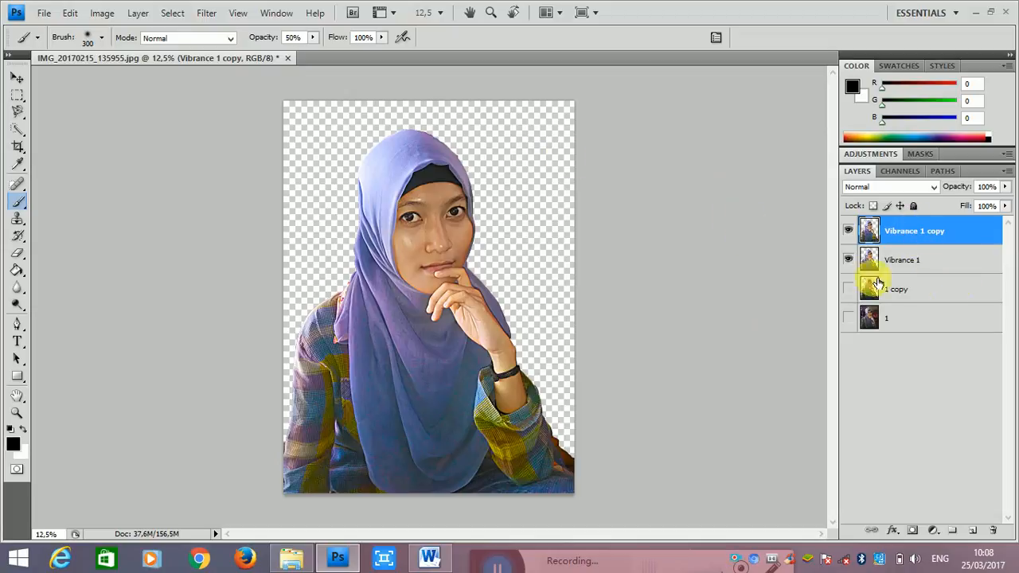
{"action": "left_click", "coordinate": [209, 13]}
{"action": "mouse_move", "coordinate": [345, 296]}
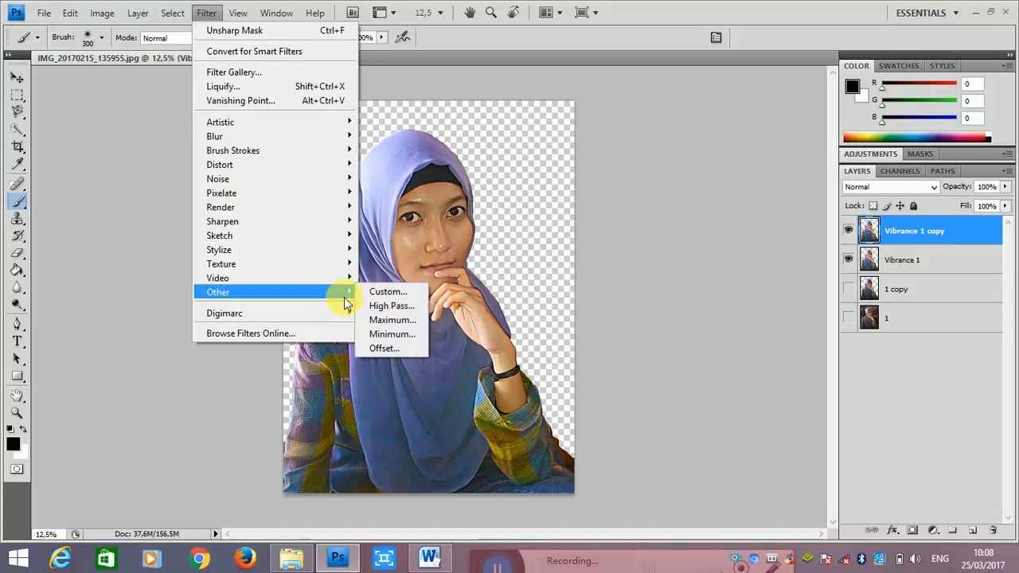
{"action": "left_click", "coordinate": [390, 306]}
{"action": "left_click_drag", "start_coordinate": [515, 191], "coordinate": [518, 211]}
{"action": "left_click_drag", "start_coordinate": [513, 106], "coordinate": [704, 221]}
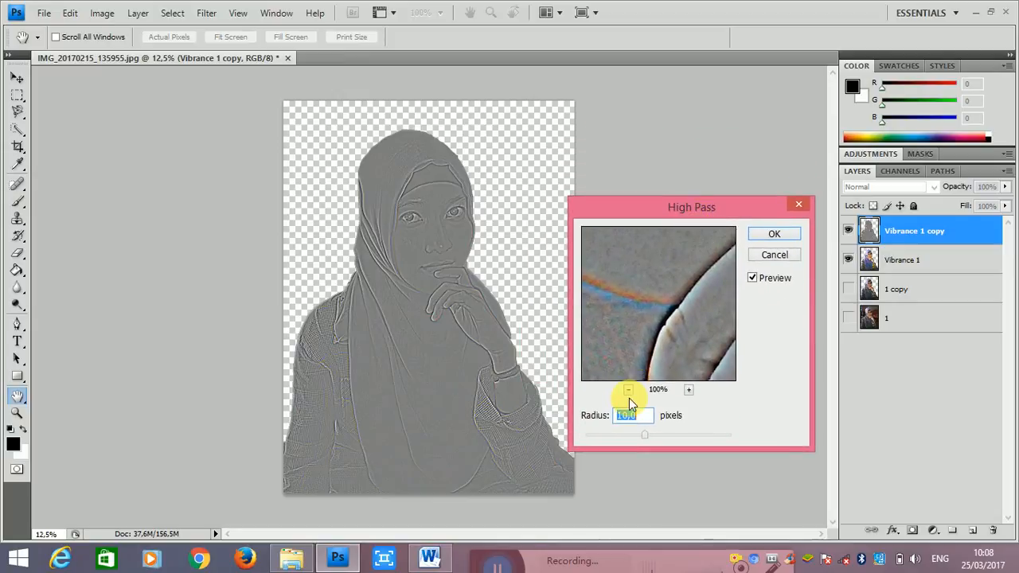
Show the face in the High Pass preview at 25% and apply the filter with a radius of 54,2 pixels
{"action": "left_click", "coordinate": [629, 391]}
{"action": "left_click", "coordinate": [629, 392]}
{"action": "left_click", "coordinate": [629, 392]}
{"action": "left_click_drag", "start_coordinate": [660, 299], "coordinate": [661, 336]}
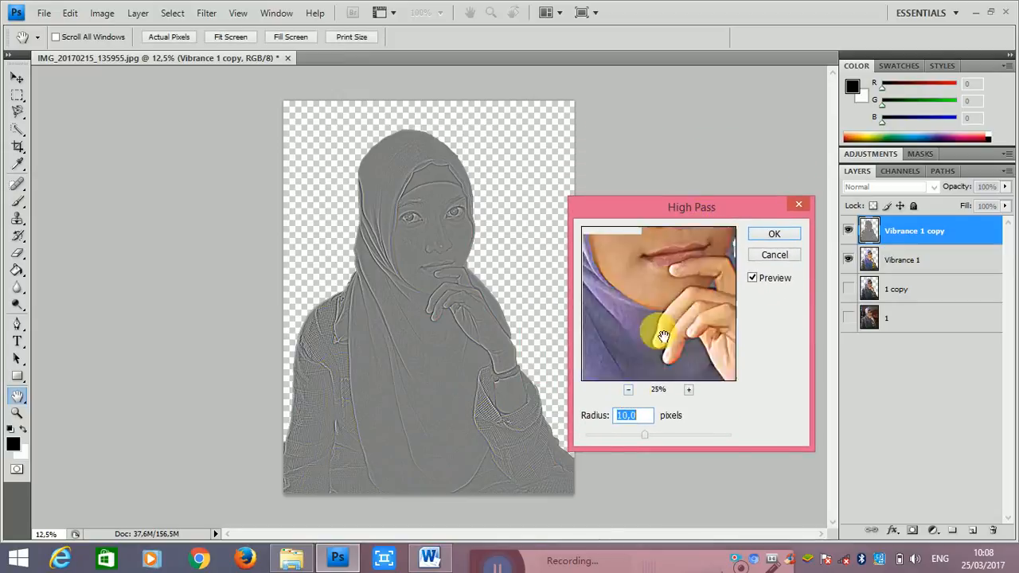
{"action": "left_click_drag", "start_coordinate": [683, 242], "coordinate": [673, 340]}
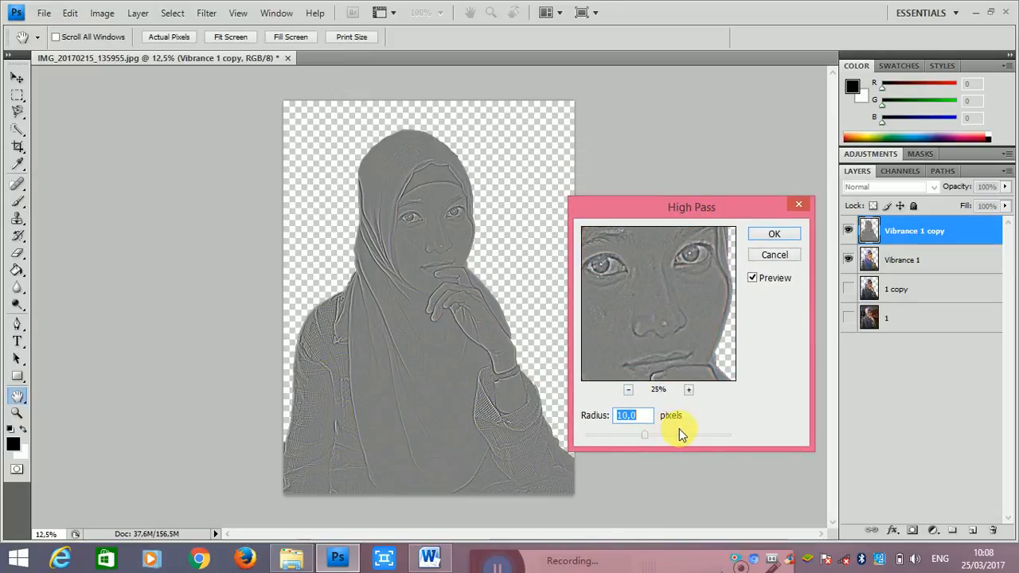
{"action": "mouse_move", "coordinate": [675, 434]}
{"action": "left_mouse_down"}
{"action": "mouse_move", "coordinate": [689, 436]}
{"action": "mouse_move", "coordinate": [676, 436]}
{"action": "left_mouse_up"}
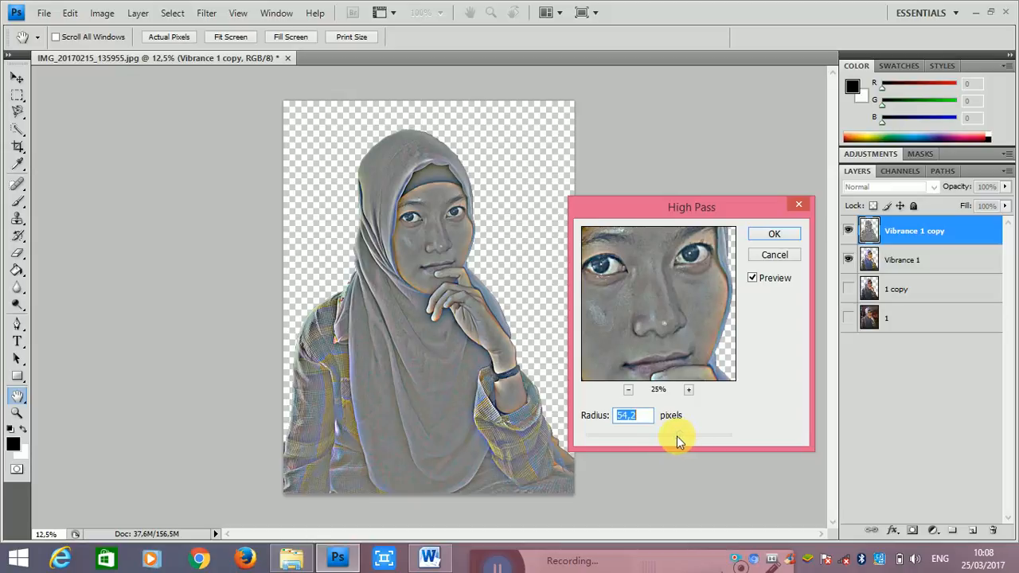
{"action": "left_click", "coordinate": [768, 234]}
Set the High Pass layer's blend mode to Soft Light and merge it with the Vibrance 1 layer
{"action": "left_click", "coordinate": [927, 194]}
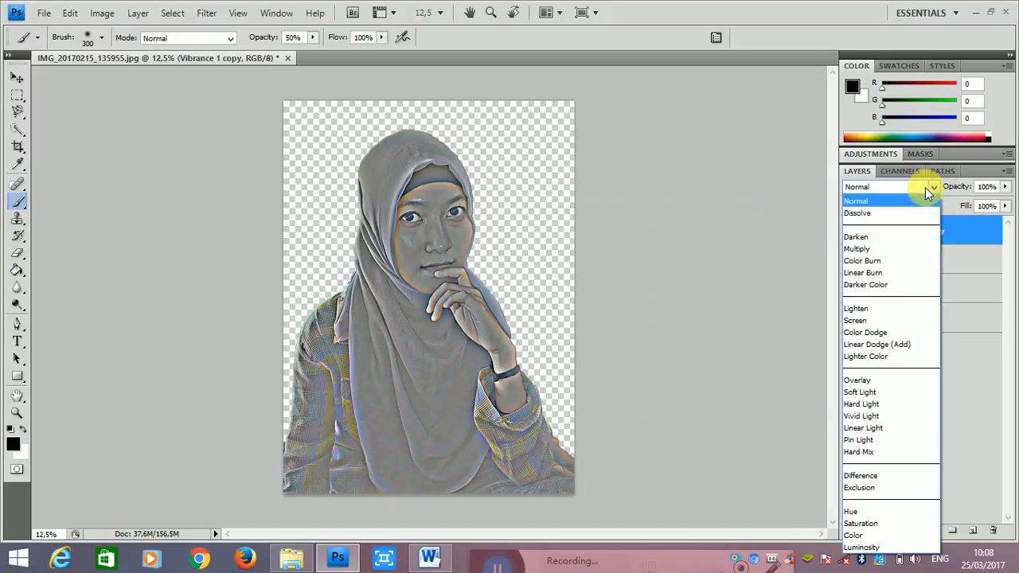
{"action": "left_click", "coordinate": [885, 391]}
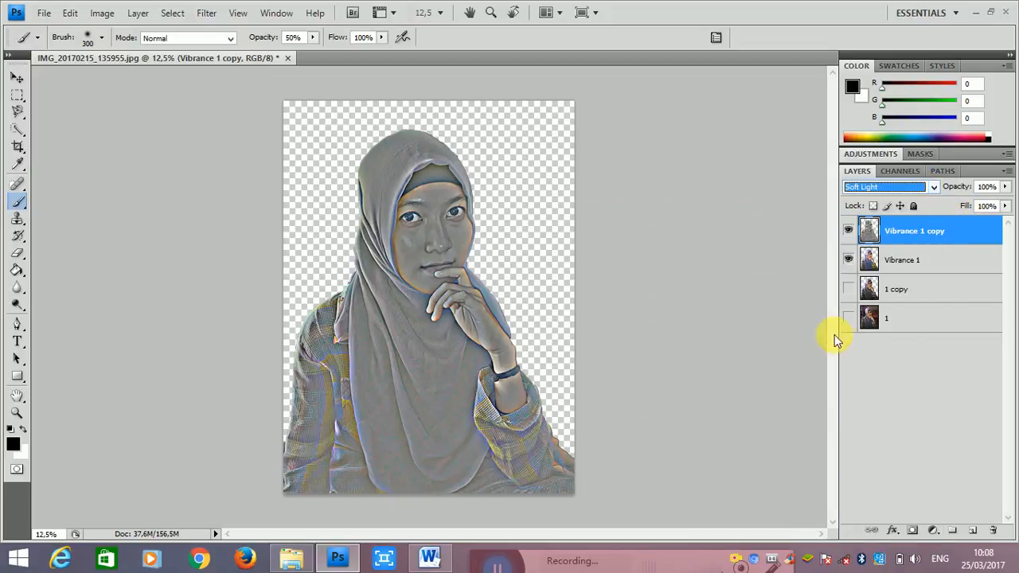
{"action": "left_click", "coordinate": [922, 260], "text": "shift"}
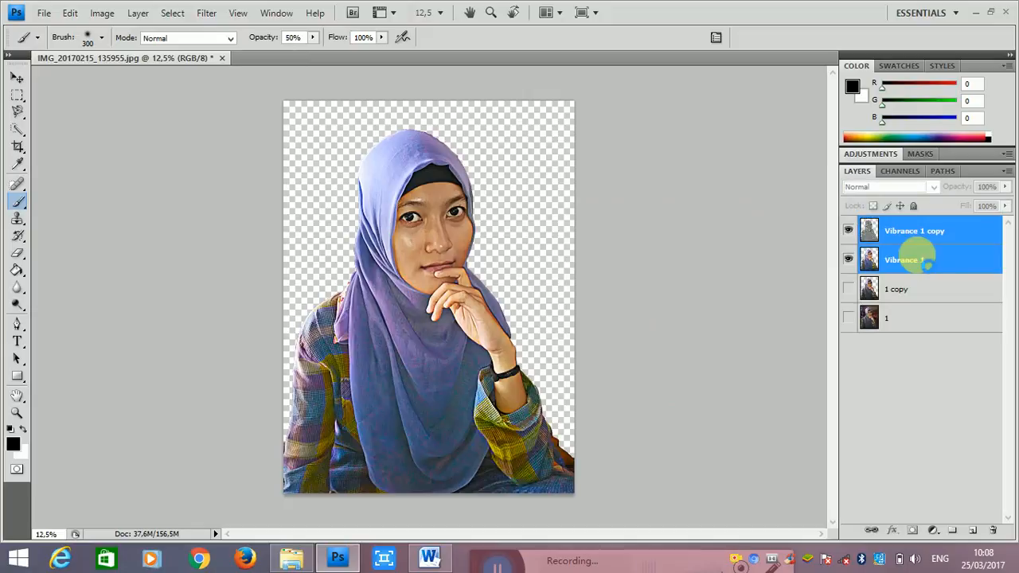
{"action": "key", "text": "ctrl+e"}
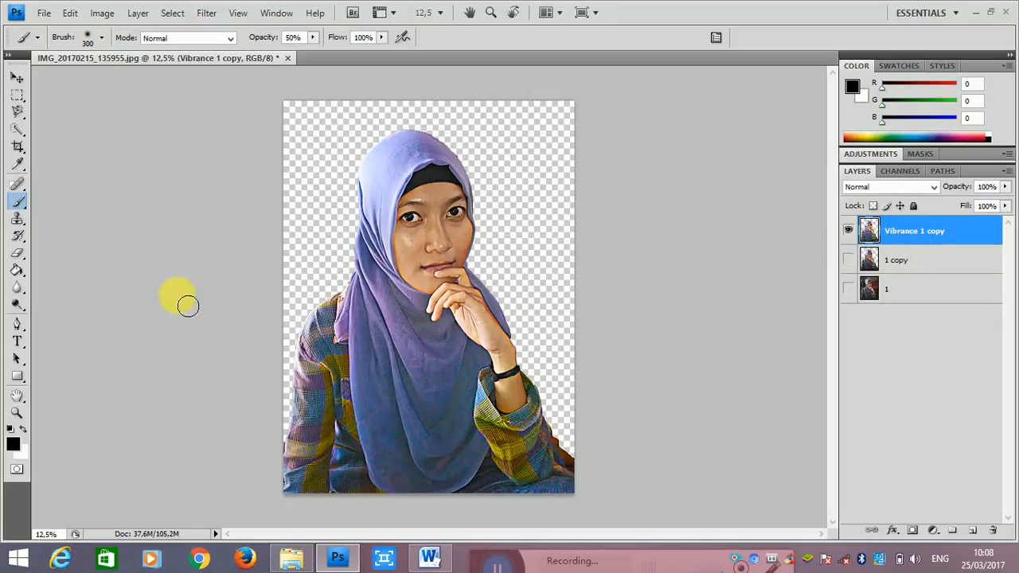
Set up the Smudge tool with 23% strength and a 50-pixel brush for retouching the woman's face
{"action": "left_click_drag", "start_coordinate": [16, 288], "coordinate": [64, 316]}
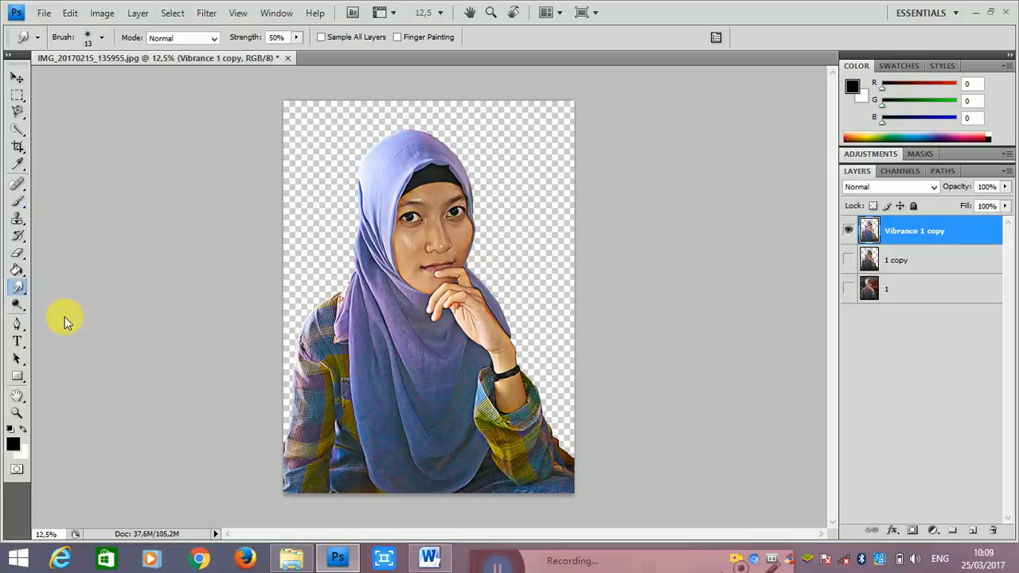
{"action": "left_click", "coordinate": [295, 37]}
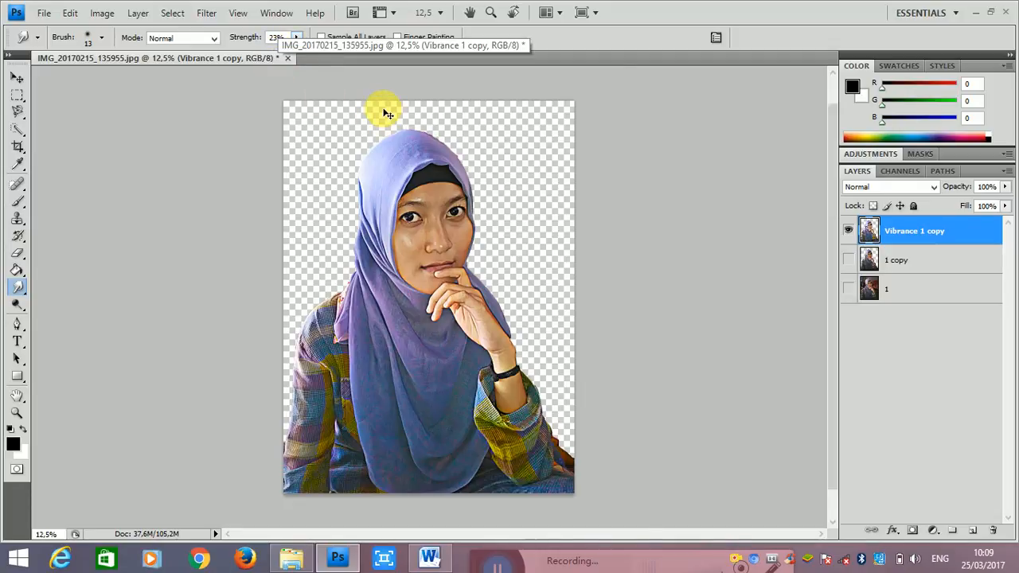
{"action": "key", "text": "ctrl+plus"}
{"action": "key", "text": "ctrl+plus"}
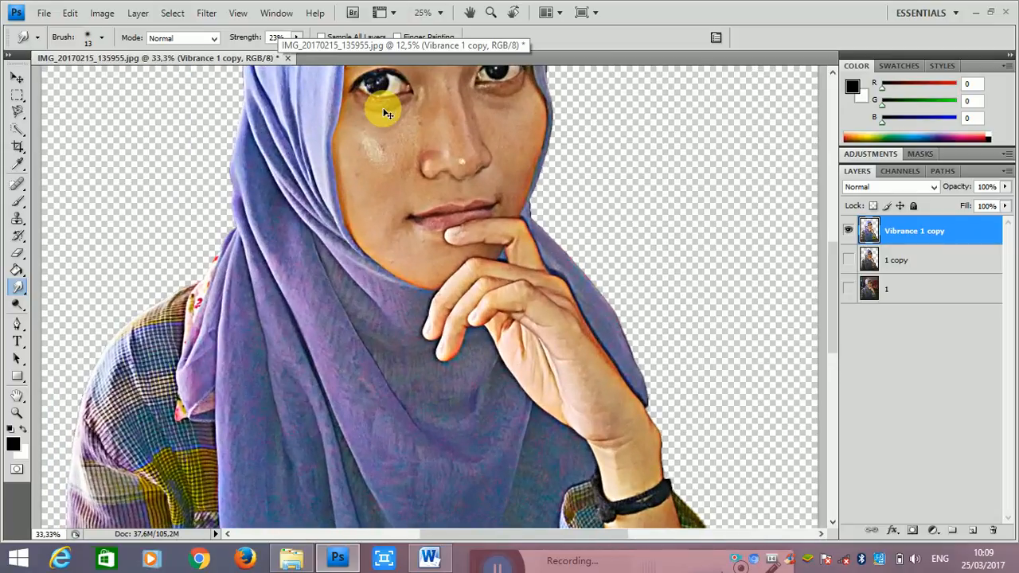
{"action": "key", "text": "ctrl+plus"}
{"action": "key", "text": "ctrl+plus"}
{"action": "scroll", "coordinate": [359, 175], "scroll_direction": "up", "scroll_amount": 6}
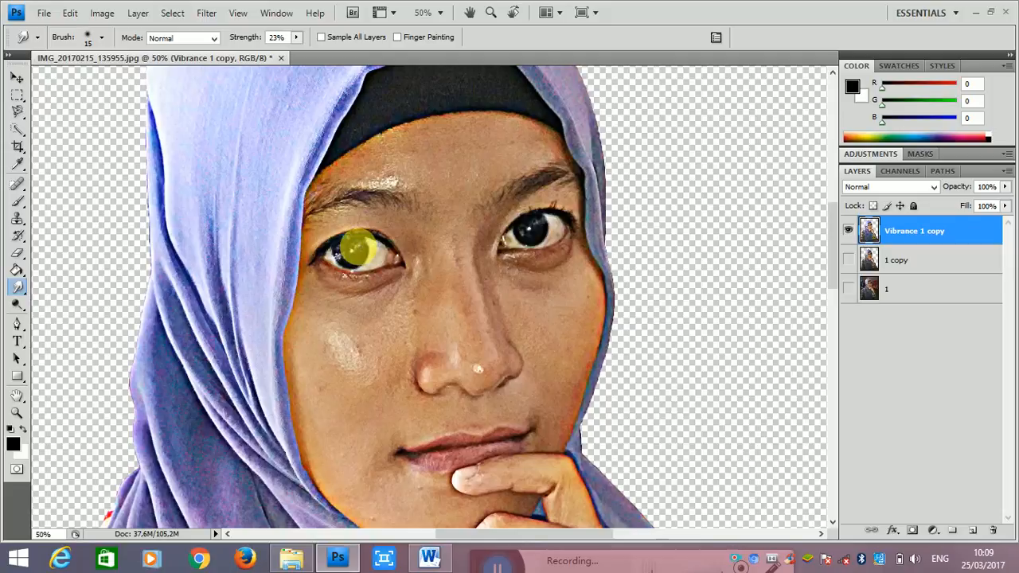
{"action": "key", "text": "bracketright"}
{"action": "key", "text": "bracketright"}
{"action": "key", "text": "bracketright"}
{"action": "key", "text": "bracketright"}
{"action": "key", "text": "bracketright"}
{"action": "key", "text": "bracketright"}
{"action": "key", "text": "bracketright"}
{"action": "key", "text": "bracketright"}
{"action": "key", "text": "bracketright"}
{"action": "key", "text": "bracketright"}
{"action": "key", "text": "bracketright"}
{"action": "key", "text": "bracketright"}
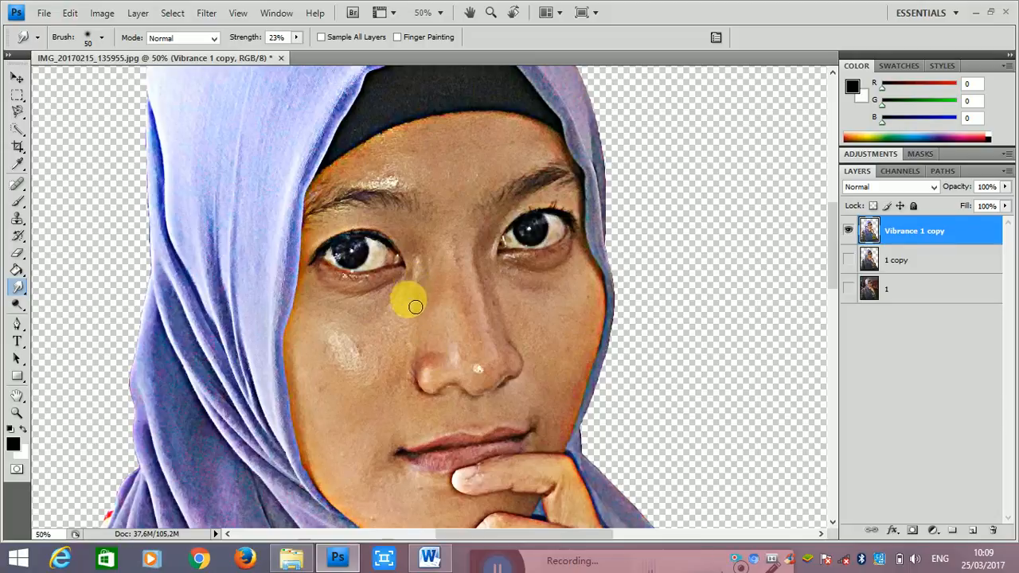
Try short smudge strokes on the cheek skin beside the nose, at 23% and 19% strength
{"action": "mouse_move", "coordinate": [416, 307]}
{"action": "left_mouse_down"}
{"action": "mouse_move", "coordinate": [399, 326]}
{"action": "mouse_move", "coordinate": [409, 287]}
{"action": "mouse_move", "coordinate": [404, 324]}
{"action": "mouse_move", "coordinate": [423, 326]}
{"action": "left_mouse_up"}
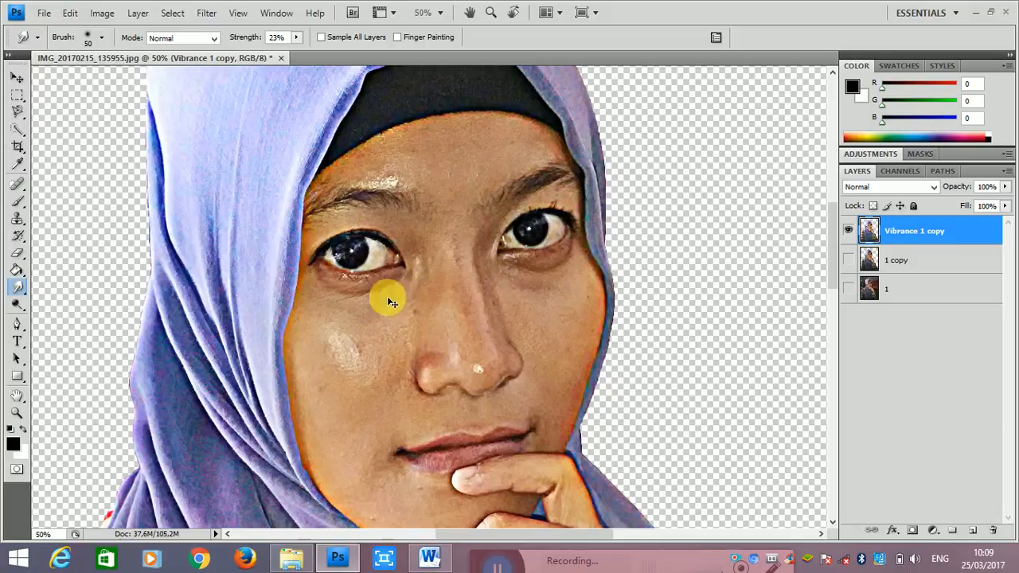
{"action": "left_click", "coordinate": [296, 37]}
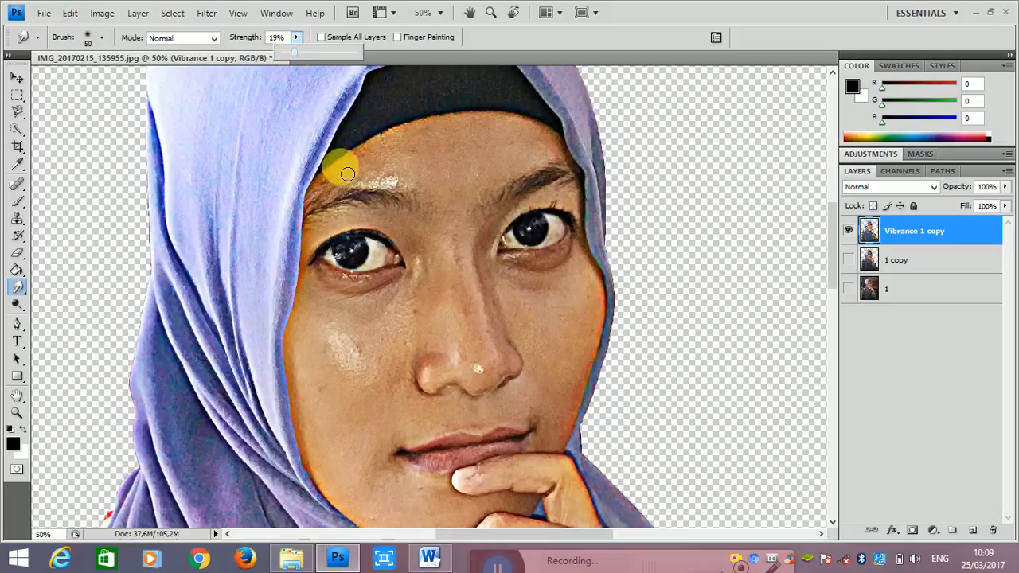
{"action": "left_click", "coordinate": [410, 303]}
{"action": "mouse_move", "coordinate": [403, 377]}
{"action": "left_mouse_down"}
{"action": "mouse_move", "coordinate": [406, 316]}
{"action": "mouse_move", "coordinate": [396, 364]}
{"action": "left_mouse_up"}
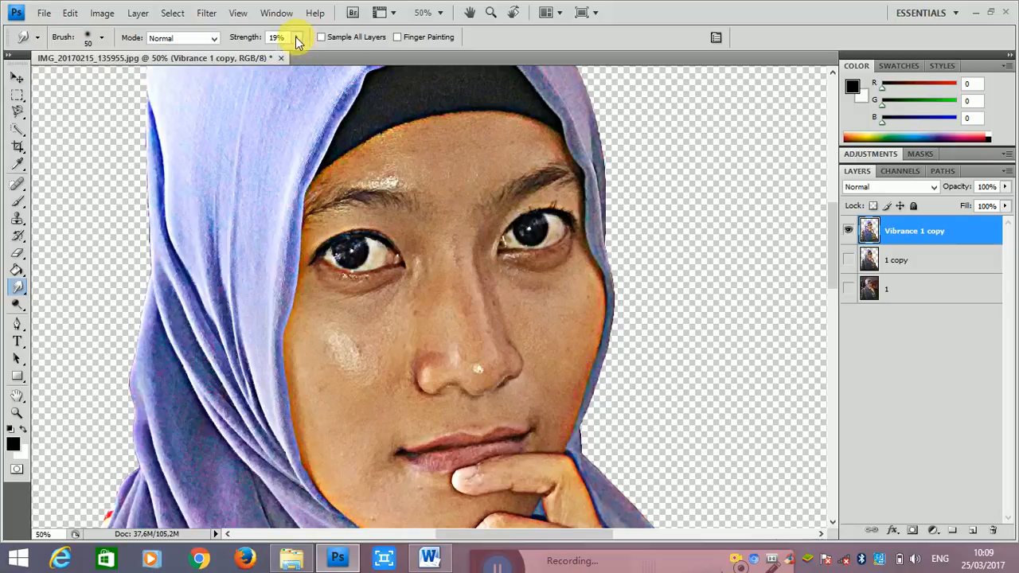
Smudge the skin of both cheeks, the chin and the area above the upper lip smooth at 36% strength
{"action": "mouse_move", "coordinate": [417, 298]}
{"action": "left_mouse_down"}
{"action": "mouse_move", "coordinate": [382, 365]}
{"action": "mouse_move", "coordinate": [407, 311]}
{"action": "left_mouse_up"}
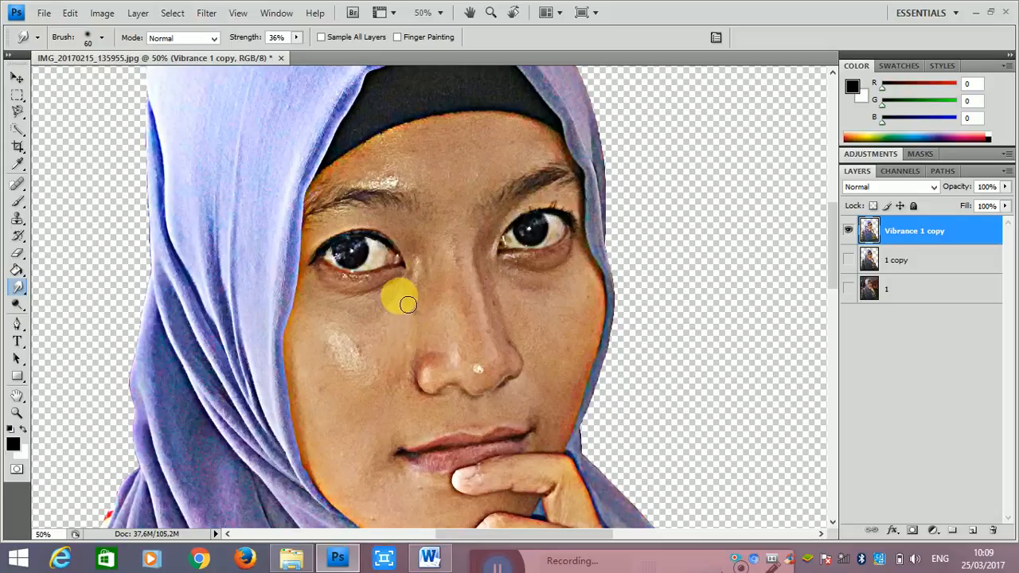
{"action": "mouse_move", "coordinate": [407, 304]}
{"action": "left_mouse_down"}
{"action": "mouse_move", "coordinate": [362, 338]}
{"action": "mouse_move", "coordinate": [405, 294]}
{"action": "mouse_move", "coordinate": [347, 314]}
{"action": "mouse_move", "coordinate": [314, 299]}
{"action": "mouse_move", "coordinate": [380, 320]}
{"action": "mouse_move", "coordinate": [322, 319]}
{"action": "mouse_move", "coordinate": [397, 323]}
{"action": "mouse_move", "coordinate": [412, 309]}
{"action": "mouse_move", "coordinate": [392, 379]}
{"action": "mouse_move", "coordinate": [399, 321]}
{"action": "mouse_move", "coordinate": [362, 390]}
{"action": "mouse_move", "coordinate": [371, 337]}
{"action": "mouse_move", "coordinate": [342, 393]}
{"action": "mouse_move", "coordinate": [338, 368]}
{"action": "mouse_move", "coordinate": [356, 336]}
{"action": "mouse_move", "coordinate": [329, 380]}
{"action": "mouse_move", "coordinate": [349, 331]}
{"action": "mouse_move", "coordinate": [325, 378]}
{"action": "mouse_move", "coordinate": [321, 330]}
{"action": "mouse_move", "coordinate": [304, 388]}
{"action": "mouse_move", "coordinate": [303, 343]}
{"action": "mouse_move", "coordinate": [310, 317]}
{"action": "mouse_move", "coordinate": [301, 373]}
{"action": "mouse_move", "coordinate": [314, 420]}
{"action": "mouse_move", "coordinate": [315, 352]}
{"action": "mouse_move", "coordinate": [317, 435]}
{"action": "mouse_move", "coordinate": [309, 407]}
{"action": "mouse_move", "coordinate": [324, 463]}
{"action": "mouse_move", "coordinate": [305, 411]}
{"action": "mouse_move", "coordinate": [329, 466]}
{"action": "mouse_move", "coordinate": [311, 442]}
{"action": "mouse_move", "coordinate": [314, 464]}
{"action": "mouse_move", "coordinate": [329, 463]}
{"action": "mouse_move", "coordinate": [342, 399]}
{"action": "mouse_move", "coordinate": [341, 429]}
{"action": "mouse_move", "coordinate": [363, 355]}
{"action": "mouse_move", "coordinate": [345, 444]}
{"action": "mouse_move", "coordinate": [332, 371]}
{"action": "mouse_move", "coordinate": [325, 403]}
{"action": "mouse_move", "coordinate": [334, 470]}
{"action": "mouse_move", "coordinate": [367, 404]}
{"action": "mouse_move", "coordinate": [348, 456]}
{"action": "mouse_move", "coordinate": [352, 409]}
{"action": "mouse_move", "coordinate": [363, 475]}
{"action": "mouse_move", "coordinate": [370, 368]}
{"action": "mouse_move", "coordinate": [364, 351]}
{"action": "mouse_move", "coordinate": [332, 363]}
{"action": "mouse_move", "coordinate": [335, 417]}
{"action": "mouse_move", "coordinate": [336, 403]}
{"action": "mouse_move", "coordinate": [302, 371]}
{"action": "mouse_move", "coordinate": [298, 409]}
{"action": "mouse_move", "coordinate": [330, 476]}
{"action": "mouse_move", "coordinate": [358, 504]}
{"action": "mouse_move", "coordinate": [368, 432]}
{"action": "mouse_move", "coordinate": [405, 375]}
{"action": "mouse_move", "coordinate": [371, 414]}
{"action": "mouse_move", "coordinate": [398, 355]}
{"action": "mouse_move", "coordinate": [373, 375]}
{"action": "mouse_move", "coordinate": [371, 447]}
{"action": "mouse_move", "coordinate": [343, 474]}
{"action": "mouse_move", "coordinate": [327, 465]}
{"action": "mouse_move", "coordinate": [364, 496]}
{"action": "mouse_move", "coordinate": [387, 390]}
{"action": "mouse_move", "coordinate": [370, 414]}
{"action": "mouse_move", "coordinate": [382, 451]}
{"action": "mouse_move", "coordinate": [331, 404]}
{"action": "mouse_move", "coordinate": [404, 459]}
{"action": "mouse_move", "coordinate": [376, 415]}
{"action": "mouse_move", "coordinate": [423, 455]}
{"action": "mouse_move", "coordinate": [387, 411]}
{"action": "mouse_move", "coordinate": [426, 429]}
{"action": "mouse_move", "coordinate": [399, 403]}
{"action": "mouse_move", "coordinate": [450, 426]}
{"action": "mouse_move", "coordinate": [404, 401]}
{"action": "mouse_move", "coordinate": [475, 448]}
{"action": "mouse_move", "coordinate": [445, 470]}
{"action": "mouse_move", "coordinate": [354, 434]}
{"action": "mouse_move", "coordinate": [335, 406]}
{"action": "mouse_move", "coordinate": [495, 435]}
{"action": "mouse_move", "coordinate": [539, 428]}
{"action": "mouse_move", "coordinate": [491, 422]}
{"action": "mouse_move", "coordinate": [468, 437]}
{"action": "mouse_move", "coordinate": [522, 432]}
{"action": "mouse_move", "coordinate": [455, 428]}
{"action": "mouse_move", "coordinate": [466, 421]}
{"action": "mouse_move", "coordinate": [404, 390]}
{"action": "mouse_move", "coordinate": [408, 368]}
{"action": "mouse_move", "coordinate": [466, 341]}
{"action": "mouse_move", "coordinate": [422, 320]}
{"action": "mouse_move", "coordinate": [387, 341]}
{"action": "mouse_move", "coordinate": [407, 334]}
{"action": "mouse_move", "coordinate": [391, 366]}
{"action": "mouse_move", "coordinate": [424, 355]}
{"action": "mouse_move", "coordinate": [432, 364]}
{"action": "mouse_move", "coordinate": [446, 332]}
{"action": "mouse_move", "coordinate": [421, 339]}
{"action": "mouse_move", "coordinate": [416, 350]}
{"action": "mouse_move", "coordinate": [460, 345]}
{"action": "left_mouse_up"}
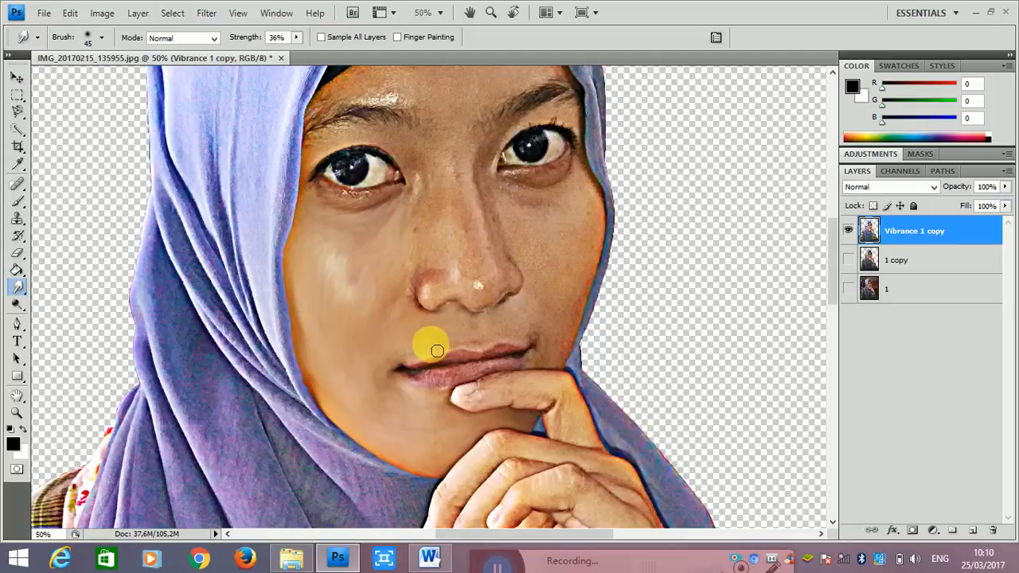
{"action": "mouse_move", "coordinate": [402, 364]}
{"action": "left_mouse_down"}
{"action": "mouse_move", "coordinate": [387, 375]}
{"action": "mouse_move", "coordinate": [466, 337]}
{"action": "mouse_move", "coordinate": [447, 329]}
{"action": "left_mouse_up"}
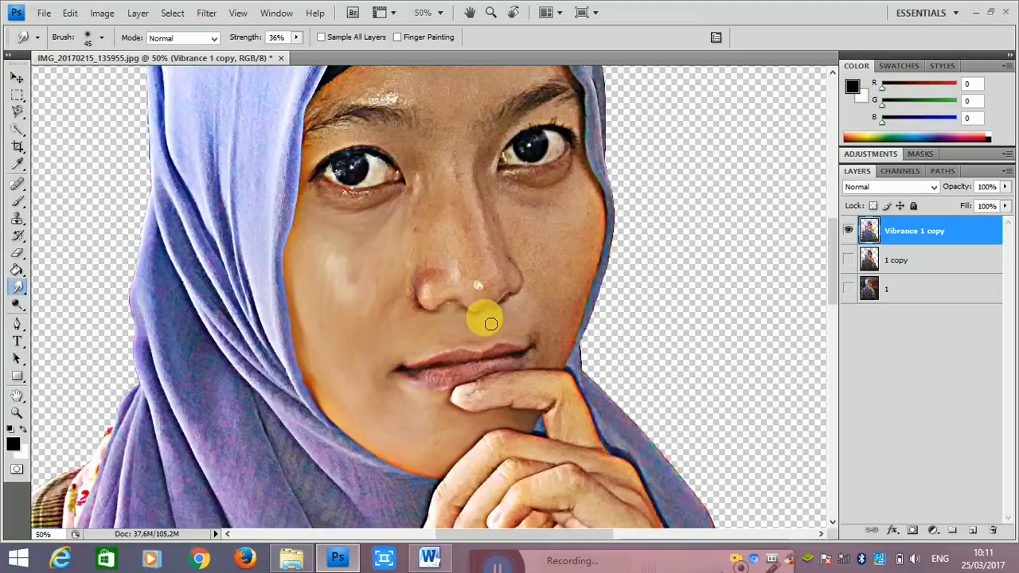
{"action": "left_click_drag", "start_coordinate": [521, 315], "coordinate": [561, 331]}
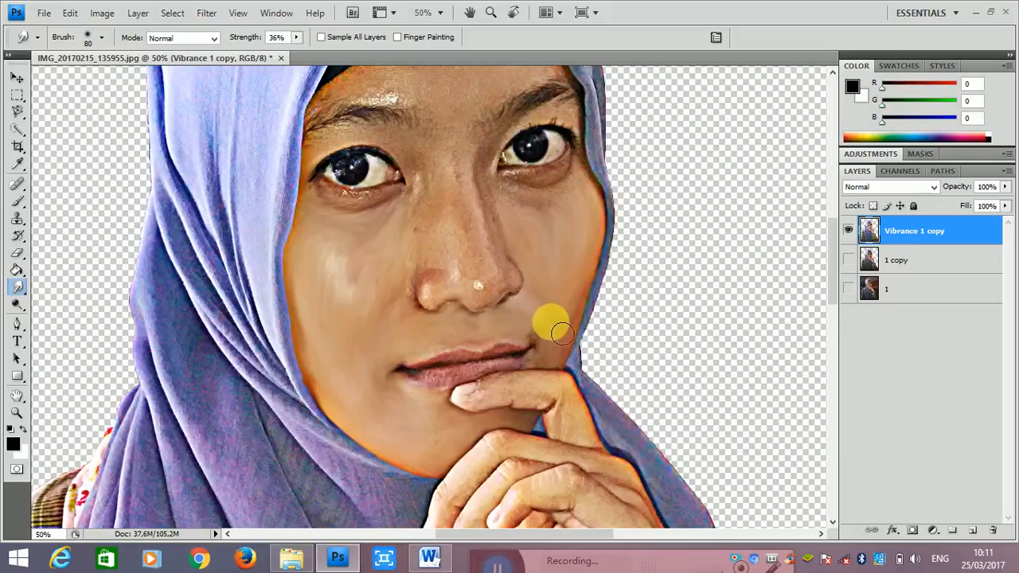
Reduce the Smudge brush to 20 pixels and smooth the lips along their length and out to both mouth corners
{"action": "key", "text": "bracketleft"}
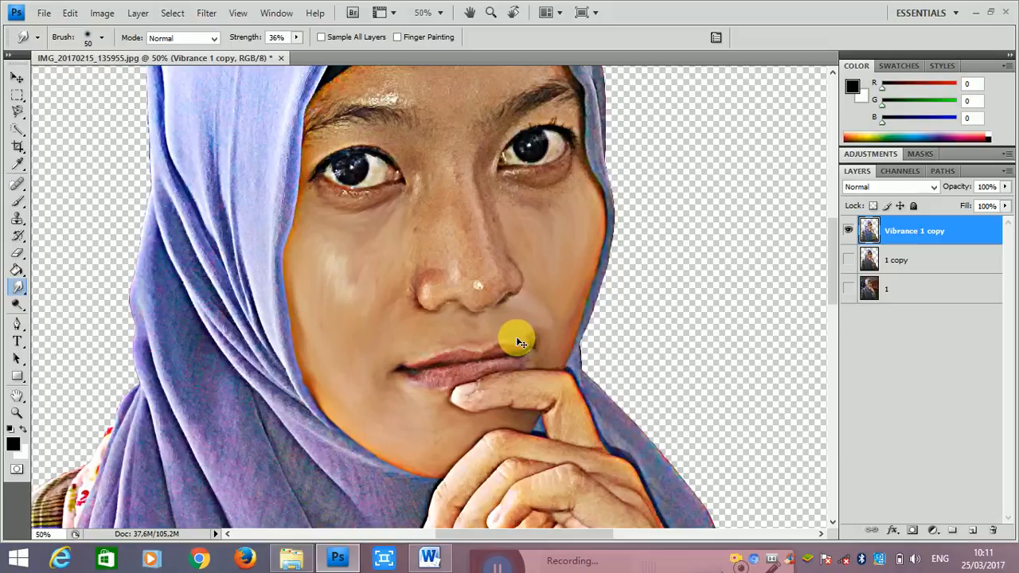
{"action": "key", "text": "ctrl+plus"}
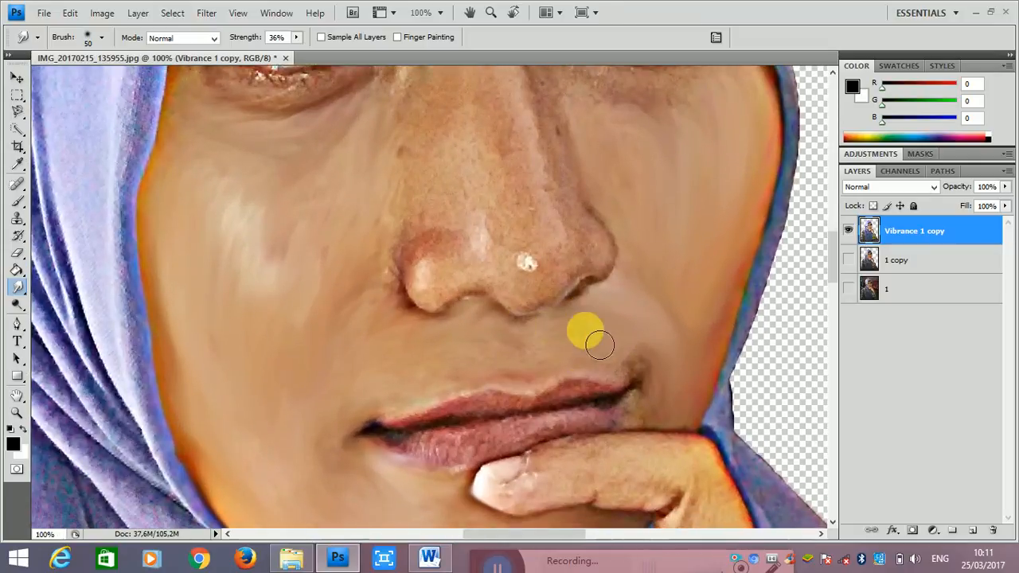
{"action": "scroll", "coordinate": [600, 344], "scroll_direction": "down", "scroll_amount": 2}
{"action": "key", "text": "bracketleft"}
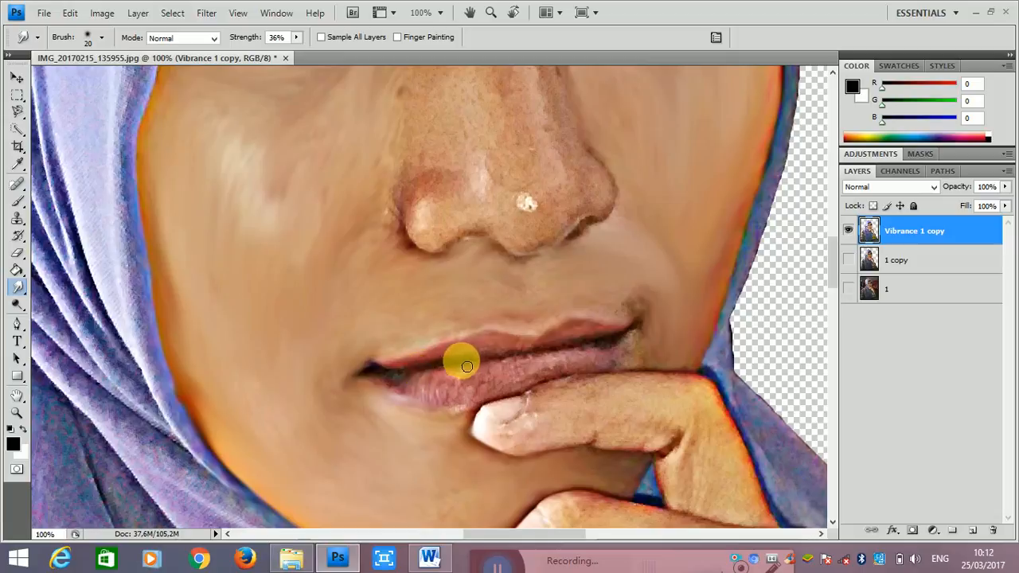
{"action": "left_click_drag", "start_coordinate": [454, 374], "coordinate": [526, 361]}
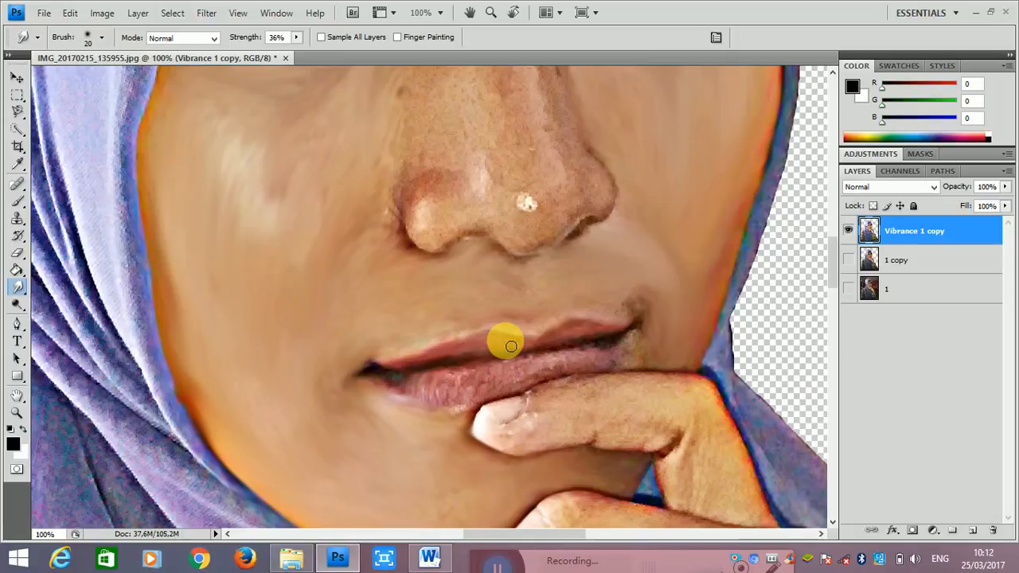
{"action": "left_click_drag", "start_coordinate": [550, 358], "coordinate": [627, 335]}
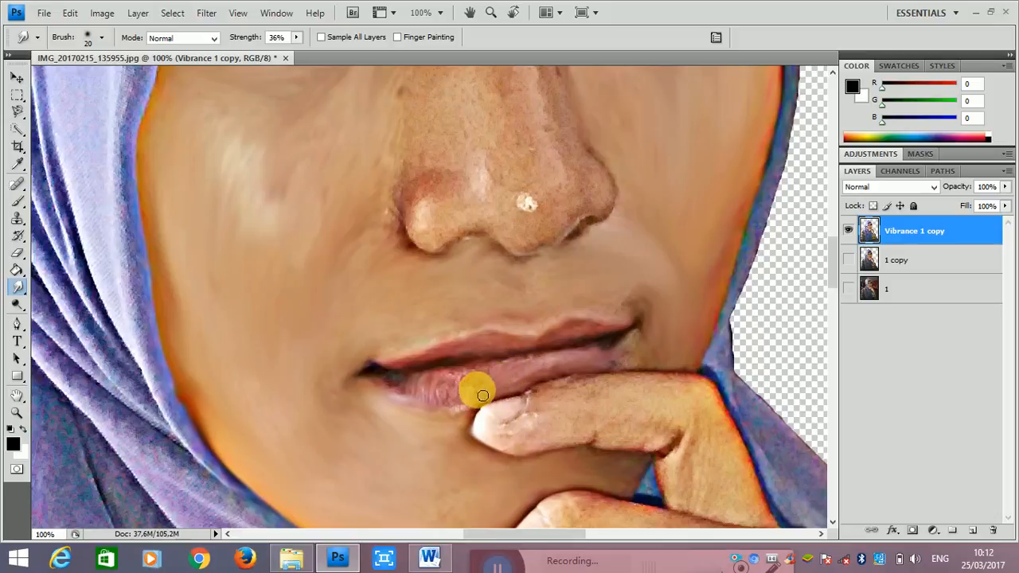
{"action": "mouse_move", "coordinate": [521, 366]}
{"action": "left_mouse_down"}
{"action": "mouse_move", "coordinate": [460, 372]}
{"action": "mouse_move", "coordinate": [514, 369]}
{"action": "mouse_move", "coordinate": [476, 371]}
{"action": "mouse_move", "coordinate": [487, 381]}
{"action": "mouse_move", "coordinate": [468, 386]}
{"action": "mouse_move", "coordinate": [461, 408]}
{"action": "mouse_move", "coordinate": [482, 383]}
{"action": "mouse_move", "coordinate": [465, 405]}
{"action": "mouse_move", "coordinate": [465, 379]}
{"action": "mouse_move", "coordinate": [455, 403]}
{"action": "mouse_move", "coordinate": [448, 386]}
{"action": "mouse_move", "coordinate": [468, 407]}
{"action": "left_mouse_up"}
{"action": "left_click_drag", "start_coordinate": [409, 396], "coordinate": [381, 388]}
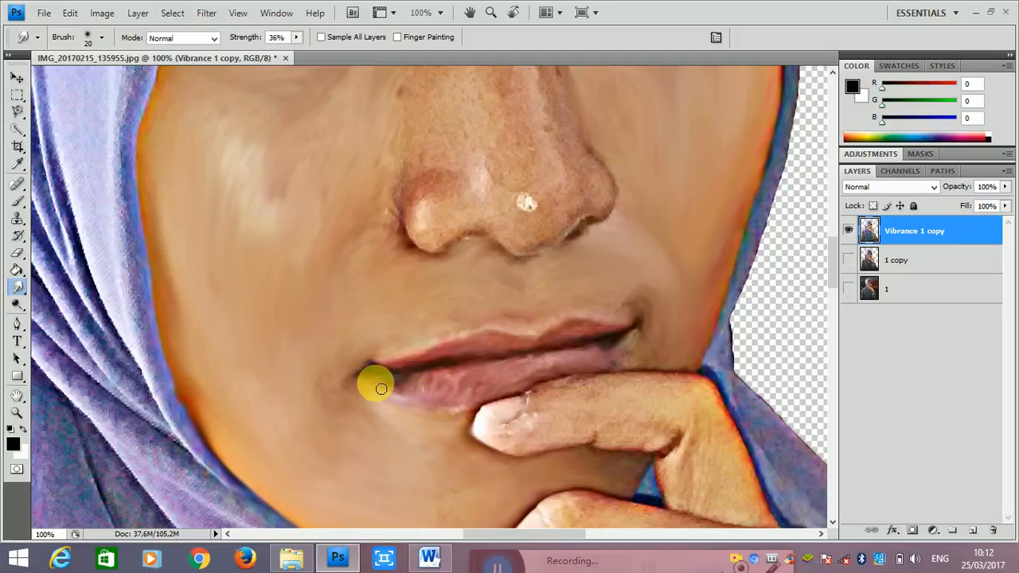
{"action": "scroll", "coordinate": [740, 278], "scroll_direction": "up", "scroll_amount": 5}
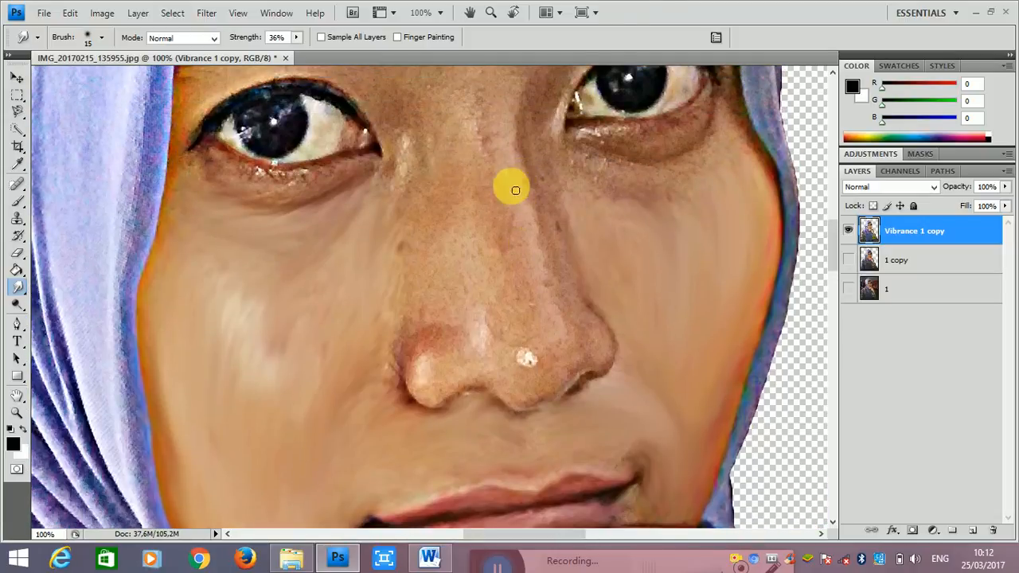
Enlarge the Smudge brush to 45 pixels and smooth the skin of the nose from the nostrils up the bridge
{"action": "key", "text": "bracketright"}
{"action": "key", "text": "bracketright"}
{"action": "key", "text": "bracketright"}
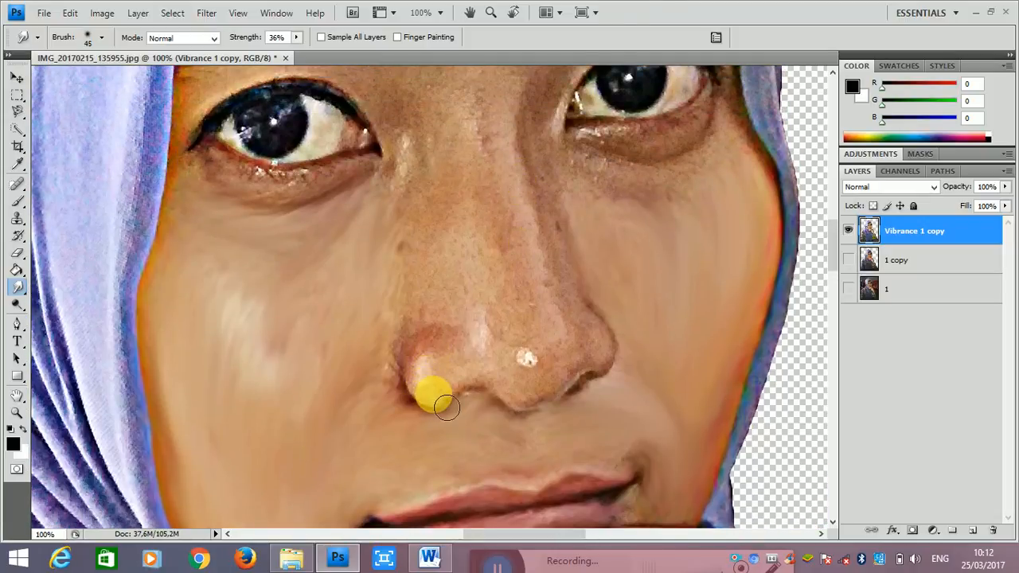
{"action": "mouse_move", "coordinate": [436, 404]}
{"action": "left_mouse_down"}
{"action": "mouse_move", "coordinate": [432, 362]}
{"action": "mouse_move", "coordinate": [444, 396]}
{"action": "mouse_move", "coordinate": [463, 385]}
{"action": "mouse_move", "coordinate": [466, 358]}
{"action": "mouse_move", "coordinate": [468, 387]}
{"action": "mouse_move", "coordinate": [482, 355]}
{"action": "mouse_move", "coordinate": [463, 342]}
{"action": "mouse_move", "coordinate": [452, 360]}
{"action": "mouse_move", "coordinate": [452, 344]}
{"action": "mouse_move", "coordinate": [407, 366]}
{"action": "mouse_move", "coordinate": [407, 421]}
{"action": "mouse_move", "coordinate": [409, 392]}
{"action": "mouse_move", "coordinate": [479, 387]}
{"action": "mouse_move", "coordinate": [518, 396]}
{"action": "mouse_move", "coordinate": [467, 406]}
{"action": "mouse_move", "coordinate": [536, 412]}
{"action": "mouse_move", "coordinate": [500, 340]}
{"action": "mouse_move", "coordinate": [543, 406]}
{"action": "mouse_move", "coordinate": [570, 395]}
{"action": "mouse_move", "coordinate": [572, 336]}
{"action": "mouse_move", "coordinate": [544, 389]}
{"action": "mouse_move", "coordinate": [525, 344]}
{"action": "mouse_move", "coordinate": [542, 373]}
{"action": "mouse_move", "coordinate": [553, 351]}
{"action": "mouse_move", "coordinate": [532, 306]}
{"action": "mouse_move", "coordinate": [541, 339]}
{"action": "mouse_move", "coordinate": [507, 307]}
{"action": "mouse_move", "coordinate": [596, 353]}
{"action": "mouse_move", "coordinate": [591, 384]}
{"action": "mouse_move", "coordinate": [617, 382]}
{"action": "mouse_move", "coordinate": [618, 354]}
{"action": "mouse_move", "coordinate": [575, 318]}
{"action": "mouse_move", "coordinate": [597, 351]}
{"action": "mouse_move", "coordinate": [583, 282]}
{"action": "mouse_move", "coordinate": [592, 259]}
{"action": "mouse_move", "coordinate": [588, 280]}
{"action": "mouse_move", "coordinate": [560, 173]}
{"action": "mouse_move", "coordinate": [567, 247]}
{"action": "mouse_move", "coordinate": [589, 285]}
{"action": "mouse_move", "coordinate": [536, 165]}
{"action": "mouse_move", "coordinate": [538, 213]}
{"action": "mouse_move", "coordinate": [588, 286]}
{"action": "mouse_move", "coordinate": [538, 165]}
{"action": "mouse_move", "coordinate": [550, 291]}
{"action": "mouse_move", "coordinate": [502, 164]}
{"action": "mouse_move", "coordinate": [524, 281]}
{"action": "mouse_move", "coordinate": [480, 184]}
{"action": "mouse_move", "coordinate": [485, 332]}
{"action": "mouse_move", "coordinate": [464, 179]}
{"action": "mouse_move", "coordinate": [453, 321]}
{"action": "mouse_move", "coordinate": [438, 193]}
{"action": "mouse_move", "coordinate": [403, 312]}
{"action": "mouse_move", "coordinate": [437, 222]}
{"action": "mouse_move", "coordinate": [423, 292]}
{"action": "mouse_move", "coordinate": [387, 345]}
{"action": "mouse_move", "coordinate": [460, 304]}
{"action": "mouse_move", "coordinate": [388, 368]}
{"action": "mouse_move", "coordinate": [425, 336]}
{"action": "mouse_move", "coordinate": [445, 214]}
{"action": "mouse_move", "coordinate": [379, 297]}
{"action": "mouse_move", "coordinate": [366, 226]}
{"action": "mouse_move", "coordinate": [262, 242]}
{"action": "mouse_move", "coordinate": [504, 236]}
{"action": "mouse_move", "coordinate": [518, 200]}
{"action": "mouse_move", "coordinate": [537, 327]}
{"action": "mouse_move", "coordinate": [550, 188]}
{"action": "mouse_move", "coordinate": [580, 191]}
{"action": "mouse_move", "coordinate": [589, 257]}
{"action": "mouse_move", "coordinate": [614, 308]}
{"action": "mouse_move", "coordinate": [634, 302]}
{"action": "mouse_move", "coordinate": [609, 297]}
{"action": "mouse_move", "coordinate": [584, 257]}
{"action": "mouse_move", "coordinate": [626, 300]}
{"action": "mouse_move", "coordinate": [592, 284]}
{"action": "left_mouse_up"}
Enlarge the Smudge brush to 70 pixels and smooth the skin beneath the woman's left eye and beside the nose
{"action": "key", "text": "bracketright"}
{"action": "key", "text": "bracketright"}
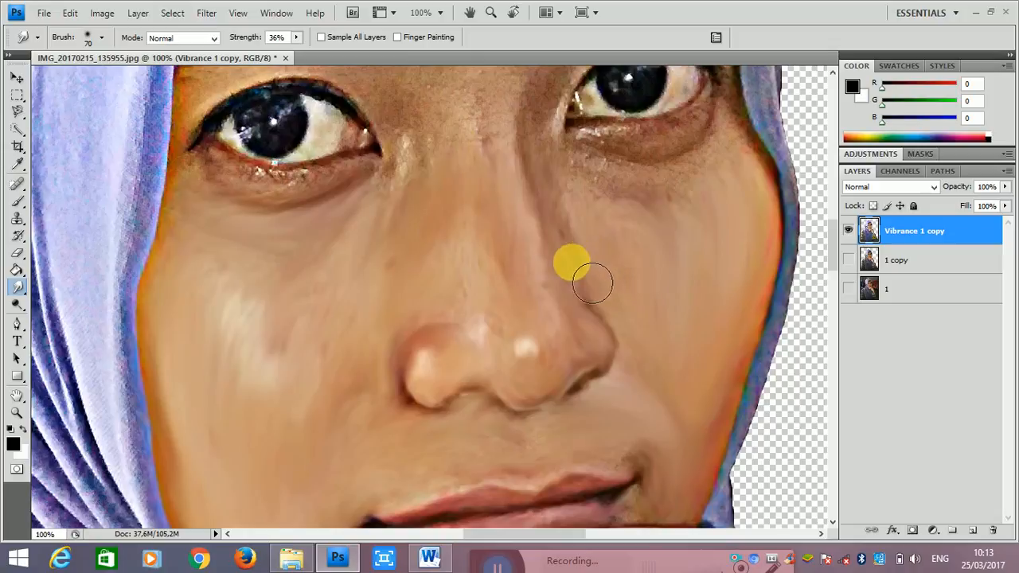
{"action": "scroll", "coordinate": [655, 230], "scroll_direction": "up", "scroll_amount": 3}
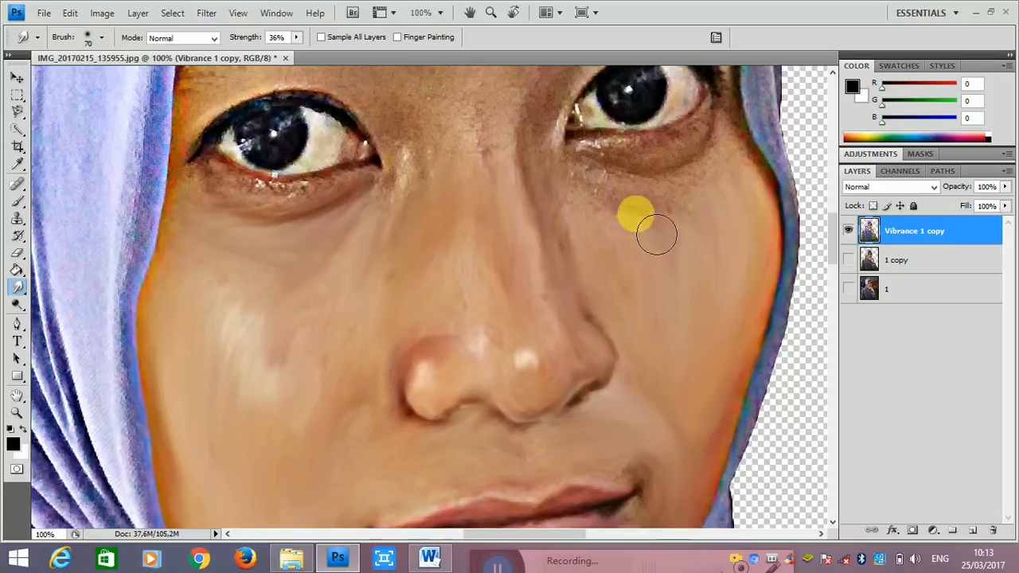
{"action": "mouse_move", "coordinate": [656, 283]}
{"action": "left_mouse_down"}
{"action": "mouse_move", "coordinate": [637, 310]}
{"action": "mouse_move", "coordinate": [596, 264]}
{"action": "mouse_move", "coordinate": [692, 272]}
{"action": "mouse_move", "coordinate": [739, 236]}
{"action": "mouse_move", "coordinate": [742, 217]}
{"action": "mouse_move", "coordinate": [781, 298]}
{"action": "mouse_move", "coordinate": [594, 275]}
{"action": "mouse_move", "coordinate": [678, 295]}
{"action": "mouse_move", "coordinate": [733, 267]}
{"action": "mouse_move", "coordinate": [632, 275]}
{"action": "mouse_move", "coordinate": [584, 255]}
{"action": "mouse_move", "coordinate": [624, 171]}
{"action": "mouse_move", "coordinate": [612, 146]}
{"action": "mouse_move", "coordinate": [559, 202]}
{"action": "mouse_move", "coordinate": [529, 263]}
{"action": "mouse_move", "coordinate": [572, 191]}
{"action": "mouse_move", "coordinate": [570, 272]}
{"action": "mouse_move", "coordinate": [556, 221]}
{"action": "mouse_move", "coordinate": [623, 145]}
{"action": "mouse_move", "coordinate": [653, 127]}
{"action": "mouse_move", "coordinate": [618, 144]}
{"action": "left_mouse_up"}
Reduce the Smudge brush to 45 pixels and smooth the woman's left eyebrow and upper eyelid
{"action": "key", "text": "bracketleft"}
{"action": "key", "text": "bracketleft"}
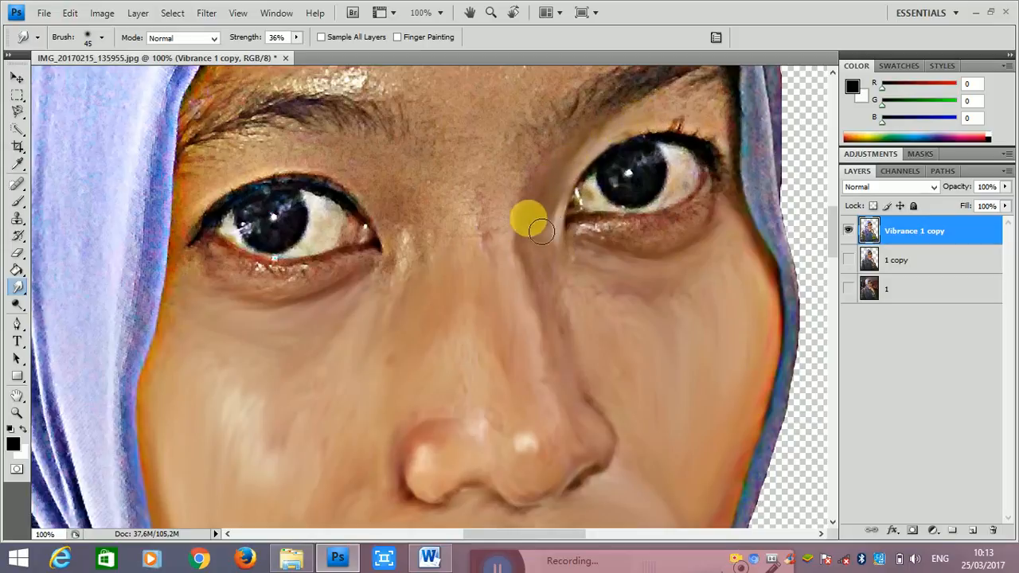
{"action": "scroll", "coordinate": [532, 234], "scroll_direction": "up", "scroll_amount": 1}
{"action": "mouse_move", "coordinate": [732, 206]}
{"action": "left_mouse_down"}
{"action": "mouse_move", "coordinate": [661, 190]}
{"action": "mouse_move", "coordinate": [721, 198]}
{"action": "mouse_move", "coordinate": [688, 187]}
{"action": "mouse_move", "coordinate": [640, 190]}
{"action": "mouse_move", "coordinate": [701, 210]}
{"action": "mouse_move", "coordinate": [737, 175]}
{"action": "mouse_move", "coordinate": [627, 189]}
{"action": "mouse_move", "coordinate": [551, 216]}
{"action": "mouse_move", "coordinate": [581, 185]}
{"action": "mouse_move", "coordinate": [656, 152]}
{"action": "mouse_move", "coordinate": [718, 149]}
{"action": "mouse_move", "coordinate": [652, 169]}
{"action": "mouse_move", "coordinate": [716, 160]}
{"action": "mouse_move", "coordinate": [549, 207]}
{"action": "mouse_move", "coordinate": [708, 125]}
{"action": "mouse_move", "coordinate": [721, 140]}
{"action": "mouse_move", "coordinate": [700, 162]}
{"action": "left_mouse_up"}
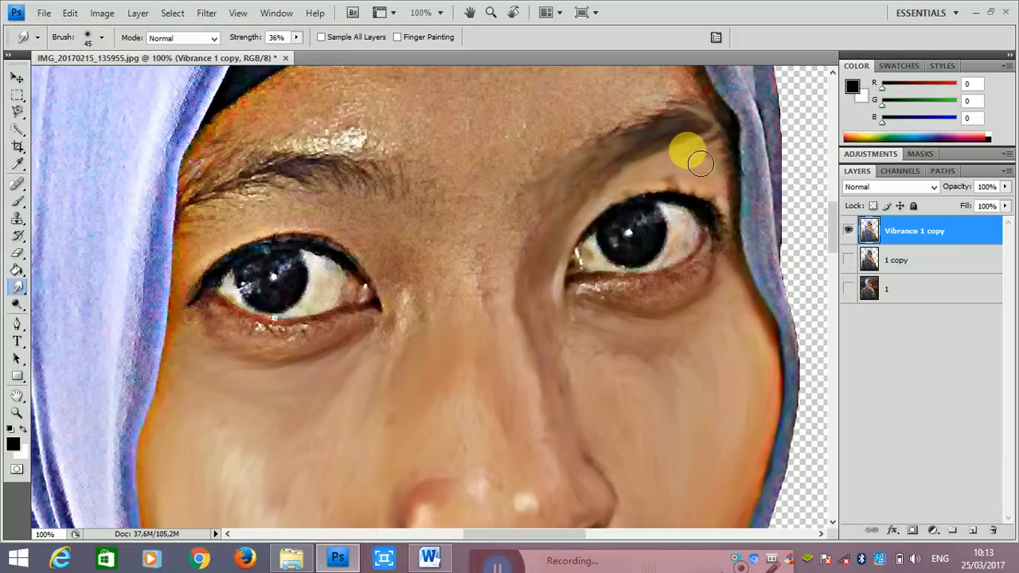
{"action": "left_click", "coordinate": [102, 40]}
{"action": "left_click", "coordinate": [188, 67]}
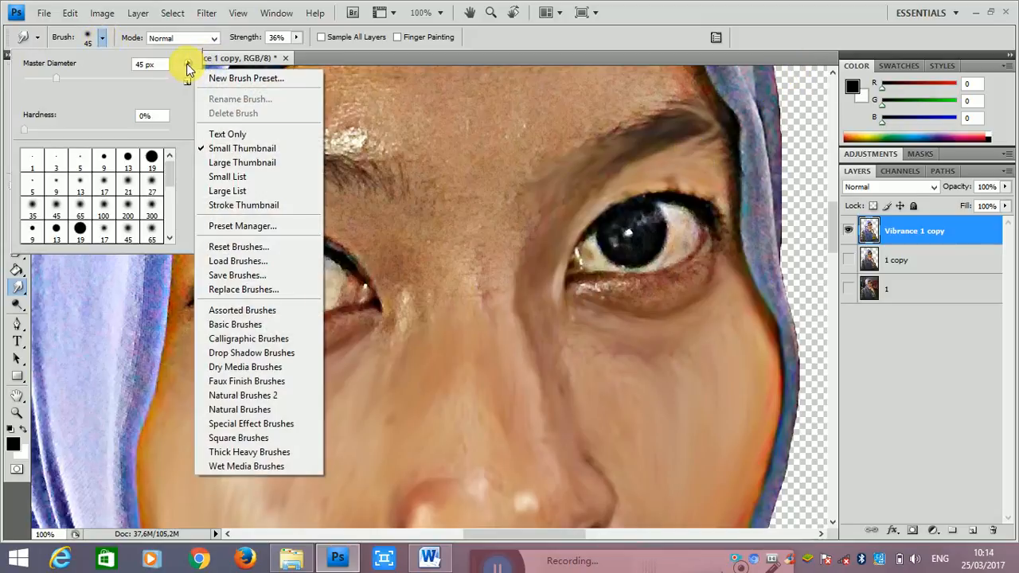
{"action": "left_click", "coordinate": [104, 40]}
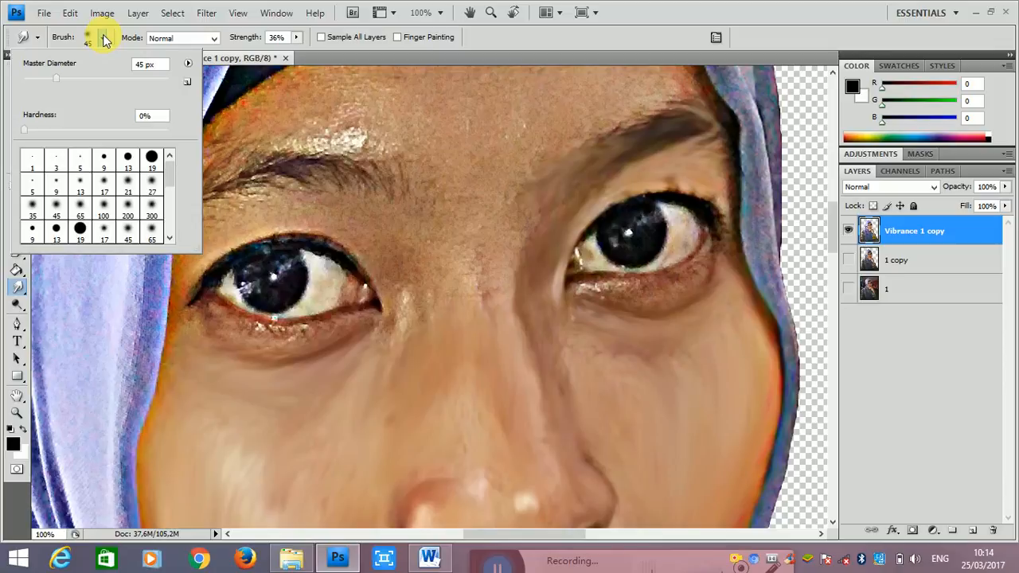
{"action": "left_click", "coordinate": [104, 40]}
Load the brush set 21 brush_ION.abr from the SMUDGE folder inside New folder (6) on drive D:
{"action": "left_click", "coordinate": [105, 40]}
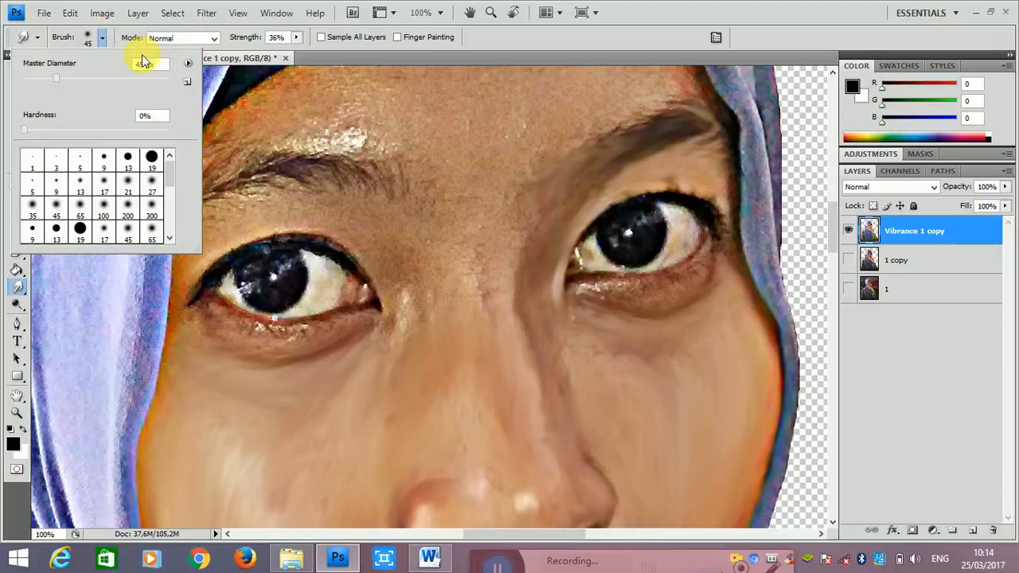
{"action": "left_click", "coordinate": [187, 65]}
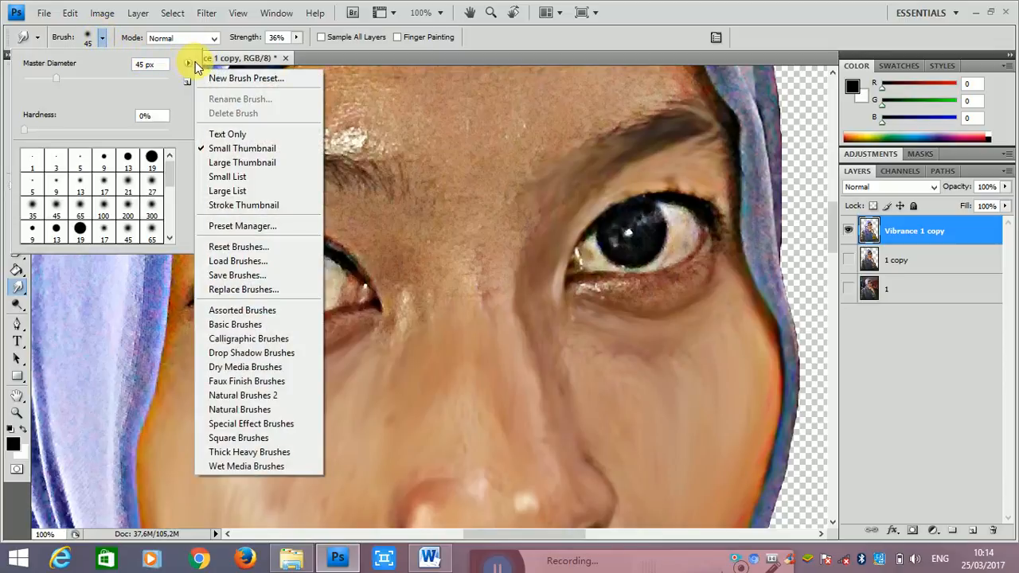
{"action": "left_click", "coordinate": [252, 265]}
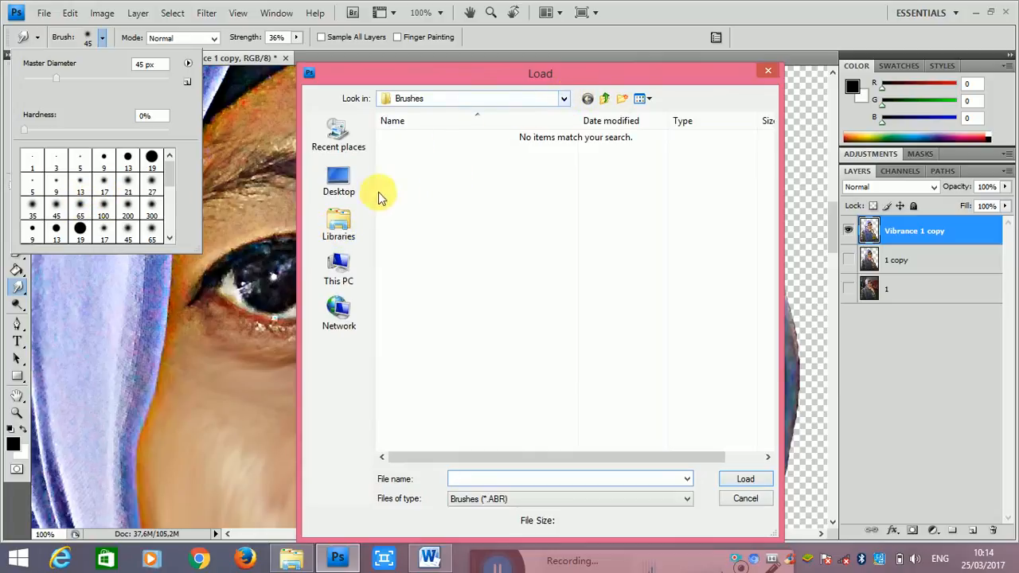
{"action": "left_click", "coordinate": [342, 272]}
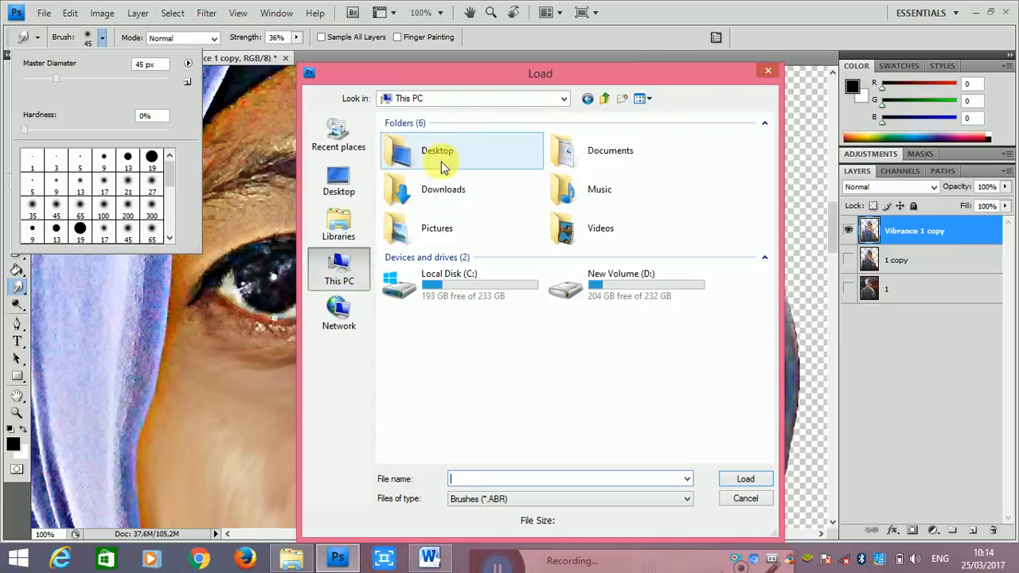
{"action": "double_click", "coordinate": [596, 295]}
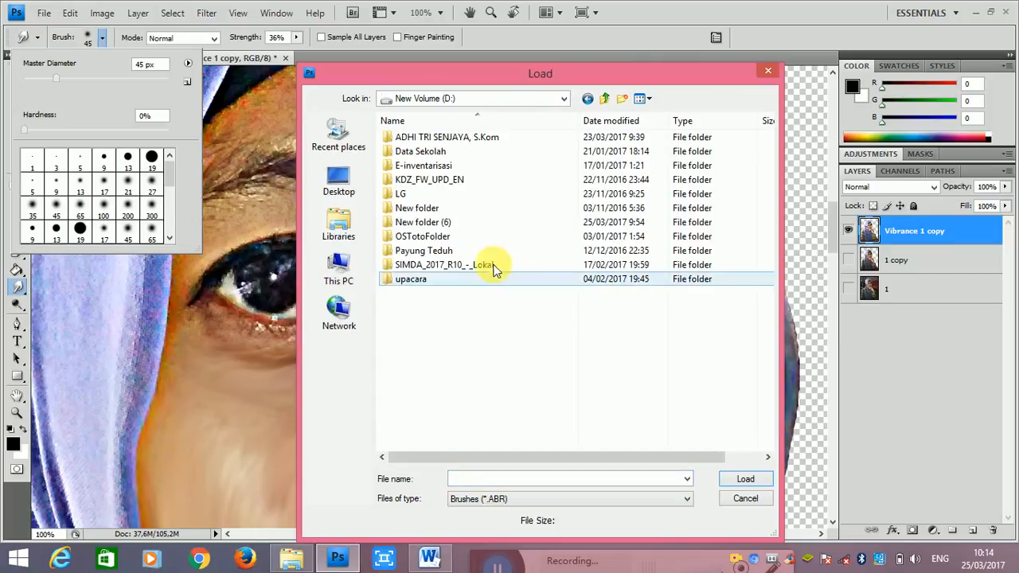
{"action": "double_click", "coordinate": [428, 226]}
{"action": "double_click", "coordinate": [417, 150]}
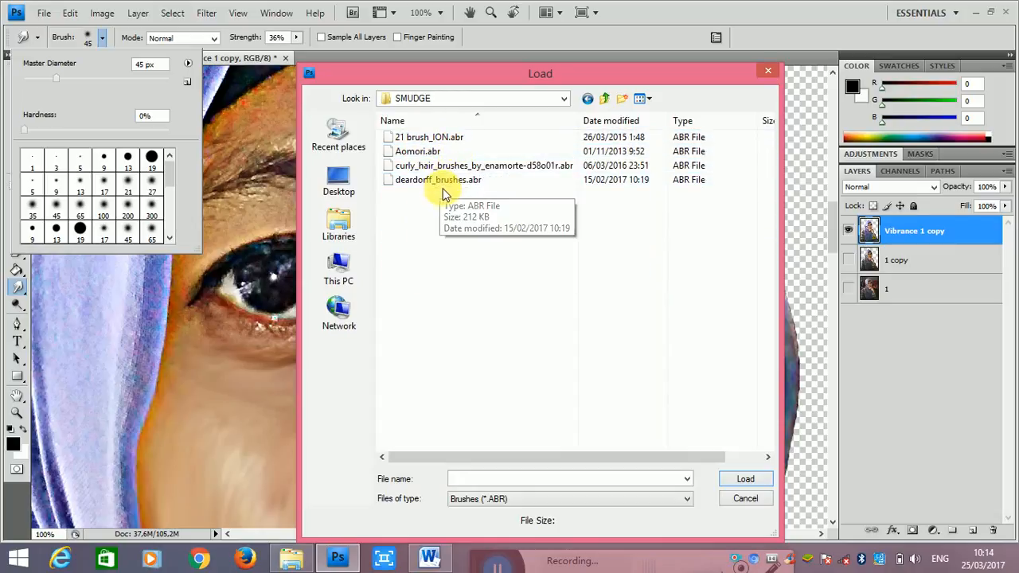
{"action": "left_click", "coordinate": [481, 142]}
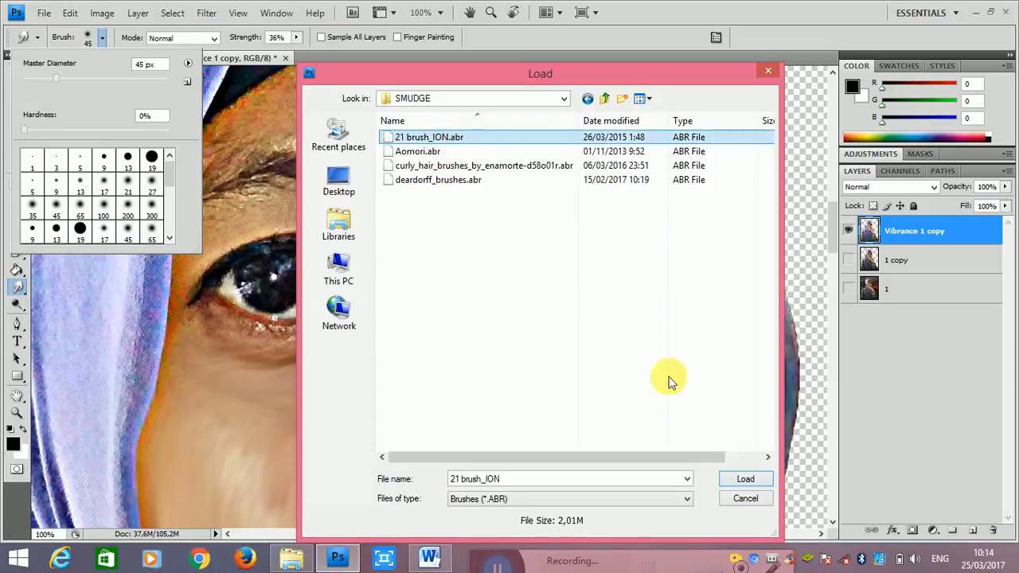
{"action": "left_click", "coordinate": [736, 479]}
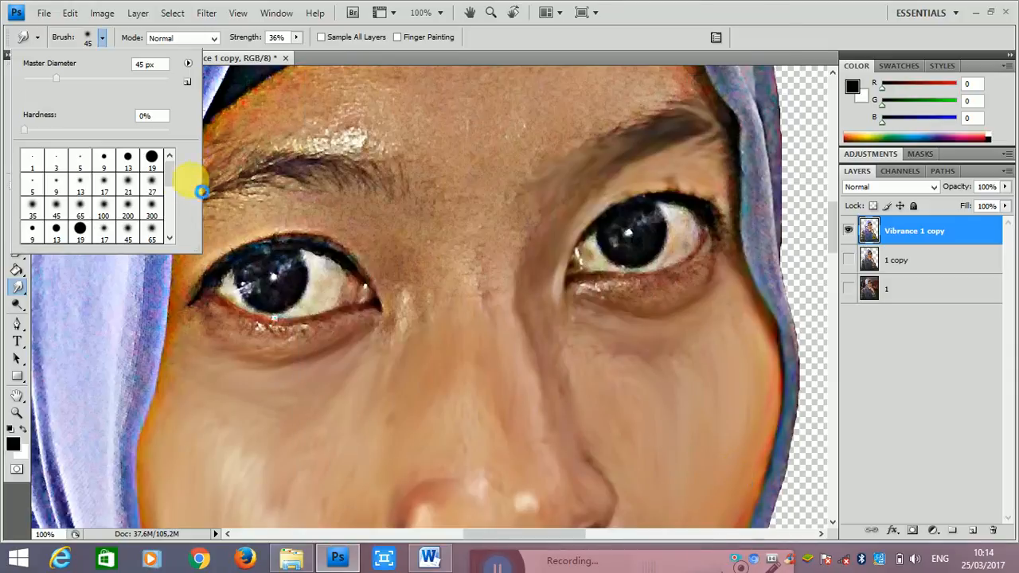
Choose the speckled 274-pixel brush tip from the loaded set and reduce its size to 45 pixels
{"action": "left_click_drag", "start_coordinate": [168, 183], "coordinate": [174, 240]}
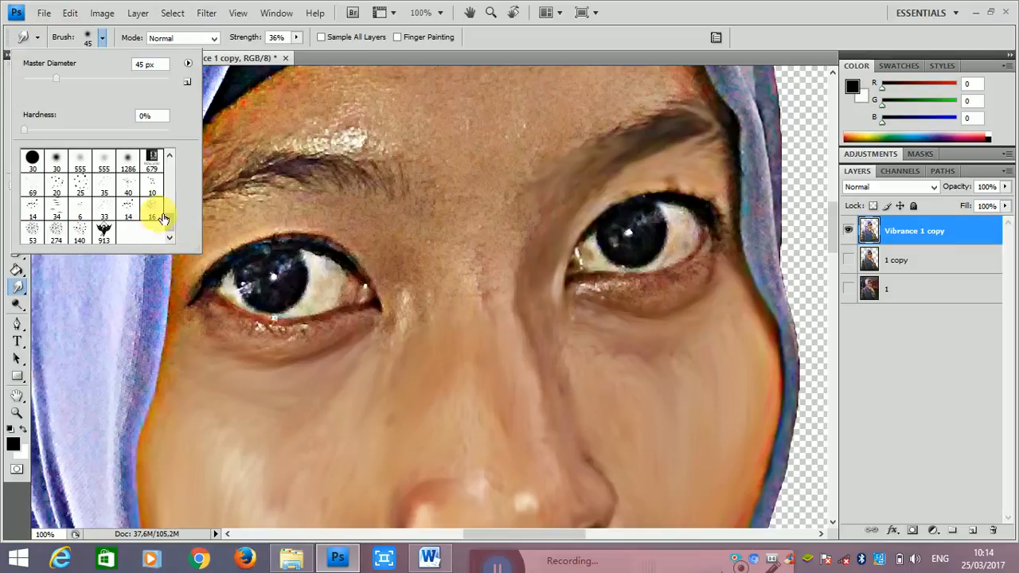
{"action": "left_click", "coordinate": [154, 211]}
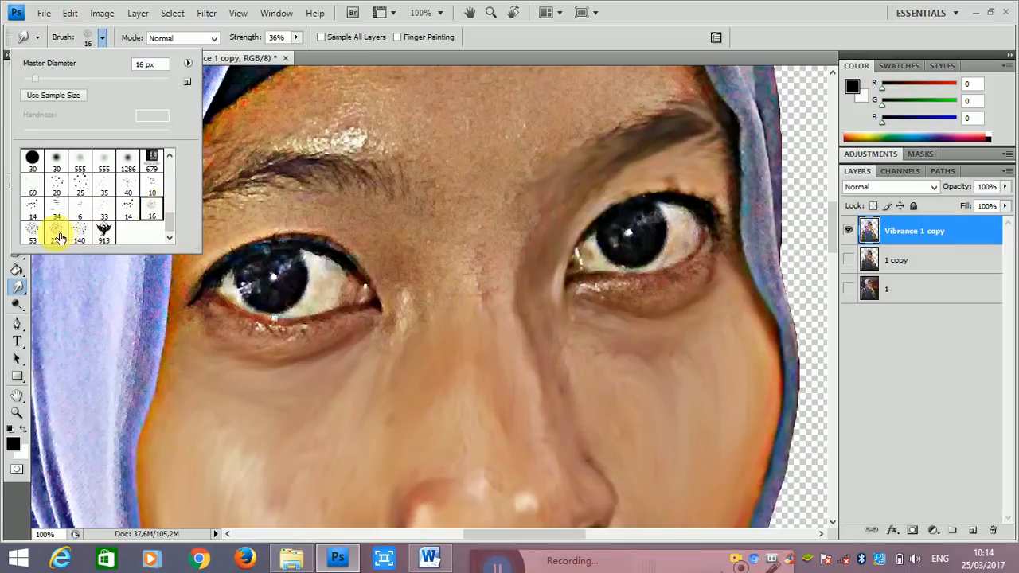
{"action": "scroll", "coordinate": [446, 239], "scroll_direction": "up", "scroll_amount": 4}
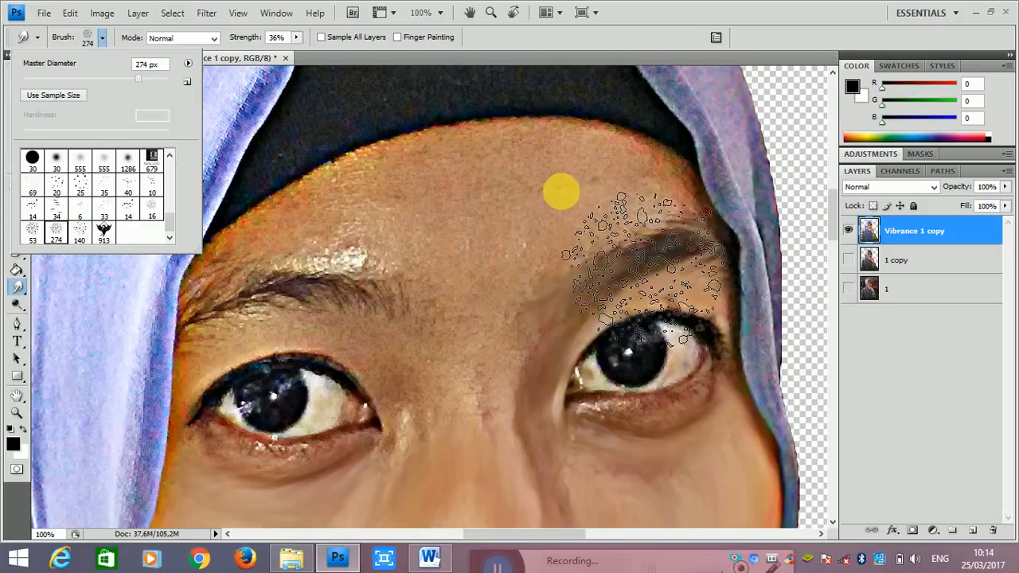
{"action": "left_click", "coordinate": [561, 192]}
{"action": "key", "text": "bracketleft"}
{"action": "key", "text": "bracketleft"}
{"action": "key", "text": "bracketleft"}
{"action": "key", "text": "bracketleft"}
{"action": "key", "text": "bracketleft"}
{"action": "key", "text": "bracketleft"}
{"action": "key", "text": "bracketleft"}
{"action": "key", "text": "bracketleft"}
{"action": "key", "text": "bracketleft"}
{"action": "key", "text": "bracketleft"}
{"action": "key", "text": "bracketleft"}
{"action": "key", "text": "bracketleft"}
{"action": "key", "text": "bracketright"}
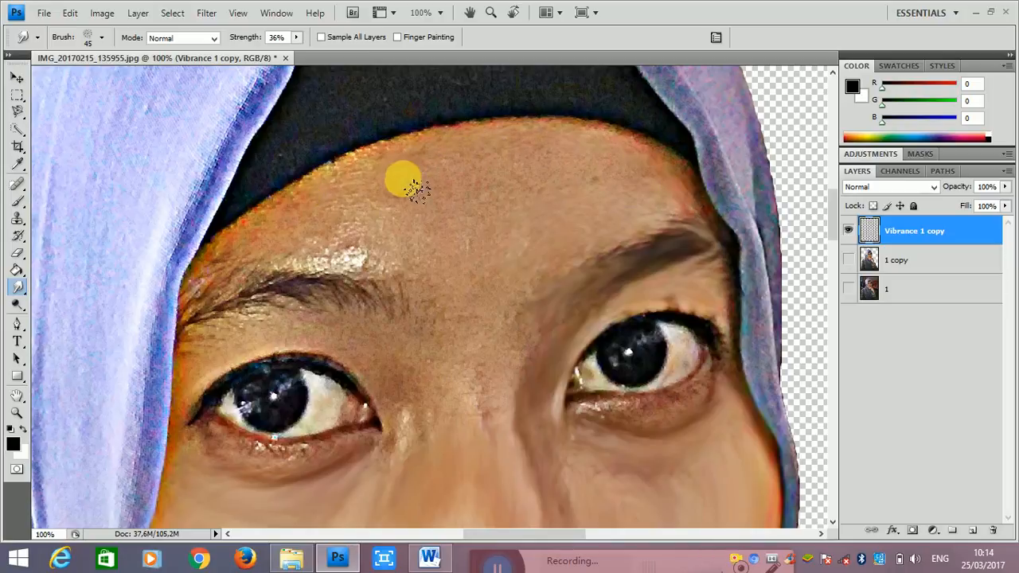
Enlarge the speckled brush to 70 pixels and smudge the forehead and the area between the eyebrows smooth
{"action": "key", "text": "bracketright"}
{"action": "key", "text": "bracketright"}
{"action": "key", "text": "bracketright"}
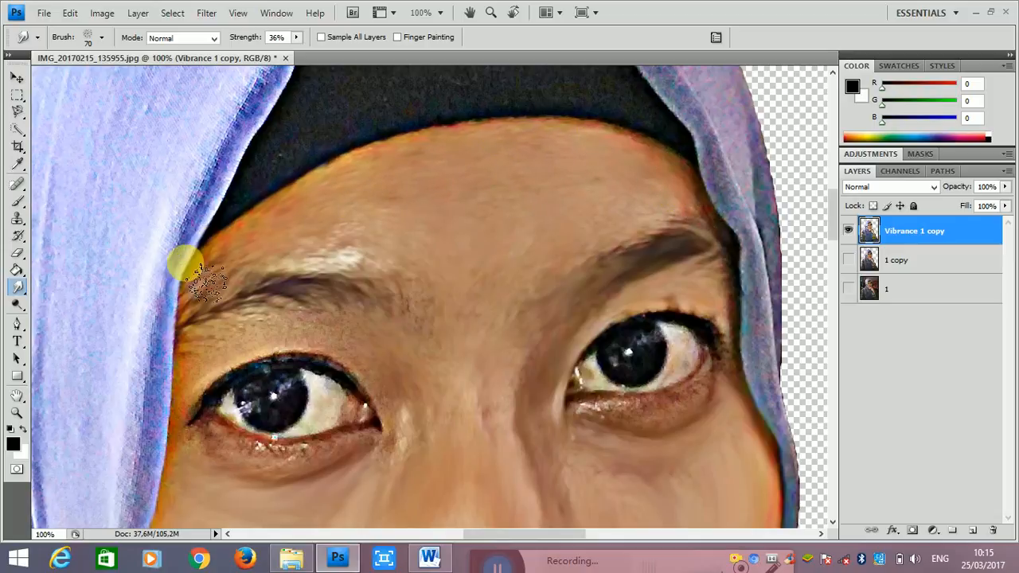
Smudge the lower eyelids, eye whites and irises of both eyes smooth, undoing one stroke in between
{"action": "scroll", "coordinate": [521, 338], "scroll_direction": "down", "scroll_amount": 2}
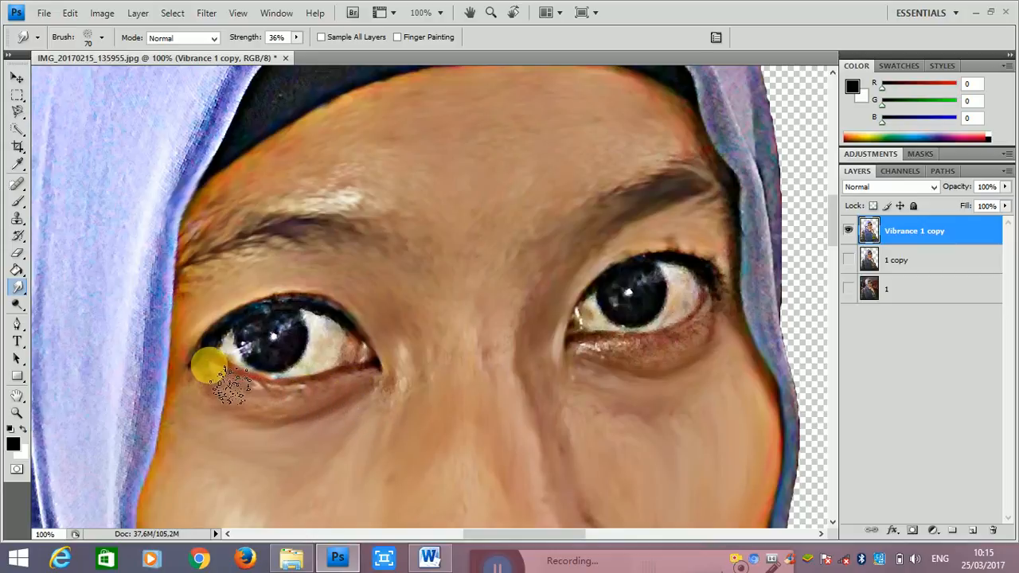
{"action": "mouse_move", "coordinate": [230, 393]}
{"action": "left_mouse_down"}
{"action": "mouse_move", "coordinate": [368, 395]}
{"action": "mouse_move", "coordinate": [339, 341]}
{"action": "mouse_move", "coordinate": [344, 371]}
{"action": "mouse_move", "coordinate": [324, 389]}
{"action": "mouse_move", "coordinate": [349, 379]}
{"action": "mouse_move", "coordinate": [357, 355]}
{"action": "mouse_move", "coordinate": [336, 337]}
{"action": "mouse_move", "coordinate": [344, 358]}
{"action": "mouse_move", "coordinate": [361, 347]}
{"action": "mouse_move", "coordinate": [325, 351]}
{"action": "mouse_move", "coordinate": [284, 338]}
{"action": "mouse_move", "coordinate": [284, 327]}
{"action": "mouse_move", "coordinate": [266, 347]}
{"action": "mouse_move", "coordinate": [262, 328]}
{"action": "mouse_move", "coordinate": [283, 330]}
{"action": "mouse_move", "coordinate": [258, 337]}
{"action": "mouse_move", "coordinate": [284, 342]}
{"action": "mouse_move", "coordinate": [256, 341]}
{"action": "mouse_move", "coordinate": [286, 329]}
{"action": "mouse_move", "coordinate": [262, 327]}
{"action": "mouse_move", "coordinate": [257, 351]}
{"action": "mouse_move", "coordinate": [226, 344]}
{"action": "mouse_move", "coordinate": [322, 345]}
{"action": "mouse_move", "coordinate": [370, 368]}
{"action": "mouse_move", "coordinate": [266, 358]}
{"action": "left_mouse_up"}
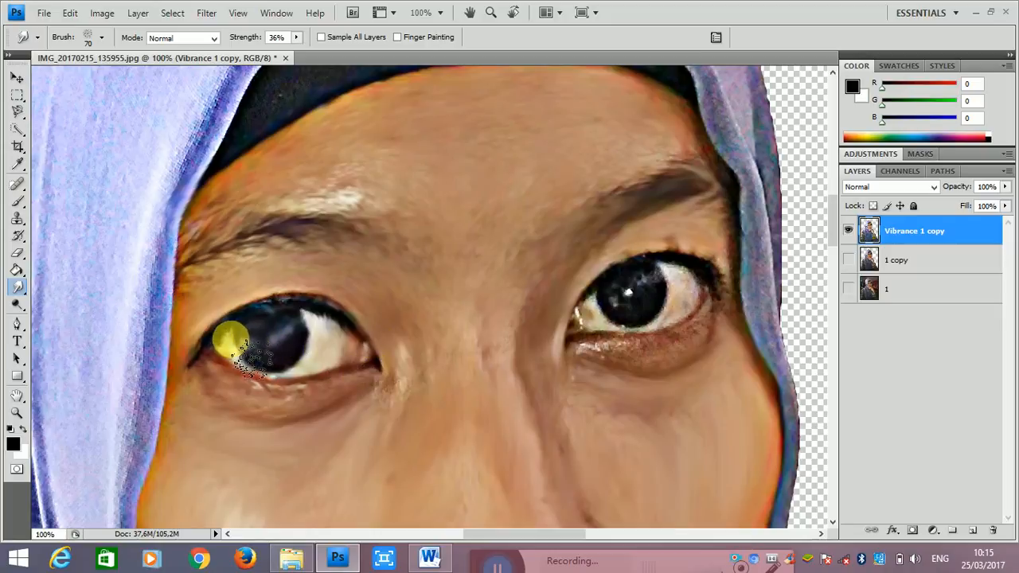
{"action": "key", "text": "ctrl+z"}
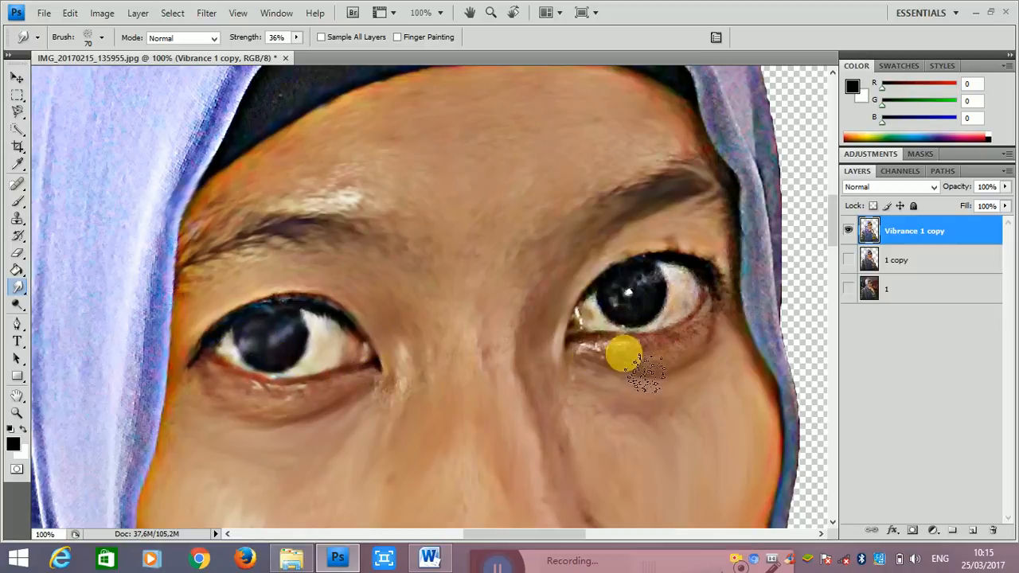
{"action": "mouse_move", "coordinate": [623, 355]}
{"action": "left_mouse_down"}
{"action": "mouse_move", "coordinate": [678, 371]}
{"action": "mouse_move", "coordinate": [742, 329]}
{"action": "mouse_move", "coordinate": [740, 317]}
{"action": "mouse_move", "coordinate": [661, 285]}
{"action": "mouse_move", "coordinate": [590, 323]}
{"action": "mouse_move", "coordinate": [643, 292]}
{"action": "mouse_move", "coordinate": [715, 283]}
{"action": "mouse_move", "coordinate": [749, 307]}
{"action": "mouse_move", "coordinate": [705, 296]}
{"action": "mouse_move", "coordinate": [708, 310]}
{"action": "mouse_move", "coordinate": [681, 337]}
{"action": "mouse_move", "coordinate": [707, 296]}
{"action": "mouse_move", "coordinate": [699, 295]}
{"action": "mouse_move", "coordinate": [695, 319]}
{"action": "mouse_move", "coordinate": [659, 347]}
{"action": "mouse_move", "coordinate": [579, 314]}
{"action": "mouse_move", "coordinate": [582, 305]}
{"action": "mouse_move", "coordinate": [590, 322]}
{"action": "mouse_move", "coordinate": [621, 291]}
{"action": "mouse_move", "coordinate": [628, 305]}
{"action": "mouse_move", "coordinate": [653, 279]}
{"action": "mouse_move", "coordinate": [618, 291]}
{"action": "mouse_move", "coordinate": [630, 306]}
{"action": "mouse_move", "coordinate": [632, 297]}
{"action": "mouse_move", "coordinate": [655, 305]}
{"action": "left_mouse_up"}
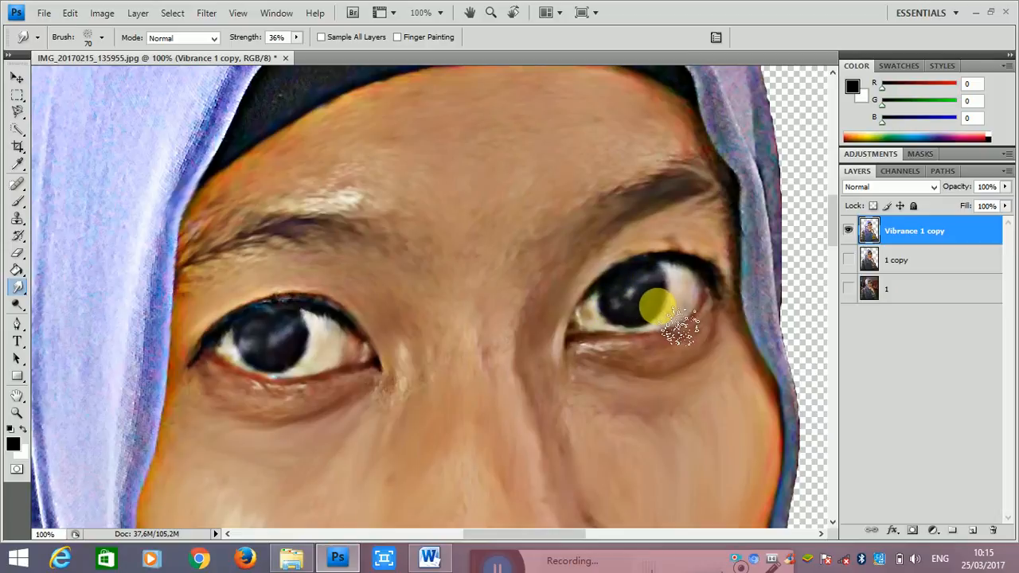
Examine the whole retouched portrait, then the face more closely, for skin areas that still look uneven
{"action": "key", "text": "ctrl+minus"}
{"action": "key", "text": "ctrl+minus"}
{"action": "key", "text": "ctrl+minus"}
{"action": "key", "text": "ctrl+minus"}
{"action": "key", "text": "ctrl+minus"}
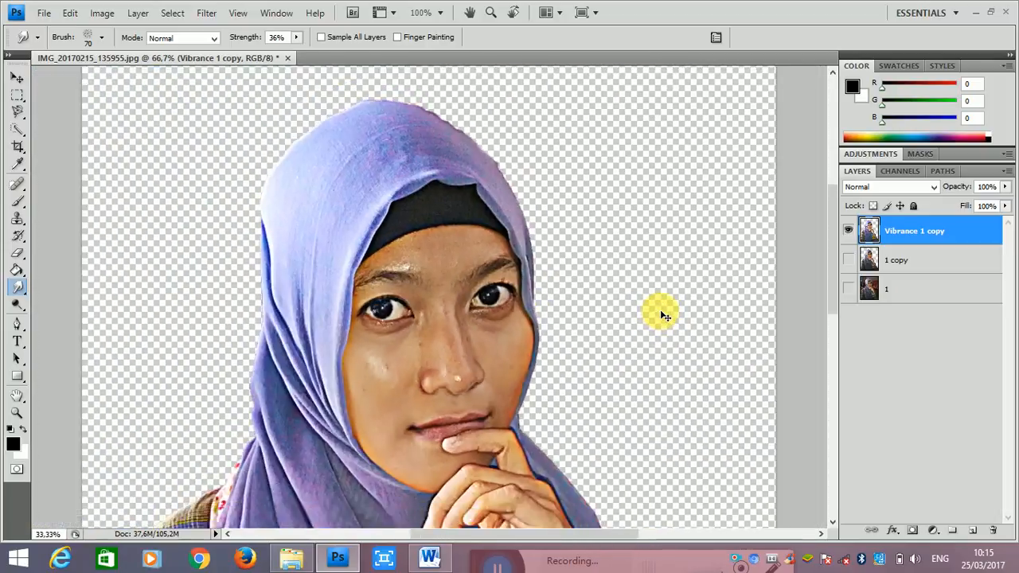
{"action": "key", "text": "ctrl+minus"}
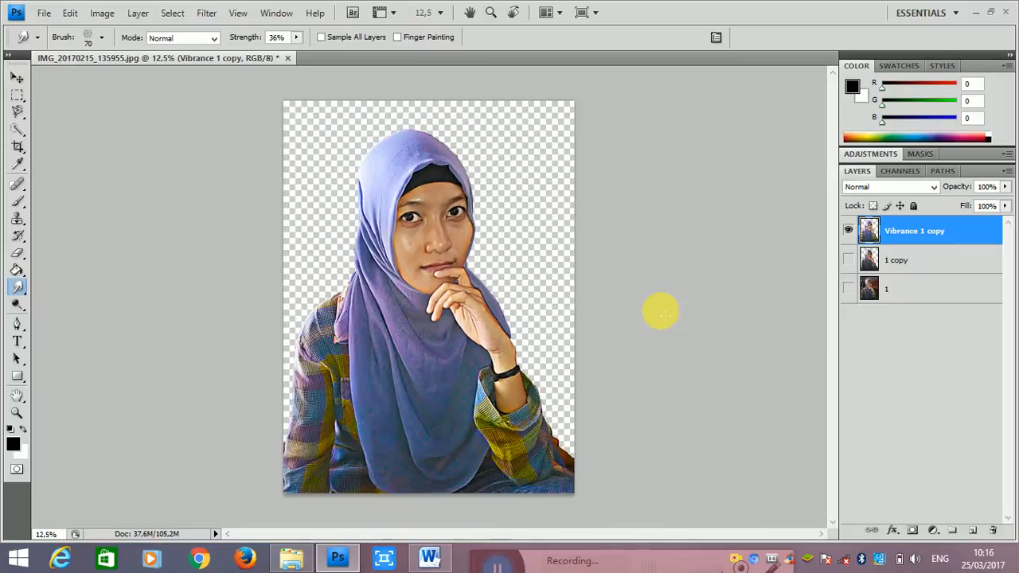
{"action": "key", "text": "ctrl+plus"}
{"action": "key", "text": "ctrl+plus"}
{"action": "key", "text": "ctrl+plus"}
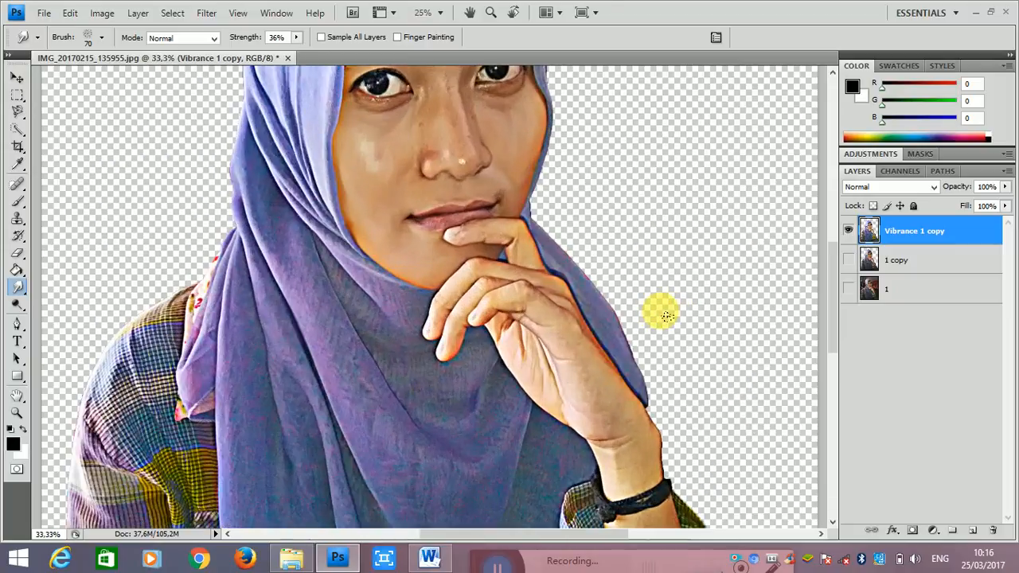
{"action": "scroll", "coordinate": [568, 262], "scroll_direction": "up", "scroll_amount": 3}
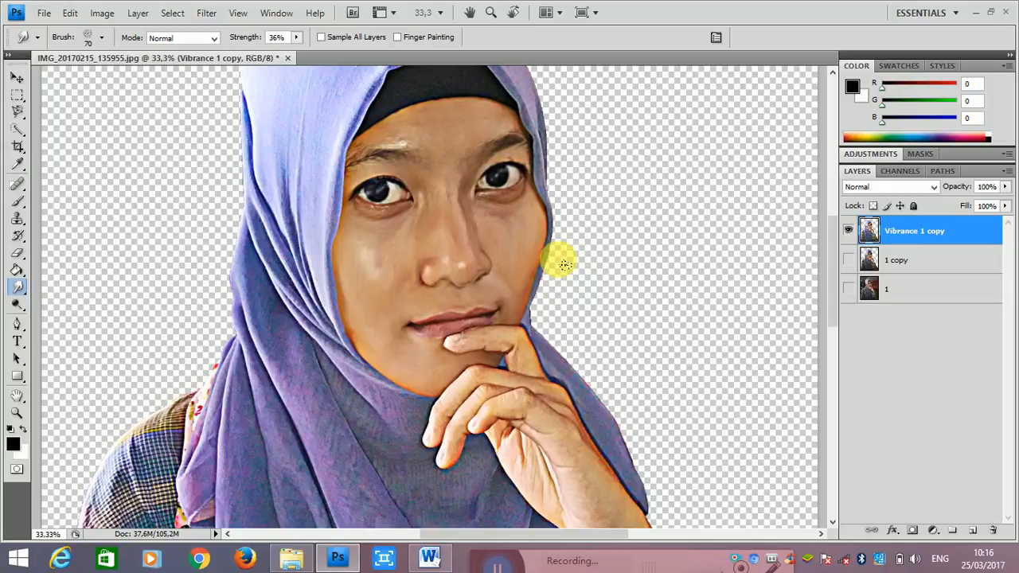
Smudge the woman's left cheek smooth from below the eye to the mouth with the 70-pixel speckled brush
{"action": "key", "text": "ctrl+plus"}
{"action": "key", "text": "ctrl+plus"}
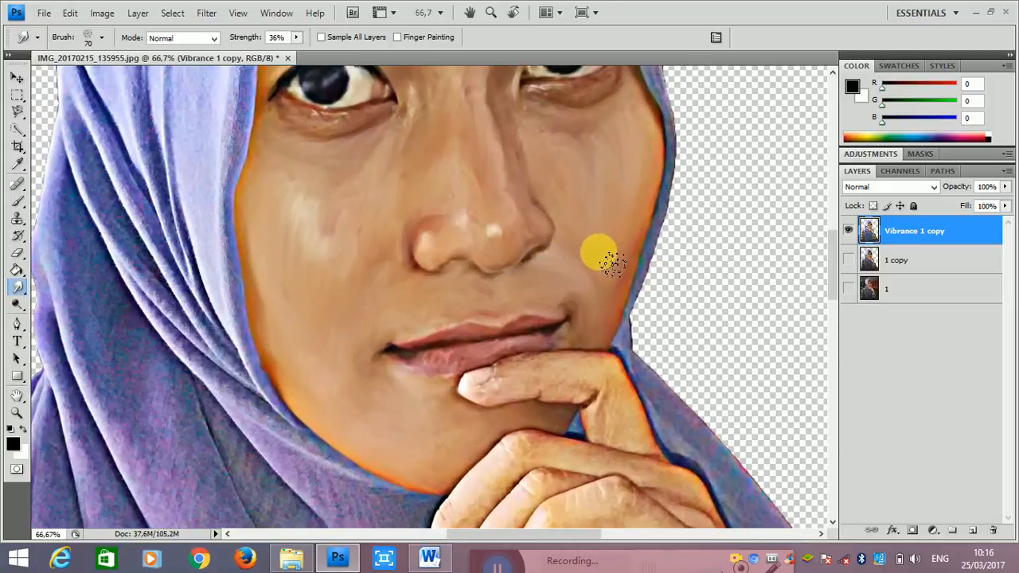
{"action": "scroll", "coordinate": [597, 256], "scroll_direction": "up", "scroll_amount": 2}
{"action": "scroll", "coordinate": [595, 256], "scroll_direction": "up", "scroll_amount": 1}
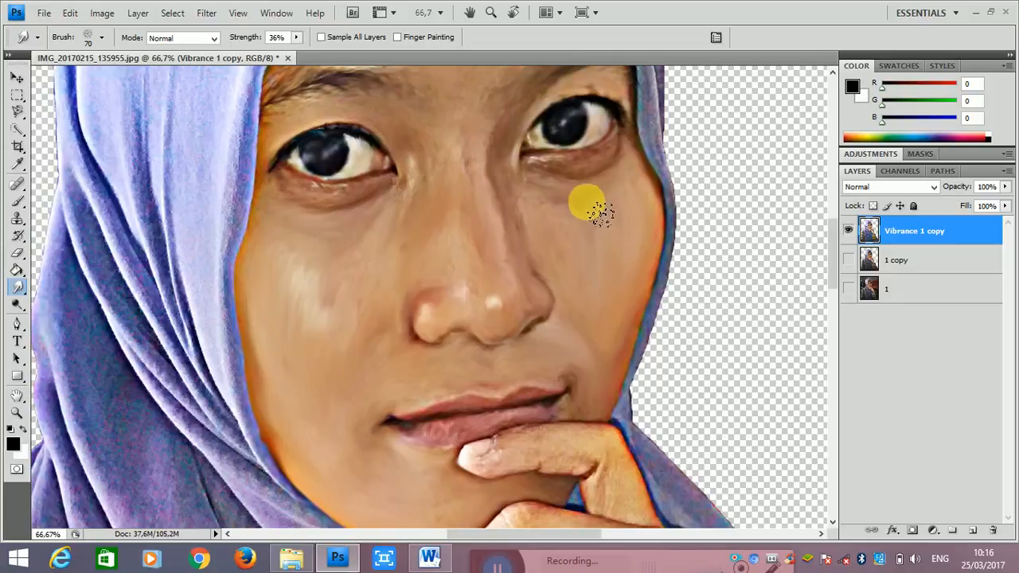
{"action": "mouse_move", "coordinate": [598, 216]}
{"action": "left_mouse_down"}
{"action": "mouse_move", "coordinate": [617, 258]}
{"action": "mouse_move", "coordinate": [587, 219]}
{"action": "mouse_move", "coordinate": [593, 233]}
{"action": "mouse_move", "coordinate": [625, 275]}
{"action": "mouse_move", "coordinate": [577, 211]}
{"action": "mouse_move", "coordinate": [636, 233]}
{"action": "mouse_move", "coordinate": [651, 243]}
{"action": "mouse_move", "coordinate": [580, 213]}
{"action": "mouse_move", "coordinate": [605, 217]}
{"action": "mouse_move", "coordinate": [655, 256]}
{"action": "mouse_move", "coordinate": [639, 233]}
{"action": "mouse_move", "coordinate": [564, 212]}
{"action": "mouse_move", "coordinate": [587, 226]}
{"action": "mouse_move", "coordinate": [607, 269]}
{"action": "mouse_move", "coordinate": [604, 212]}
{"action": "mouse_move", "coordinate": [594, 265]}
{"action": "mouse_move", "coordinate": [587, 218]}
{"action": "mouse_move", "coordinate": [588, 272]}
{"action": "mouse_move", "coordinate": [566, 220]}
{"action": "mouse_move", "coordinate": [581, 261]}
{"action": "mouse_move", "coordinate": [551, 226]}
{"action": "mouse_move", "coordinate": [567, 269]}
{"action": "mouse_move", "coordinate": [590, 272]}
{"action": "mouse_move", "coordinate": [577, 233]}
{"action": "mouse_move", "coordinate": [587, 219]}
{"action": "mouse_move", "coordinate": [592, 272]}
{"action": "mouse_move", "coordinate": [599, 247]}
{"action": "mouse_move", "coordinate": [587, 211]}
{"action": "mouse_move", "coordinate": [627, 268]}
{"action": "mouse_move", "coordinate": [627, 227]}
{"action": "mouse_move", "coordinate": [611, 199]}
{"action": "mouse_move", "coordinate": [622, 190]}
{"action": "mouse_move", "coordinate": [550, 198]}
{"action": "mouse_move", "coordinate": [586, 207]}
{"action": "mouse_move", "coordinate": [637, 189]}
{"action": "mouse_move", "coordinate": [595, 206]}
{"action": "mouse_move", "coordinate": [642, 197]}
{"action": "mouse_move", "coordinate": [651, 179]}
{"action": "mouse_move", "coordinate": [574, 236]}
{"action": "mouse_move", "coordinate": [625, 221]}
{"action": "mouse_move", "coordinate": [595, 235]}
{"action": "mouse_move", "coordinate": [642, 241]}
{"action": "mouse_move", "coordinate": [631, 228]}
{"action": "mouse_move", "coordinate": [588, 222]}
{"action": "mouse_move", "coordinate": [624, 219]}
{"action": "mouse_move", "coordinate": [596, 257]}
{"action": "mouse_move", "coordinate": [643, 208]}
{"action": "mouse_move", "coordinate": [635, 248]}
{"action": "mouse_move", "coordinate": [605, 271]}
{"action": "mouse_move", "coordinate": [616, 274]}
{"action": "mouse_move", "coordinate": [647, 221]}
{"action": "mouse_move", "coordinate": [645, 263]}
{"action": "left_mouse_up"}
{"action": "mouse_move", "coordinate": [659, 303]}
{"action": "left_mouse_down"}
{"action": "mouse_move", "coordinate": [613, 295]}
{"action": "mouse_move", "coordinate": [628, 271]}
{"action": "mouse_move", "coordinate": [546, 234]}
{"action": "mouse_move", "coordinate": [579, 284]}
{"action": "mouse_move", "coordinate": [552, 230]}
{"action": "mouse_move", "coordinate": [580, 305]}
{"action": "left_mouse_up"}
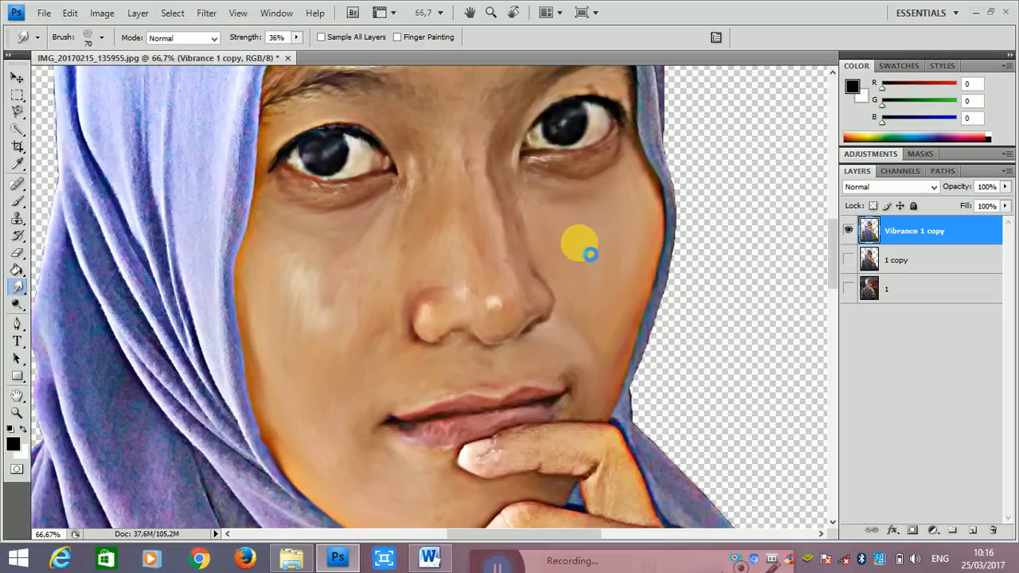
{"action": "mouse_move", "coordinate": [596, 263]}
{"action": "left_mouse_down"}
{"action": "mouse_move", "coordinate": [579, 312]}
{"action": "mouse_move", "coordinate": [590, 265]}
{"action": "mouse_move", "coordinate": [615, 257]}
{"action": "mouse_move", "coordinate": [623, 311]}
{"action": "mouse_move", "coordinate": [632, 270]}
{"action": "mouse_move", "coordinate": [616, 253]}
{"action": "mouse_move", "coordinate": [591, 317]}
{"action": "mouse_move", "coordinate": [616, 336]}
{"action": "mouse_move", "coordinate": [651, 183]}
{"action": "mouse_move", "coordinate": [650, 272]}
{"action": "mouse_move", "coordinate": [667, 250]}
{"action": "mouse_move", "coordinate": [646, 336]}
{"action": "mouse_move", "coordinate": [616, 364]}
{"action": "mouse_move", "coordinate": [614, 411]}
{"action": "mouse_move", "coordinate": [578, 421]}
{"action": "mouse_move", "coordinate": [643, 347]}
{"action": "mouse_move", "coordinate": [604, 405]}
{"action": "mouse_move", "coordinate": [606, 363]}
{"action": "mouse_move", "coordinate": [584, 348]}
{"action": "mouse_move", "coordinate": [573, 368]}
{"action": "mouse_move", "coordinate": [590, 352]}
{"action": "mouse_move", "coordinate": [574, 350]}
{"action": "mouse_move", "coordinate": [585, 300]}
{"action": "mouse_move", "coordinate": [576, 288]}
{"action": "mouse_move", "coordinate": [584, 312]}
{"action": "mouse_move", "coordinate": [572, 308]}
{"action": "mouse_move", "coordinate": [536, 242]}
{"action": "mouse_move", "coordinate": [541, 213]}
{"action": "mouse_move", "coordinate": [527, 204]}
{"action": "mouse_move", "coordinate": [612, 188]}
{"action": "mouse_move", "coordinate": [558, 195]}
{"action": "mouse_move", "coordinate": [597, 192]}
{"action": "mouse_move", "coordinate": [538, 316]}
{"action": "mouse_move", "coordinate": [557, 358]}
{"action": "left_mouse_up"}
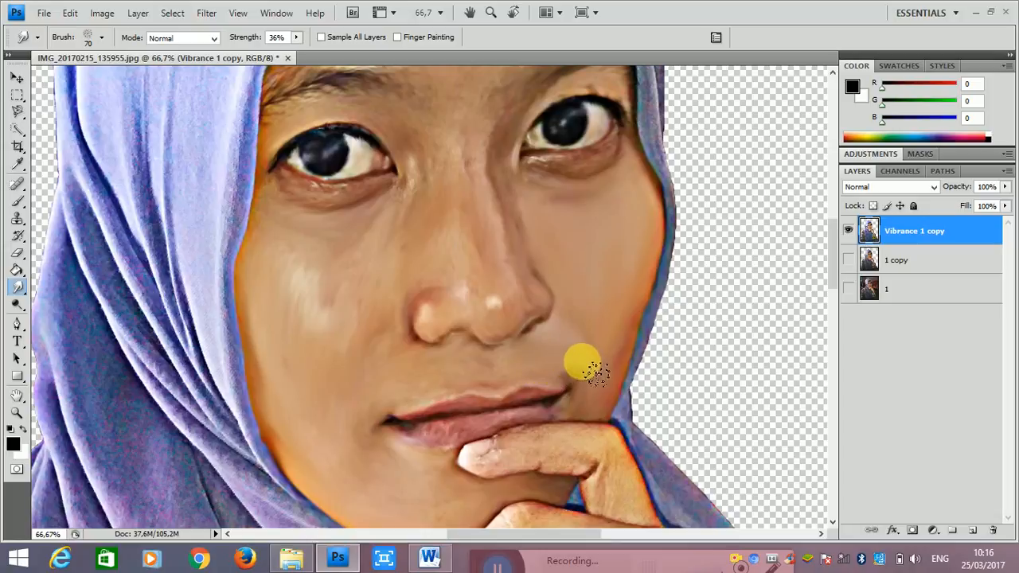
Smudge the skin beside the left mouth corner, above the upper lip and towards the lower right cheek smooth
{"action": "mouse_move", "coordinate": [594, 373]}
{"action": "left_mouse_down"}
{"action": "mouse_move", "coordinate": [589, 349]}
{"action": "mouse_move", "coordinate": [547, 379]}
{"action": "left_mouse_up"}
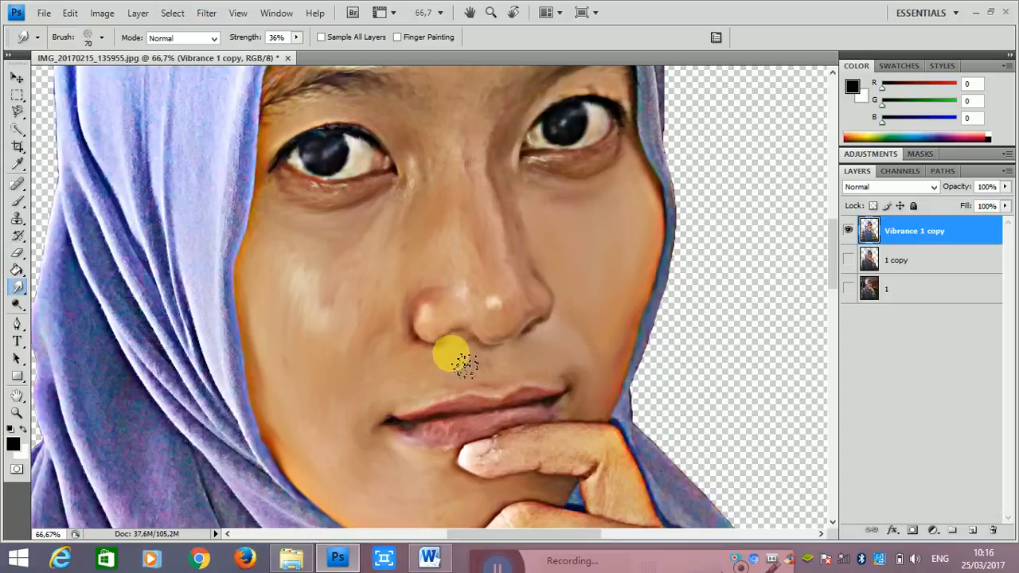
{"action": "left_click_drag", "start_coordinate": [465, 364], "coordinate": [484, 376]}
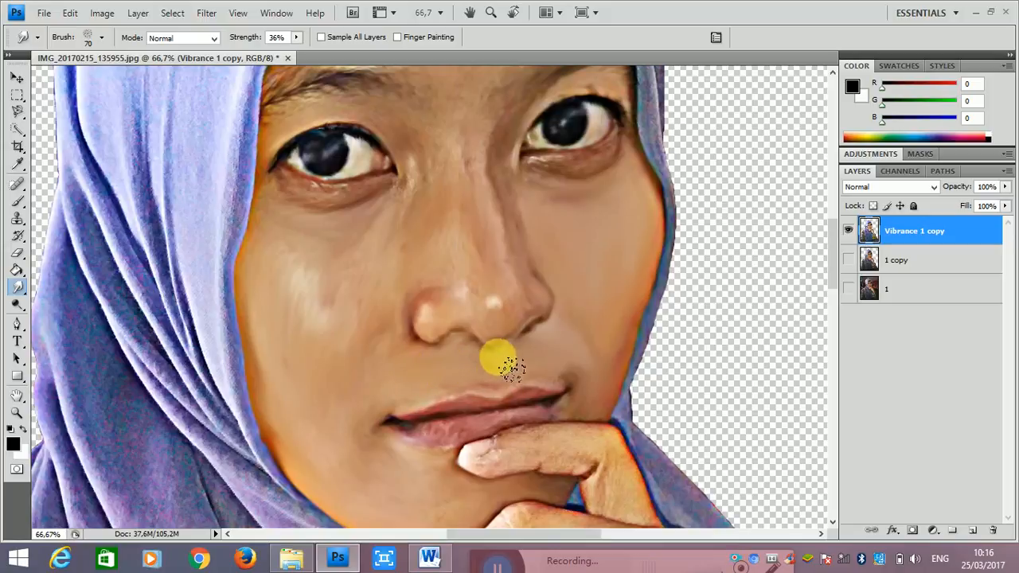
{"action": "mouse_move", "coordinate": [511, 367]}
{"action": "left_mouse_down"}
{"action": "mouse_move", "coordinate": [590, 378]}
{"action": "mouse_move", "coordinate": [548, 360]}
{"action": "mouse_move", "coordinate": [448, 378]}
{"action": "mouse_move", "coordinate": [385, 409]}
{"action": "mouse_move", "coordinate": [363, 396]}
{"action": "left_mouse_up"}
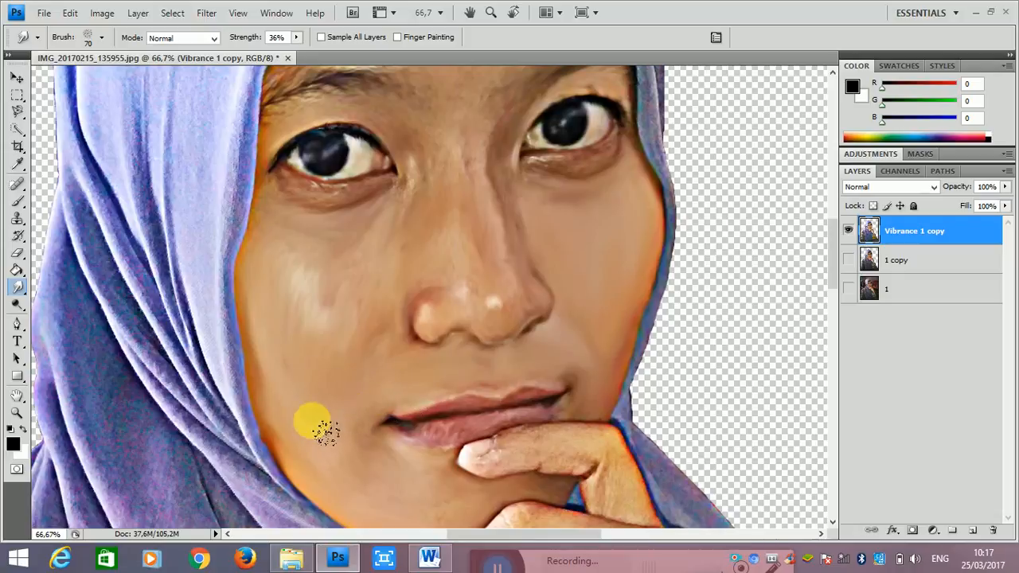
Smudge the skin from the lower left cheek across the chin to the hand smooth
{"action": "mouse_move", "coordinate": [325, 432]}
{"action": "left_mouse_down"}
{"action": "mouse_move", "coordinate": [350, 442]}
{"action": "mouse_move", "coordinate": [326, 453]}
{"action": "mouse_move", "coordinate": [343, 460]}
{"action": "mouse_move", "coordinate": [333, 477]}
{"action": "mouse_move", "coordinate": [356, 467]}
{"action": "mouse_move", "coordinate": [348, 486]}
{"action": "mouse_move", "coordinate": [373, 483]}
{"action": "mouse_move", "coordinate": [306, 467]}
{"action": "mouse_move", "coordinate": [328, 492]}
{"action": "mouse_move", "coordinate": [313, 479]}
{"action": "mouse_move", "coordinate": [348, 474]}
{"action": "mouse_move", "coordinate": [349, 461]}
{"action": "mouse_move", "coordinate": [403, 483]}
{"action": "mouse_move", "coordinate": [377, 471]}
{"action": "mouse_move", "coordinate": [397, 466]}
{"action": "mouse_move", "coordinate": [367, 449]}
{"action": "mouse_move", "coordinate": [469, 487]}
{"action": "left_mouse_up"}
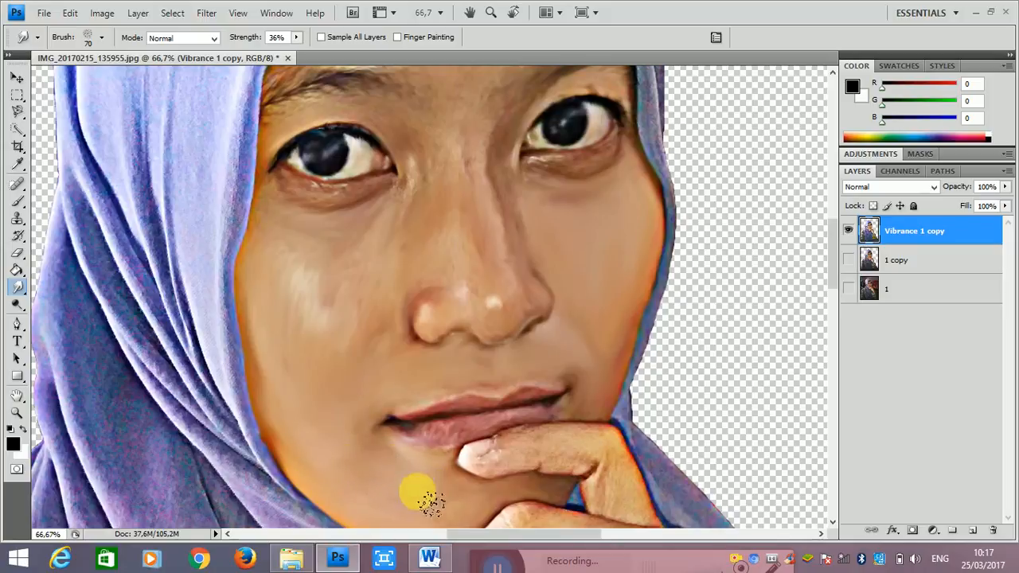
{"action": "scroll", "coordinate": [449, 481], "scroll_direction": "down", "scroll_amount": 3}
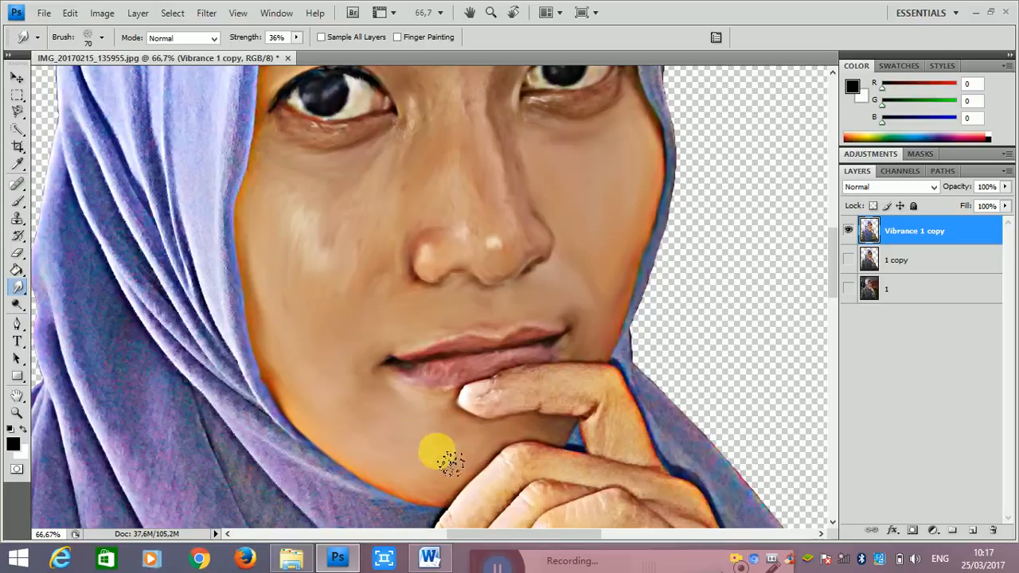
{"action": "mouse_move", "coordinate": [450, 461]}
{"action": "left_mouse_down"}
{"action": "mouse_move", "coordinate": [507, 446]}
{"action": "mouse_move", "coordinate": [553, 449]}
{"action": "mouse_move", "coordinate": [565, 438]}
{"action": "mouse_move", "coordinate": [553, 430]}
{"action": "mouse_move", "coordinate": [576, 431]}
{"action": "mouse_move", "coordinate": [501, 450]}
{"action": "mouse_move", "coordinate": [493, 468]}
{"action": "mouse_move", "coordinate": [468, 450]}
{"action": "left_mouse_up"}
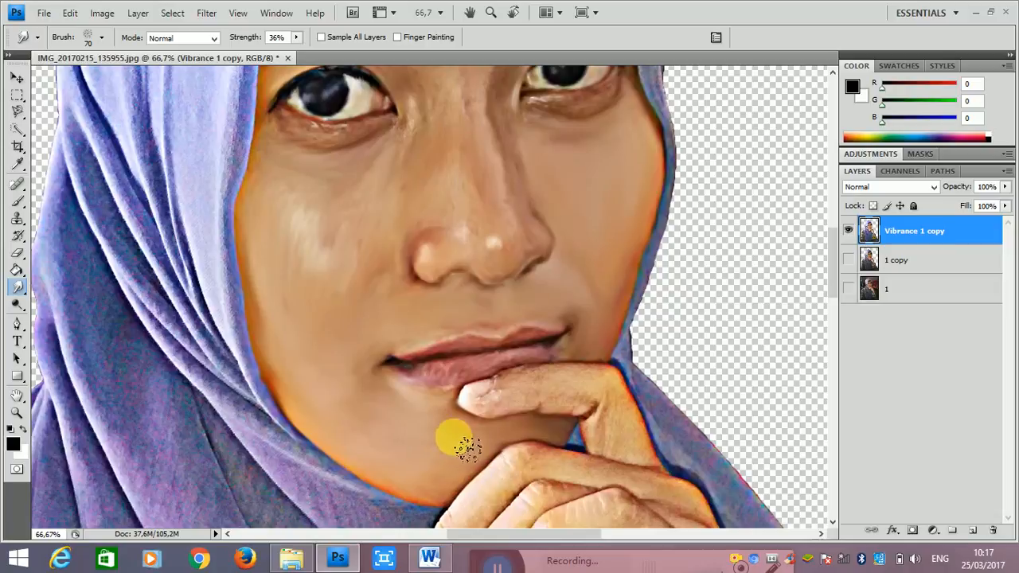
Smudge the lower and upper lips smooth out to the right mouth corner with a 45-pixel brush
{"action": "left_click_drag", "start_coordinate": [448, 386], "coordinate": [471, 384]}
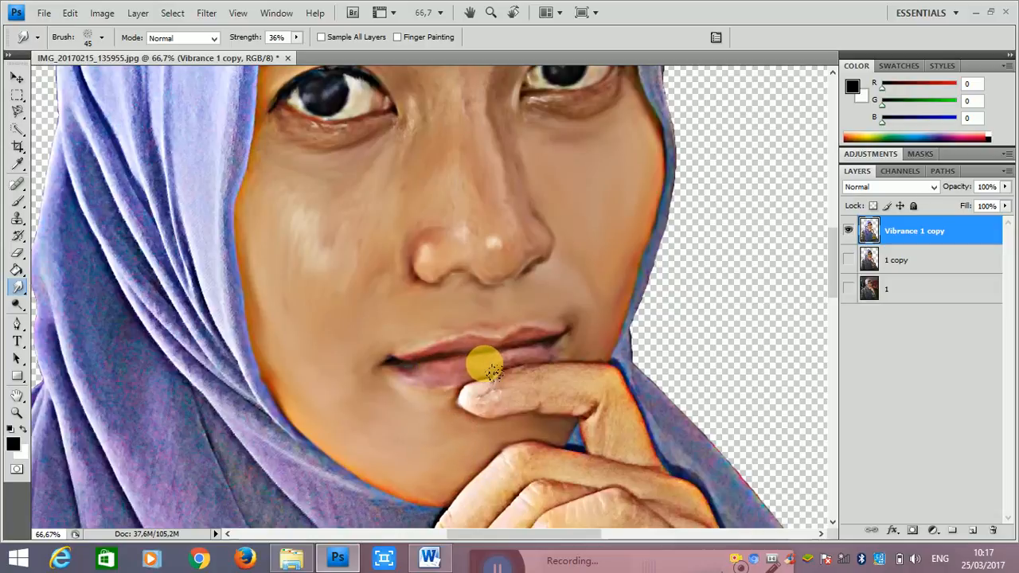
{"action": "left_click_drag", "start_coordinate": [494, 371], "coordinate": [477, 364]}
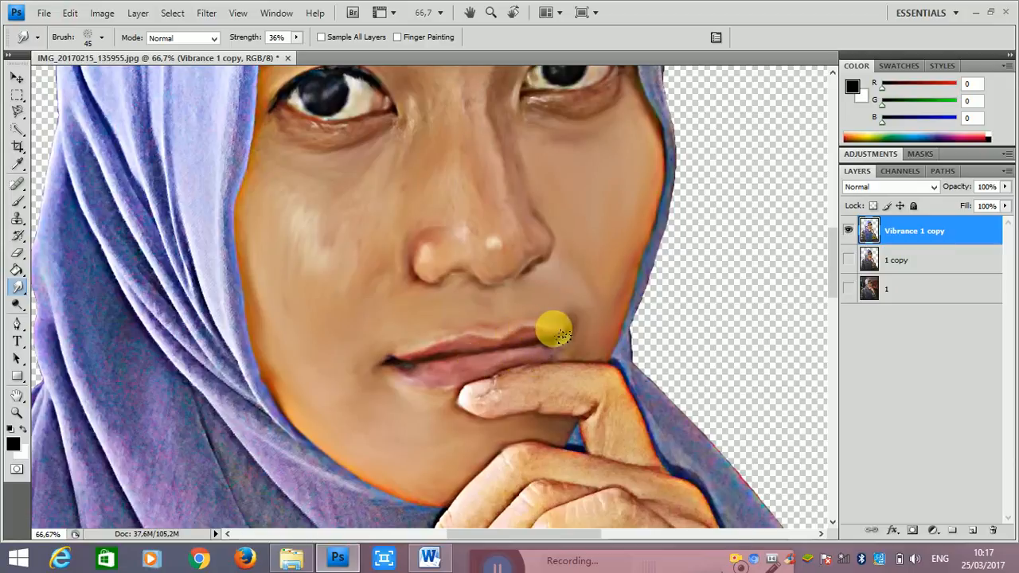
{"action": "mouse_move", "coordinate": [561, 336]}
{"action": "left_mouse_down"}
{"action": "mouse_move", "coordinate": [393, 367]}
{"action": "mouse_move", "coordinate": [467, 347]}
{"action": "mouse_move", "coordinate": [436, 347]}
{"action": "mouse_move", "coordinate": [541, 327]}
{"action": "left_mouse_up"}
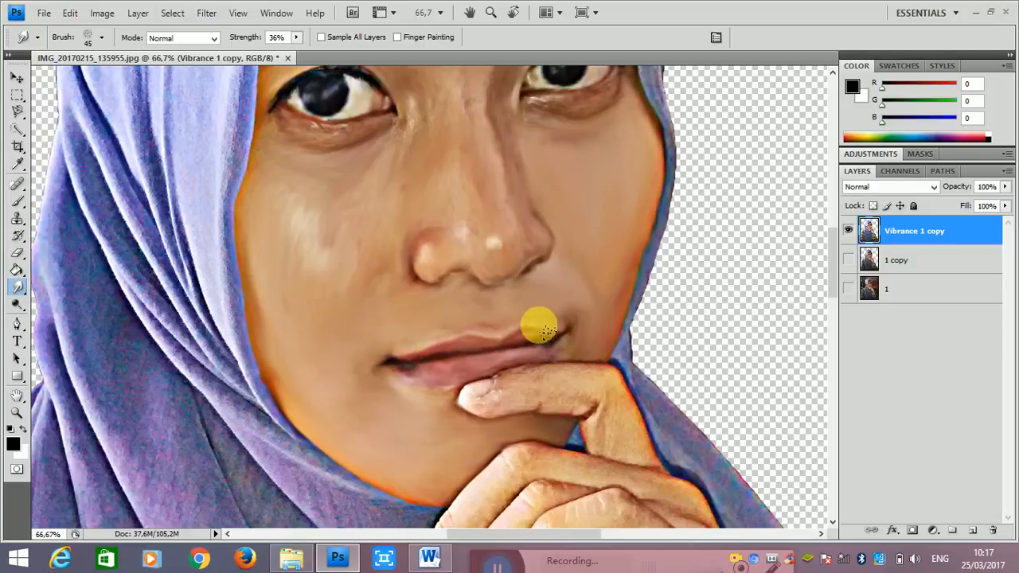
{"action": "scroll", "coordinate": [467, 421], "scroll_direction": "down", "scroll_amount": 1}
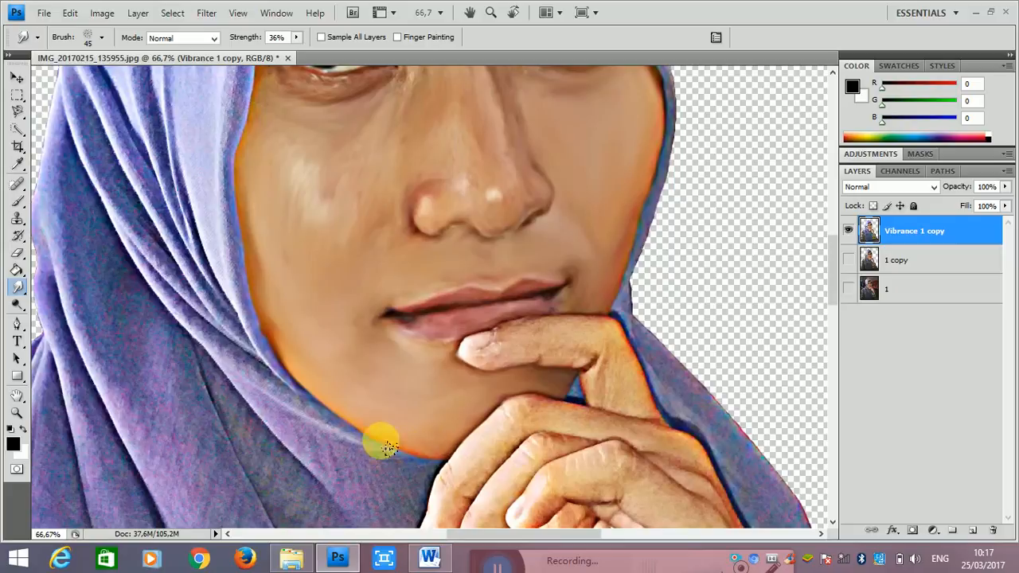
Smudge the left cheek and its highlight smooth towards the nose with a 70-pixel brush
{"action": "scroll", "coordinate": [318, 369], "scroll_direction": "up", "scroll_amount": 2}
{"action": "scroll", "coordinate": [327, 374], "scroll_direction": "up", "scroll_amount": 1}
{"action": "key", "text": "bracketright"}
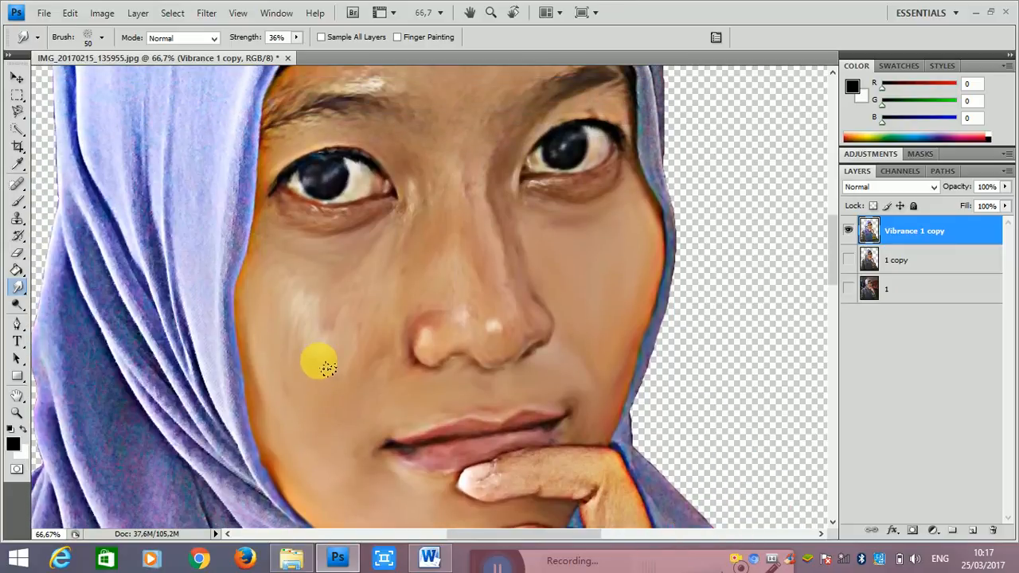
{"action": "mouse_move", "coordinate": [368, 400]}
{"action": "left_mouse_down"}
{"action": "mouse_move", "coordinate": [326, 447]}
{"action": "mouse_move", "coordinate": [329, 408]}
{"action": "mouse_move", "coordinate": [336, 447]}
{"action": "mouse_move", "coordinate": [327, 386]}
{"action": "mouse_move", "coordinate": [340, 413]}
{"action": "mouse_move", "coordinate": [329, 383]}
{"action": "mouse_move", "coordinate": [366, 355]}
{"action": "mouse_move", "coordinate": [326, 352]}
{"action": "left_mouse_up"}
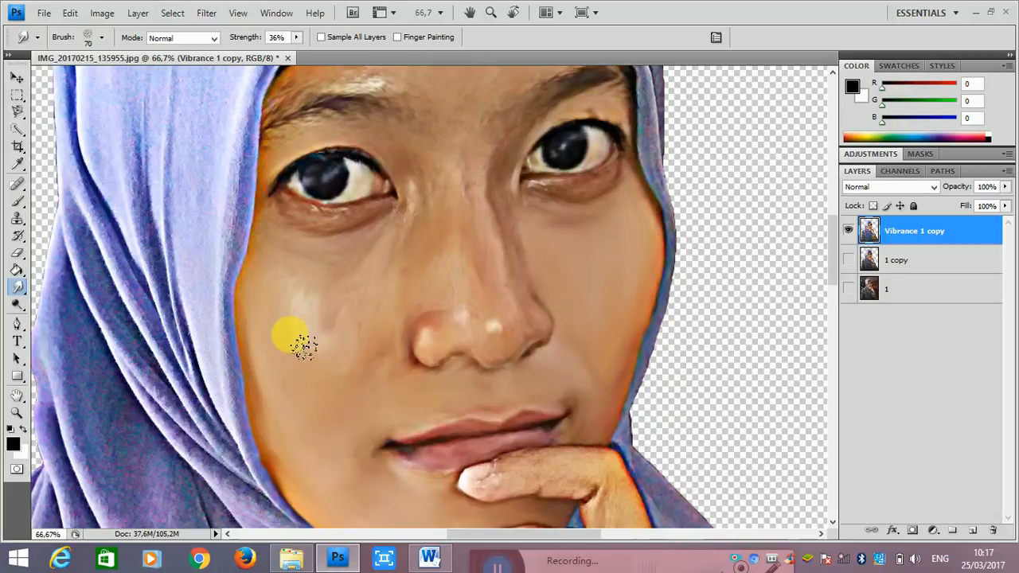
{"action": "mouse_move", "coordinate": [304, 346]}
{"action": "left_mouse_down"}
{"action": "mouse_move", "coordinate": [268, 350]}
{"action": "mouse_move", "coordinate": [286, 356]}
{"action": "mouse_move", "coordinate": [289, 378]}
{"action": "mouse_move", "coordinate": [304, 374]}
{"action": "mouse_move", "coordinate": [302, 387]}
{"action": "mouse_move", "coordinate": [361, 364]}
{"action": "mouse_move", "coordinate": [386, 382]}
{"action": "mouse_move", "coordinate": [397, 376]}
{"action": "mouse_move", "coordinate": [304, 334]}
{"action": "mouse_move", "coordinate": [360, 323]}
{"action": "mouse_move", "coordinate": [357, 339]}
{"action": "mouse_move", "coordinate": [328, 328]}
{"action": "mouse_move", "coordinate": [356, 312]}
{"action": "mouse_move", "coordinate": [331, 307]}
{"action": "mouse_move", "coordinate": [355, 296]}
{"action": "mouse_move", "coordinate": [335, 297]}
{"action": "mouse_move", "coordinate": [351, 288]}
{"action": "mouse_move", "coordinate": [342, 280]}
{"action": "mouse_move", "coordinate": [322, 284]}
{"action": "mouse_move", "coordinate": [270, 259]}
{"action": "mouse_move", "coordinate": [258, 293]}
{"action": "mouse_move", "coordinate": [270, 282]}
{"action": "mouse_move", "coordinate": [362, 278]}
{"action": "mouse_move", "coordinate": [325, 293]}
{"action": "mouse_move", "coordinate": [310, 276]}
{"action": "mouse_move", "coordinate": [337, 305]}
{"action": "mouse_move", "coordinate": [342, 336]}
{"action": "mouse_move", "coordinate": [278, 316]}
{"action": "mouse_move", "coordinate": [288, 342]}
{"action": "mouse_move", "coordinate": [302, 307]}
{"action": "mouse_move", "coordinate": [385, 312]}
{"action": "mouse_move", "coordinate": [366, 351]}
{"action": "mouse_move", "coordinate": [408, 374]}
{"action": "mouse_move", "coordinate": [402, 392]}
{"action": "mouse_move", "coordinate": [449, 385]}
{"action": "mouse_move", "coordinate": [466, 371]}
{"action": "mouse_move", "coordinate": [487, 381]}
{"action": "mouse_move", "coordinate": [453, 381]}
{"action": "mouse_move", "coordinate": [529, 377]}
{"action": "mouse_move", "coordinate": [487, 375]}
{"action": "mouse_move", "coordinate": [557, 360]}
{"action": "mouse_move", "coordinate": [530, 366]}
{"action": "mouse_move", "coordinate": [551, 331]}
{"action": "mouse_move", "coordinate": [542, 338]}
{"action": "mouse_move", "coordinate": [546, 316]}
{"action": "mouse_move", "coordinate": [554, 337]}
{"action": "mouse_move", "coordinate": [536, 295]}
{"action": "mouse_move", "coordinate": [531, 337]}
{"action": "mouse_move", "coordinate": [429, 342]}
{"action": "mouse_move", "coordinate": [518, 303]}
{"action": "mouse_move", "coordinate": [527, 266]}
{"action": "mouse_move", "coordinate": [515, 222]}
{"action": "mouse_move", "coordinate": [541, 267]}
{"action": "mouse_move", "coordinate": [530, 254]}
{"action": "mouse_move", "coordinate": [539, 267]}
{"action": "mouse_move", "coordinate": [496, 308]}
{"action": "mouse_move", "coordinate": [460, 293]}
{"action": "mouse_move", "coordinate": [467, 307]}
{"action": "mouse_move", "coordinate": [416, 297]}
{"action": "mouse_move", "coordinate": [437, 273]}
{"action": "mouse_move", "coordinate": [398, 264]}
{"action": "mouse_move", "coordinate": [466, 261]}
{"action": "mouse_move", "coordinate": [464, 211]}
{"action": "mouse_move", "coordinate": [536, 257]}
{"action": "mouse_move", "coordinate": [514, 218]}
{"action": "mouse_move", "coordinate": [549, 306]}
{"action": "mouse_move", "coordinate": [478, 248]}
{"action": "mouse_move", "coordinate": [474, 270]}
{"action": "mouse_move", "coordinate": [363, 268]}
{"action": "mouse_move", "coordinate": [343, 253]}
{"action": "mouse_move", "coordinate": [364, 234]}
{"action": "mouse_move", "coordinate": [276, 252]}
{"action": "mouse_move", "coordinate": [323, 261]}
{"action": "mouse_move", "coordinate": [297, 268]}
{"action": "mouse_move", "coordinate": [335, 278]}
{"action": "mouse_move", "coordinate": [432, 257]}
{"action": "mouse_move", "coordinate": [423, 276]}
{"action": "mouse_move", "coordinate": [418, 163]}
{"action": "mouse_move", "coordinate": [364, 151]}
{"action": "mouse_move", "coordinate": [347, 183]}
{"action": "mouse_move", "coordinate": [291, 203]}
{"action": "mouse_move", "coordinate": [372, 168]}
{"action": "mouse_move", "coordinate": [358, 166]}
{"action": "mouse_move", "coordinate": [357, 199]}
{"action": "mouse_move", "coordinate": [446, 195]}
{"action": "mouse_move", "coordinate": [428, 177]}
{"action": "mouse_move", "coordinate": [424, 130]}
{"action": "mouse_move", "coordinate": [374, 149]}
{"action": "mouse_move", "coordinate": [440, 166]}
{"action": "mouse_move", "coordinate": [431, 183]}
{"action": "mouse_move", "coordinate": [461, 208]}
{"action": "mouse_move", "coordinate": [461, 167]}
{"action": "mouse_move", "coordinate": [502, 184]}
{"action": "mouse_move", "coordinate": [514, 143]}
{"action": "mouse_move", "coordinate": [473, 122]}
{"action": "mouse_move", "coordinate": [499, 108]}
{"action": "mouse_move", "coordinate": [503, 120]}
{"action": "mouse_move", "coordinate": [593, 140]}
{"action": "mouse_move", "coordinate": [552, 158]}
{"action": "mouse_move", "coordinate": [597, 167]}
{"action": "mouse_move", "coordinate": [588, 169]}
{"action": "mouse_move", "coordinate": [606, 149]}
{"action": "mouse_move", "coordinate": [538, 130]}
{"action": "mouse_move", "coordinate": [354, 179]}
{"action": "mouse_move", "coordinate": [541, 130]}
{"action": "mouse_move", "coordinate": [519, 177]}
{"action": "mouse_move", "coordinate": [461, 246]}
{"action": "mouse_move", "coordinate": [477, 239]}
{"action": "mouse_move", "coordinate": [460, 318]}
{"action": "mouse_move", "coordinate": [455, 268]}
{"action": "mouse_move", "coordinate": [480, 303]}
{"action": "mouse_move", "coordinate": [484, 229]}
{"action": "mouse_move", "coordinate": [464, 271]}
{"action": "mouse_move", "coordinate": [411, 208]}
{"action": "mouse_move", "coordinate": [328, 227]}
{"action": "mouse_move", "coordinate": [292, 219]}
{"action": "mouse_move", "coordinate": [299, 245]}
{"action": "mouse_move", "coordinate": [394, 241]}
{"action": "mouse_move", "coordinate": [317, 238]}
{"action": "mouse_move", "coordinate": [415, 261]}
{"action": "mouse_move", "coordinate": [428, 291]}
{"action": "mouse_move", "coordinate": [349, 248]}
{"action": "mouse_move", "coordinate": [281, 278]}
{"action": "mouse_move", "coordinate": [312, 327]}
{"action": "mouse_move", "coordinate": [270, 333]}
{"action": "mouse_move", "coordinate": [343, 349]}
{"action": "mouse_move", "coordinate": [393, 338]}
{"action": "left_mouse_up"}
Smudge the area around the inner eye corners and the whites and irises of both eyes smooth
{"action": "scroll", "coordinate": [423, 276], "scroll_direction": "up", "scroll_amount": 1}
{"action": "scroll", "coordinate": [423, 276], "scroll_direction": "up", "scroll_amount": 1}
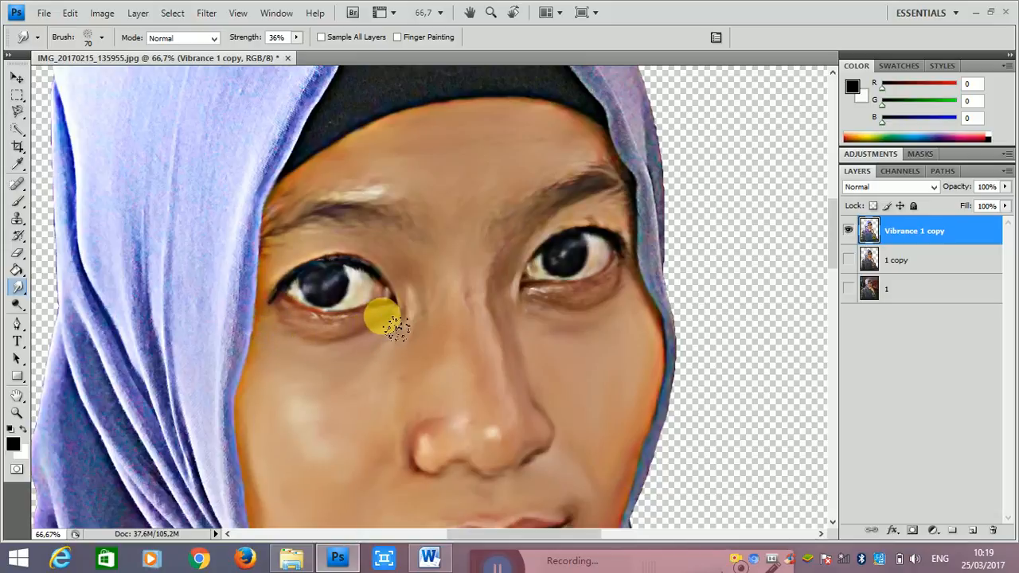
{"action": "mouse_move", "coordinate": [372, 292]}
{"action": "left_mouse_down"}
{"action": "mouse_move", "coordinate": [351, 316]}
{"action": "mouse_move", "coordinate": [369, 309]}
{"action": "mouse_move", "coordinate": [362, 280]}
{"action": "mouse_move", "coordinate": [351, 312]}
{"action": "mouse_move", "coordinate": [329, 315]}
{"action": "mouse_move", "coordinate": [308, 300]}
{"action": "mouse_move", "coordinate": [340, 305]}
{"action": "mouse_move", "coordinate": [330, 298]}
{"action": "mouse_move", "coordinate": [348, 291]}
{"action": "mouse_move", "coordinate": [345, 283]}
{"action": "mouse_move", "coordinate": [346, 291]}
{"action": "mouse_move", "coordinate": [325, 287]}
{"action": "mouse_move", "coordinate": [397, 282]}
{"action": "mouse_move", "coordinate": [312, 260]}
{"action": "mouse_move", "coordinate": [284, 276]}
{"action": "mouse_move", "coordinate": [545, 282]}
{"action": "mouse_move", "coordinate": [538, 250]}
{"action": "mouse_move", "coordinate": [518, 251]}
{"action": "mouse_move", "coordinate": [502, 299]}
{"action": "mouse_move", "coordinate": [534, 234]}
{"action": "mouse_move", "coordinate": [584, 212]}
{"action": "mouse_move", "coordinate": [568, 222]}
{"action": "mouse_move", "coordinate": [614, 228]}
{"action": "mouse_move", "coordinate": [599, 230]}
{"action": "mouse_move", "coordinate": [635, 220]}
{"action": "mouse_move", "coordinate": [632, 230]}
{"action": "mouse_move", "coordinate": [609, 222]}
{"action": "mouse_move", "coordinate": [643, 274]}
{"action": "mouse_move", "coordinate": [630, 292]}
{"action": "mouse_move", "coordinate": [572, 305]}
{"action": "mouse_move", "coordinate": [597, 309]}
{"action": "mouse_move", "coordinate": [526, 310]}
{"action": "mouse_move", "coordinate": [578, 314]}
{"action": "mouse_move", "coordinate": [624, 298]}
{"action": "mouse_move", "coordinate": [647, 267]}
{"action": "mouse_move", "coordinate": [609, 261]}
{"action": "mouse_move", "coordinate": [604, 282]}
{"action": "mouse_move", "coordinate": [554, 280]}
{"action": "mouse_move", "coordinate": [581, 260]}
{"action": "left_mouse_up"}
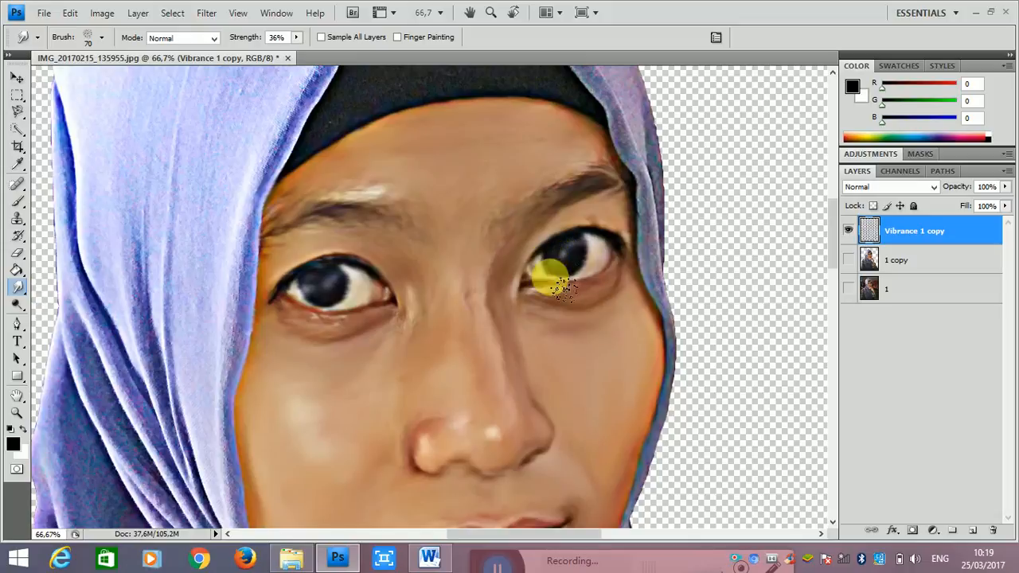
{"action": "scroll", "coordinate": [558, 302], "scroll_direction": "down", "scroll_amount": 3}
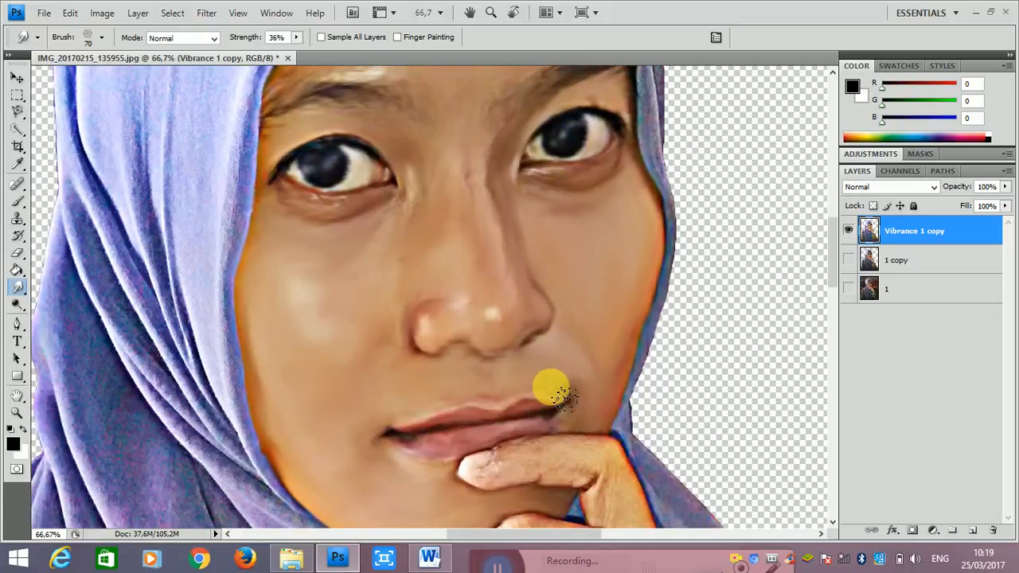
Smudge the skin of the fingers and knuckles below the mouth smooth with the 70-pixel brush
{"action": "key", "text": "ctrl+minus"}
{"action": "key", "text": "ctrl+minus"}
{"action": "key", "text": "ctrl+minus"}
{"action": "key", "text": "ctrl+minus"}
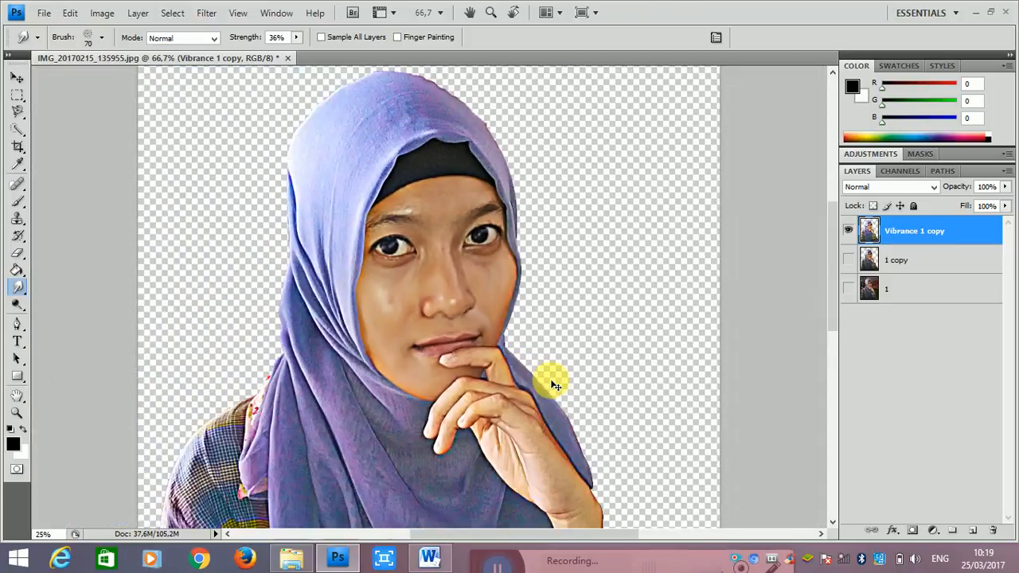
{"action": "key", "text": "ctrl+plus"}
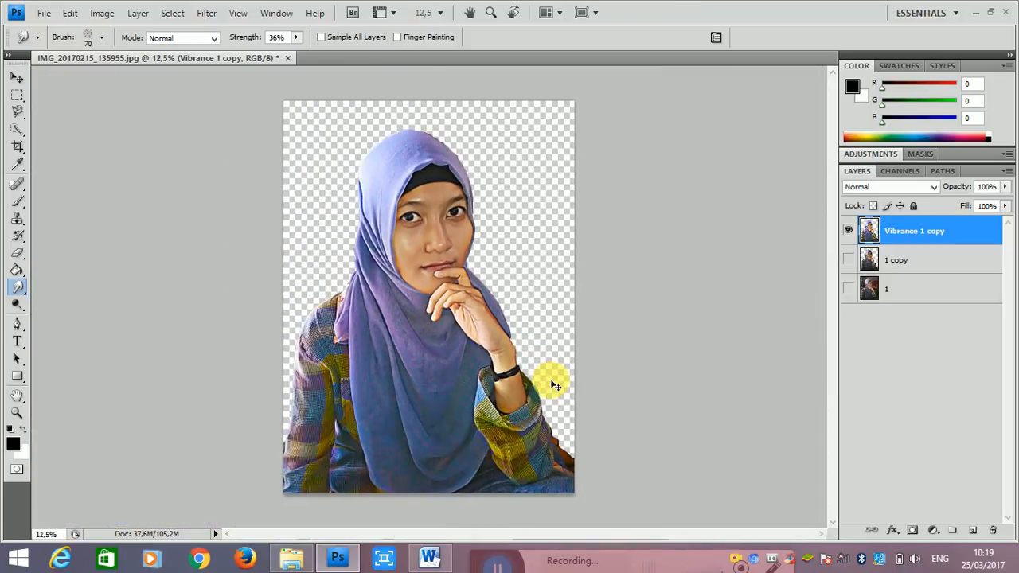
{"action": "key", "text": "ctrl+plus"}
{"action": "key", "text": "ctrl+plus"}
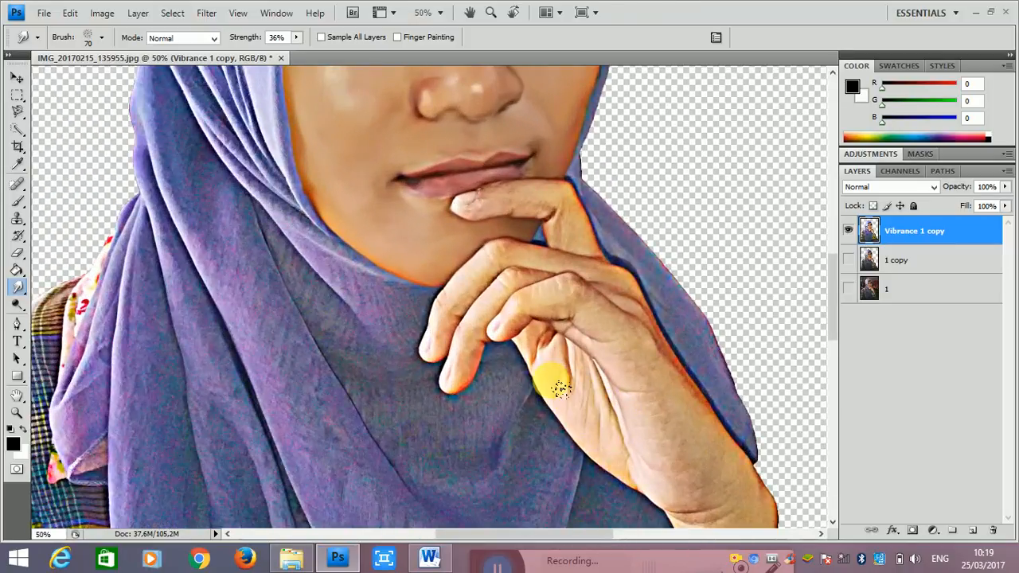
{"action": "scroll", "coordinate": [561, 388], "scroll_direction": "up", "scroll_amount": 1}
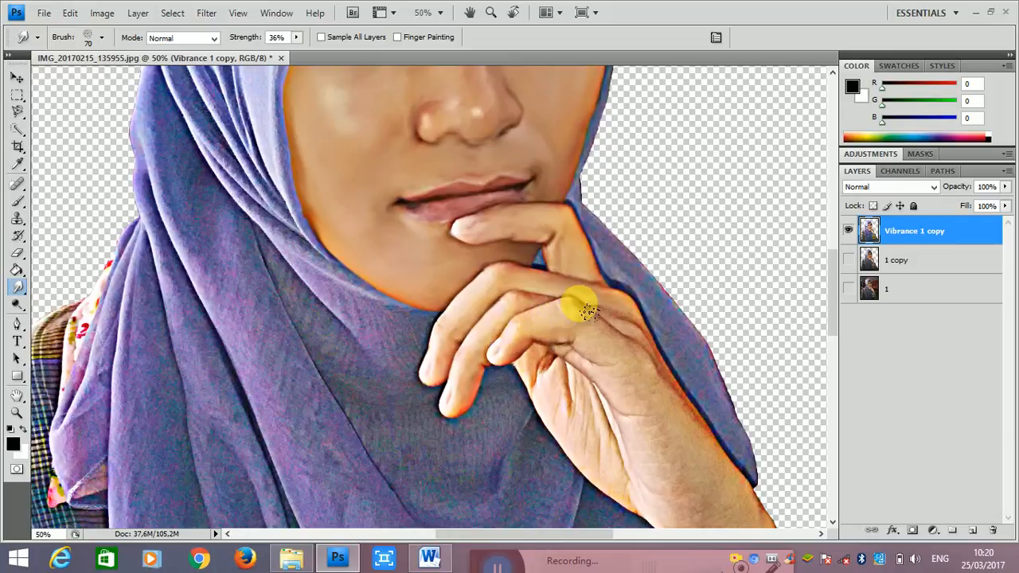
{"action": "mouse_move", "coordinate": [586, 310]}
{"action": "left_mouse_down"}
{"action": "mouse_move", "coordinate": [616, 340]}
{"action": "mouse_move", "coordinate": [540, 305]}
{"action": "mouse_move", "coordinate": [618, 326]}
{"action": "mouse_move", "coordinate": [637, 344]}
{"action": "mouse_move", "coordinate": [623, 323]}
{"action": "mouse_move", "coordinate": [637, 319]}
{"action": "mouse_move", "coordinate": [651, 339]}
{"action": "mouse_move", "coordinate": [629, 309]}
{"action": "left_mouse_up"}
Smudge the palm and the side of the hand below the knuckles smooth
{"action": "scroll", "coordinate": [629, 309], "scroll_direction": "down", "scroll_amount": 3}
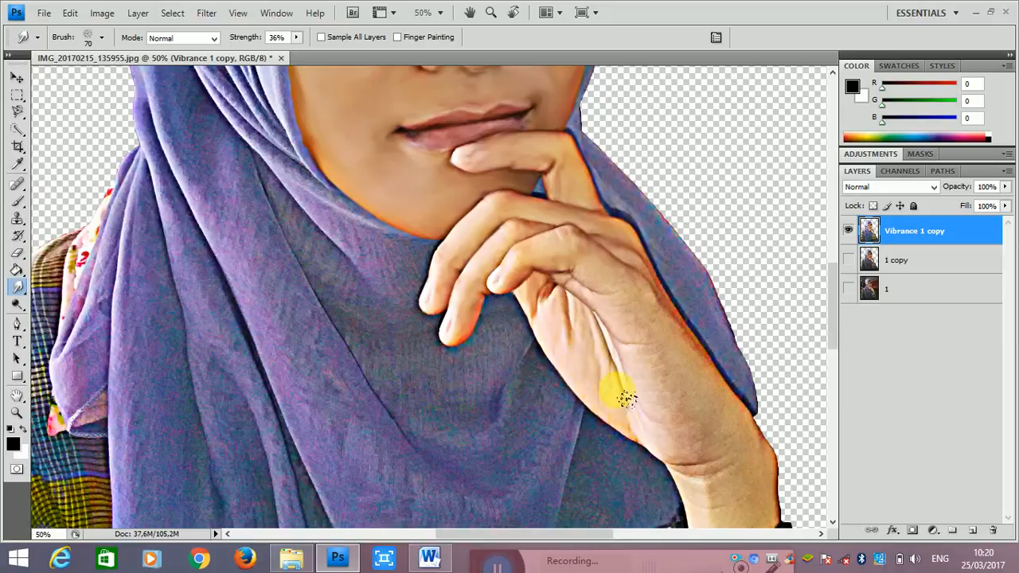
{"action": "mouse_move", "coordinate": [622, 298]}
{"action": "left_mouse_down"}
{"action": "mouse_move", "coordinate": [646, 327]}
{"action": "mouse_move", "coordinate": [639, 289]}
{"action": "mouse_move", "coordinate": [666, 310]}
{"action": "mouse_move", "coordinate": [657, 288]}
{"action": "mouse_move", "coordinate": [668, 310]}
{"action": "mouse_move", "coordinate": [664, 286]}
{"action": "mouse_move", "coordinate": [662, 307]}
{"action": "mouse_move", "coordinate": [713, 373]}
{"action": "mouse_move", "coordinate": [684, 368]}
{"action": "mouse_move", "coordinate": [637, 312]}
{"action": "mouse_move", "coordinate": [665, 375]}
{"action": "mouse_move", "coordinate": [611, 316]}
{"action": "left_mouse_up"}
{"action": "left_click_drag", "start_coordinate": [657, 385], "coordinate": [661, 350]}
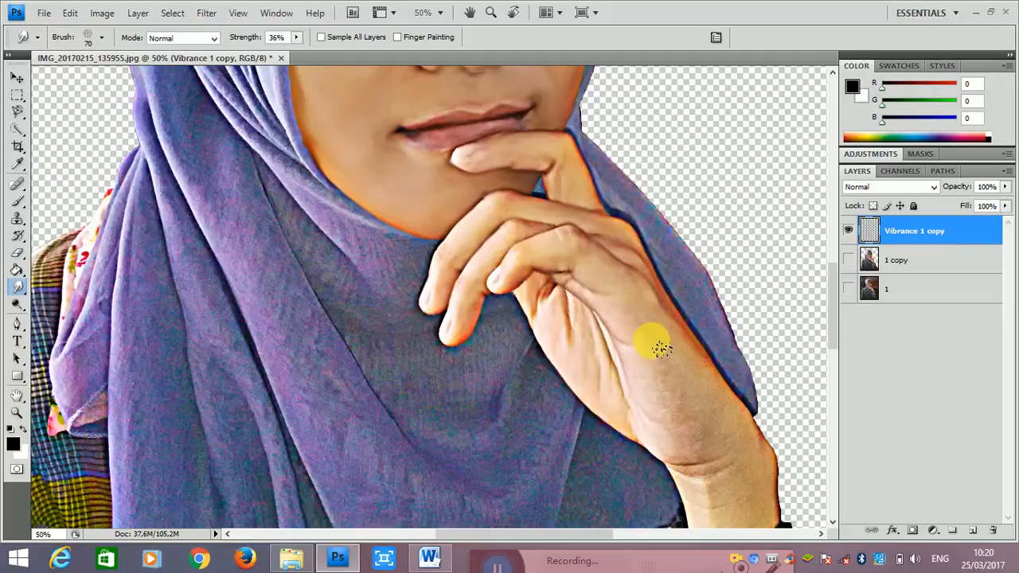
Smudge the heel of the hand and the wrist down to the bracelet smooth with a 100-pixel brush
{"action": "scroll", "coordinate": [701, 404], "scroll_direction": "down", "scroll_amount": 2}
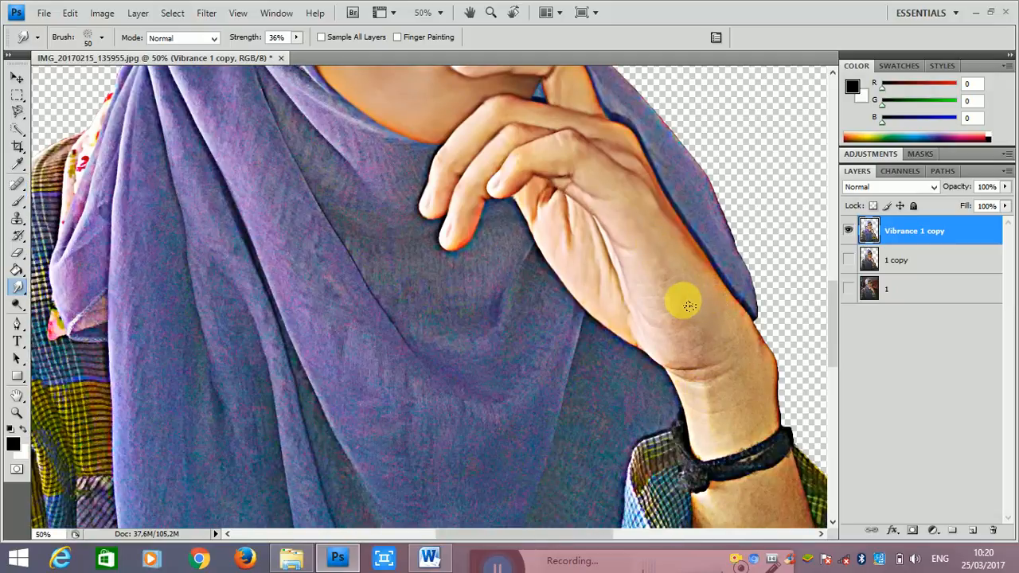
{"action": "key", "text": "bracketright"}
{"action": "key", "text": "bracketright"}
{"action": "key", "text": "bracketright"}
{"action": "key", "text": "bracketright"}
{"action": "key", "text": "bracketright"}
{"action": "key", "text": "bracketright"}
{"action": "key", "text": "bracketright"}
{"action": "key", "text": "bracketright"}
{"action": "mouse_move", "coordinate": [670, 275]}
{"action": "left_mouse_down"}
{"action": "mouse_move", "coordinate": [722, 371]}
{"action": "mouse_move", "coordinate": [713, 326]}
{"action": "mouse_move", "coordinate": [742, 338]}
{"action": "mouse_move", "coordinate": [735, 323]}
{"action": "mouse_move", "coordinate": [748, 358]}
{"action": "mouse_move", "coordinate": [749, 337]}
{"action": "mouse_move", "coordinate": [772, 382]}
{"action": "mouse_move", "coordinate": [778, 372]}
{"action": "mouse_move", "coordinate": [778, 438]}
{"action": "mouse_move", "coordinate": [749, 378]}
{"action": "mouse_move", "coordinate": [749, 445]}
{"action": "mouse_move", "coordinate": [726, 404]}
{"action": "left_mouse_up"}
{"action": "key", "text": "bracketleft"}
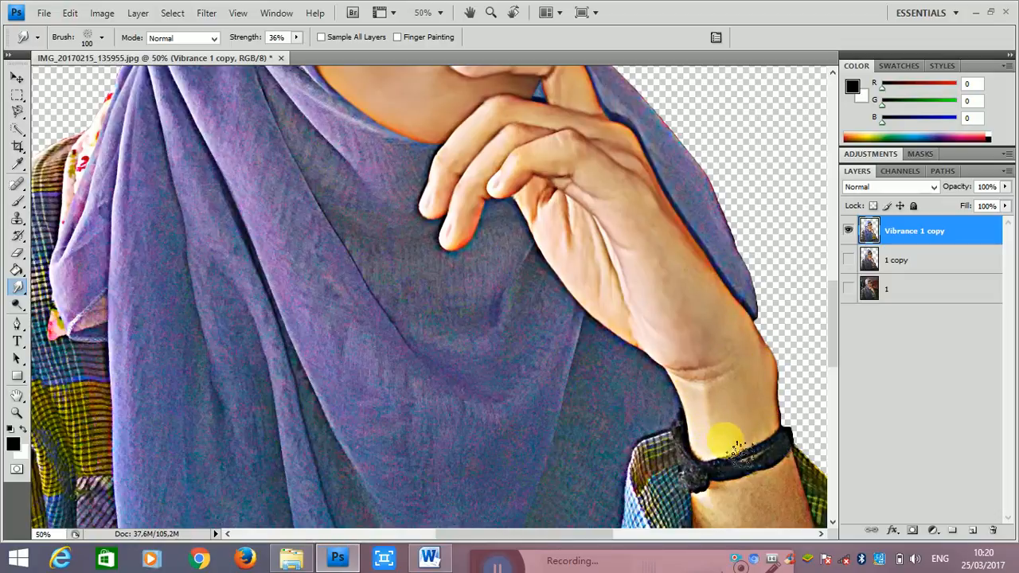
{"action": "mouse_move", "coordinate": [745, 447]}
{"action": "left_mouse_down"}
{"action": "mouse_move", "coordinate": [773, 412]}
{"action": "mouse_move", "coordinate": [754, 387]}
{"action": "mouse_move", "coordinate": [697, 385]}
{"action": "mouse_move", "coordinate": [750, 370]}
{"action": "mouse_move", "coordinate": [736, 361]}
{"action": "mouse_move", "coordinate": [738, 331]}
{"action": "mouse_move", "coordinate": [720, 337]}
{"action": "mouse_move", "coordinate": [712, 318]}
{"action": "mouse_move", "coordinate": [723, 297]}
{"action": "mouse_move", "coordinate": [729, 311]}
{"action": "mouse_move", "coordinate": [716, 313]}
{"action": "mouse_move", "coordinate": [662, 280]}
{"action": "mouse_move", "coordinate": [683, 279]}
{"action": "mouse_move", "coordinate": [660, 267]}
{"action": "left_mouse_up"}
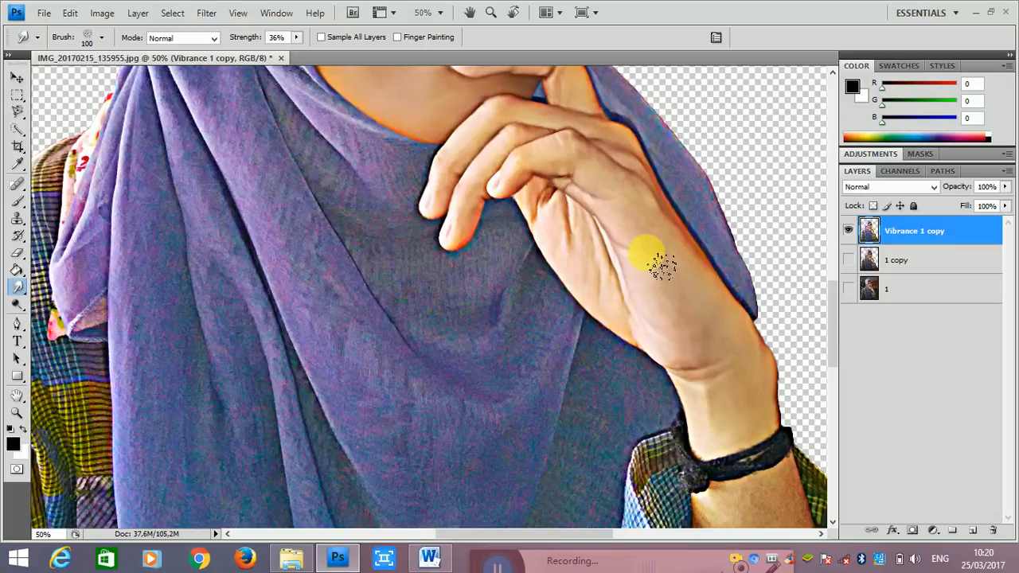
Smudge the forearm between bracelet and sleeve smooth with a 125-pixel brush and soften the black bracelet's texture
{"action": "scroll", "coordinate": [748, 452], "scroll_direction": "down", "scroll_amount": 2}
{"action": "mouse_move", "coordinate": [740, 417]}
{"action": "left_mouse_down"}
{"action": "mouse_move", "coordinate": [733, 450]}
{"action": "mouse_move", "coordinate": [761, 452]}
{"action": "mouse_move", "coordinate": [754, 437]}
{"action": "mouse_move", "coordinate": [746, 445]}
{"action": "mouse_move", "coordinate": [769, 378]}
{"action": "mouse_move", "coordinate": [788, 377]}
{"action": "mouse_move", "coordinate": [754, 371]}
{"action": "mouse_move", "coordinate": [748, 386]}
{"action": "mouse_move", "coordinate": [721, 399]}
{"action": "mouse_move", "coordinate": [736, 480]}
{"action": "mouse_move", "coordinate": [756, 471]}
{"action": "mouse_move", "coordinate": [758, 488]}
{"action": "mouse_move", "coordinate": [774, 450]}
{"action": "mouse_move", "coordinate": [773, 412]}
{"action": "mouse_move", "coordinate": [785, 433]}
{"action": "mouse_move", "coordinate": [788, 396]}
{"action": "left_mouse_up"}
{"action": "key", "text": "bracketright"}
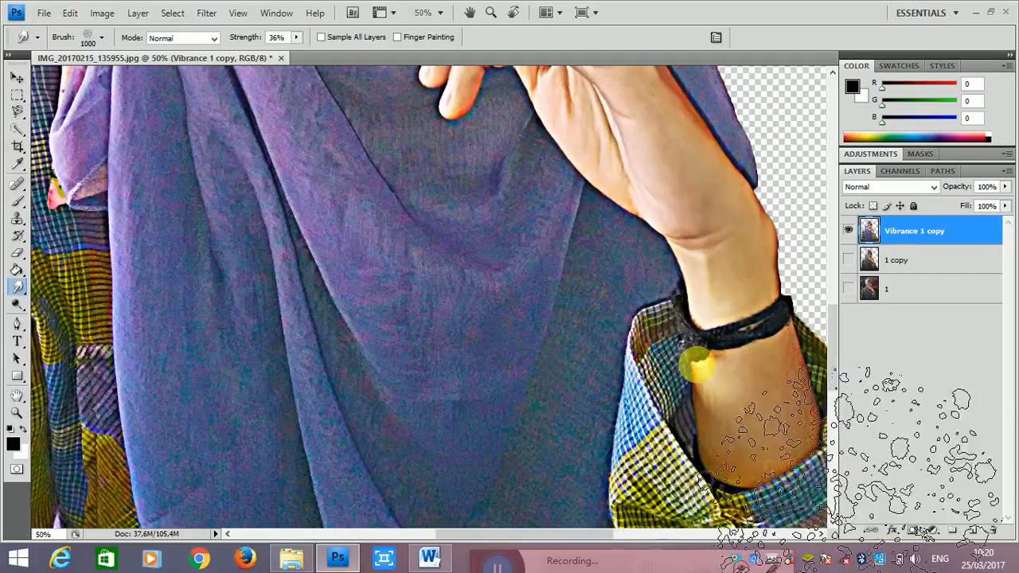
{"action": "key", "text": "bracketleft"}
{"action": "key", "text": "bracketleft"}
{"action": "key", "text": "bracketleft"}
{"action": "key", "text": "bracketleft"}
{"action": "key", "text": "bracketleft"}
{"action": "key", "text": "bracketright"}
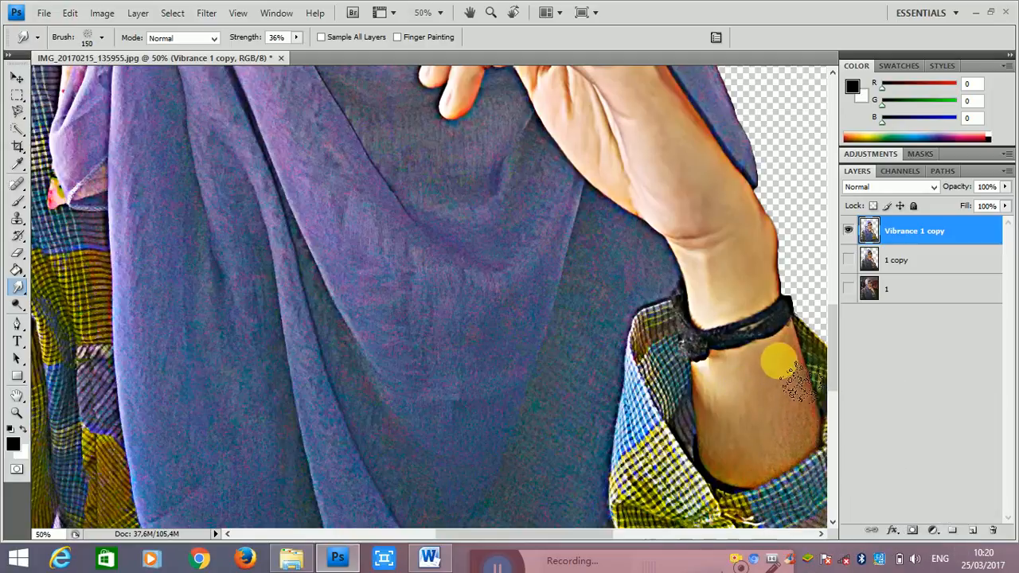
{"action": "key", "text": "bracketleft"}
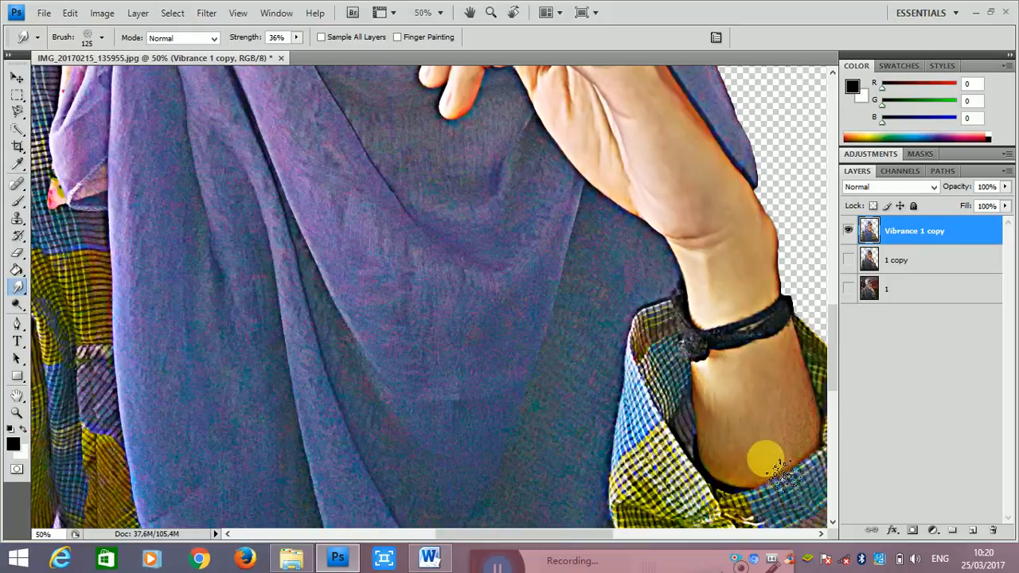
{"action": "mouse_move", "coordinate": [781, 475]}
{"action": "left_mouse_down"}
{"action": "mouse_move", "coordinate": [755, 456]}
{"action": "mouse_move", "coordinate": [792, 451]}
{"action": "mouse_move", "coordinate": [773, 480]}
{"action": "mouse_move", "coordinate": [792, 441]}
{"action": "mouse_move", "coordinate": [769, 443]}
{"action": "mouse_move", "coordinate": [728, 409]}
{"action": "mouse_move", "coordinate": [743, 449]}
{"action": "mouse_move", "coordinate": [796, 366]}
{"action": "mouse_move", "coordinate": [821, 449]}
{"action": "mouse_move", "coordinate": [812, 385]}
{"action": "mouse_move", "coordinate": [833, 445]}
{"action": "mouse_move", "coordinate": [813, 456]}
{"action": "mouse_move", "coordinate": [791, 446]}
{"action": "mouse_move", "coordinate": [786, 396]}
{"action": "mouse_move", "coordinate": [762, 449]}
{"action": "mouse_move", "coordinate": [740, 391]}
{"action": "mouse_move", "coordinate": [742, 468]}
{"action": "mouse_move", "coordinate": [739, 382]}
{"action": "mouse_move", "coordinate": [725, 358]}
{"action": "mouse_move", "coordinate": [771, 336]}
{"action": "left_mouse_up"}
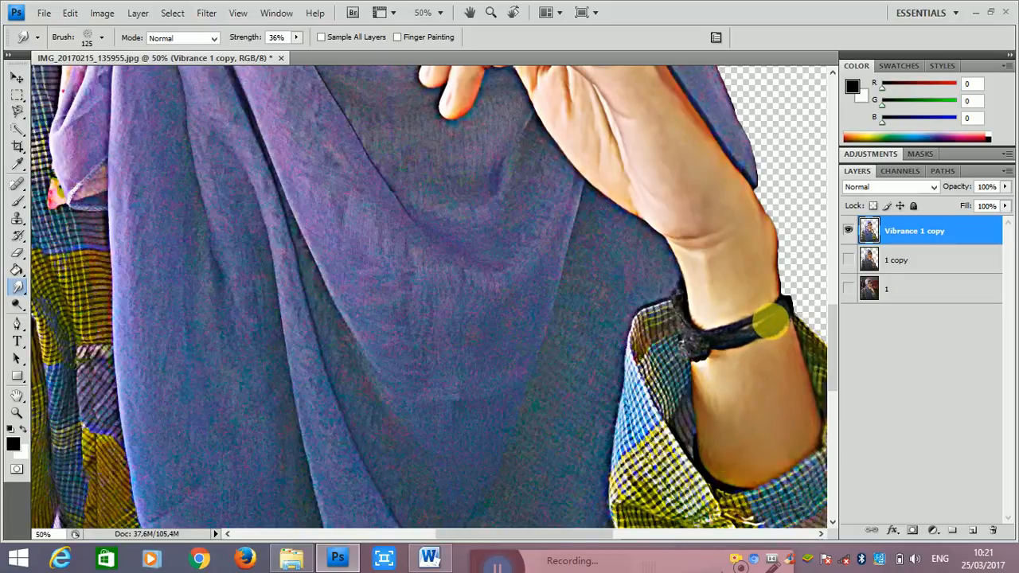
{"action": "mouse_move", "coordinate": [784, 333]}
{"action": "left_mouse_down"}
{"action": "mouse_move", "coordinate": [723, 354]}
{"action": "mouse_move", "coordinate": [693, 337]}
{"action": "mouse_move", "coordinate": [710, 357]}
{"action": "mouse_move", "coordinate": [786, 311]}
{"action": "left_mouse_up"}
{"action": "scroll", "coordinate": [662, 365], "scroll_direction": "up", "scroll_amount": 3}
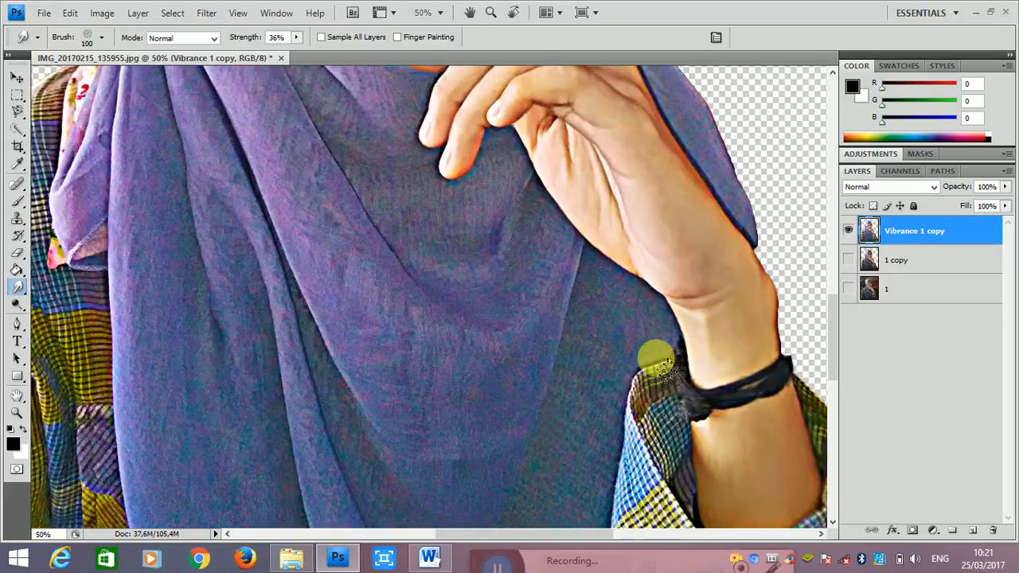
Smudge the headscarf strip behind the hand smooth with a 100-pixel brush, from its lower tip up to the jaw
{"action": "scroll", "coordinate": [696, 314], "scroll_direction": "up", "scroll_amount": 4}
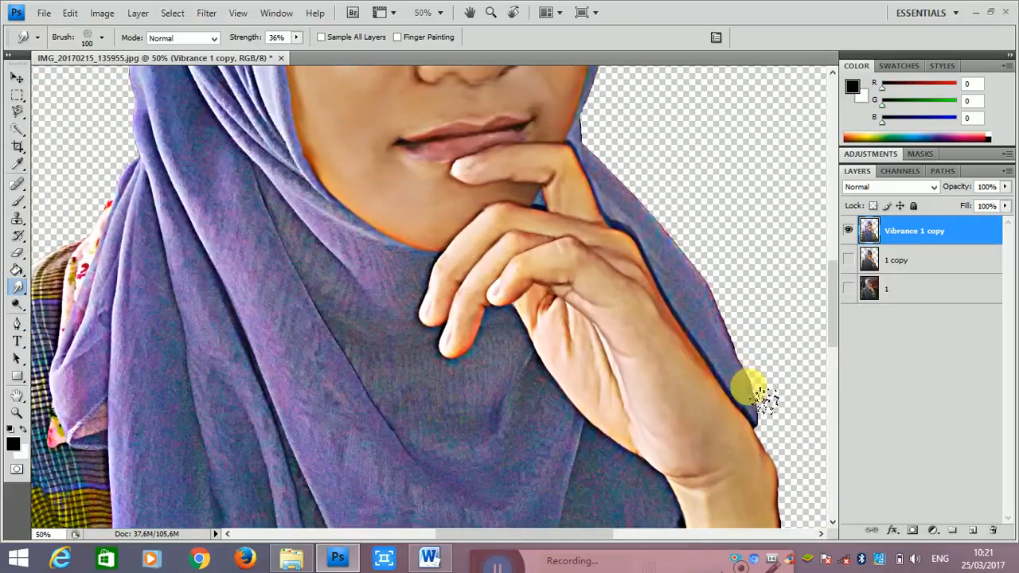
{"action": "mouse_move", "coordinate": [763, 398]}
{"action": "left_mouse_down"}
{"action": "mouse_move", "coordinate": [732, 314]}
{"action": "mouse_move", "coordinate": [774, 412]}
{"action": "mouse_move", "coordinate": [766, 428]}
{"action": "mouse_move", "coordinate": [704, 330]}
{"action": "mouse_move", "coordinate": [752, 379]}
{"action": "mouse_move", "coordinate": [690, 281]}
{"action": "mouse_move", "coordinate": [712, 318]}
{"action": "mouse_move", "coordinate": [704, 281]}
{"action": "mouse_move", "coordinate": [719, 341]}
{"action": "left_mouse_up"}
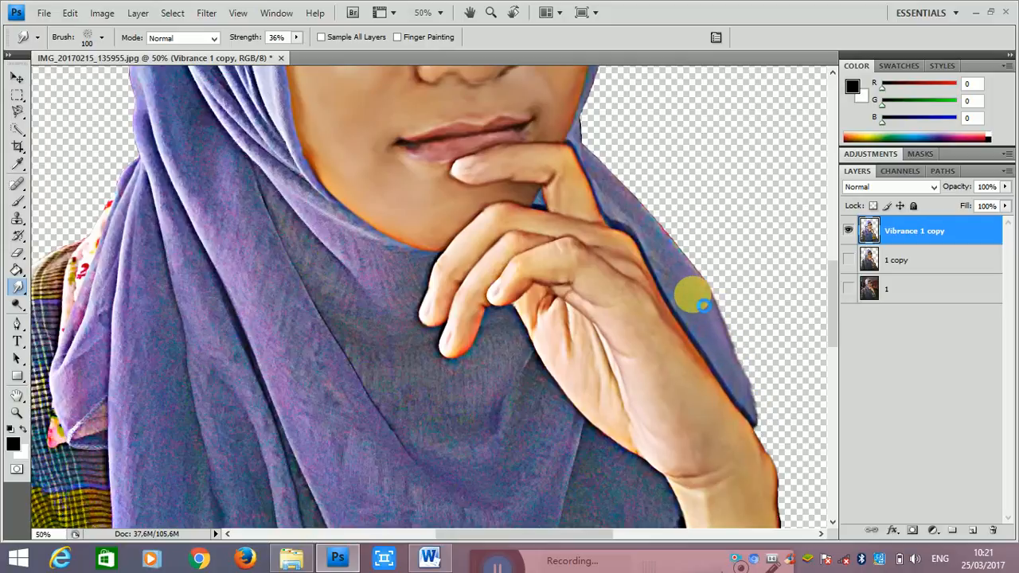
{"action": "scroll", "coordinate": [686, 287], "scroll_direction": "up", "scroll_amount": 1}
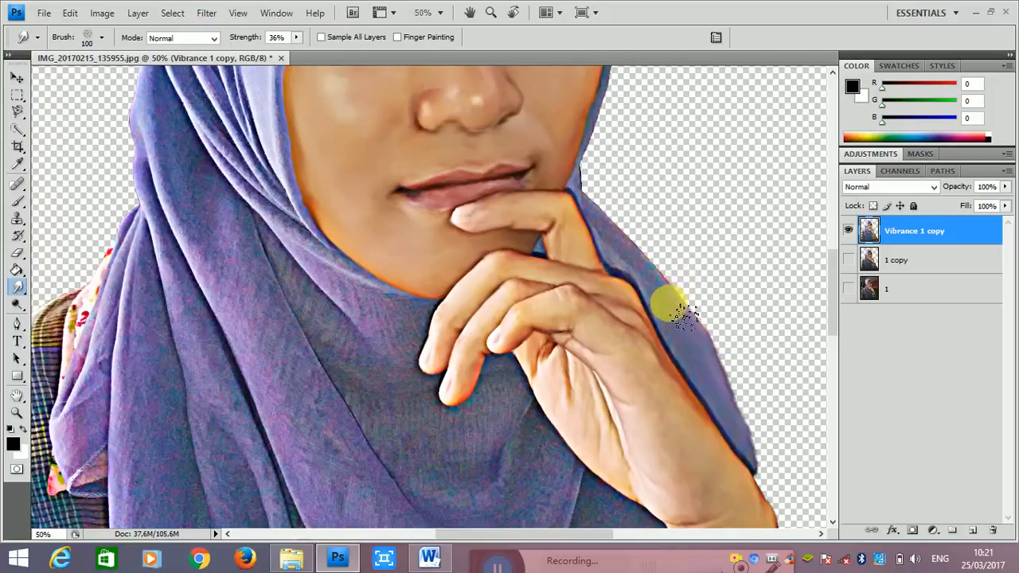
{"action": "scroll", "coordinate": [661, 308], "scroll_direction": "up", "scroll_amount": 1}
{"action": "mouse_move", "coordinate": [668, 316]}
{"action": "left_mouse_down"}
{"action": "mouse_move", "coordinate": [624, 283]}
{"action": "mouse_move", "coordinate": [685, 358]}
{"action": "mouse_move", "coordinate": [596, 259]}
{"action": "mouse_move", "coordinate": [604, 261]}
{"action": "mouse_move", "coordinate": [593, 227]}
{"action": "mouse_move", "coordinate": [719, 370]}
{"action": "mouse_move", "coordinate": [693, 345]}
{"action": "mouse_move", "coordinate": [724, 407]}
{"action": "mouse_move", "coordinate": [729, 390]}
{"action": "mouse_move", "coordinate": [767, 515]}
{"action": "mouse_move", "coordinate": [684, 418]}
{"action": "mouse_move", "coordinate": [623, 379]}
{"action": "left_mouse_up"}
{"action": "scroll", "coordinate": [540, 286], "scroll_direction": "up", "scroll_amount": 2}
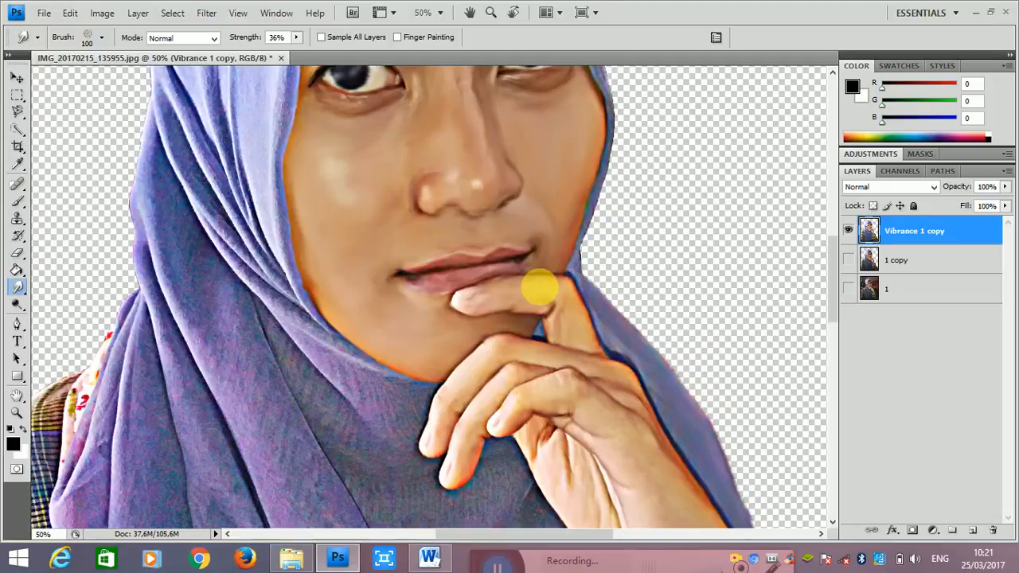
{"action": "mouse_move", "coordinate": [557, 311]}
{"action": "left_mouse_down"}
{"action": "mouse_move", "coordinate": [545, 336]}
{"action": "mouse_move", "coordinate": [536, 329]}
{"action": "mouse_move", "coordinate": [588, 309]}
{"action": "mouse_move", "coordinate": [596, 219]}
{"action": "mouse_move", "coordinate": [576, 262]}
{"action": "mouse_move", "coordinate": [594, 280]}
{"action": "mouse_move", "coordinate": [602, 246]}
{"action": "left_mouse_up"}
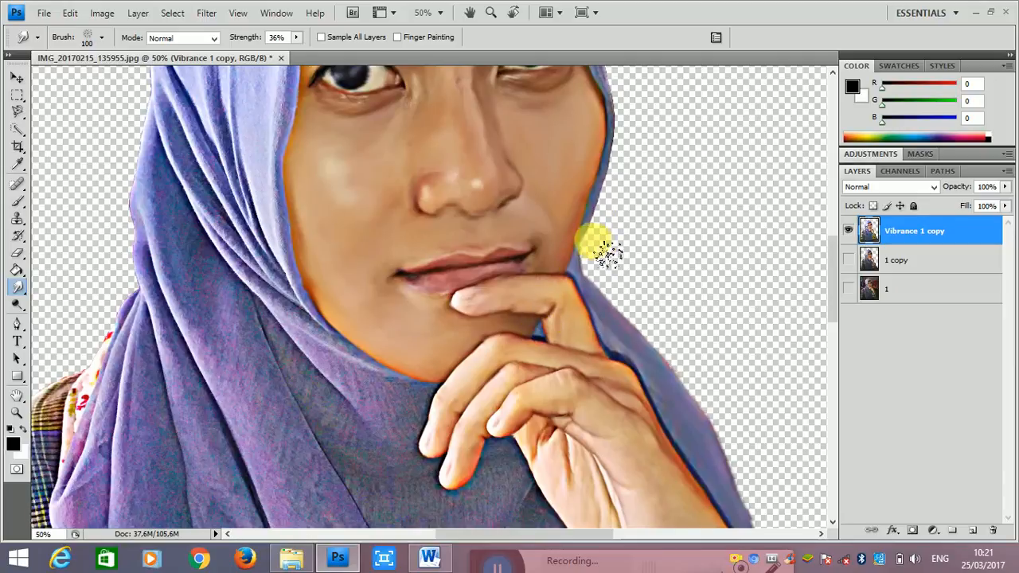
Smudge the narrow headscarf edge along the right side of the face smooth, from the jaw up to the temple
{"action": "scroll", "coordinate": [610, 254], "scroll_direction": "up", "scroll_amount": 4}
{"action": "mouse_move", "coordinate": [620, 207]}
{"action": "left_mouse_down"}
{"action": "mouse_move", "coordinate": [628, 255]}
{"action": "mouse_move", "coordinate": [607, 322]}
{"action": "mouse_move", "coordinate": [631, 253]}
{"action": "mouse_move", "coordinate": [599, 347]}
{"action": "left_mouse_up"}
{"action": "scroll", "coordinate": [605, 302], "scroll_direction": "up", "scroll_amount": 4}
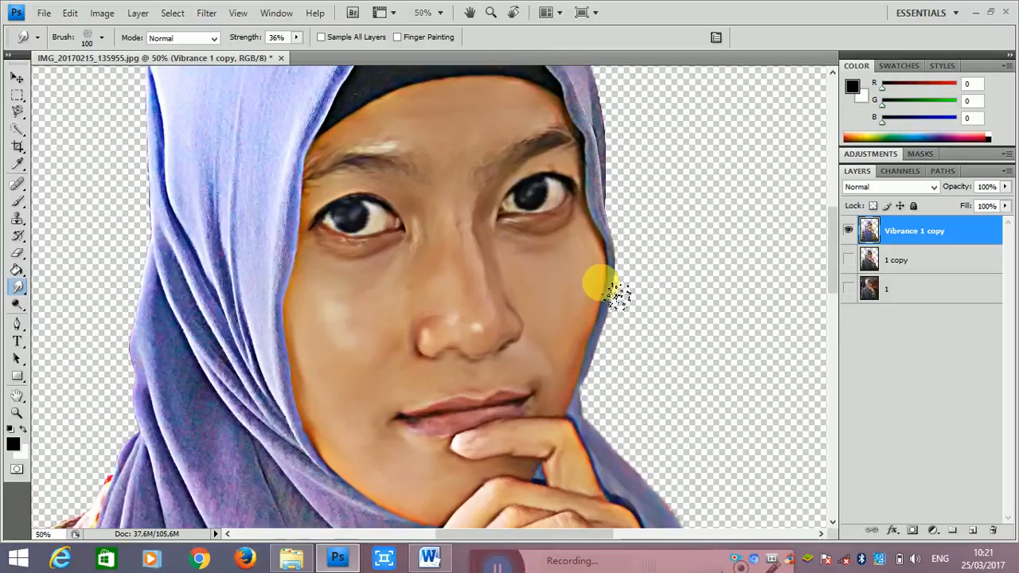
{"action": "mouse_move", "coordinate": [626, 291]}
{"action": "left_mouse_down"}
{"action": "mouse_move", "coordinate": [607, 167]}
{"action": "mouse_move", "coordinate": [616, 322]}
{"action": "mouse_move", "coordinate": [634, 301]}
{"action": "mouse_move", "coordinate": [619, 260]}
{"action": "left_mouse_up"}
{"action": "scroll", "coordinate": [614, 249], "scroll_direction": "up", "scroll_amount": 5}
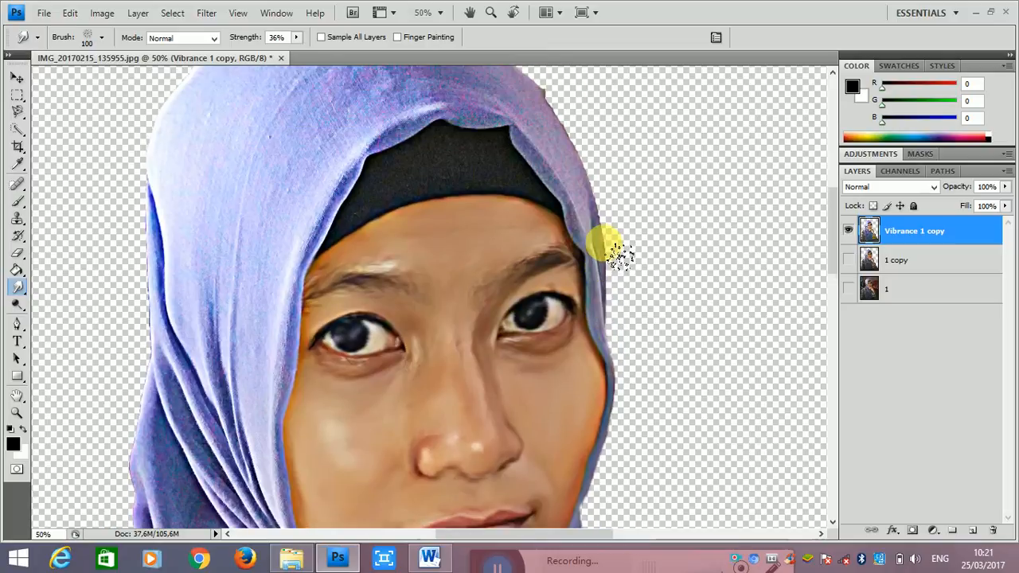
Smudge the black inner cap above the forehead and the headscarf's folded front edge around it smooth
{"action": "mouse_move", "coordinate": [504, 261]}
{"action": "left_mouse_down"}
{"action": "mouse_move", "coordinate": [533, 235]}
{"action": "mouse_move", "coordinate": [555, 257]}
{"action": "mouse_move", "coordinate": [485, 240]}
{"action": "mouse_move", "coordinate": [370, 274]}
{"action": "mouse_move", "coordinate": [424, 219]}
{"action": "mouse_move", "coordinate": [358, 279]}
{"action": "mouse_move", "coordinate": [380, 251]}
{"action": "mouse_move", "coordinate": [361, 290]}
{"action": "mouse_move", "coordinate": [350, 279]}
{"action": "mouse_move", "coordinate": [329, 284]}
{"action": "mouse_move", "coordinate": [375, 223]}
{"action": "mouse_move", "coordinate": [444, 182]}
{"action": "mouse_move", "coordinate": [434, 188]}
{"action": "mouse_move", "coordinate": [455, 203]}
{"action": "mouse_move", "coordinate": [422, 216]}
{"action": "mouse_move", "coordinate": [469, 241]}
{"action": "mouse_move", "coordinate": [439, 233]}
{"action": "mouse_move", "coordinate": [365, 280]}
{"action": "mouse_move", "coordinate": [459, 252]}
{"action": "mouse_move", "coordinate": [559, 268]}
{"action": "mouse_move", "coordinate": [494, 194]}
{"action": "left_mouse_up"}
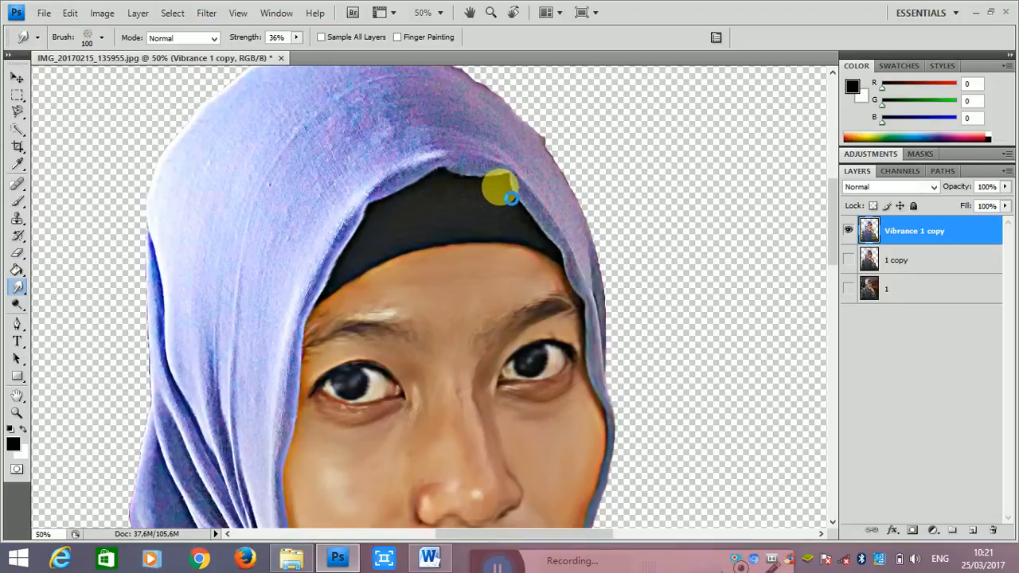
{"action": "mouse_move", "coordinate": [591, 283]}
{"action": "left_mouse_down"}
{"action": "mouse_move", "coordinate": [573, 198]}
{"action": "mouse_move", "coordinate": [600, 243]}
{"action": "mouse_move", "coordinate": [613, 306]}
{"action": "mouse_move", "coordinate": [594, 238]}
{"action": "mouse_move", "coordinate": [619, 328]}
{"action": "mouse_move", "coordinate": [560, 221]}
{"action": "mouse_move", "coordinate": [551, 228]}
{"action": "mouse_move", "coordinate": [527, 193]}
{"action": "mouse_move", "coordinate": [549, 219]}
{"action": "mouse_move", "coordinate": [614, 241]}
{"action": "mouse_move", "coordinate": [593, 195]}
{"action": "mouse_move", "coordinate": [593, 219]}
{"action": "mouse_move", "coordinate": [547, 153]}
{"action": "mouse_move", "coordinate": [573, 182]}
{"action": "mouse_move", "coordinate": [525, 141]}
{"action": "mouse_move", "coordinate": [562, 203]}
{"action": "mouse_move", "coordinate": [524, 176]}
{"action": "mouse_move", "coordinate": [540, 205]}
{"action": "mouse_move", "coordinate": [510, 156]}
{"action": "mouse_move", "coordinate": [469, 149]}
{"action": "mouse_move", "coordinate": [491, 167]}
{"action": "mouse_move", "coordinate": [456, 156]}
{"action": "mouse_move", "coordinate": [497, 163]}
{"action": "mouse_move", "coordinate": [473, 174]}
{"action": "mouse_move", "coordinate": [435, 162]}
{"action": "mouse_move", "coordinate": [495, 173]}
{"action": "mouse_move", "coordinate": [494, 149]}
{"action": "mouse_move", "coordinate": [449, 135]}
{"action": "mouse_move", "coordinate": [522, 141]}
{"action": "mouse_move", "coordinate": [476, 136]}
{"action": "mouse_move", "coordinate": [517, 144]}
{"action": "mouse_move", "coordinate": [442, 106]}
{"action": "mouse_move", "coordinate": [511, 129]}
{"action": "mouse_move", "coordinate": [503, 115]}
{"action": "mouse_move", "coordinate": [481, 110]}
{"action": "mouse_move", "coordinate": [455, 163]}
{"action": "mouse_move", "coordinate": [498, 171]}
{"action": "mouse_move", "coordinate": [520, 199]}
{"action": "mouse_move", "coordinate": [469, 143]}
{"action": "mouse_move", "coordinate": [406, 130]}
{"action": "mouse_move", "coordinate": [515, 188]}
{"action": "mouse_move", "coordinate": [406, 122]}
{"action": "mouse_move", "coordinate": [350, 117]}
{"action": "mouse_move", "coordinate": [451, 140]}
{"action": "mouse_move", "coordinate": [341, 130]}
{"action": "mouse_move", "coordinate": [367, 161]}
{"action": "left_mouse_up"}
{"action": "scroll", "coordinate": [489, 170], "scroll_direction": "up", "scroll_amount": 3}
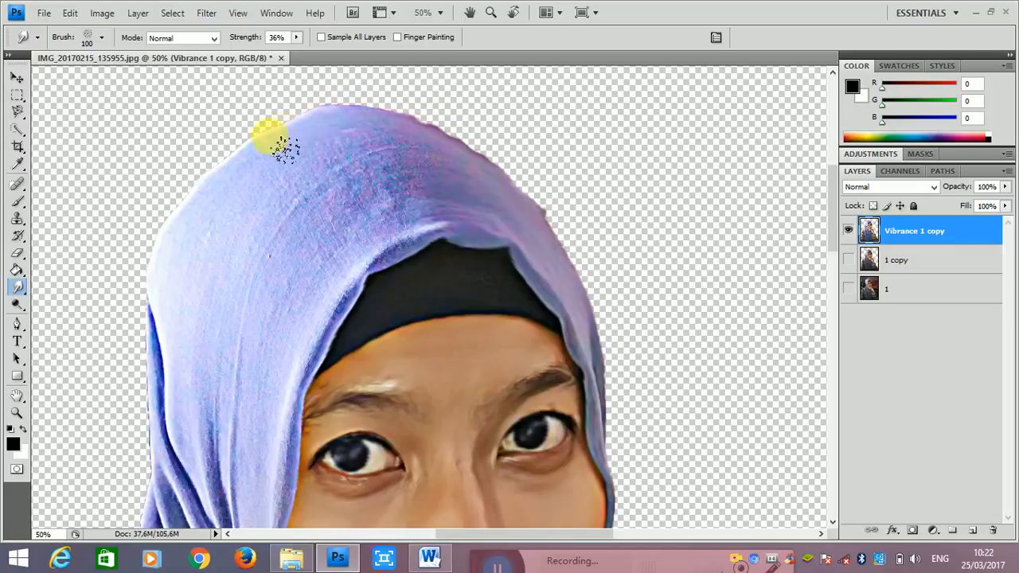
Smudge the headscarf's crown and the upper side beside the black inner cap smooth with a 100-pixel brush
{"action": "mouse_move", "coordinate": [284, 147]}
{"action": "left_mouse_down"}
{"action": "mouse_move", "coordinate": [346, 167]}
{"action": "mouse_move", "coordinate": [398, 169]}
{"action": "mouse_move", "coordinate": [392, 152]}
{"action": "mouse_move", "coordinate": [409, 153]}
{"action": "mouse_move", "coordinate": [372, 142]}
{"action": "mouse_move", "coordinate": [373, 130]}
{"action": "mouse_move", "coordinate": [346, 143]}
{"action": "mouse_move", "coordinate": [398, 161]}
{"action": "mouse_move", "coordinate": [402, 175]}
{"action": "mouse_move", "coordinate": [359, 163]}
{"action": "mouse_move", "coordinate": [433, 187]}
{"action": "mouse_move", "coordinate": [441, 205]}
{"action": "mouse_move", "coordinate": [449, 199]}
{"action": "mouse_move", "coordinate": [422, 164]}
{"action": "mouse_move", "coordinate": [449, 191]}
{"action": "mouse_move", "coordinate": [443, 202]}
{"action": "mouse_move", "coordinate": [420, 177]}
{"action": "left_mouse_up"}
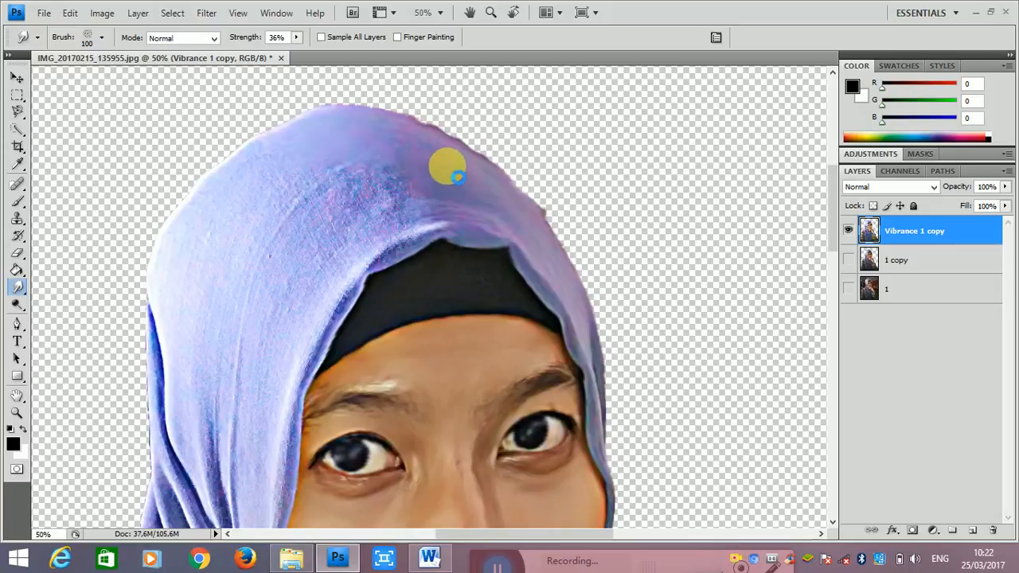
{"action": "mouse_move", "coordinate": [459, 186]}
{"action": "left_mouse_down"}
{"action": "mouse_move", "coordinate": [336, 183]}
{"action": "mouse_move", "coordinate": [379, 183]}
{"action": "mouse_move", "coordinate": [400, 203]}
{"action": "mouse_move", "coordinate": [367, 223]}
{"action": "mouse_move", "coordinate": [320, 222]}
{"action": "mouse_move", "coordinate": [301, 200]}
{"action": "mouse_move", "coordinate": [326, 181]}
{"action": "mouse_move", "coordinate": [312, 167]}
{"action": "mouse_move", "coordinate": [280, 193]}
{"action": "mouse_move", "coordinate": [304, 204]}
{"action": "mouse_move", "coordinate": [270, 177]}
{"action": "left_mouse_up"}
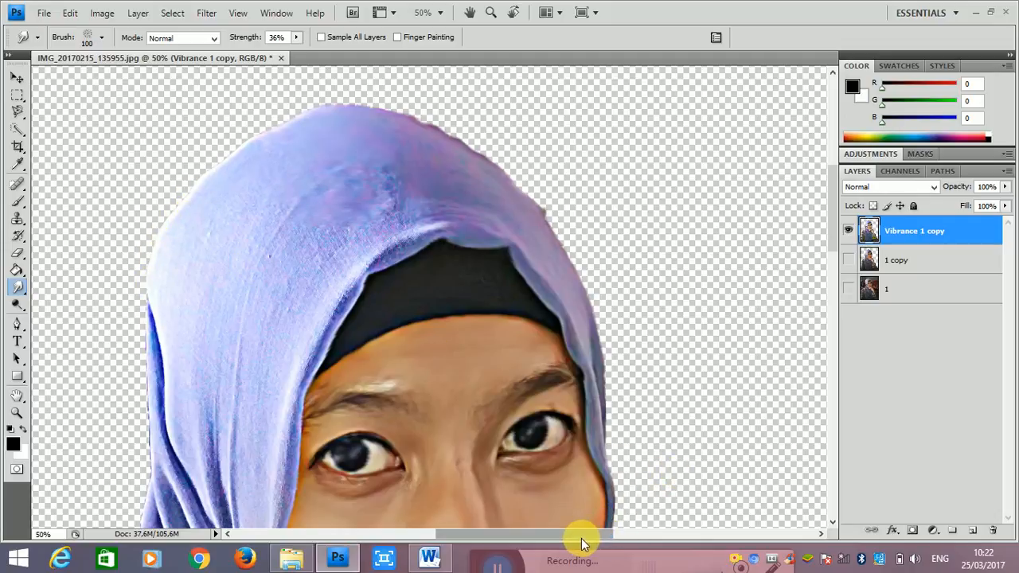
{"action": "left_click_drag", "start_coordinate": [582, 538], "coordinate": [554, 538]}
{"action": "mouse_move", "coordinate": [494, 406]}
{"action": "left_mouse_down"}
{"action": "mouse_move", "coordinate": [465, 255]}
{"action": "mouse_move", "coordinate": [514, 213]}
{"action": "mouse_move", "coordinate": [521, 245]}
{"action": "mouse_move", "coordinate": [540, 238]}
{"action": "mouse_move", "coordinate": [437, 295]}
{"action": "mouse_move", "coordinate": [493, 257]}
{"action": "mouse_move", "coordinate": [409, 371]}
{"action": "mouse_move", "coordinate": [424, 316]}
{"action": "mouse_move", "coordinate": [513, 202]}
{"action": "mouse_move", "coordinate": [461, 223]}
{"action": "mouse_move", "coordinate": [409, 282]}
{"action": "left_mouse_up"}
{"action": "scroll", "coordinate": [418, 314], "scroll_direction": "down", "scroll_amount": 1}
{"action": "mouse_move", "coordinate": [362, 374]}
{"action": "left_mouse_down"}
{"action": "mouse_move", "coordinate": [429, 216]}
{"action": "mouse_move", "coordinate": [392, 280]}
{"action": "mouse_move", "coordinate": [386, 221]}
{"action": "mouse_move", "coordinate": [362, 301]}
{"action": "left_mouse_up"}
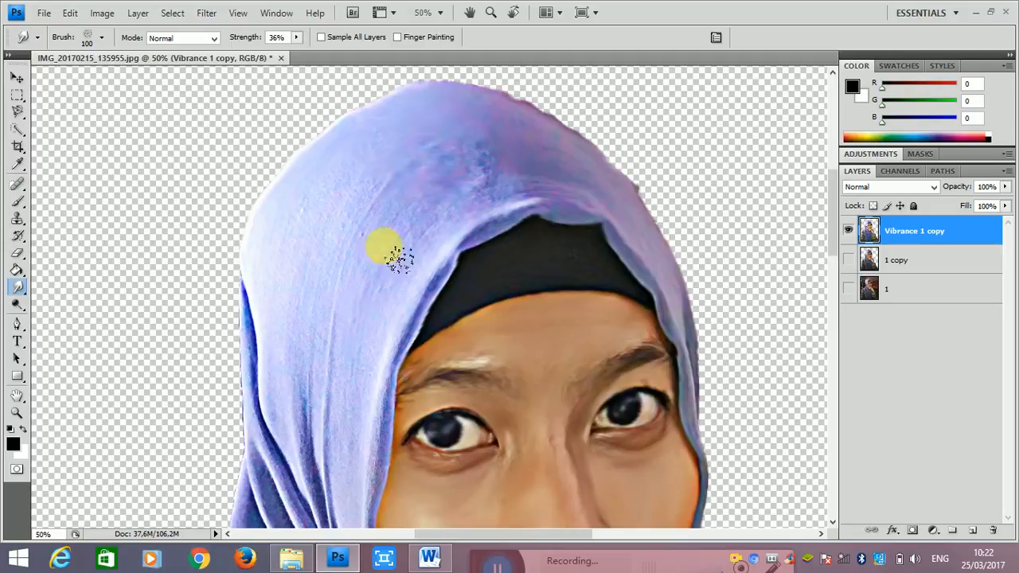
Smudge the broad side of the headscarf beside the cap and forehead smooth, enlarging the brush to 125 and 150 pixels
{"action": "mouse_move", "coordinate": [398, 258]}
{"action": "left_mouse_down"}
{"action": "mouse_move", "coordinate": [516, 184]}
{"action": "mouse_move", "coordinate": [432, 186]}
{"action": "mouse_move", "coordinate": [381, 237]}
{"action": "left_mouse_up"}
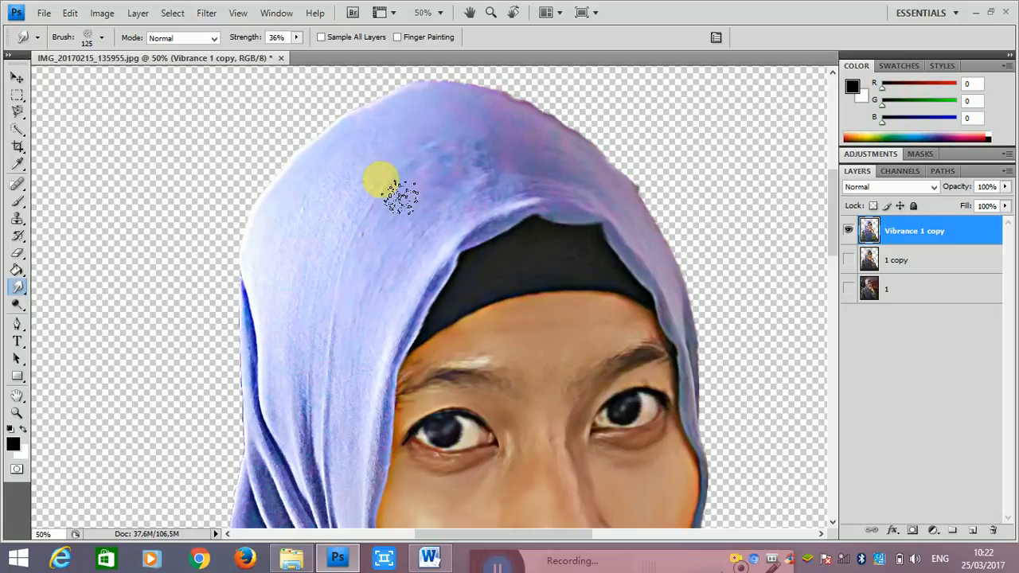
{"action": "mouse_move", "coordinate": [394, 196]}
{"action": "left_mouse_down"}
{"action": "mouse_move", "coordinate": [353, 256]}
{"action": "mouse_move", "coordinate": [335, 229]}
{"action": "left_mouse_up"}
{"action": "mouse_move", "coordinate": [296, 351]}
{"action": "left_mouse_down"}
{"action": "mouse_move", "coordinate": [273, 276]}
{"action": "mouse_move", "coordinate": [267, 438]}
{"action": "left_mouse_up"}
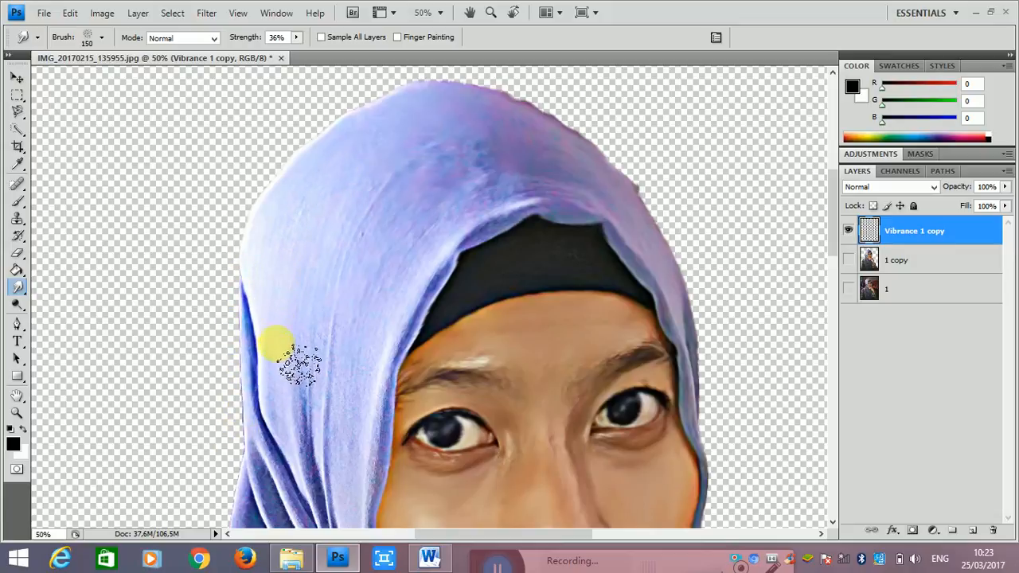
{"action": "scroll", "coordinate": [299, 366], "scroll_direction": "down", "scroll_amount": 1}
{"action": "mouse_move", "coordinate": [425, 257]}
{"action": "left_mouse_down"}
{"action": "mouse_move", "coordinate": [492, 223]}
{"action": "mouse_move", "coordinate": [513, 193]}
{"action": "mouse_move", "coordinate": [446, 250]}
{"action": "mouse_move", "coordinate": [514, 213]}
{"action": "left_mouse_up"}
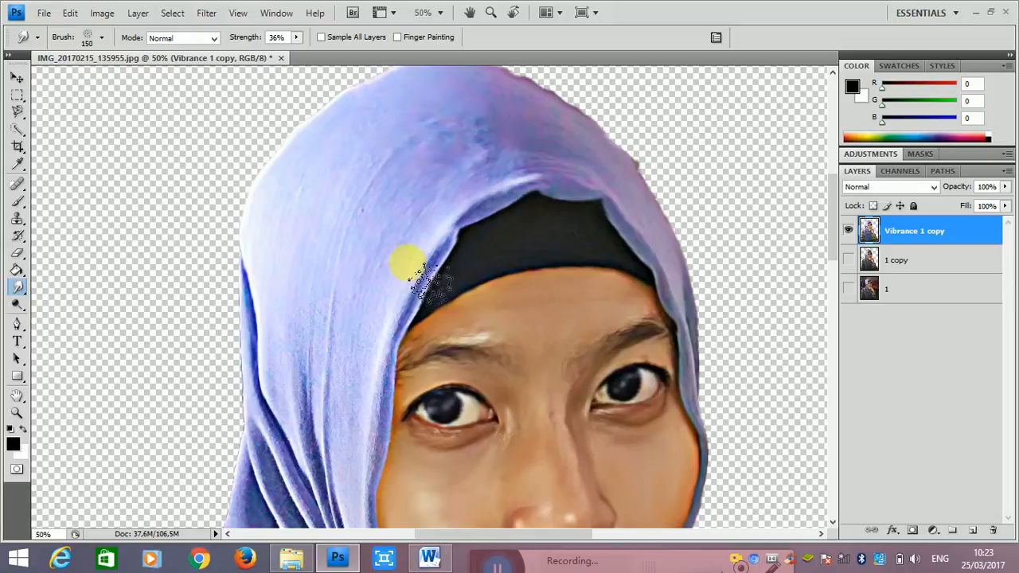
{"action": "mouse_move", "coordinate": [429, 280]}
{"action": "left_mouse_down"}
{"action": "mouse_move", "coordinate": [380, 449]}
{"action": "mouse_move", "coordinate": [316, 380]}
{"action": "mouse_move", "coordinate": [358, 271]}
{"action": "mouse_move", "coordinate": [329, 438]}
{"action": "mouse_move", "coordinate": [299, 444]}
{"action": "mouse_move", "coordinate": [331, 346]}
{"action": "left_mouse_up"}
Smudge the headscarf folds beside the eye and cheek smooth, out to the scarf's outer edge
{"action": "scroll", "coordinate": [334, 326], "scroll_direction": "down", "scroll_amount": 3}
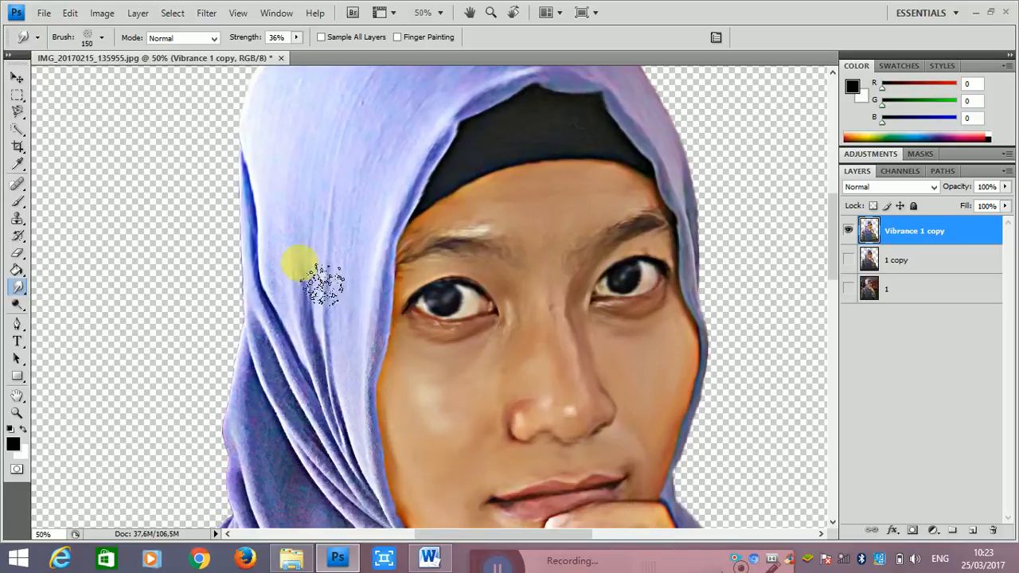
{"action": "mouse_move", "coordinate": [274, 184]}
{"action": "left_mouse_down"}
{"action": "mouse_move", "coordinate": [289, 370]}
{"action": "mouse_move", "coordinate": [305, 423]}
{"action": "mouse_move", "coordinate": [348, 482]}
{"action": "mouse_move", "coordinate": [318, 319]}
{"action": "mouse_move", "coordinate": [350, 464]}
{"action": "mouse_move", "coordinate": [346, 334]}
{"action": "mouse_move", "coordinate": [374, 327]}
{"action": "mouse_move", "coordinate": [352, 409]}
{"action": "mouse_move", "coordinate": [374, 487]}
{"action": "mouse_move", "coordinate": [318, 325]}
{"action": "left_mouse_up"}
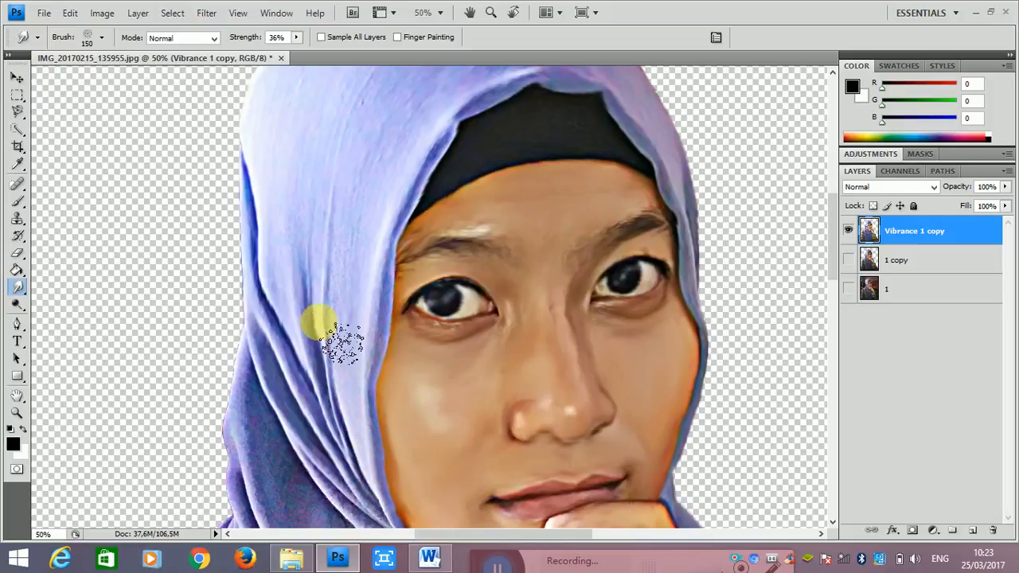
{"action": "scroll", "coordinate": [328, 309], "scroll_direction": "down", "scroll_amount": 1}
{"action": "mouse_move", "coordinate": [351, 144]}
{"action": "left_mouse_down"}
{"action": "mouse_move", "coordinate": [337, 221]}
{"action": "mouse_move", "coordinate": [348, 275]}
{"action": "mouse_move", "coordinate": [343, 391]}
{"action": "mouse_move", "coordinate": [385, 487]}
{"action": "mouse_move", "coordinate": [272, 325]}
{"action": "left_mouse_up"}
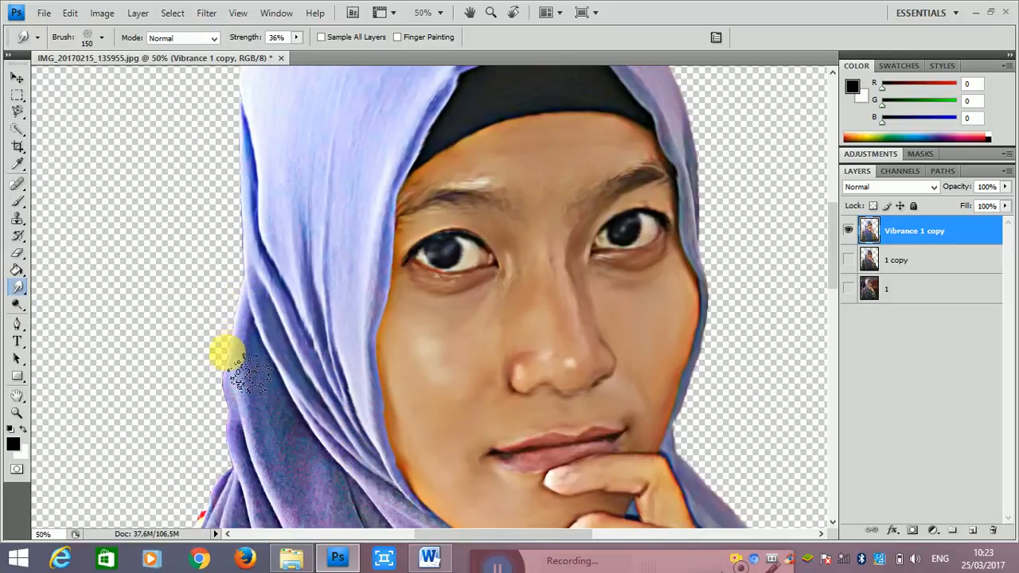
{"action": "mouse_move", "coordinate": [249, 372]}
{"action": "left_mouse_down"}
{"action": "mouse_move", "coordinate": [255, 434]}
{"action": "mouse_move", "coordinate": [285, 419]}
{"action": "mouse_move", "coordinate": [344, 362]}
{"action": "left_mouse_up"}
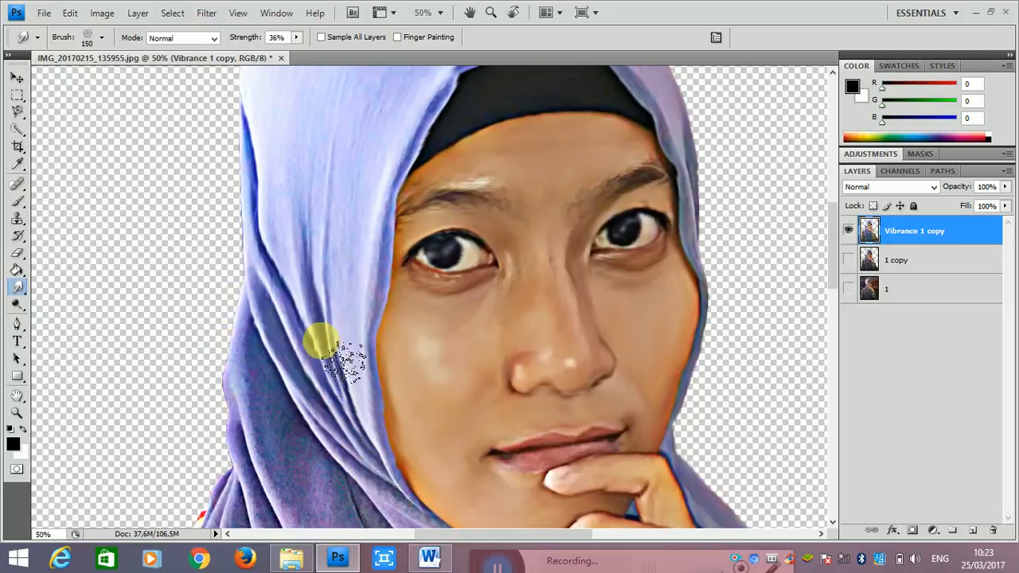
Smudge the converging headscarf folds beside the lower cheek and jaw smooth along their direction
{"action": "scroll", "coordinate": [289, 367], "scroll_direction": "down", "scroll_amount": 3}
{"action": "mouse_move", "coordinate": [280, 226]}
{"action": "left_mouse_down"}
{"action": "mouse_move", "coordinate": [328, 395]}
{"action": "mouse_move", "coordinate": [266, 268]}
{"action": "mouse_move", "coordinate": [265, 305]}
{"action": "mouse_move", "coordinate": [315, 488]}
{"action": "mouse_move", "coordinate": [301, 449]}
{"action": "mouse_move", "coordinate": [309, 397]}
{"action": "mouse_move", "coordinate": [344, 322]}
{"action": "left_mouse_up"}
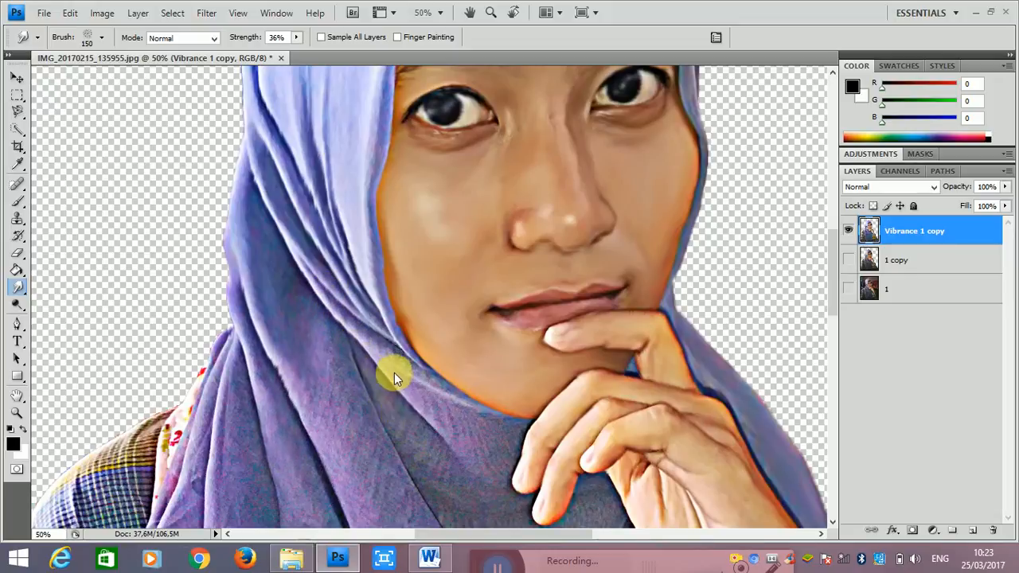
{"action": "mouse_move", "coordinate": [382, 344]}
{"action": "left_mouse_down"}
{"action": "mouse_move", "coordinate": [508, 438]}
{"action": "mouse_move", "coordinate": [411, 371]}
{"action": "mouse_move", "coordinate": [357, 297]}
{"action": "mouse_move", "coordinate": [331, 223]}
{"action": "mouse_move", "coordinate": [352, 368]}
{"action": "left_mouse_up"}
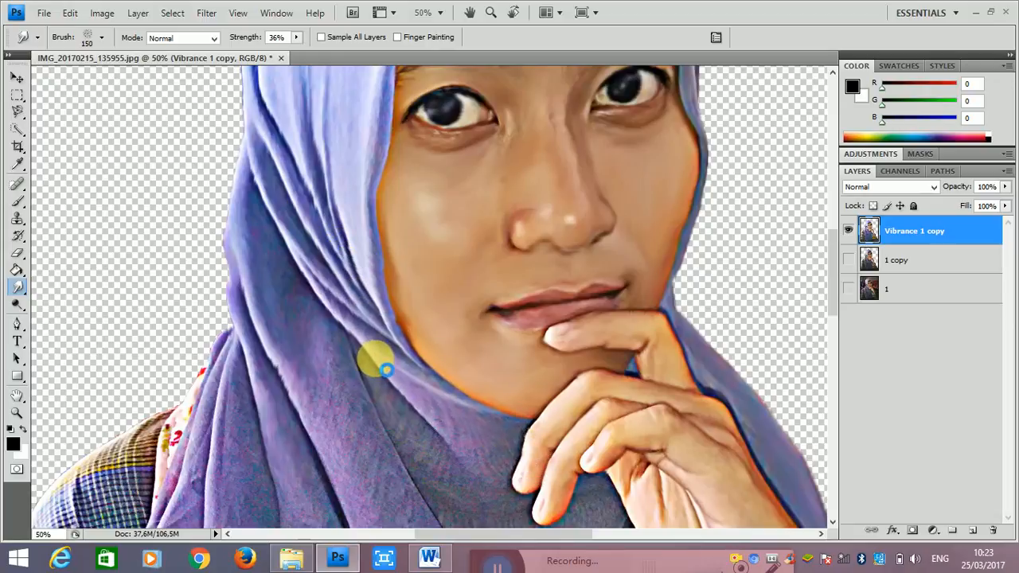
Smudge the headscarf folds hanging beside the plaid shoulder smooth, from the neck down over the chest
{"action": "scroll", "coordinate": [373, 377], "scroll_direction": "down", "scroll_amount": 6}
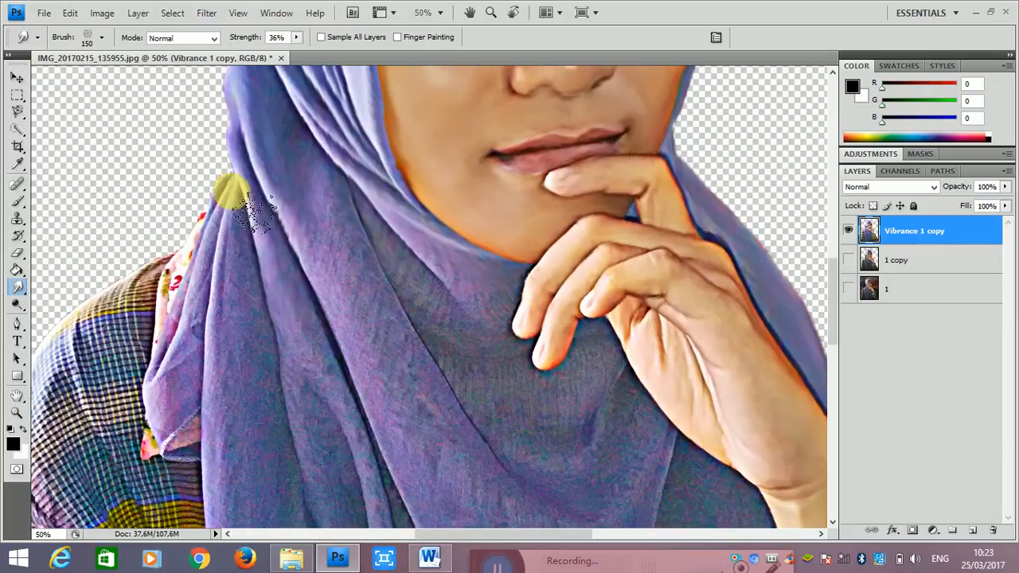
{"action": "mouse_move", "coordinate": [243, 221]}
{"action": "left_mouse_down"}
{"action": "mouse_move", "coordinate": [206, 303]}
{"action": "mouse_move", "coordinate": [181, 410]}
{"action": "mouse_move", "coordinate": [203, 405]}
{"action": "mouse_move", "coordinate": [232, 348]}
{"action": "mouse_move", "coordinate": [268, 230]}
{"action": "mouse_move", "coordinate": [247, 277]}
{"action": "left_mouse_up"}
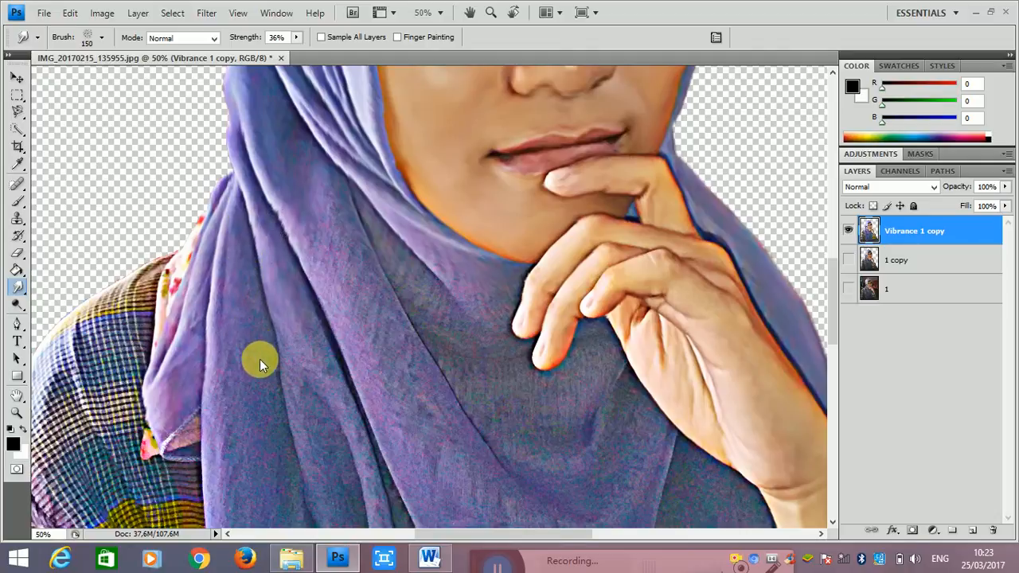
{"action": "mouse_move", "coordinate": [263, 396]}
{"action": "left_mouse_down"}
{"action": "mouse_move", "coordinate": [257, 357]}
{"action": "mouse_move", "coordinate": [284, 228]}
{"action": "mouse_move", "coordinate": [318, 359]}
{"action": "mouse_move", "coordinate": [297, 324]}
{"action": "left_mouse_up"}
{"action": "scroll", "coordinate": [249, 360], "scroll_direction": "down", "scroll_amount": 2}
{"action": "mouse_move", "coordinate": [248, 361]}
{"action": "left_mouse_down"}
{"action": "mouse_move", "coordinate": [220, 255]}
{"action": "mouse_move", "coordinate": [225, 454]}
{"action": "mouse_move", "coordinate": [250, 363]}
{"action": "mouse_move", "coordinate": [250, 241]}
{"action": "mouse_move", "coordinate": [295, 461]}
{"action": "mouse_move", "coordinate": [311, 250]}
{"action": "mouse_move", "coordinate": [338, 293]}
{"action": "mouse_move", "coordinate": [357, 391]}
{"action": "mouse_move", "coordinate": [385, 444]}
{"action": "mouse_move", "coordinate": [393, 430]}
{"action": "left_mouse_up"}
{"action": "scroll", "coordinate": [218, 342], "scroll_direction": "down", "scroll_amount": 1}
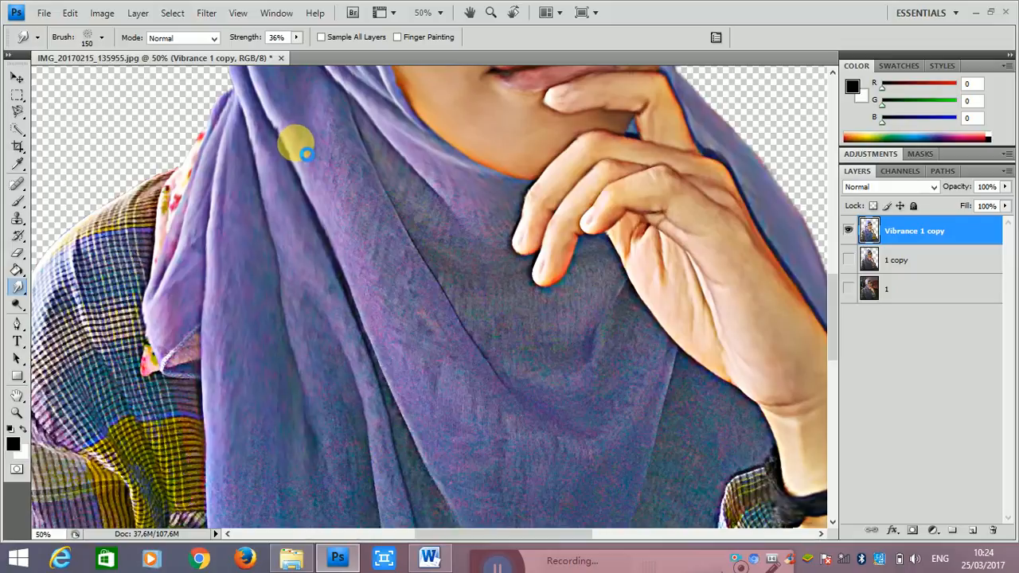
Smudge the diagonal headscarf folds below the chin smooth, up to the fingertips
{"action": "mouse_move", "coordinate": [316, 142]}
{"action": "left_mouse_down"}
{"action": "mouse_move", "coordinate": [318, 118]}
{"action": "mouse_move", "coordinate": [370, 271]}
{"action": "mouse_move", "coordinate": [428, 352]}
{"action": "mouse_move", "coordinate": [358, 114]}
{"action": "left_mouse_up"}
{"action": "mouse_move", "coordinate": [402, 191]}
{"action": "left_mouse_down"}
{"action": "mouse_move", "coordinate": [457, 287]}
{"action": "mouse_move", "coordinate": [504, 342]}
{"action": "left_mouse_up"}
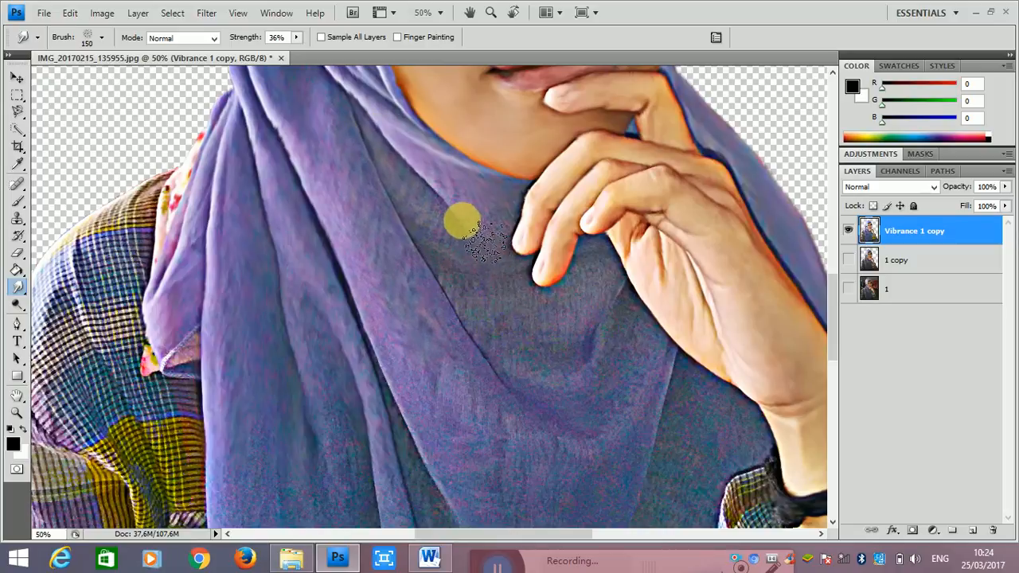
{"action": "left_click_drag", "start_coordinate": [462, 215], "coordinate": [492, 224]}
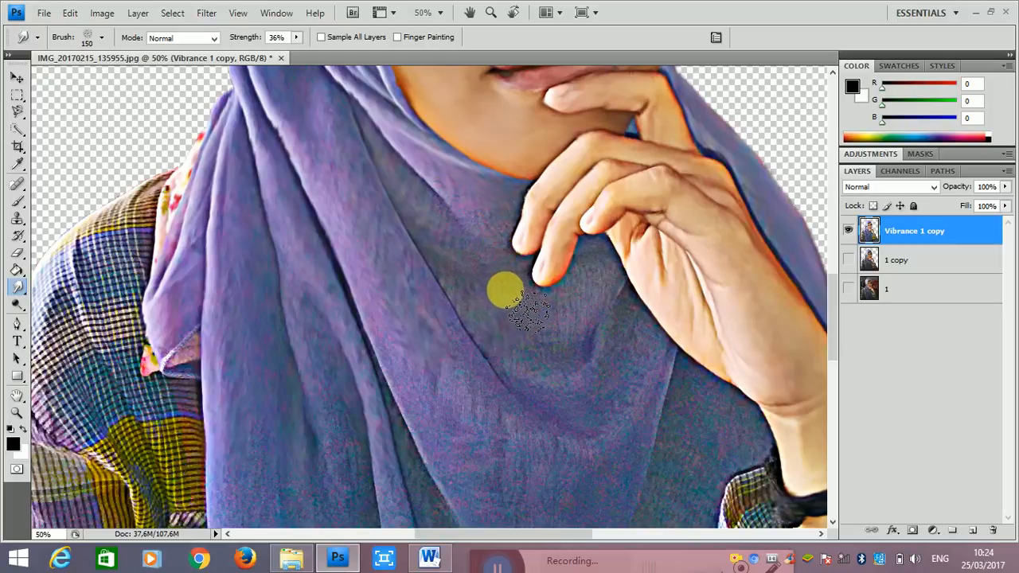
{"action": "left_click", "coordinate": [276, 318]}
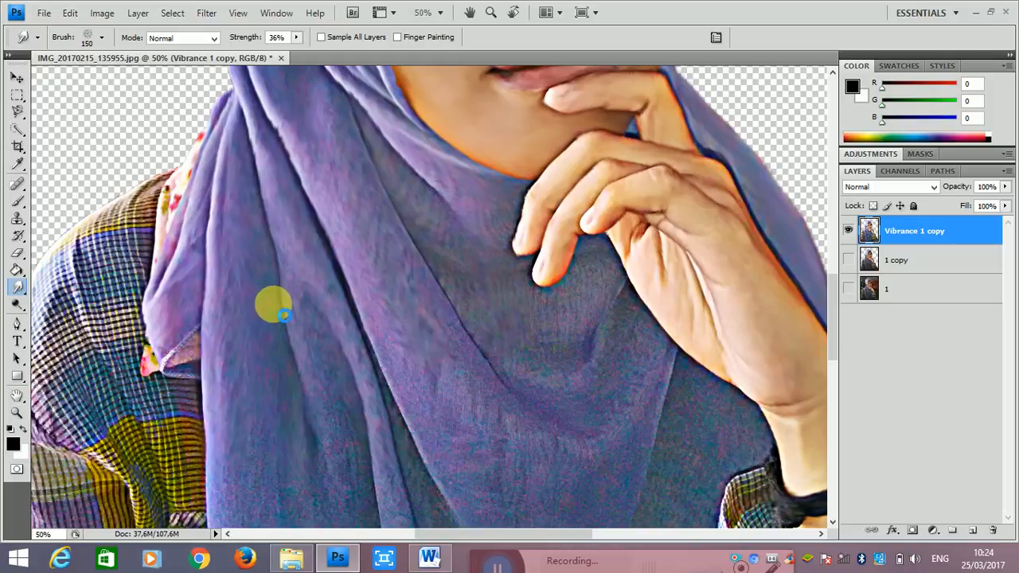
Smudge the draped headscarf over the chest smooth, from the hanging side folds to the area below the fingers
{"action": "scroll", "coordinate": [273, 304], "scroll_direction": "up", "scroll_amount": 2}
{"action": "scroll", "coordinate": [213, 305], "scroll_direction": "down", "scroll_amount": 3}
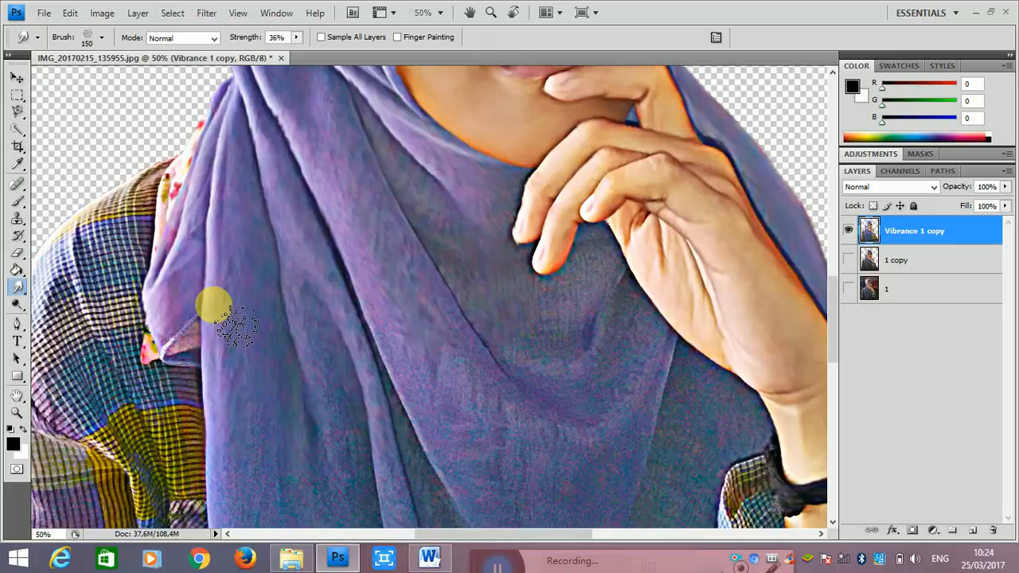
{"action": "scroll", "coordinate": [216, 305], "scroll_direction": "down", "scroll_amount": 5}
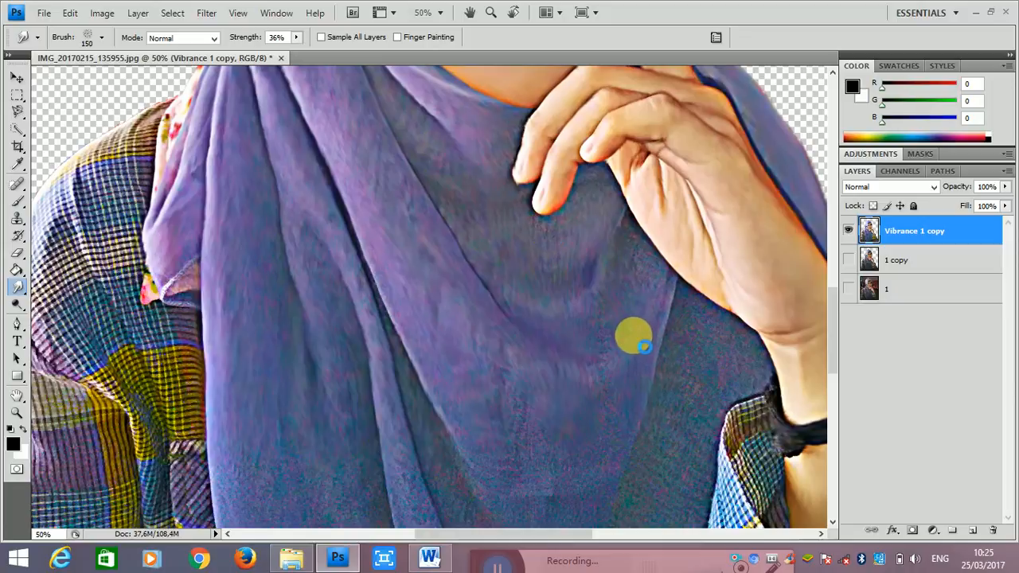
{"action": "scroll", "coordinate": [643, 346], "scroll_direction": "up", "scroll_amount": 1}
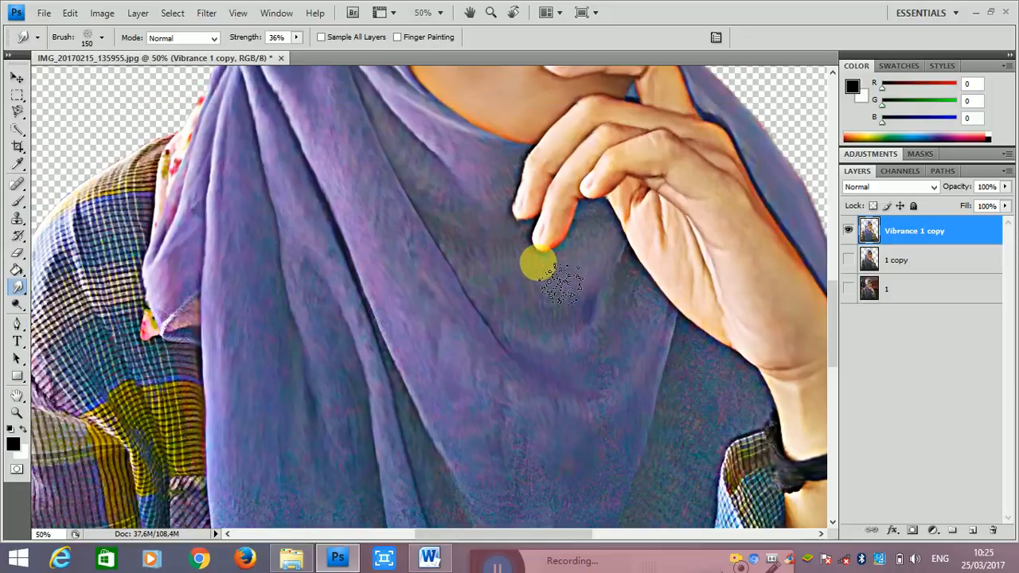
{"action": "mouse_move", "coordinate": [562, 284]}
{"action": "left_mouse_down"}
{"action": "mouse_move", "coordinate": [581, 326]}
{"action": "mouse_move", "coordinate": [608, 317]}
{"action": "left_mouse_up"}
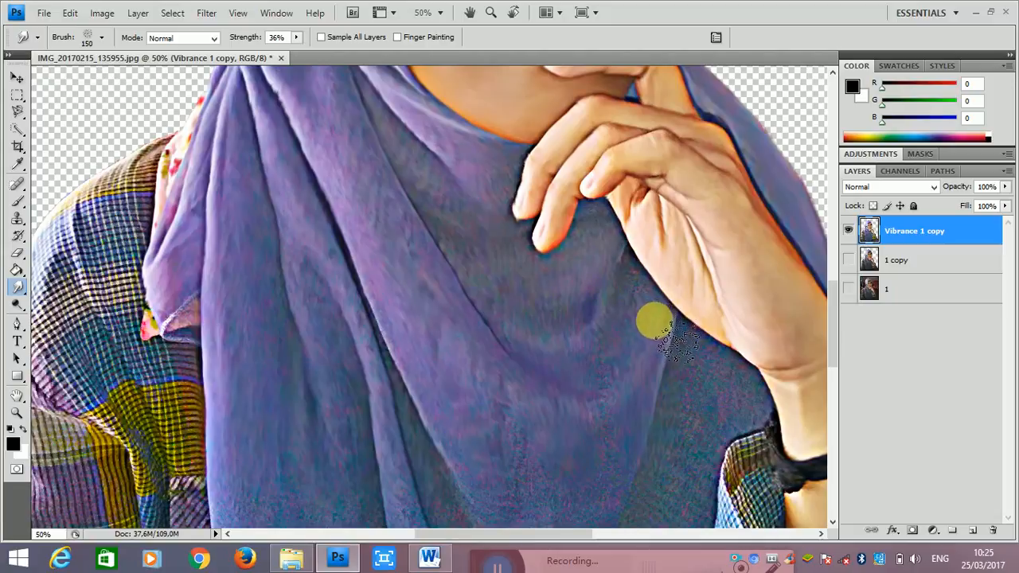
{"action": "scroll", "coordinate": [618, 227], "scroll_direction": "down", "scroll_amount": 1}
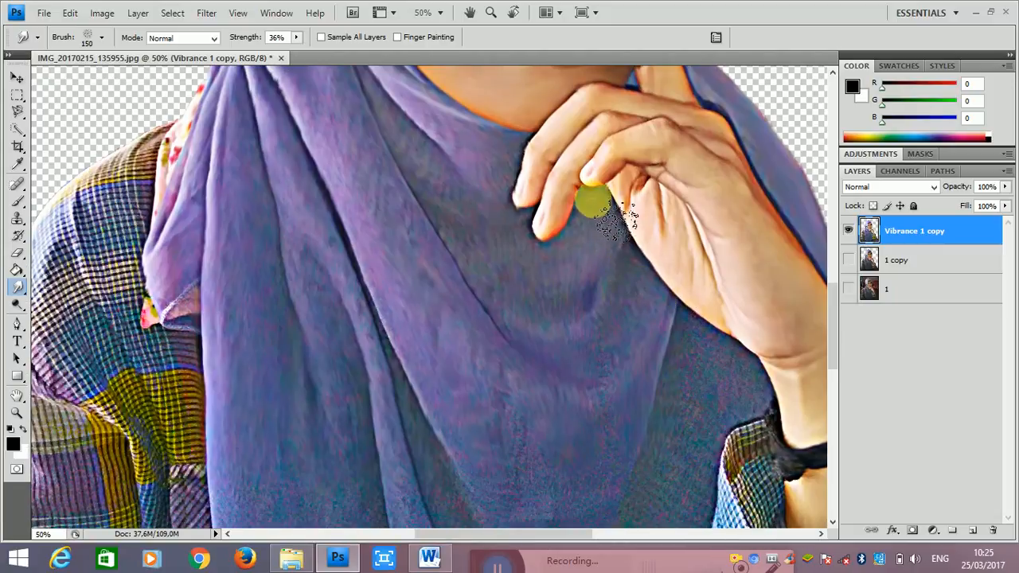
{"action": "scroll", "coordinate": [713, 390], "scroll_direction": "down", "scroll_amount": 1}
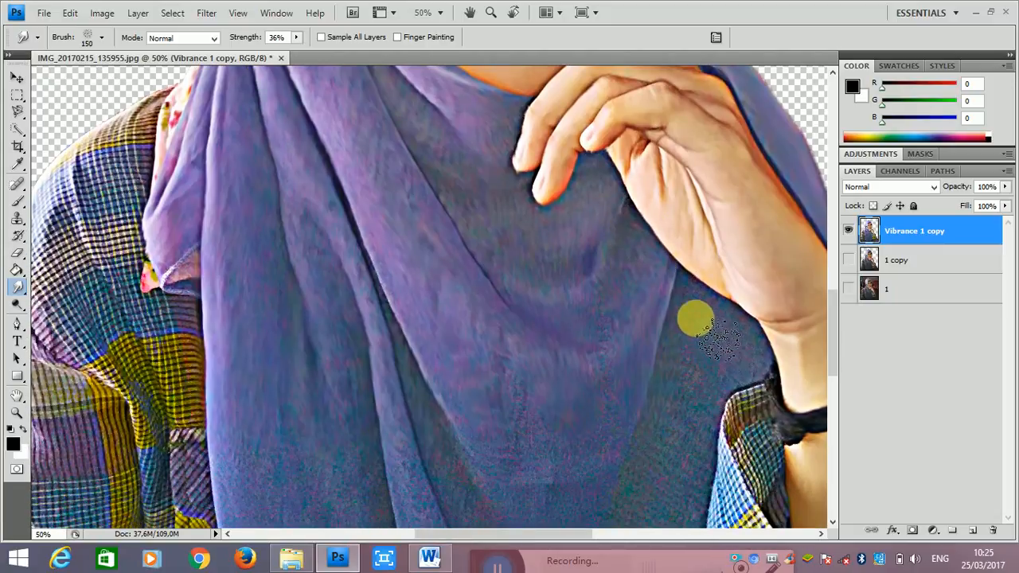
Smudge the headscarf below the wrist and the lower part of the central chest drape smooth
{"action": "mouse_move", "coordinate": [718, 340]}
{"action": "left_mouse_down"}
{"action": "mouse_move", "coordinate": [748, 357]}
{"action": "mouse_move", "coordinate": [737, 394]}
{"action": "mouse_move", "coordinate": [767, 362]}
{"action": "mouse_move", "coordinate": [751, 401]}
{"action": "mouse_move", "coordinate": [713, 461]}
{"action": "mouse_move", "coordinate": [683, 381]}
{"action": "mouse_move", "coordinate": [701, 299]}
{"action": "mouse_move", "coordinate": [698, 372]}
{"action": "mouse_move", "coordinate": [666, 429]}
{"action": "mouse_move", "coordinate": [656, 483]}
{"action": "mouse_move", "coordinate": [624, 342]}
{"action": "mouse_move", "coordinate": [632, 341]}
{"action": "left_mouse_up"}
{"action": "scroll", "coordinate": [696, 363], "scroll_direction": "down", "scroll_amount": 1}
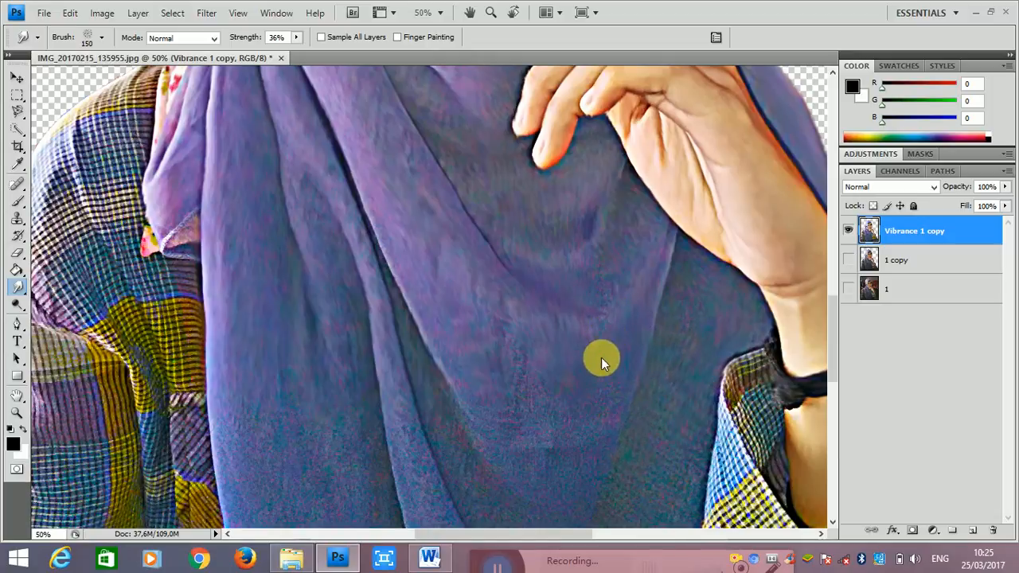
{"action": "mouse_move", "coordinate": [508, 383]}
{"action": "left_mouse_down"}
{"action": "mouse_move", "coordinate": [521, 358]}
{"action": "mouse_move", "coordinate": [559, 476]}
{"action": "mouse_move", "coordinate": [479, 447]}
{"action": "mouse_move", "coordinate": [449, 388]}
{"action": "mouse_move", "coordinate": [518, 485]}
{"action": "mouse_move", "coordinate": [531, 379]}
{"action": "mouse_move", "coordinate": [532, 472]}
{"action": "mouse_move", "coordinate": [518, 456]}
{"action": "mouse_move", "coordinate": [564, 381]}
{"action": "left_mouse_up"}
{"action": "scroll", "coordinate": [667, 388], "scroll_direction": "down", "scroll_amount": 2}
{"action": "scroll", "coordinate": [666, 388], "scroll_direction": "down", "scroll_amount": 2}
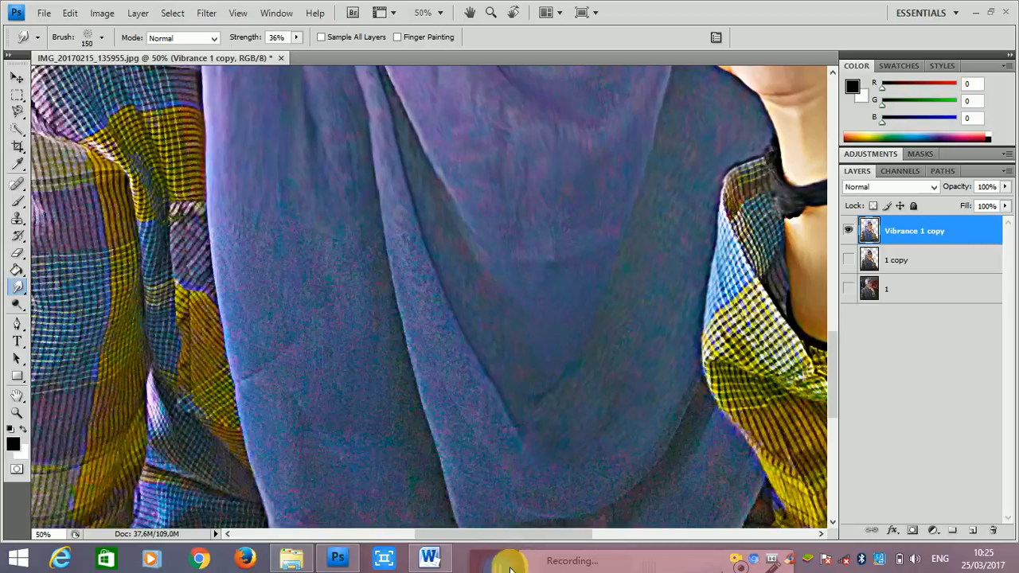
{"action": "left_click_drag", "start_coordinate": [783, 459], "coordinate": [870, 424]}
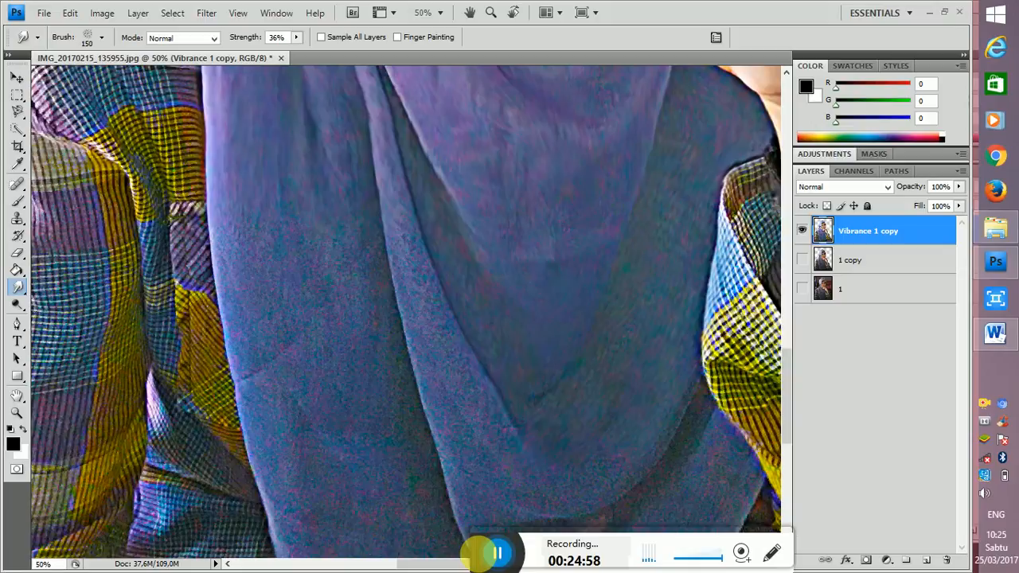
{"action": "left_click_drag", "start_coordinate": [497, 556], "coordinate": [507, 544]}
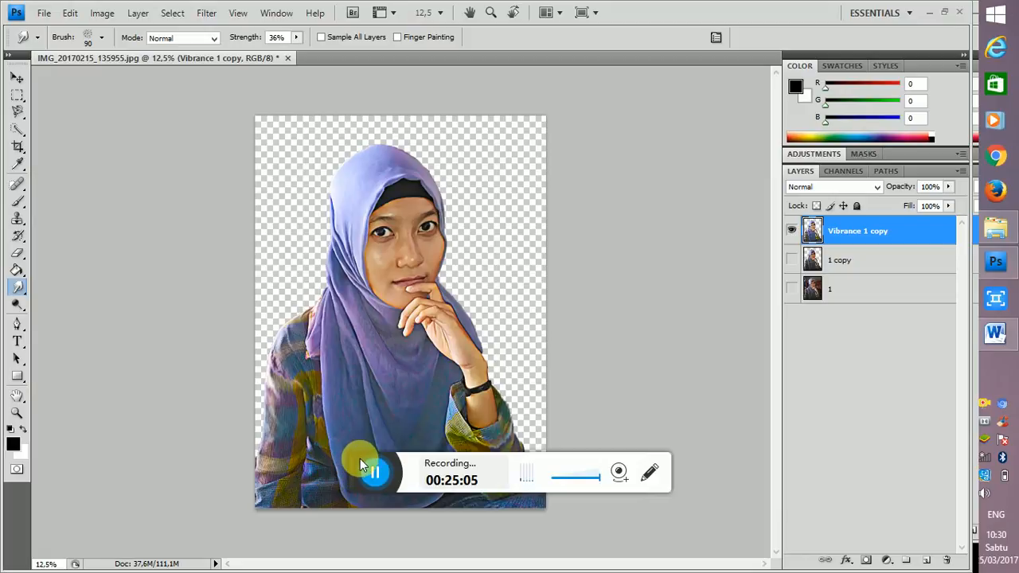
{"action": "left_click_drag", "start_coordinate": [368, 470], "coordinate": [494, 571]}
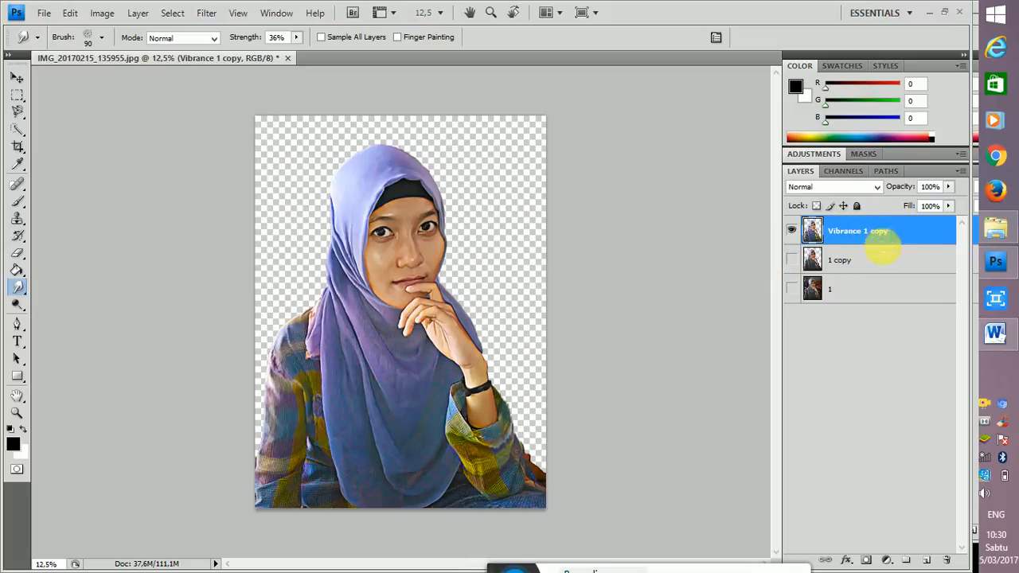
Duplicate the "Vibrance 1 copy" layer and hide the original
{"action": "left_click", "coordinate": [17, 77]}
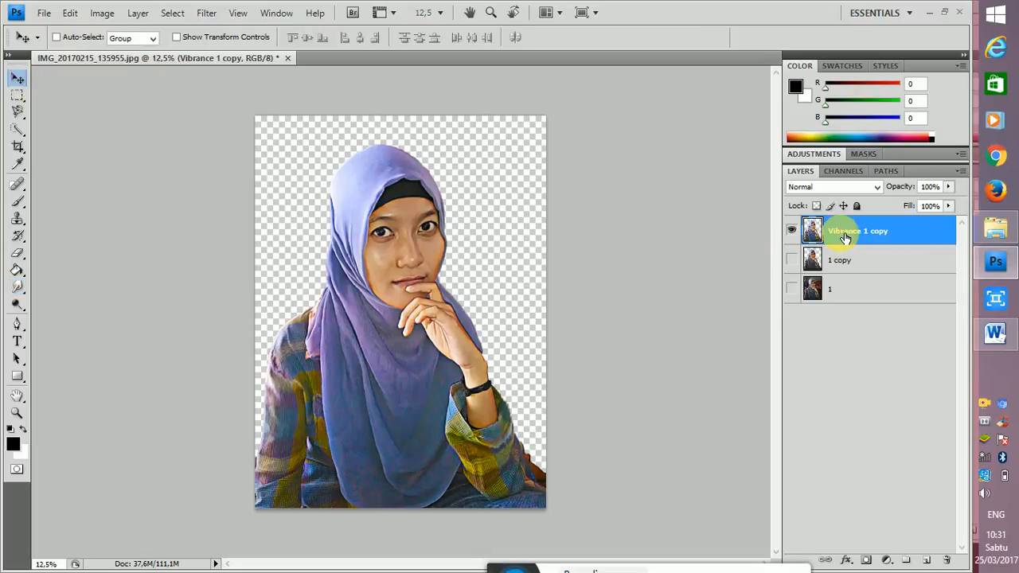
{"action": "key", "text": "ctrl+j"}
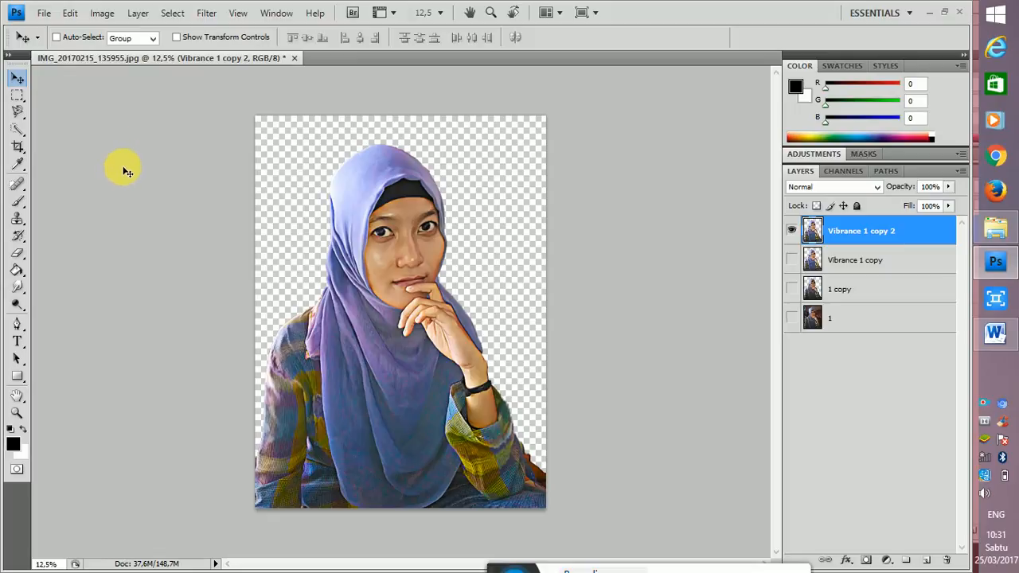
Crop outward beyond the image on all four sides to enlarge the transparent canvas around the woman
{"action": "left_click", "coordinate": [17, 148]}
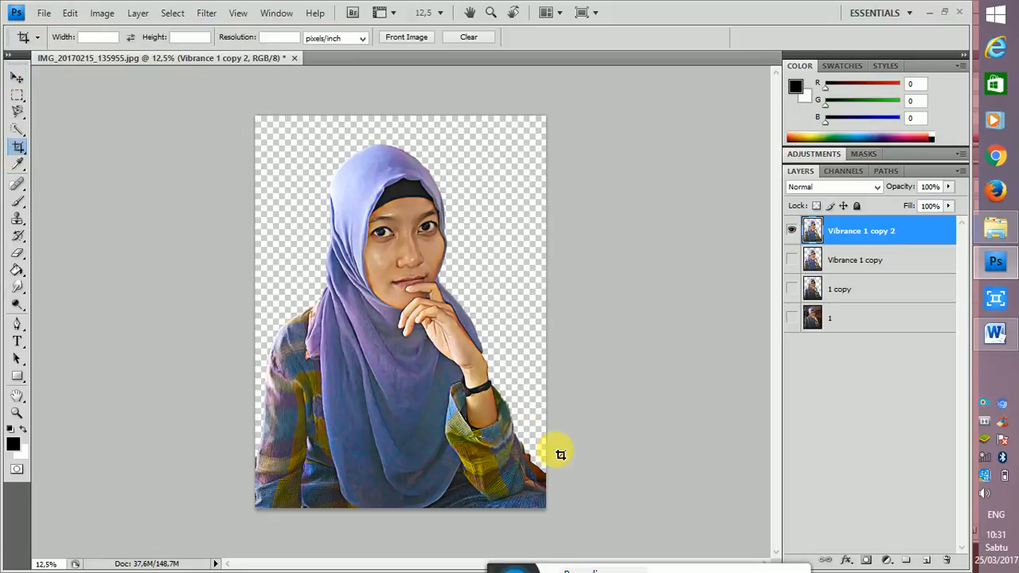
{"action": "left_click_drag", "start_coordinate": [555, 478], "coordinate": [256, 118]}
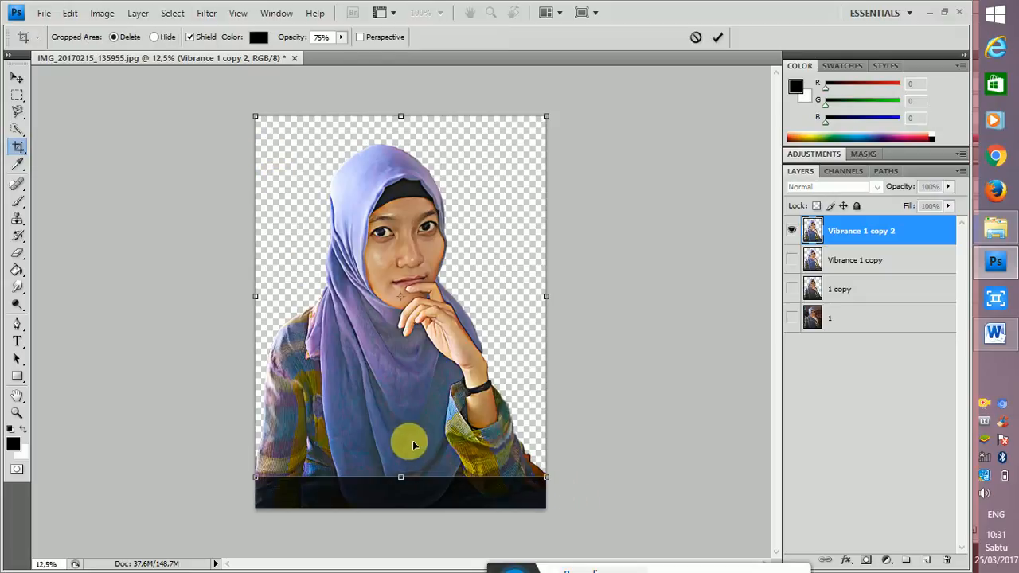
{"action": "left_click_drag", "start_coordinate": [400, 477], "coordinate": [412, 529]}
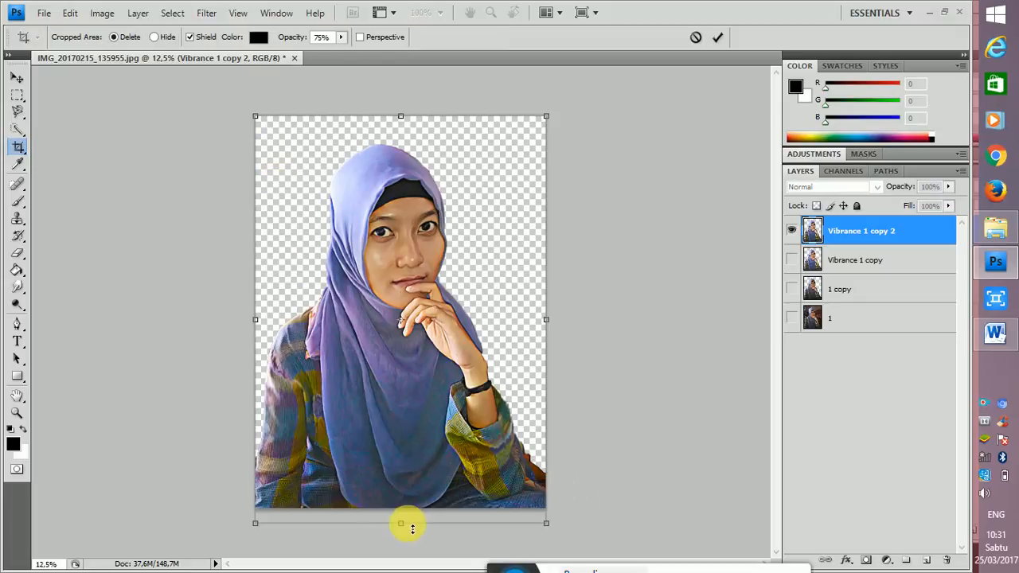
{"action": "left_click_drag", "start_coordinate": [263, 328], "coordinate": [202, 329]}
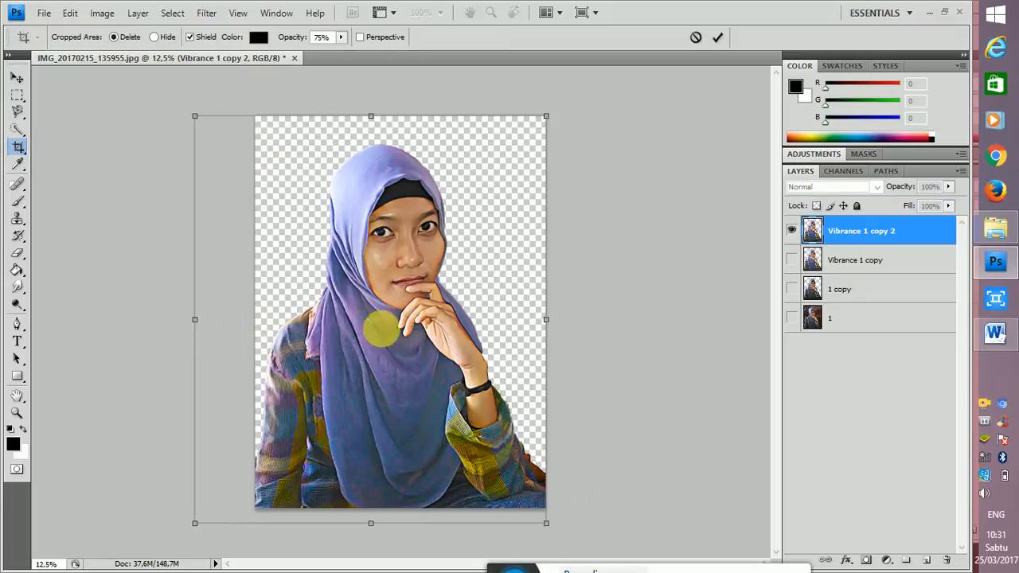
{"action": "left_click_drag", "start_coordinate": [548, 326], "coordinate": [589, 326]}
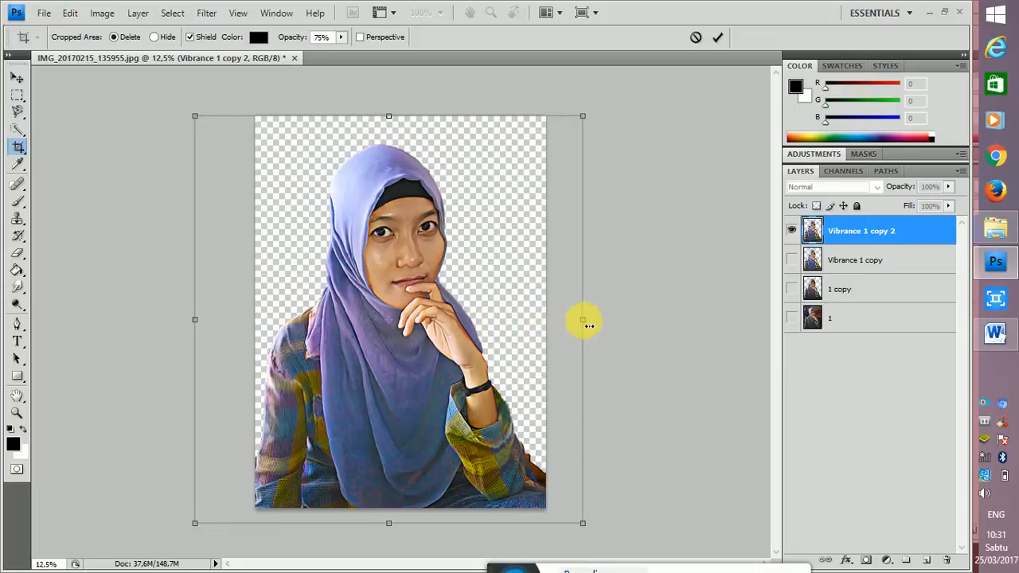
{"action": "left_click_drag", "start_coordinate": [395, 96], "coordinate": [390, 76]}
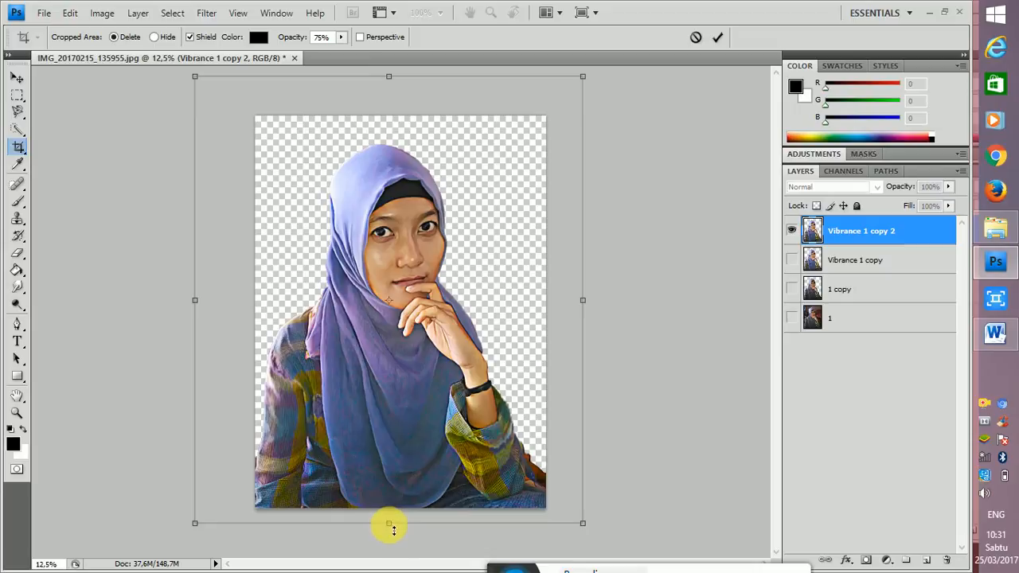
{"action": "left_click_drag", "start_coordinate": [393, 529], "coordinate": [403, 544]}
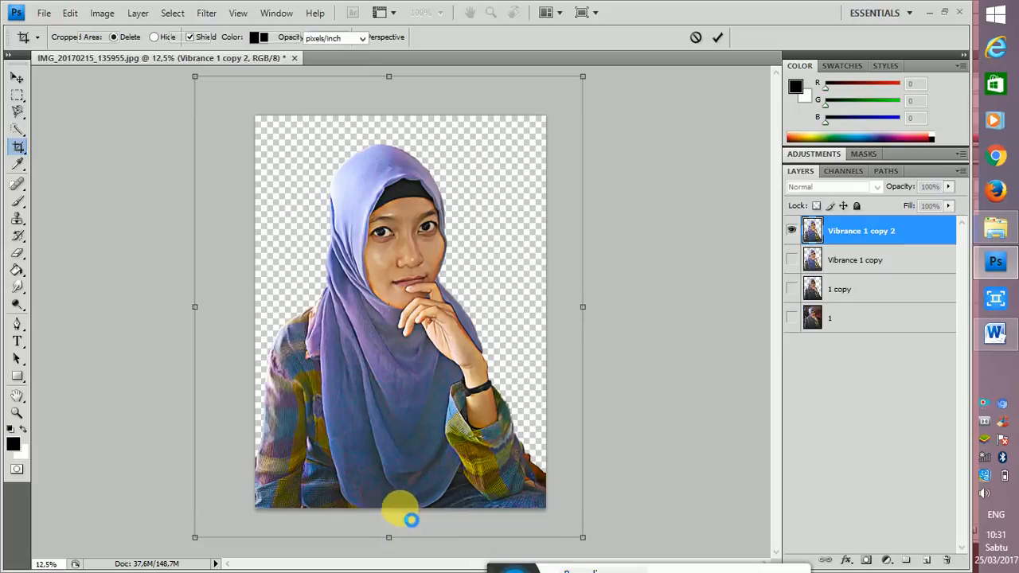
{"action": "double_click", "coordinate": [420, 487]}
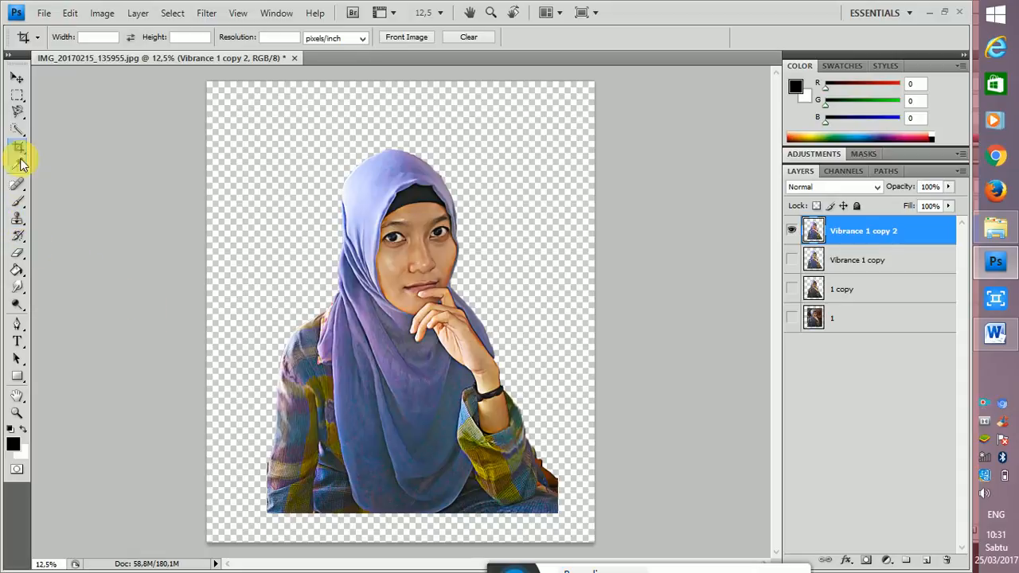
Erase the straight lower edge and bottom corners of the woman's clothing into a soft fade, using a soft round eraser at up to 300 px
{"action": "left_click", "coordinate": [16, 255]}
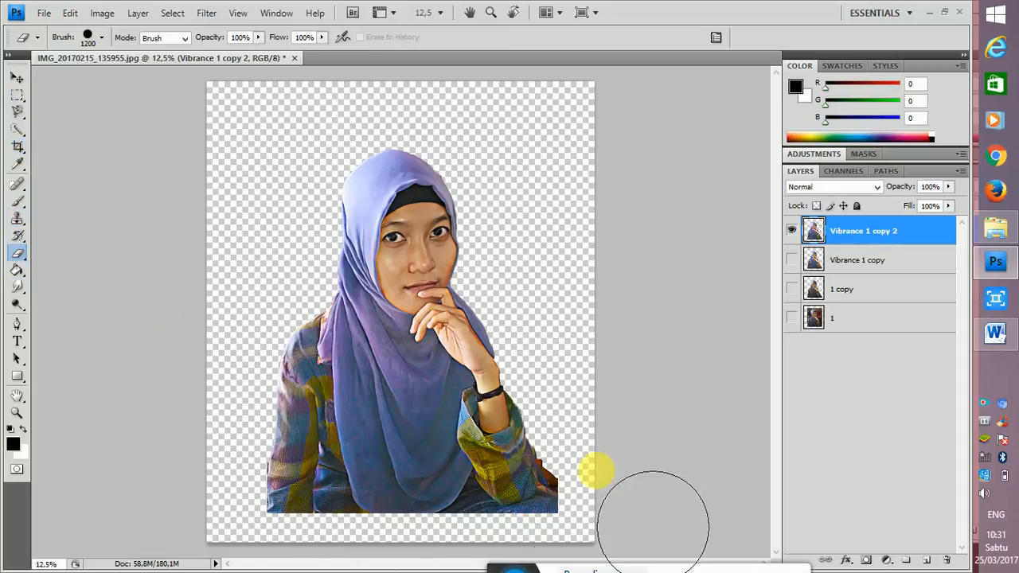
{"action": "key", "text": "bracketleft"}
{"action": "key", "text": "bracketleft"}
{"action": "key", "text": "bracketleft"}
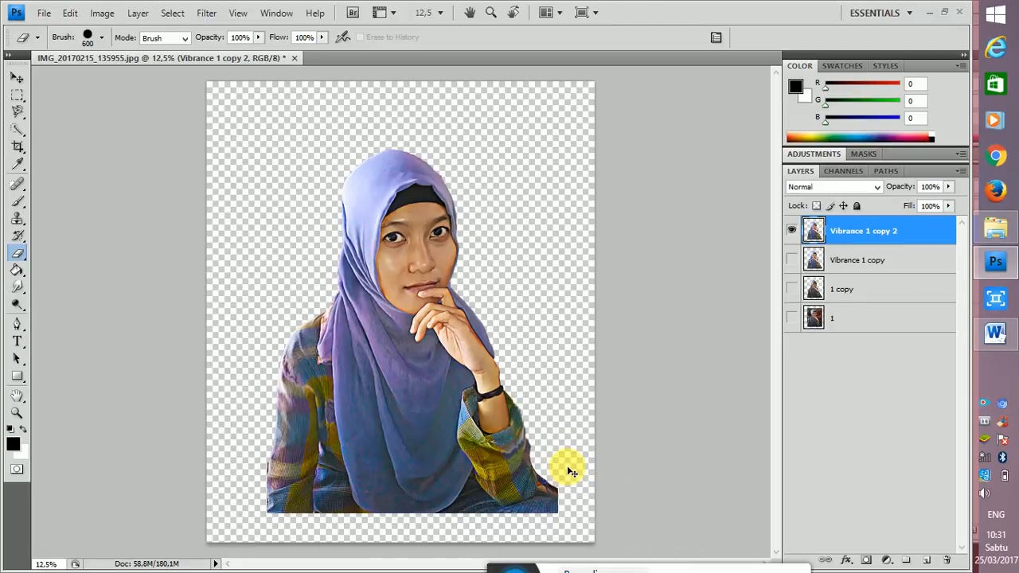
{"action": "left_click", "coordinate": [104, 39]}
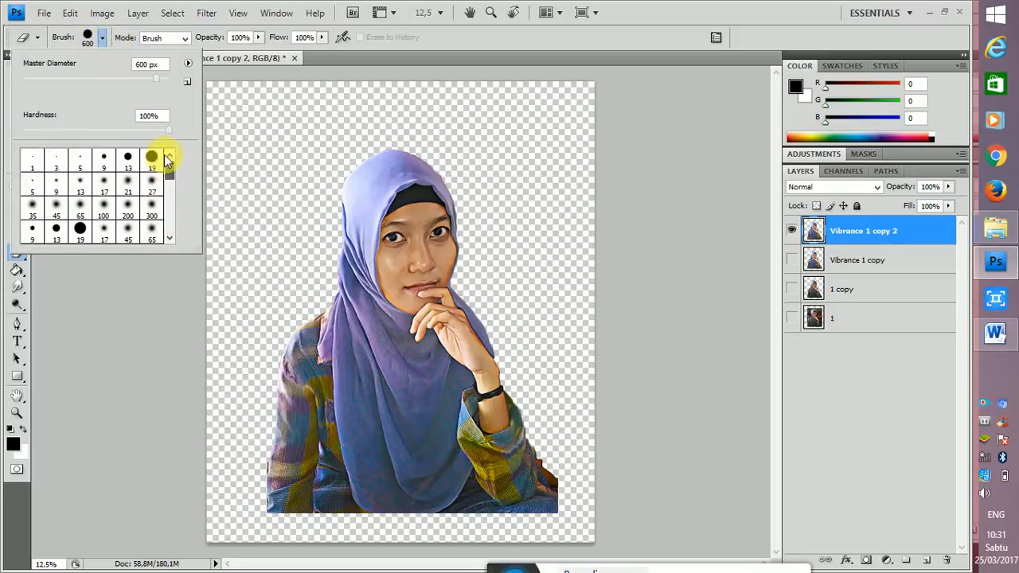
{"action": "left_click", "coordinate": [128, 183]}
{"action": "left_click", "coordinate": [582, 462]}
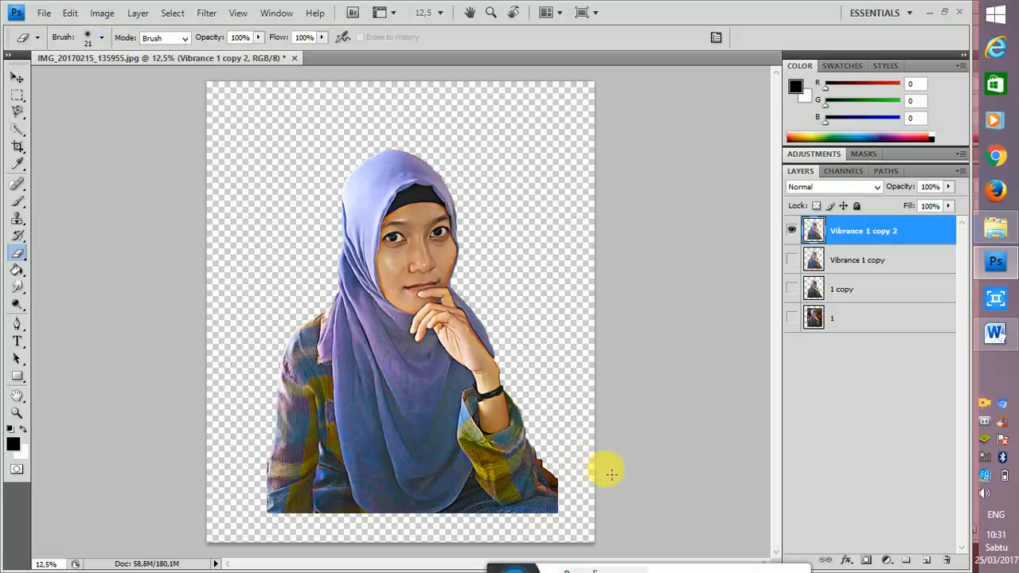
{"action": "mouse_move", "coordinate": [603, 505]}
{"action": "left_mouse_down"}
{"action": "mouse_move", "coordinate": [574, 408]}
{"action": "mouse_move", "coordinate": [595, 499]}
{"action": "mouse_move", "coordinate": [565, 484]}
{"action": "mouse_move", "coordinate": [569, 477]}
{"action": "mouse_move", "coordinate": [531, 526]}
{"action": "mouse_move", "coordinate": [552, 507]}
{"action": "mouse_move", "coordinate": [491, 527]}
{"action": "mouse_move", "coordinate": [526, 519]}
{"action": "mouse_move", "coordinate": [324, 523]}
{"action": "mouse_move", "coordinate": [310, 517]}
{"action": "mouse_move", "coordinate": [341, 514]}
{"action": "mouse_move", "coordinate": [281, 515]}
{"action": "mouse_move", "coordinate": [271, 491]}
{"action": "mouse_move", "coordinate": [364, 514]}
{"action": "mouse_move", "coordinate": [508, 524]}
{"action": "mouse_move", "coordinate": [535, 516]}
{"action": "mouse_move", "coordinate": [564, 460]}
{"action": "mouse_move", "coordinate": [522, 508]}
{"action": "mouse_move", "coordinate": [459, 512]}
{"action": "mouse_move", "coordinate": [527, 507]}
{"action": "mouse_move", "coordinate": [561, 456]}
{"action": "left_mouse_up"}
{"action": "key", "text": "bracketleft"}
{"action": "key", "text": "bracketleft"}
{"action": "key", "text": "bracketleft"}
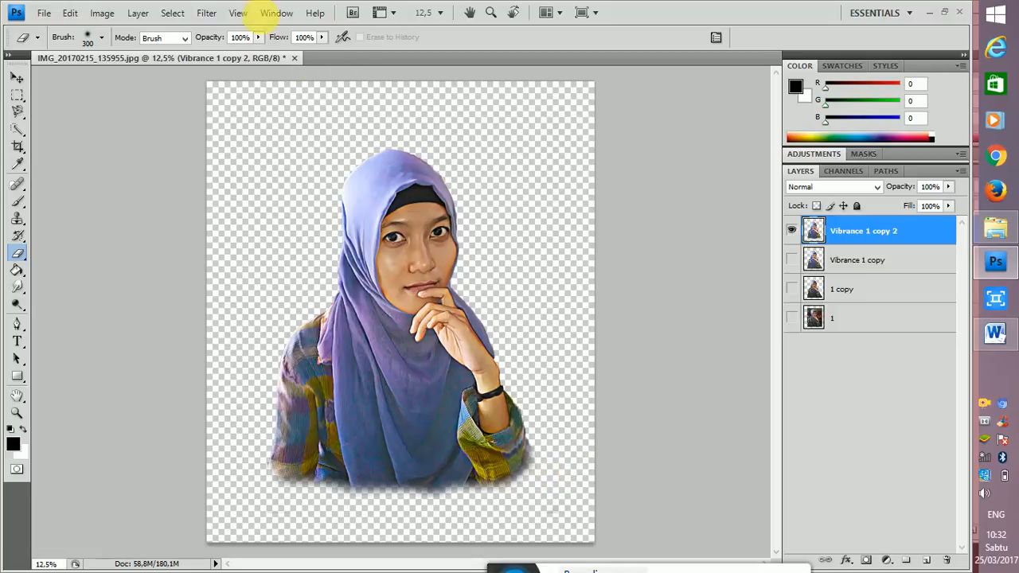
Duplicate the "Vibrance 1 copy 2" layer and hide the original
{"action": "left_click", "coordinate": [211, 14]}
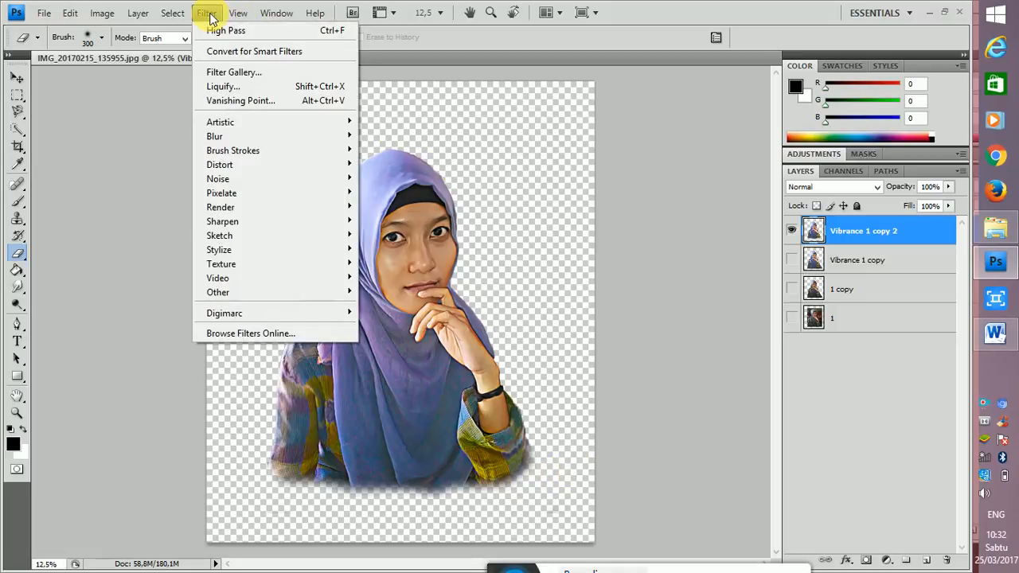
{"action": "left_click", "coordinate": [872, 244]}
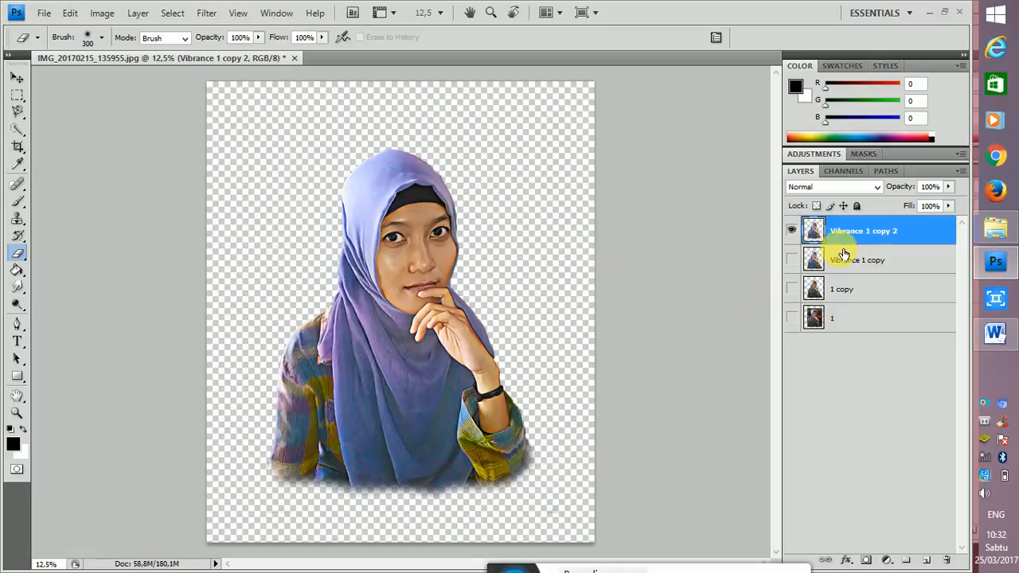
{"action": "key", "text": "ctrl+j"}
{"action": "left_click", "coordinate": [793, 259]}
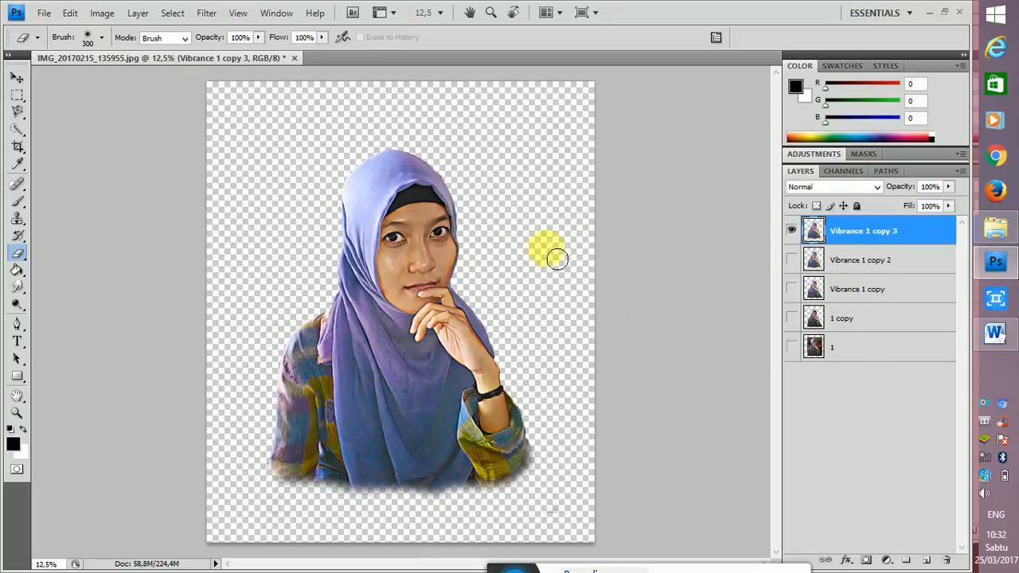
Start applying a filter to the "Vibrance 1 copy 3" layer
{"action": "left_click", "coordinate": [204, 15]}
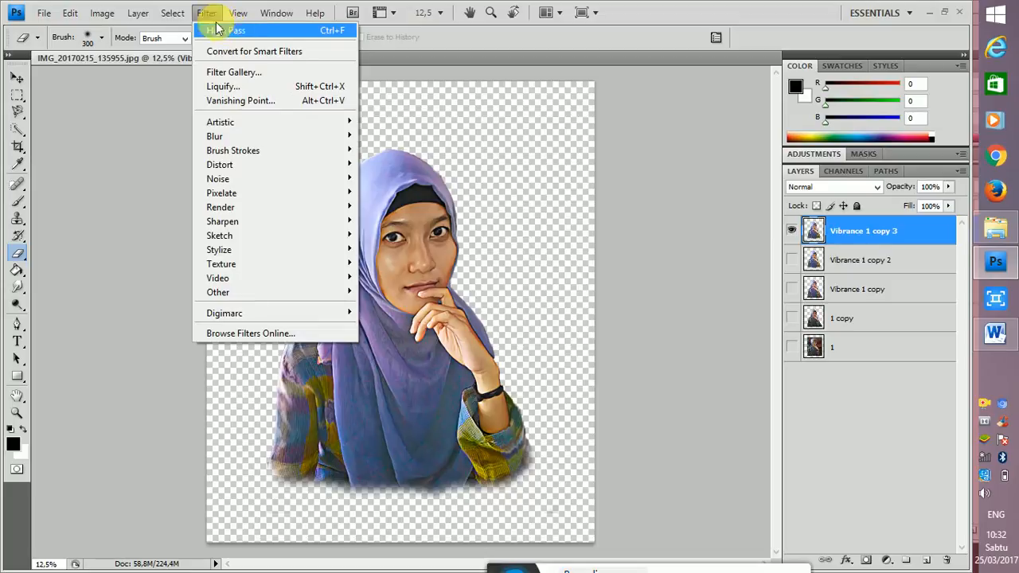
Use Liquify with a 514 brush to stretch the sleeves and garment hem outward and down to the canvas's lower edge
{"action": "left_click", "coordinate": [235, 88]}
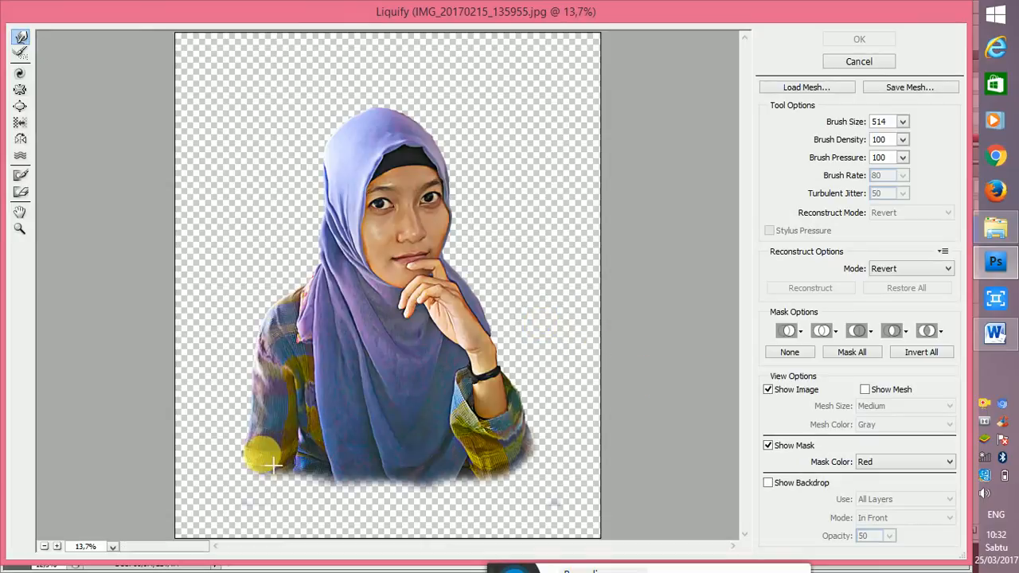
{"action": "mouse_move", "coordinate": [262, 460]}
{"action": "left_mouse_down"}
{"action": "mouse_move", "coordinate": [188, 491]}
{"action": "mouse_move", "coordinate": [270, 480]}
{"action": "mouse_move", "coordinate": [277, 466]}
{"action": "mouse_move", "coordinate": [204, 517]}
{"action": "mouse_move", "coordinate": [191, 520]}
{"action": "mouse_move", "coordinate": [208, 480]}
{"action": "mouse_move", "coordinate": [169, 506]}
{"action": "mouse_move", "coordinate": [266, 444]}
{"action": "left_mouse_up"}
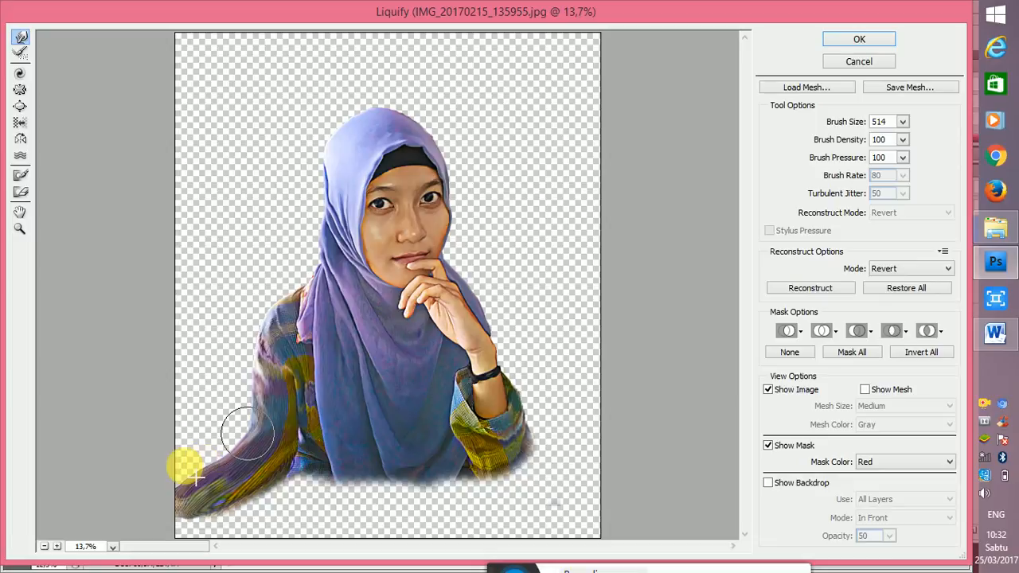
{"action": "mouse_move", "coordinate": [196, 476]}
{"action": "left_mouse_down"}
{"action": "mouse_move", "coordinate": [159, 464]}
{"action": "mouse_move", "coordinate": [295, 461]}
{"action": "mouse_move", "coordinate": [253, 514]}
{"action": "mouse_move", "coordinate": [335, 470]}
{"action": "mouse_move", "coordinate": [305, 487]}
{"action": "mouse_move", "coordinate": [293, 519]}
{"action": "mouse_move", "coordinate": [360, 480]}
{"action": "mouse_move", "coordinate": [320, 528]}
{"action": "mouse_move", "coordinate": [261, 506]}
{"action": "mouse_move", "coordinate": [250, 521]}
{"action": "mouse_move", "coordinate": [235, 505]}
{"action": "mouse_move", "coordinate": [195, 525]}
{"action": "mouse_move", "coordinate": [337, 497]}
{"action": "mouse_move", "coordinate": [386, 474]}
{"action": "mouse_move", "coordinate": [337, 530]}
{"action": "mouse_move", "coordinate": [404, 475]}
{"action": "mouse_move", "coordinate": [390, 534]}
{"action": "mouse_move", "coordinate": [375, 507]}
{"action": "mouse_move", "coordinate": [382, 536]}
{"action": "mouse_move", "coordinate": [444, 483]}
{"action": "mouse_move", "coordinate": [475, 476]}
{"action": "mouse_move", "coordinate": [446, 472]}
{"action": "mouse_move", "coordinate": [425, 531]}
{"action": "mouse_move", "coordinate": [425, 488]}
{"action": "mouse_move", "coordinate": [415, 531]}
{"action": "mouse_move", "coordinate": [475, 498]}
{"action": "mouse_move", "coordinate": [478, 467]}
{"action": "mouse_move", "coordinate": [460, 471]}
{"action": "mouse_move", "coordinate": [483, 536]}
{"action": "mouse_move", "coordinate": [482, 473]}
{"action": "mouse_move", "coordinate": [522, 524]}
{"action": "mouse_move", "coordinate": [547, 536]}
{"action": "mouse_move", "coordinate": [539, 469]}
{"action": "mouse_move", "coordinate": [517, 450]}
{"action": "mouse_move", "coordinate": [555, 519]}
{"action": "mouse_move", "coordinate": [584, 524]}
{"action": "mouse_move", "coordinate": [527, 443]}
{"action": "mouse_move", "coordinate": [622, 522]}
{"action": "mouse_move", "coordinate": [554, 495]}
{"action": "mouse_move", "coordinate": [602, 527]}
{"action": "mouse_move", "coordinate": [493, 505]}
{"action": "mouse_move", "coordinate": [505, 534]}
{"action": "mouse_move", "coordinate": [464, 521]}
{"action": "mouse_move", "coordinate": [326, 522]}
{"action": "mouse_move", "coordinate": [255, 539]}
{"action": "mouse_move", "coordinate": [212, 528]}
{"action": "mouse_move", "coordinate": [183, 551]}
{"action": "left_mouse_up"}
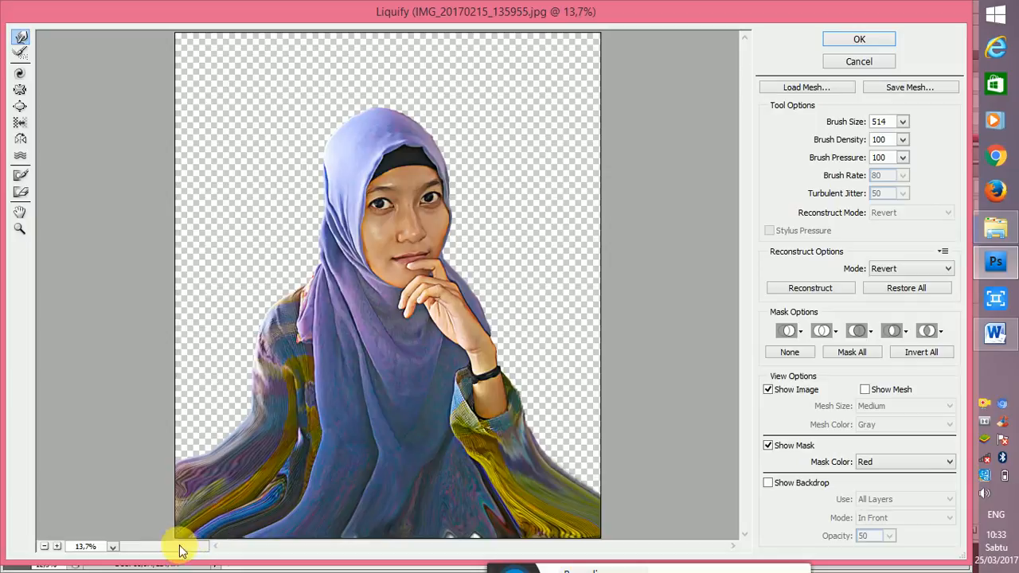
{"action": "left_click", "coordinate": [864, 39]}
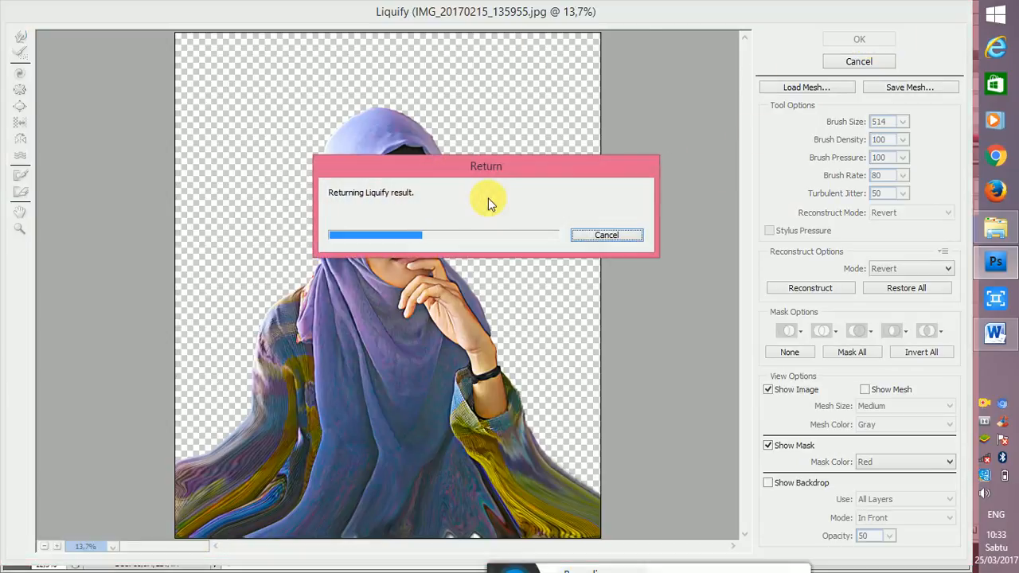
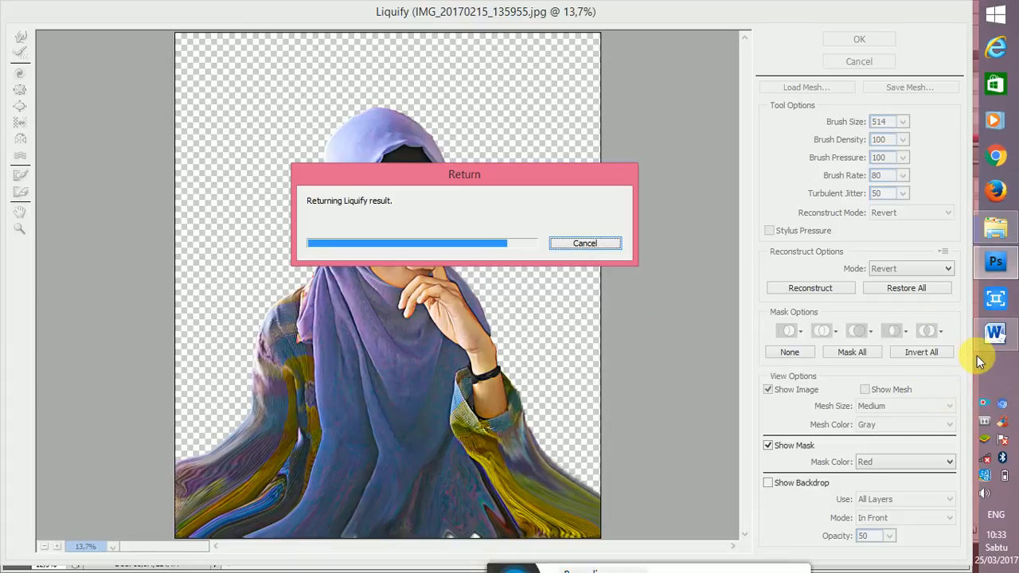
{"action": "mouse_move", "coordinate": [1013, 264]}
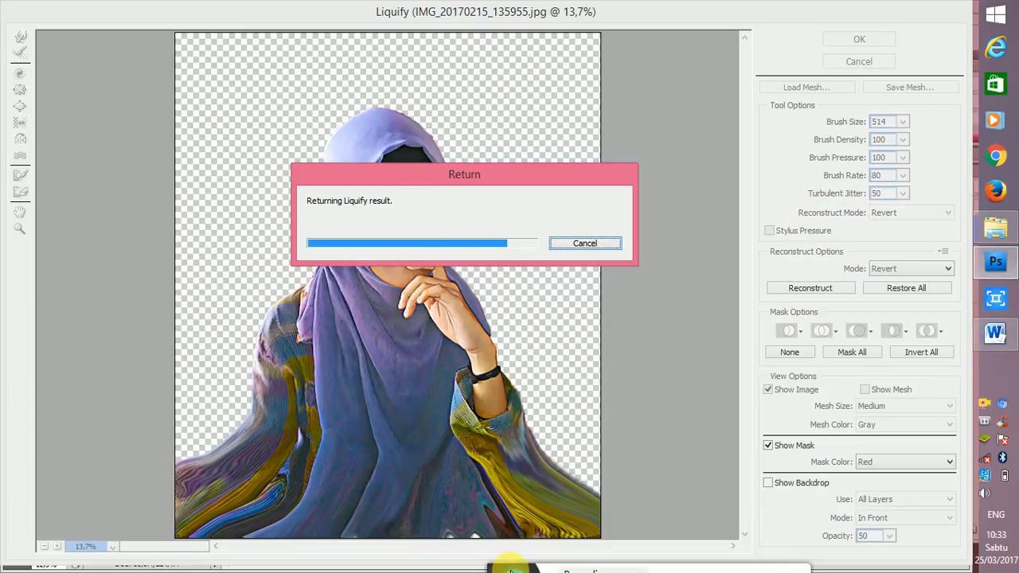
{"action": "mouse_move", "coordinate": [510, 557]}
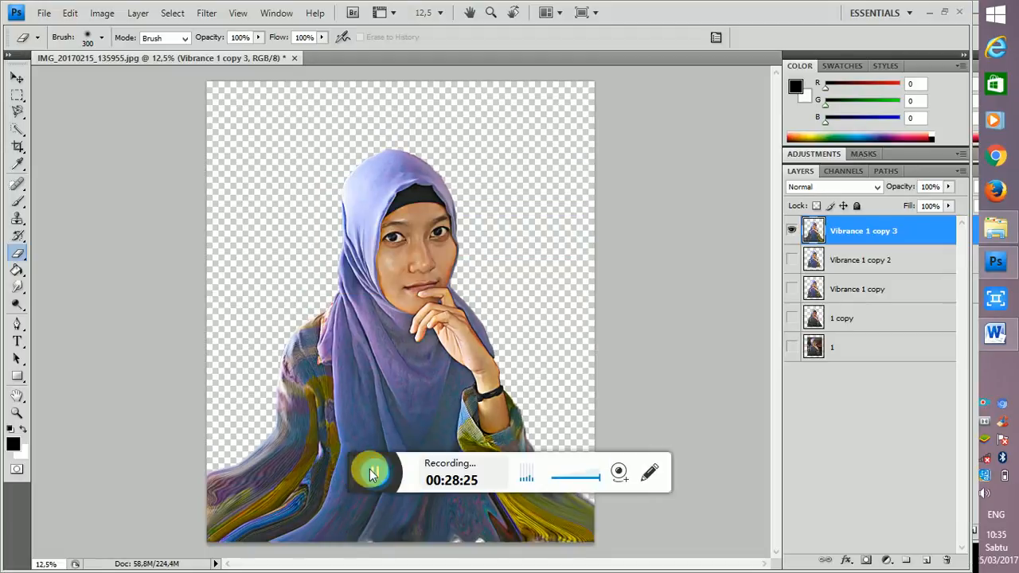
{"action": "left_click_drag", "start_coordinate": [366, 474], "coordinate": [526, 568]}
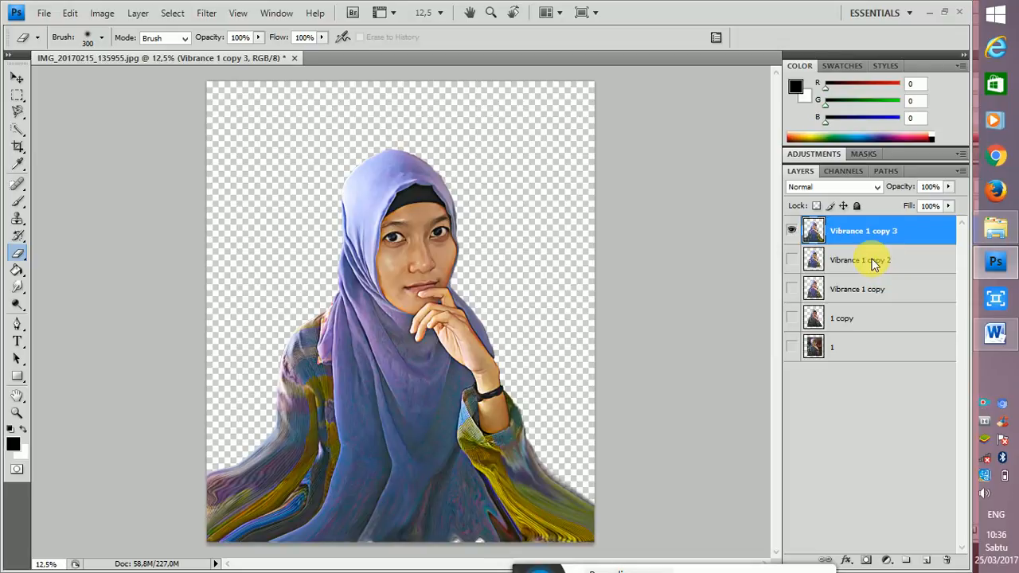
Make the layer Vibrance 1 copy 2 visible and move it above Vibrance 1 copy 3
{"action": "left_click", "coordinate": [792, 259]}
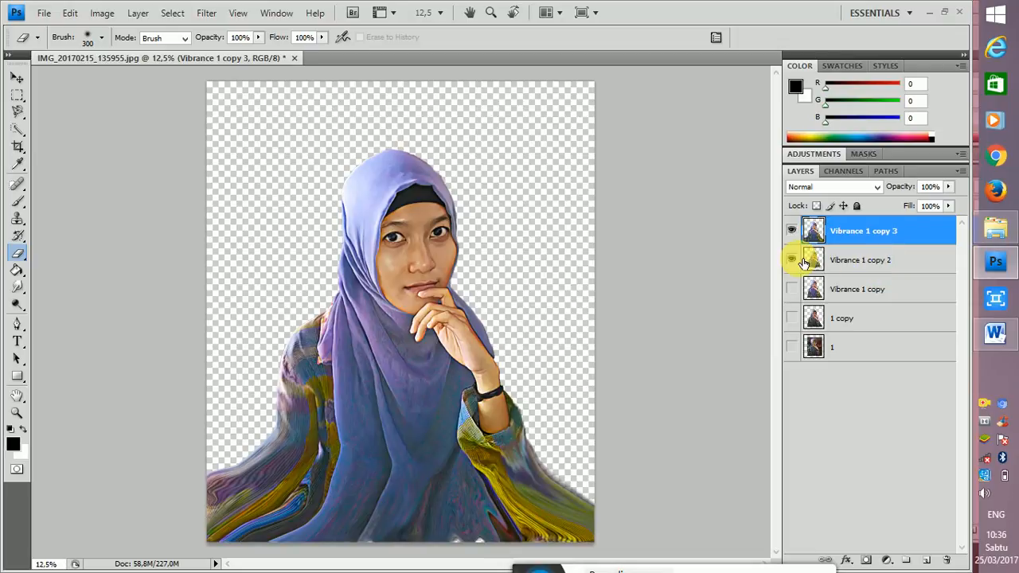
{"action": "left_click", "coordinate": [857, 261]}
{"action": "left_click_drag", "start_coordinate": [863, 262], "coordinate": [863, 231]}
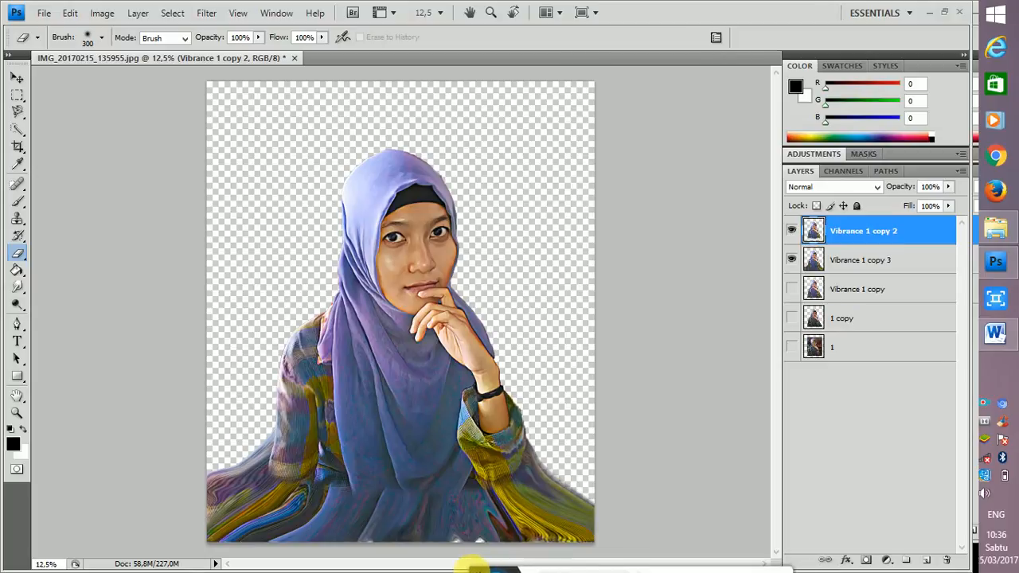
Add a white layer mask to both Vibrance 1 copy 2 and Vibrance 1 copy 3
{"action": "left_click", "coordinate": [871, 562]}
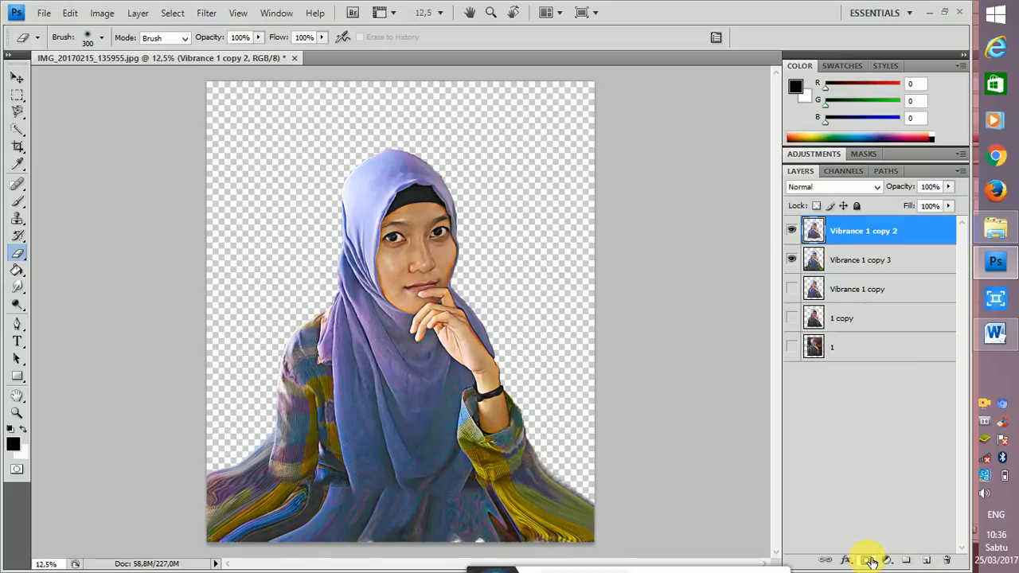
{"action": "left_click", "coordinate": [853, 262]}
{"action": "left_click", "coordinate": [870, 561]}
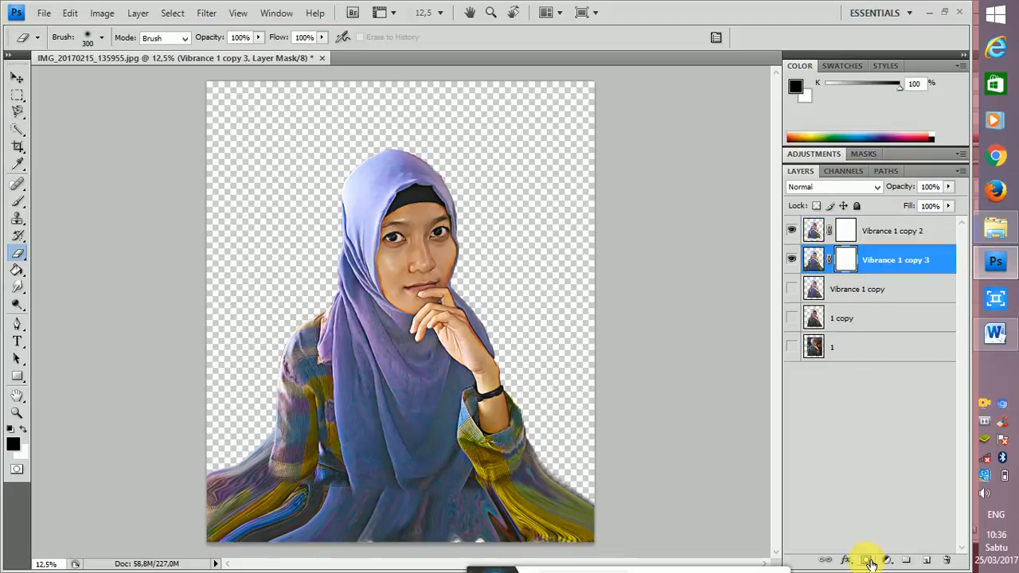
{"action": "left_click", "coordinate": [848, 231]}
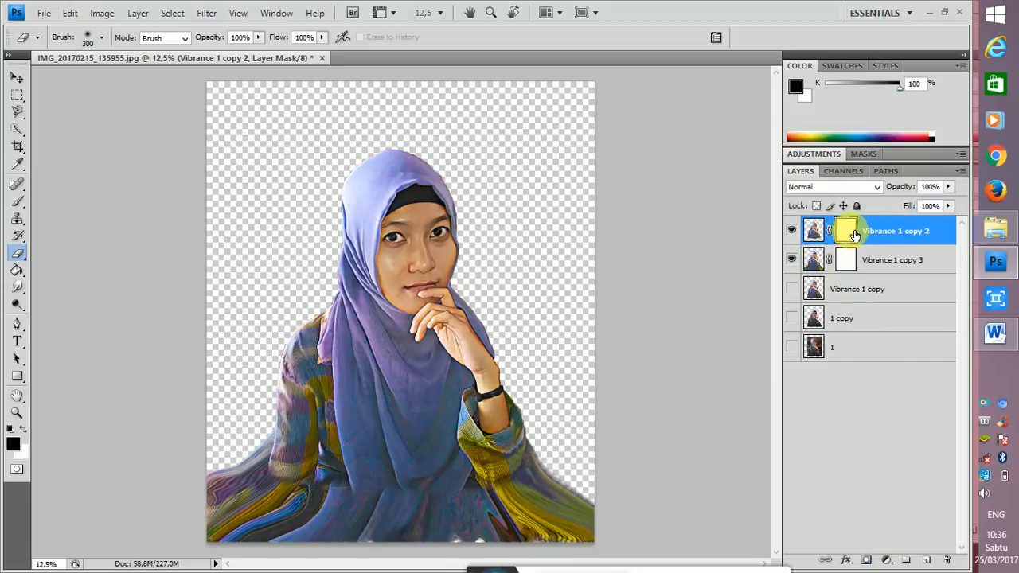
{"action": "double_click", "coordinate": [854, 234]}
{"action": "left_click", "coordinate": [585, 207]}
{"action": "left_click", "coordinate": [18, 270]}
{"action": "left_click", "coordinate": [19, 272]}
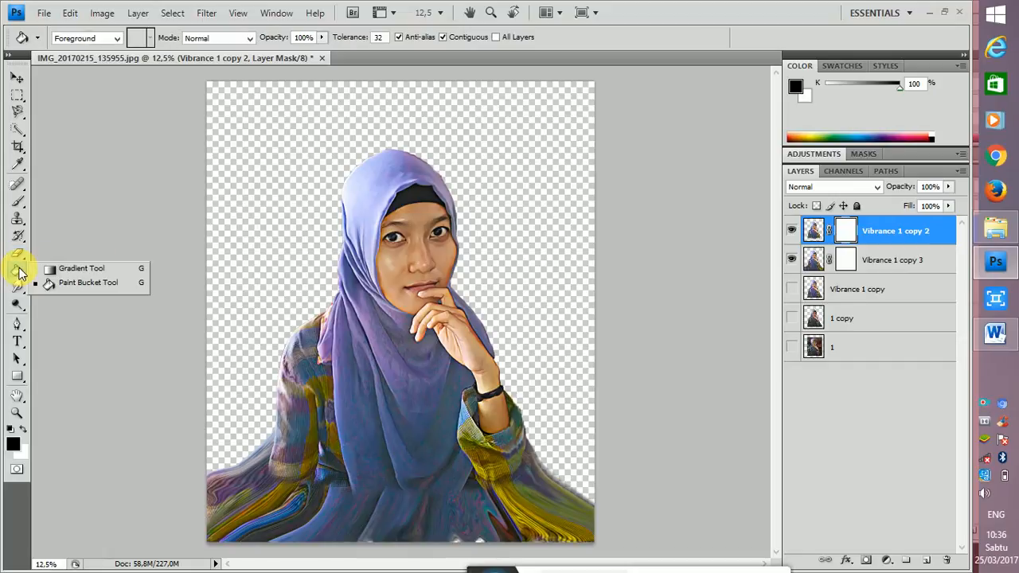
{"action": "left_click", "coordinate": [23, 271]}
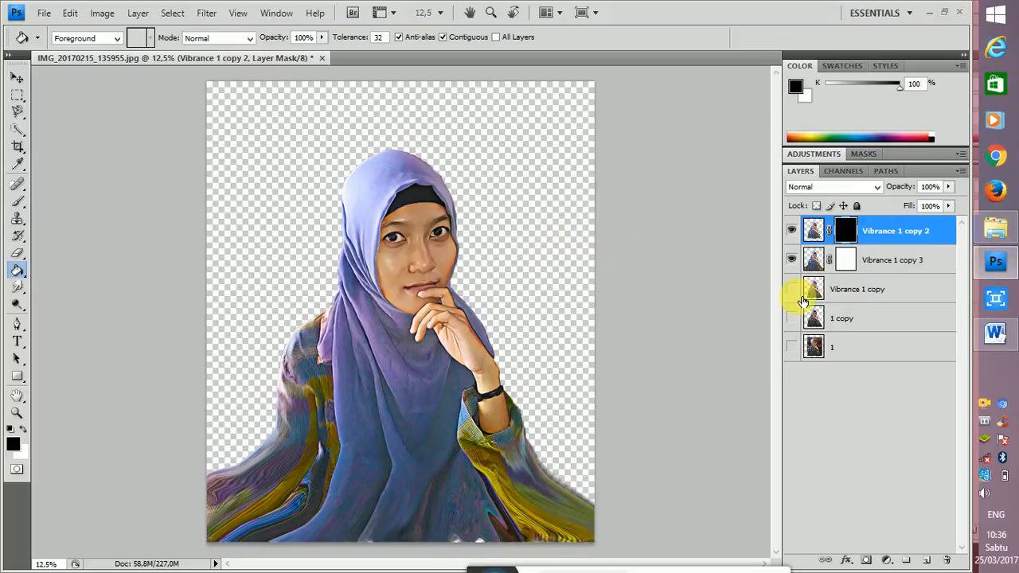
{"action": "key", "text": "ctrl+z"}
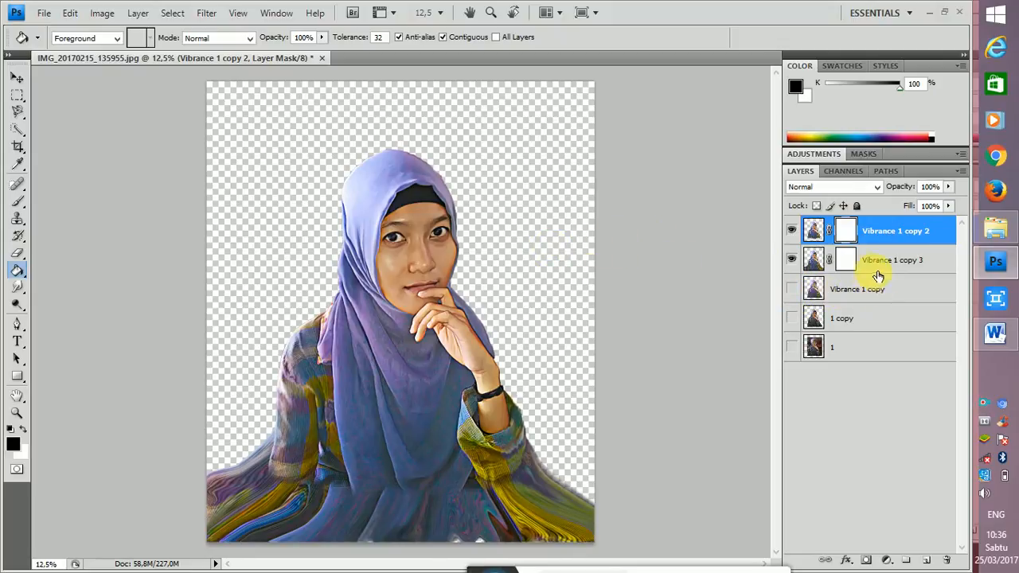
Fill the layer mask of Vibrance 1 copy 3 with black using the Paint Bucket tool
{"action": "left_click", "coordinate": [848, 266]}
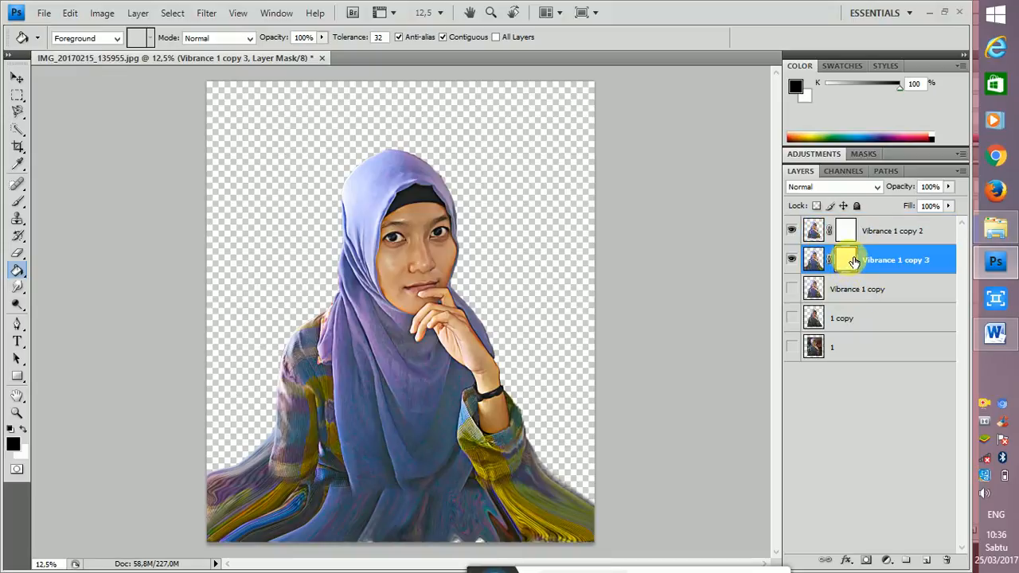
{"action": "left_click", "coordinate": [589, 277]}
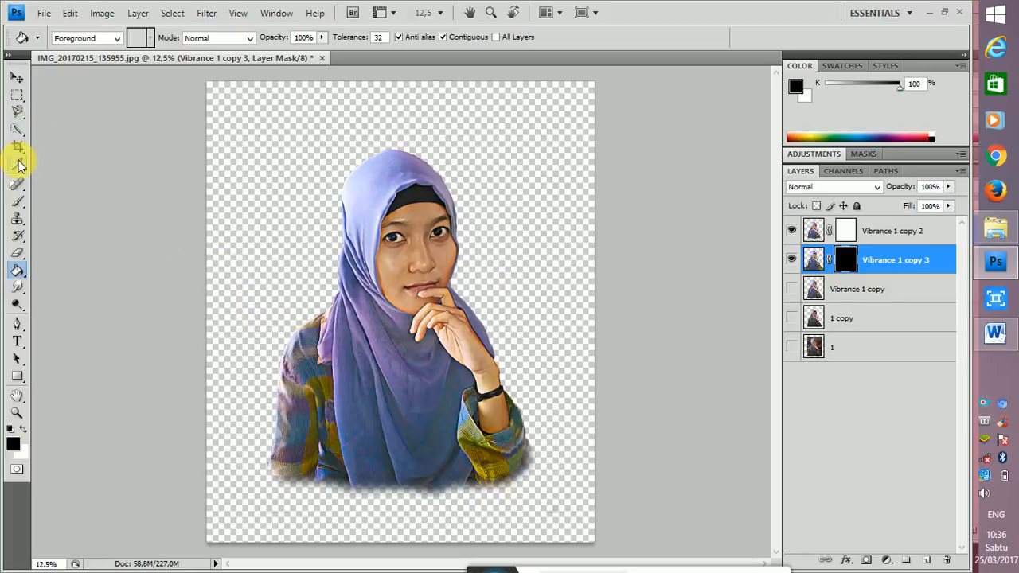
Load the brush set 011art_ps_brushes_2.abr from the BRUSH folder for the Brush tool
{"action": "left_click", "coordinate": [17, 202]}
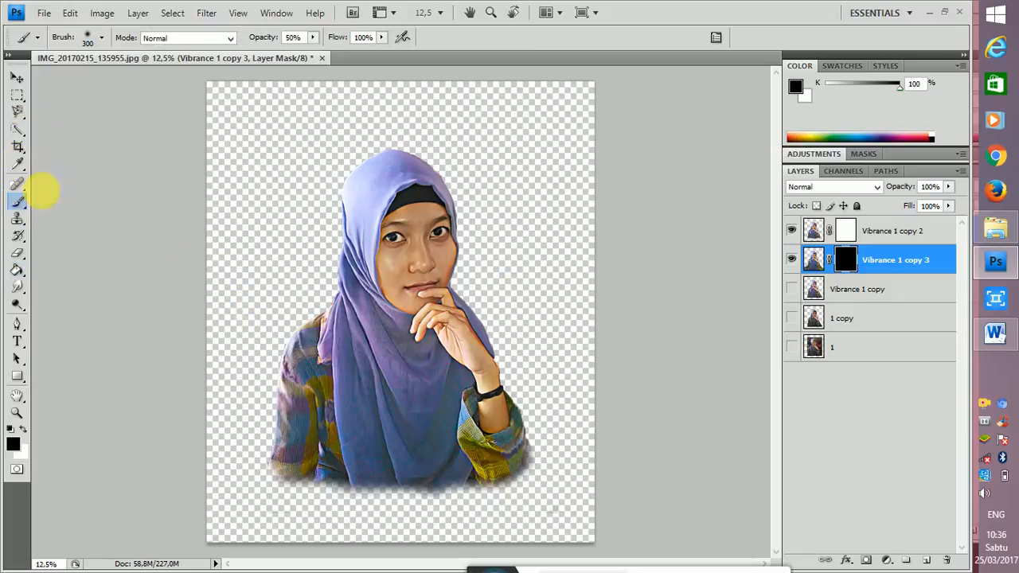
{"action": "left_click", "coordinate": [103, 39]}
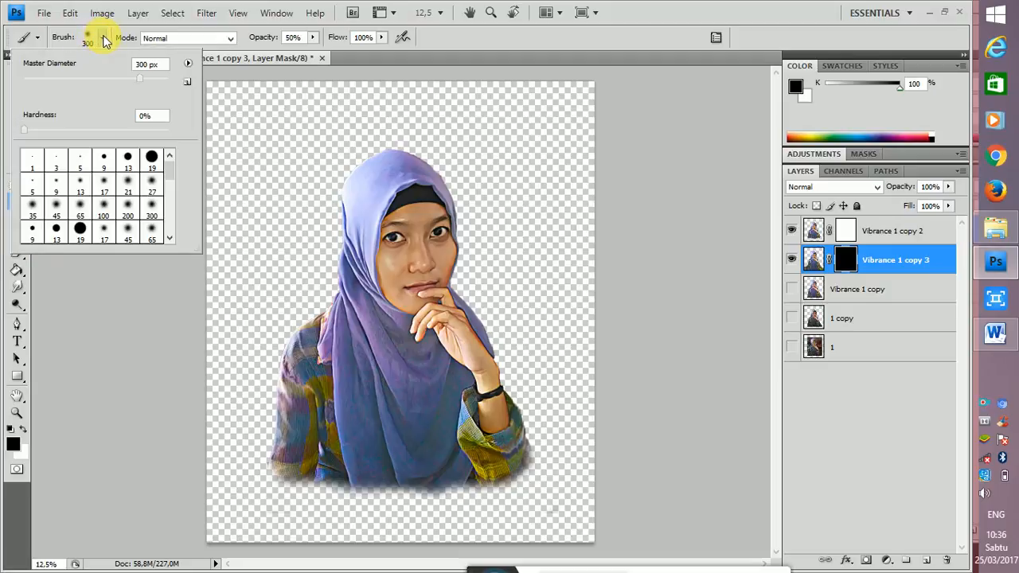
{"action": "left_click", "coordinate": [187, 65]}
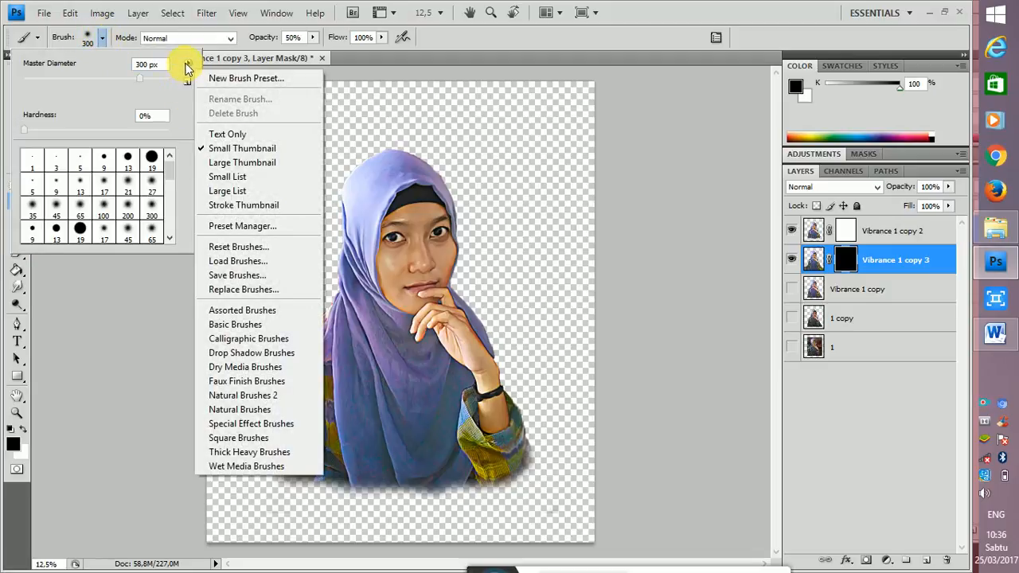
{"action": "left_click", "coordinate": [267, 259]}
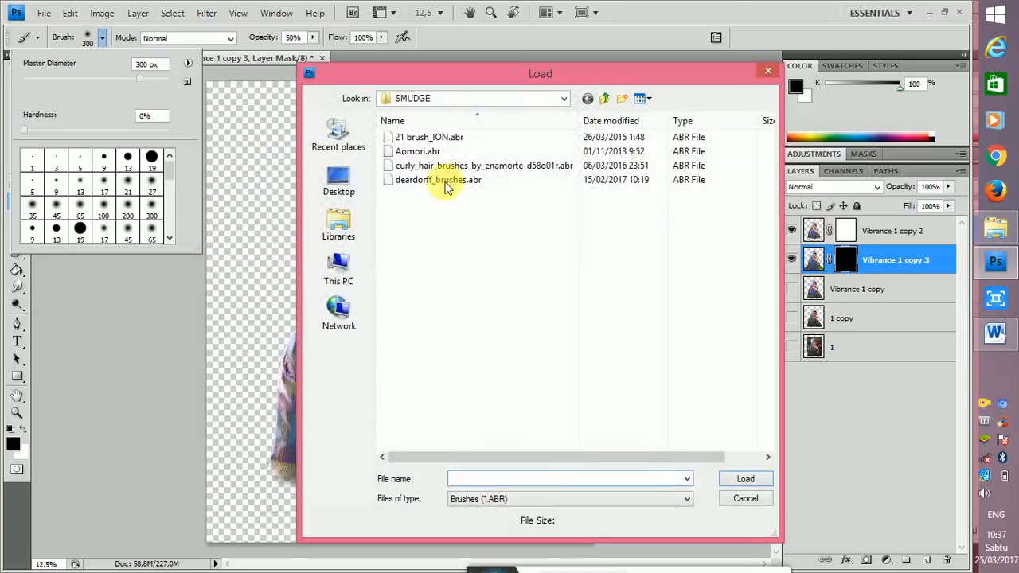
{"action": "left_click", "coordinate": [604, 97]}
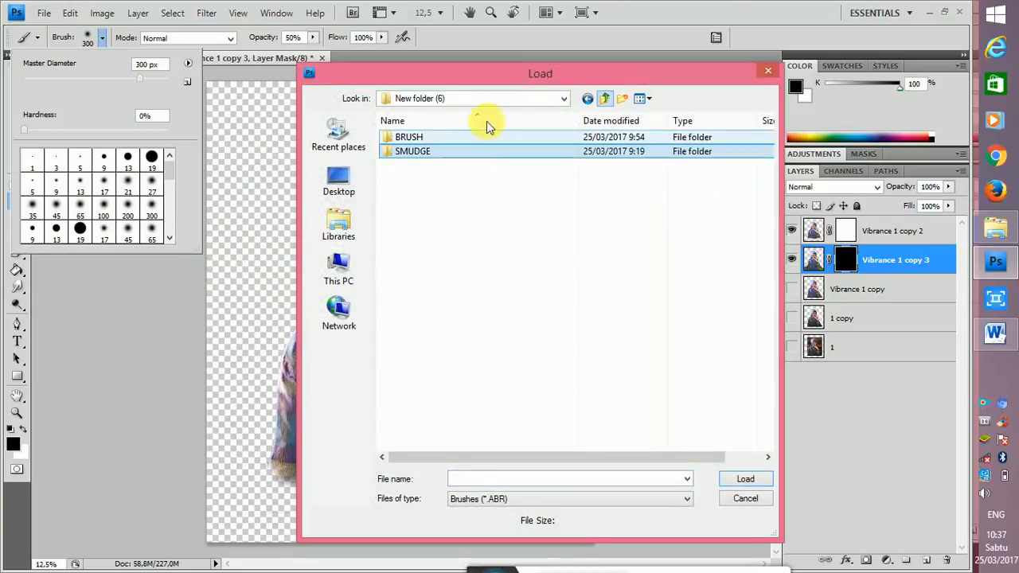
{"action": "double_click", "coordinate": [442, 137]}
{"action": "left_click", "coordinate": [456, 153]}
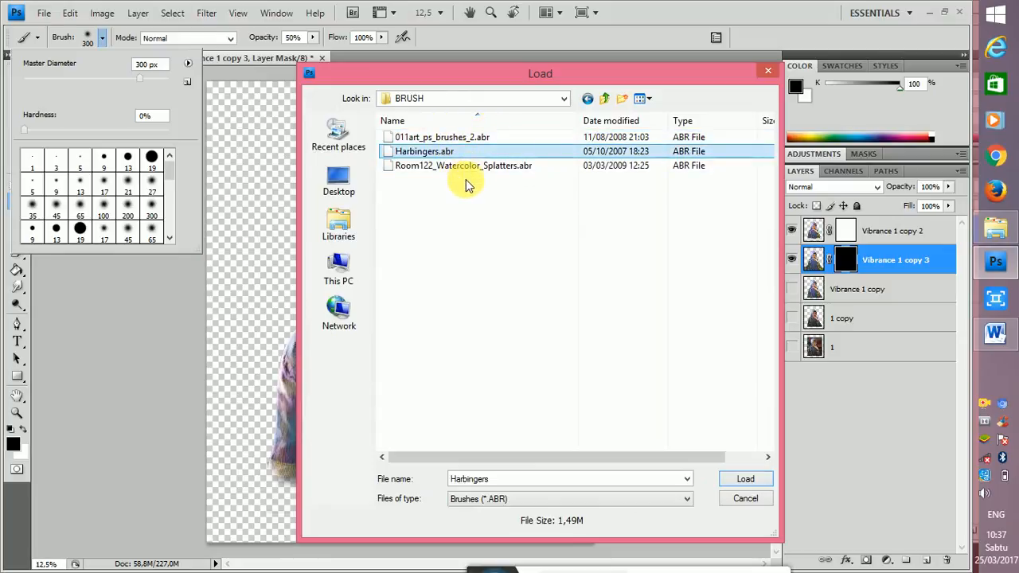
{"action": "double_click", "coordinate": [486, 140]}
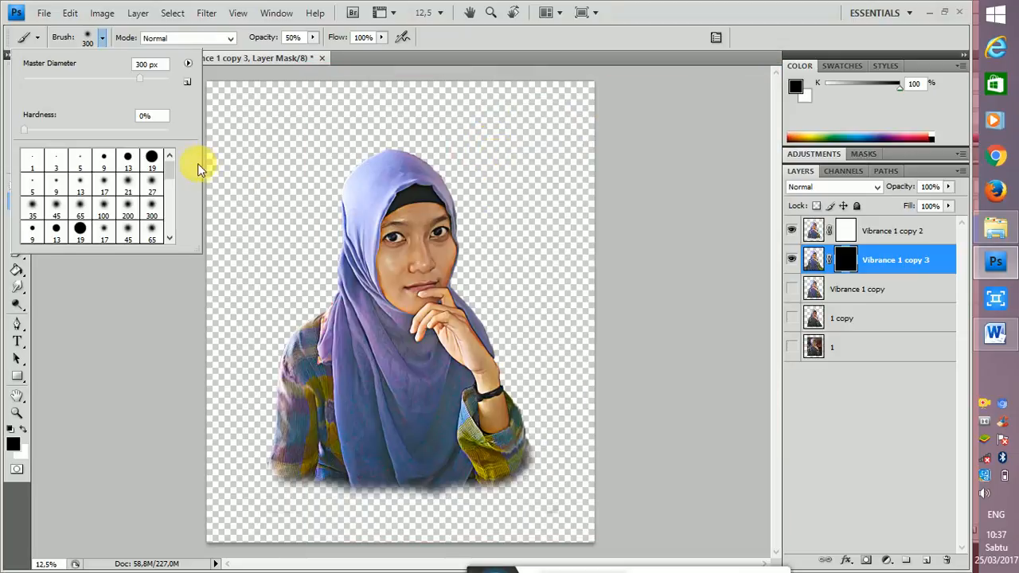
Choose the 1047 px brush tip from the loaded brush set
{"action": "left_click_drag", "start_coordinate": [169, 170], "coordinate": [168, 228]}
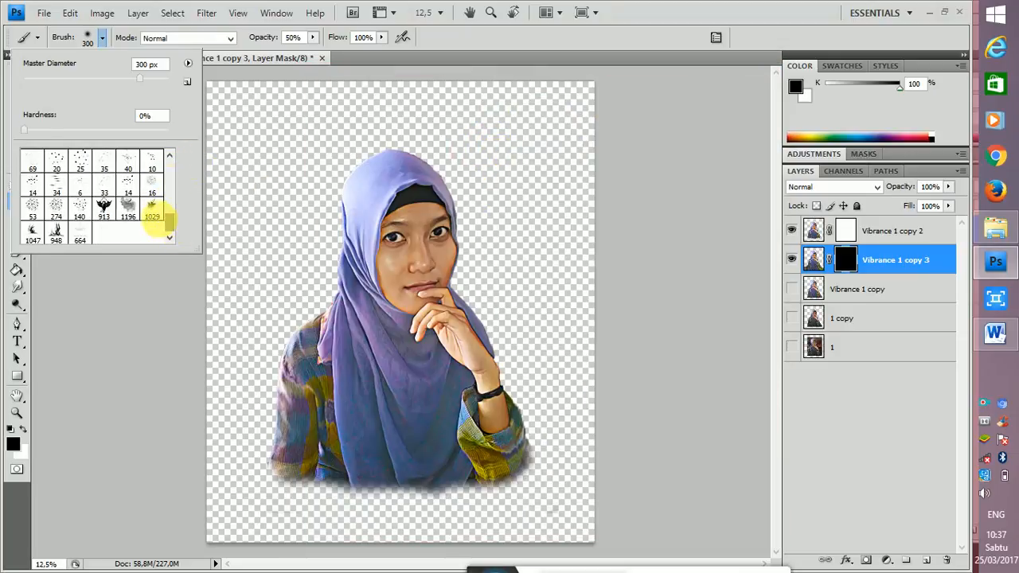
{"action": "left_click", "coordinate": [32, 233]}
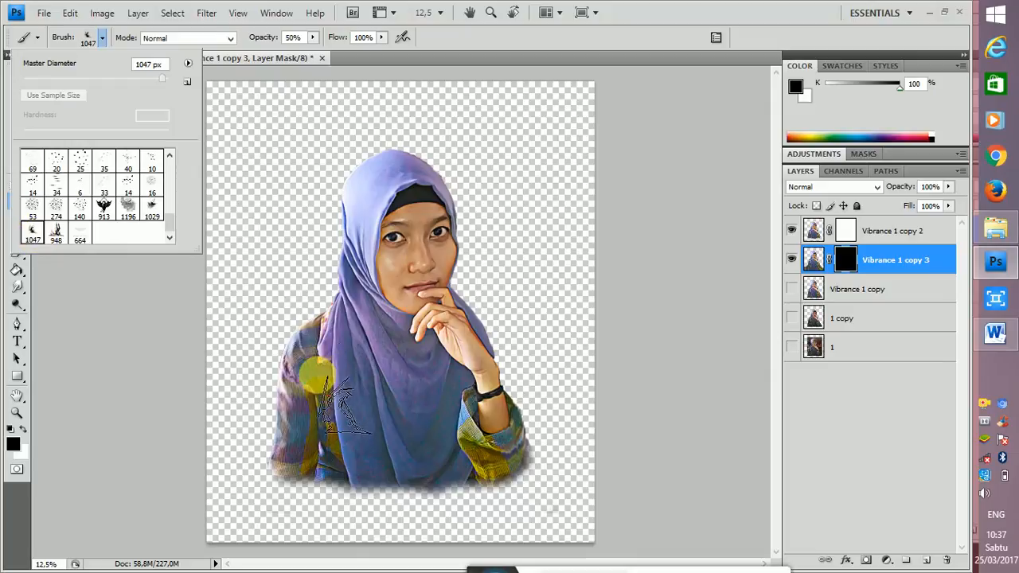
{"action": "left_click", "coordinate": [270, 469]}
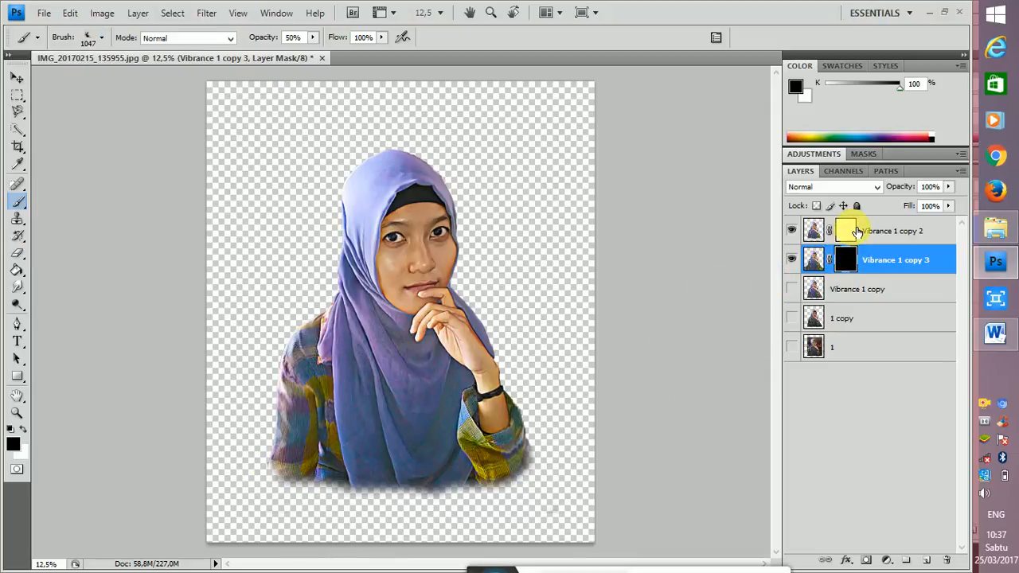
Enlarge the brush to 1900 px and stamp black on the mask of Vibrance 1 copy 2 along the garment's lower edge
{"action": "left_click", "coordinate": [855, 230]}
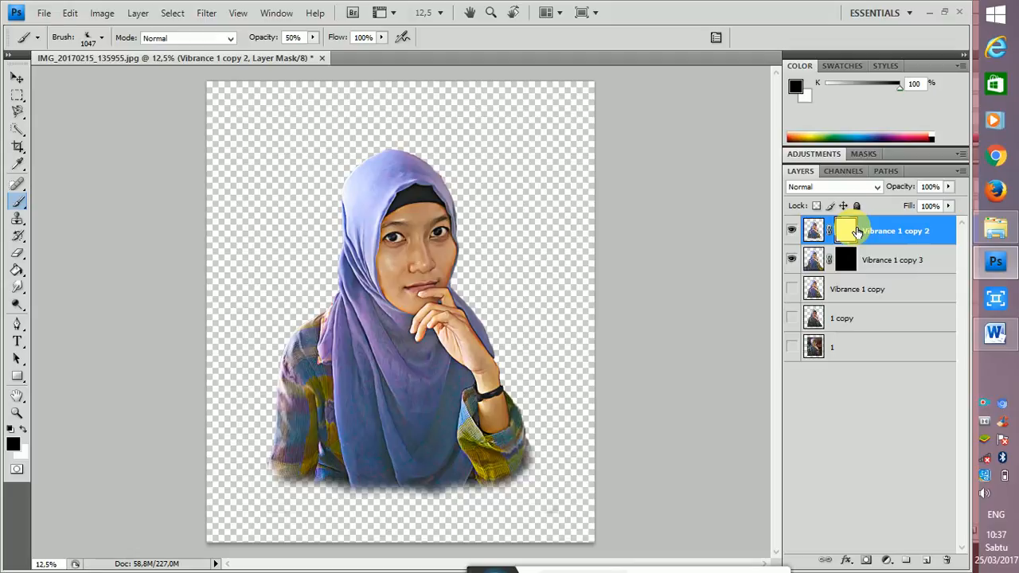
{"action": "left_click", "coordinate": [310, 466]}
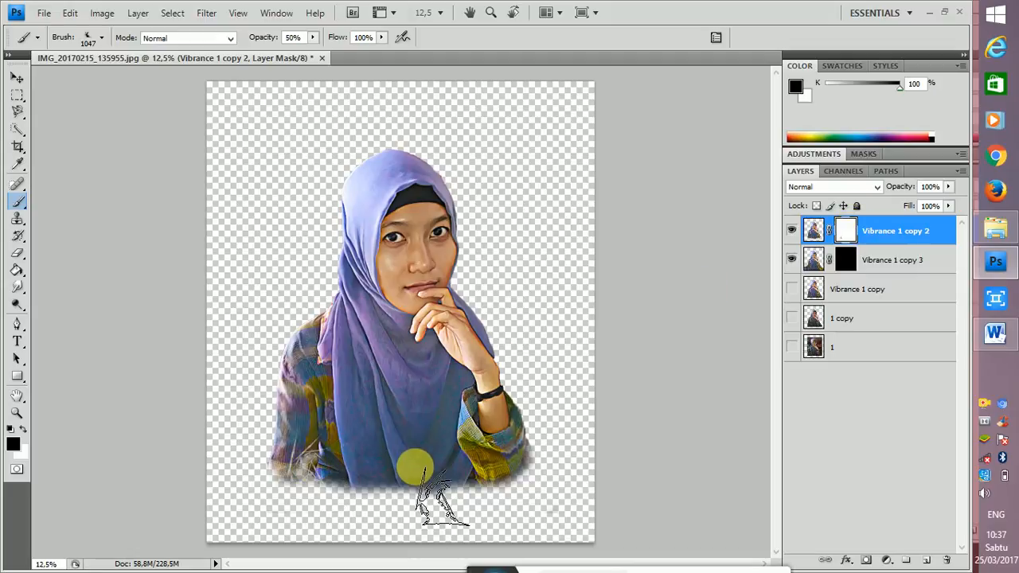
{"action": "key", "text": "ctrl+z"}
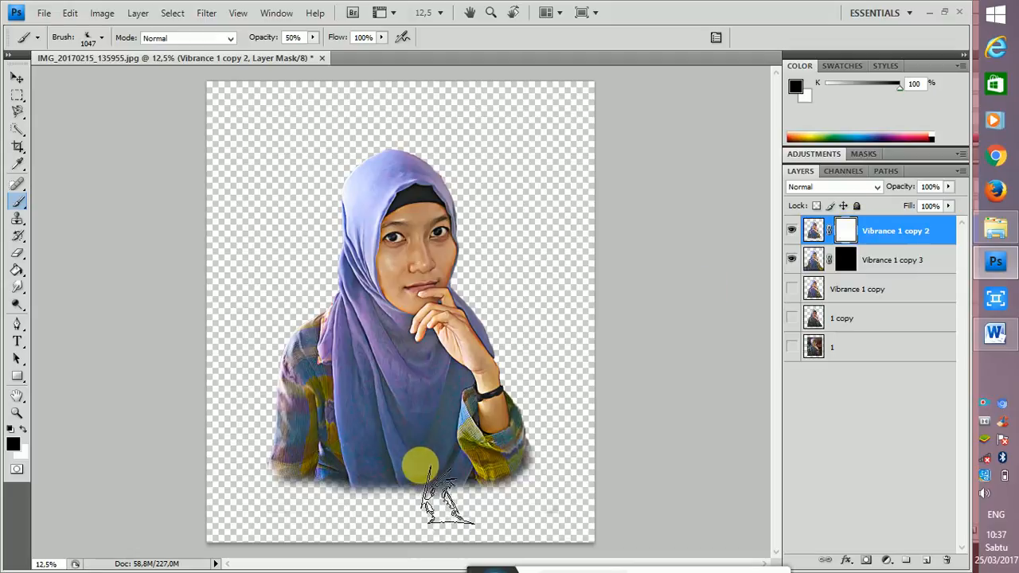
{"action": "key", "text": "bracketleft"}
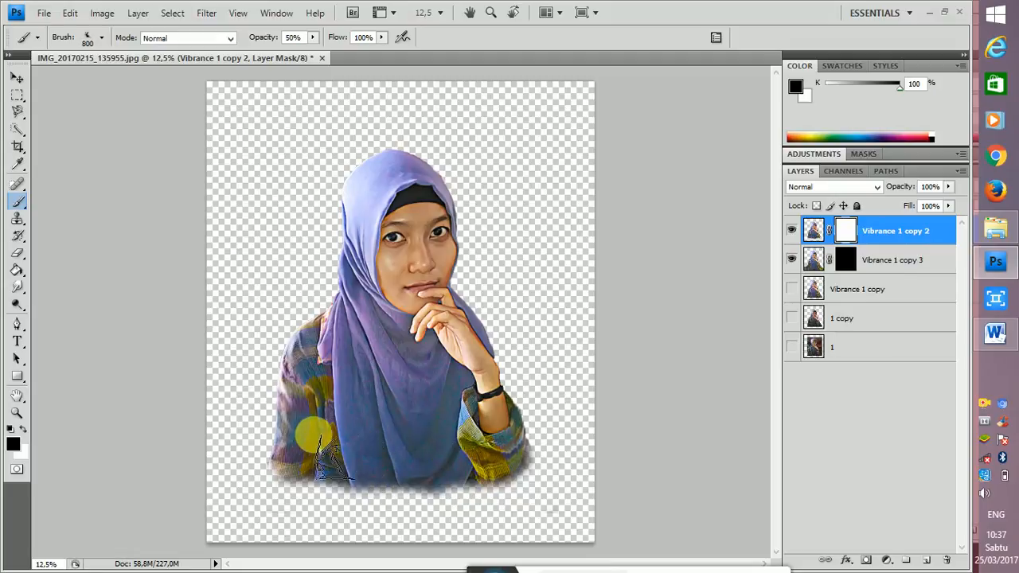
{"action": "key", "text": "bracketright"}
{"action": "key", "text": "bracketright"}
{"action": "key", "text": "bracketright"}
{"action": "key", "text": "bracketright"}
{"action": "key", "text": "bracketright"}
{"action": "key", "text": "bracketright"}
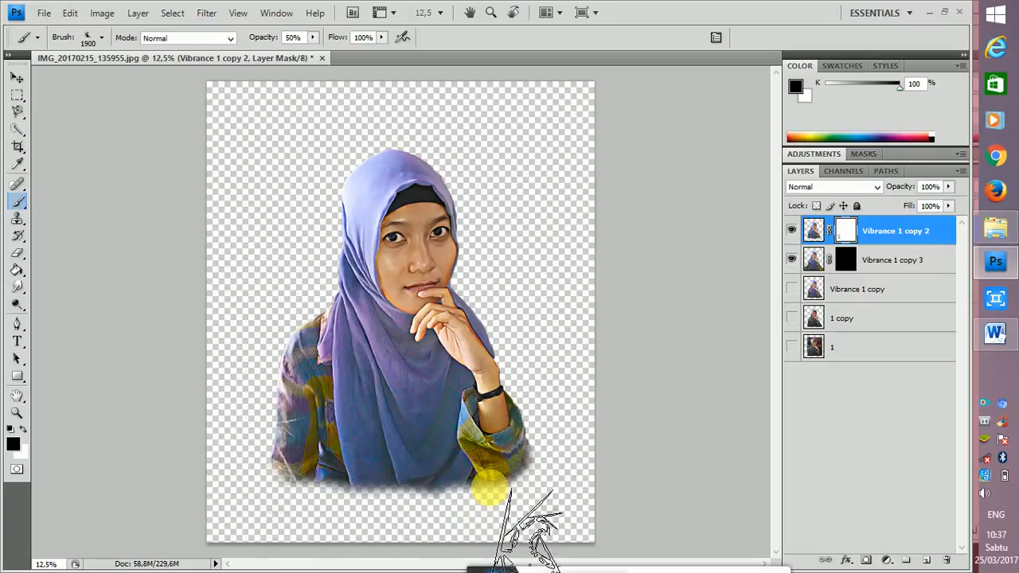
{"action": "left_click", "coordinate": [510, 482]}
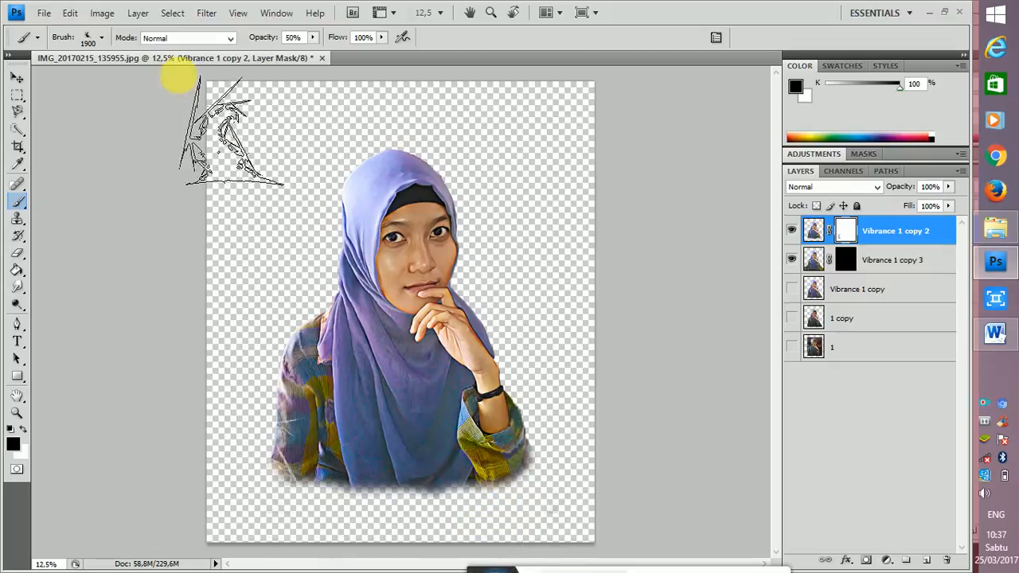
Rotate the brush tip to 82° and stamp black on the mask of Vibrance 1 copy 2 along the garment's lower edge
{"action": "left_click", "coordinate": [252, 14]}
{"action": "left_click", "coordinate": [273, 13]}
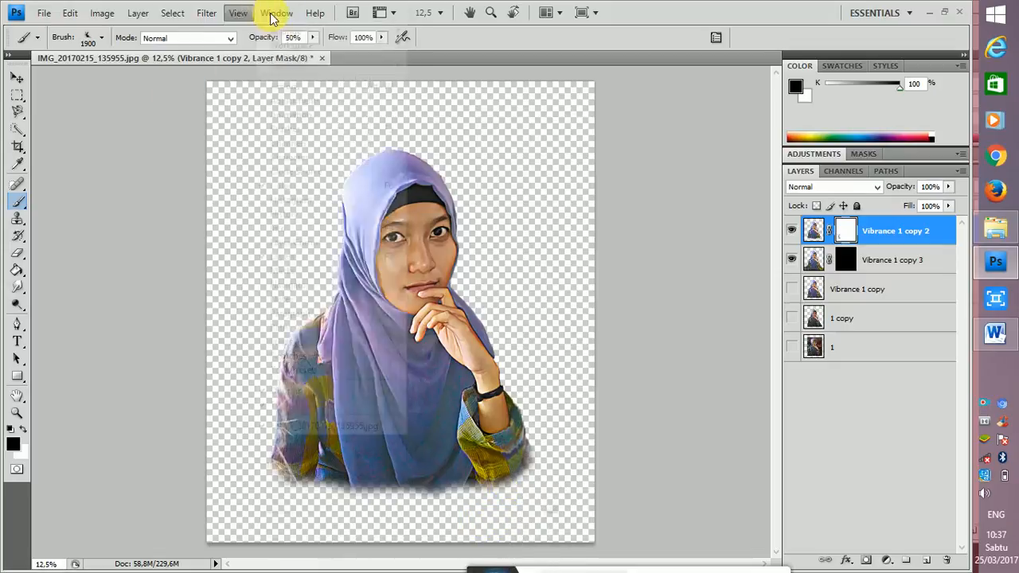
{"action": "left_click", "coordinate": [301, 131]}
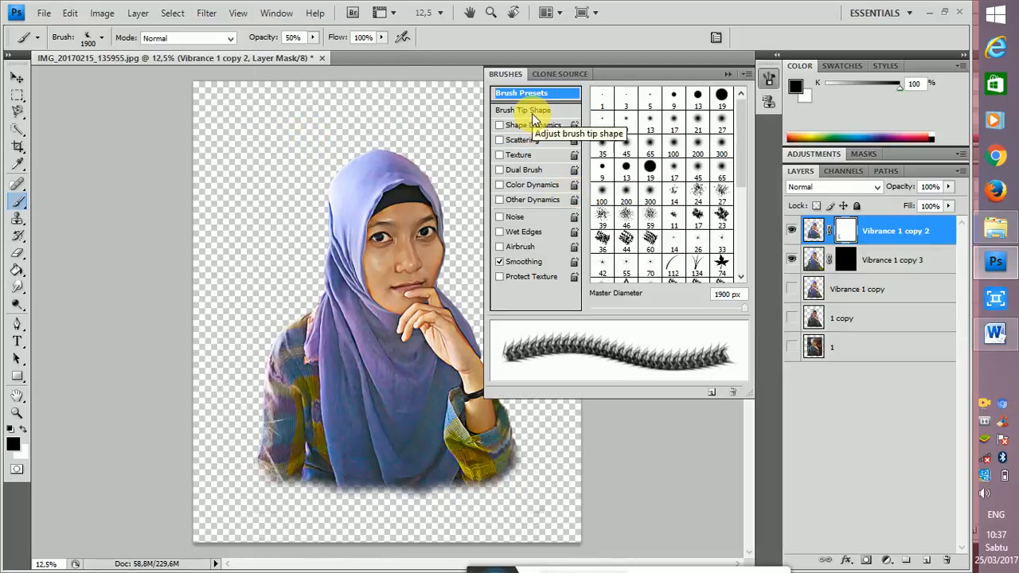
{"action": "left_click", "coordinate": [532, 113]}
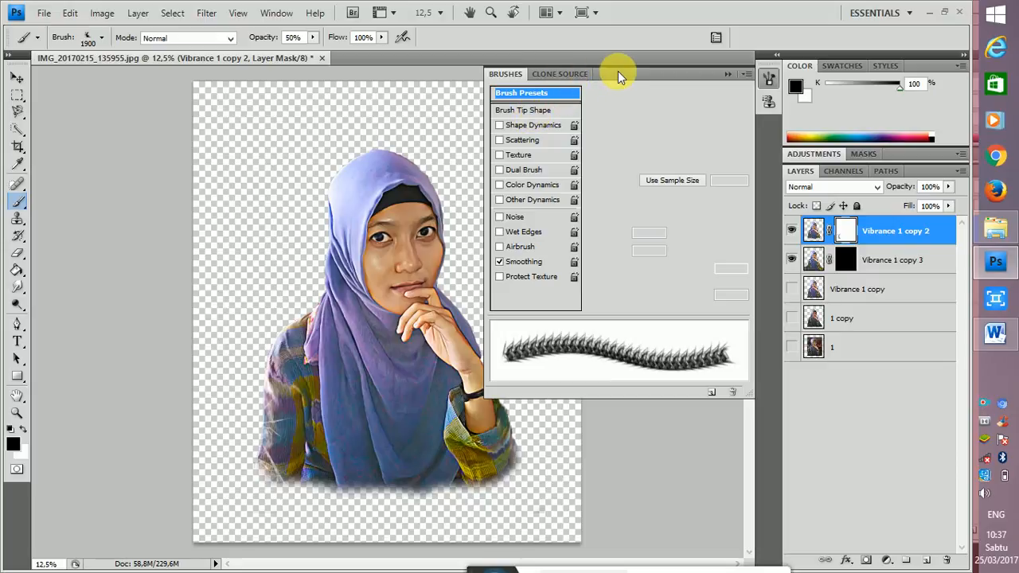
{"action": "mouse_move", "coordinate": [618, 73]}
{"action": "left_mouse_down"}
{"action": "mouse_move", "coordinate": [637, 88]}
{"action": "mouse_move", "coordinate": [722, 78]}
{"action": "left_mouse_up"}
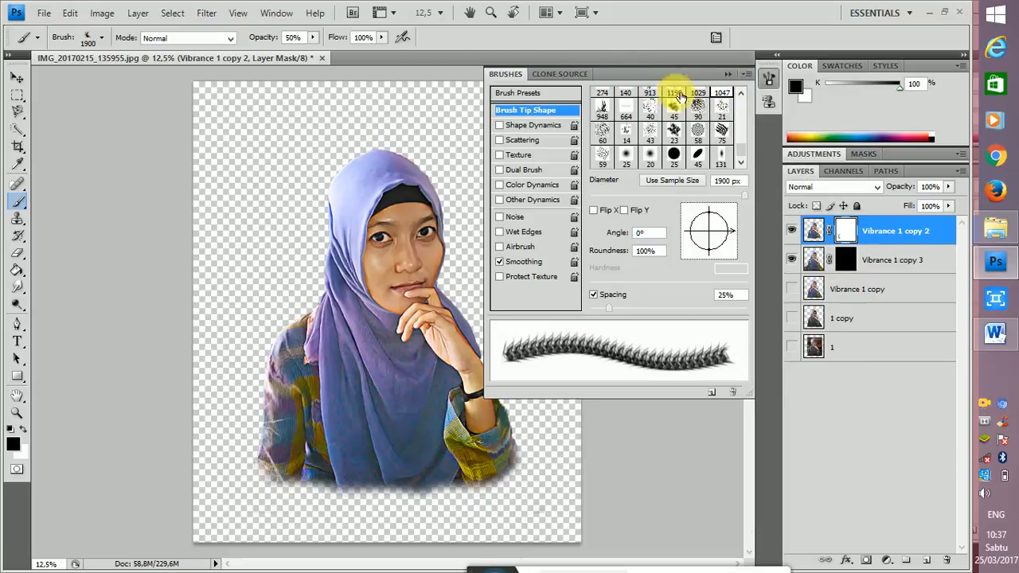
{"action": "left_click_drag", "start_coordinate": [643, 74], "coordinate": [761, 30]}
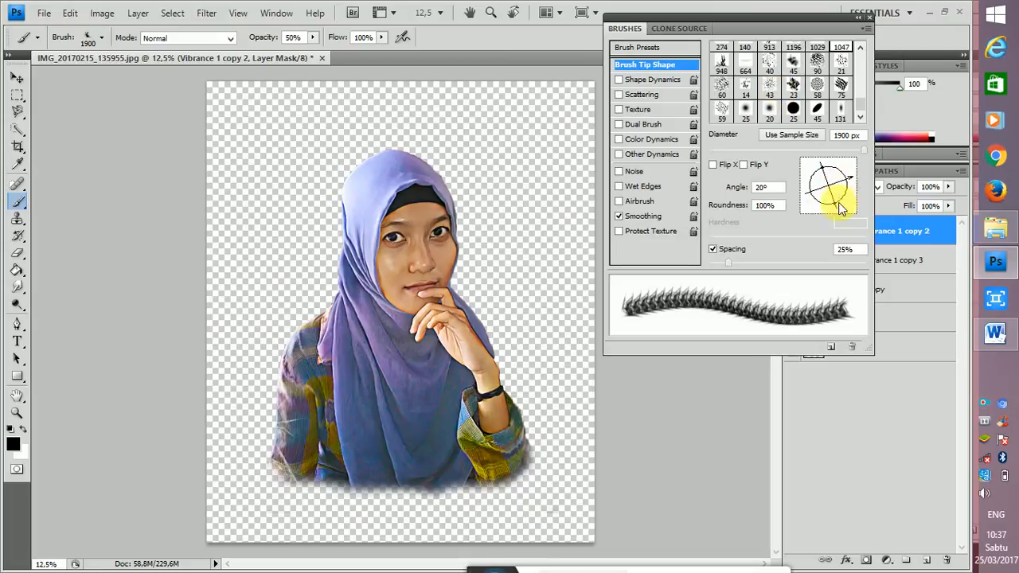
{"action": "mouse_move", "coordinate": [838, 201]}
{"action": "left_mouse_down"}
{"action": "mouse_move", "coordinate": [841, 190]}
{"action": "mouse_move", "coordinate": [818, 212]}
{"action": "mouse_move", "coordinate": [803, 205]}
{"action": "mouse_move", "coordinate": [848, 182]}
{"action": "mouse_move", "coordinate": [860, 159]}
{"action": "mouse_move", "coordinate": [848, 137]}
{"action": "mouse_move", "coordinate": [835, 137]}
{"action": "left_mouse_up"}
{"action": "left_click", "coordinate": [477, 464]}
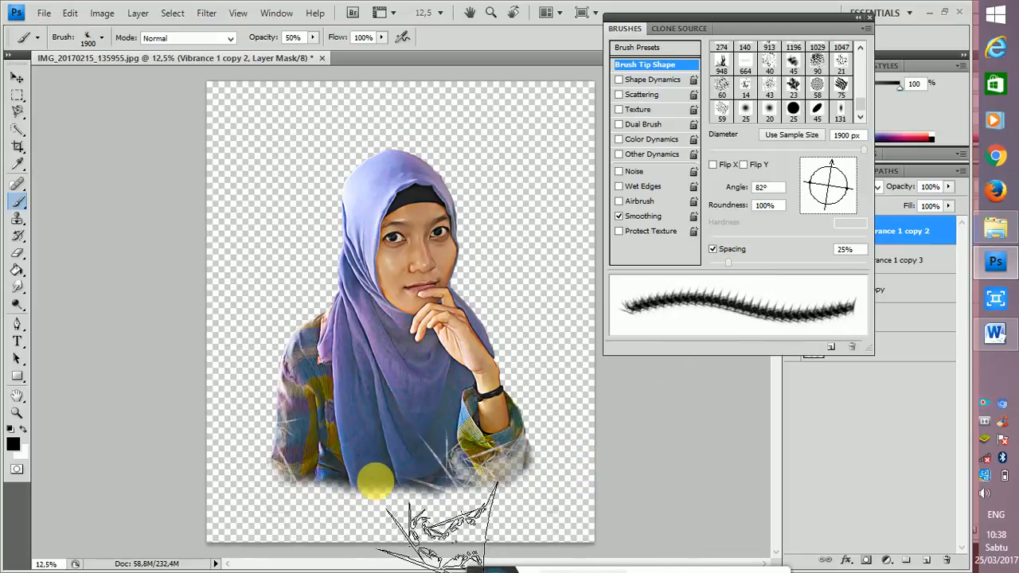
{"action": "left_click", "coordinate": [374, 480]}
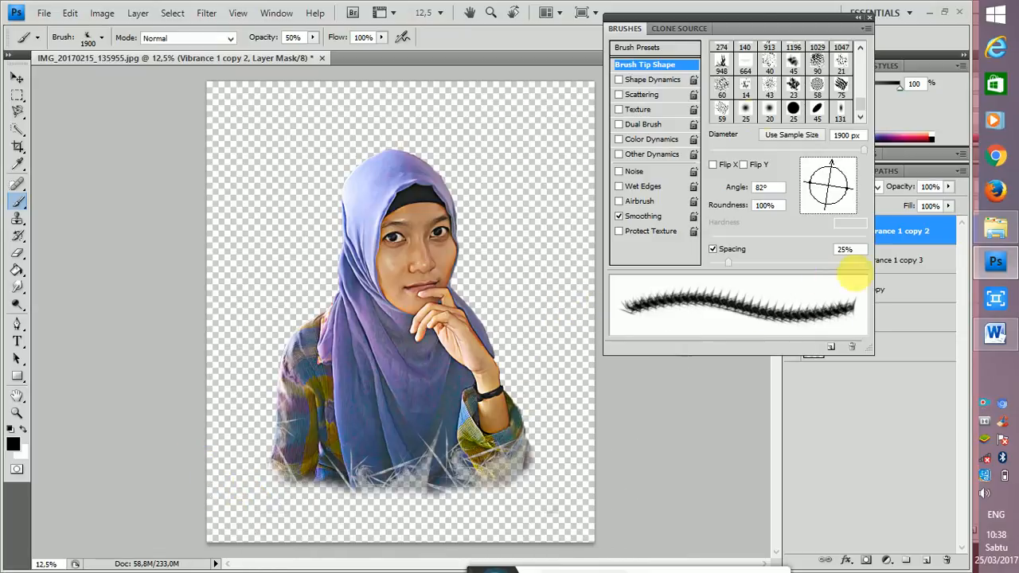
Select the layer mask of Vibrance 1 copy 3 and make white the foreground colour
{"action": "mouse_move", "coordinate": [738, 22]}
{"action": "left_mouse_down"}
{"action": "mouse_move", "coordinate": [719, 90]}
{"action": "mouse_move", "coordinate": [709, 298]}
{"action": "mouse_move", "coordinate": [682, 282]}
{"action": "mouse_move", "coordinate": [790, 336]}
{"action": "left_mouse_up"}
{"action": "left_click", "coordinate": [856, 265]}
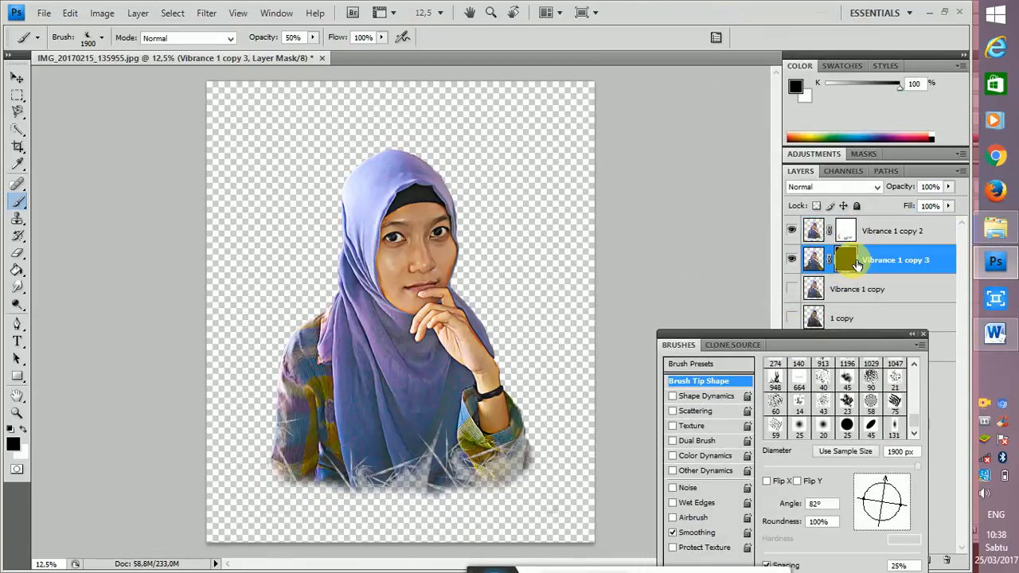
{"action": "key", "text": "ctrl+i"}
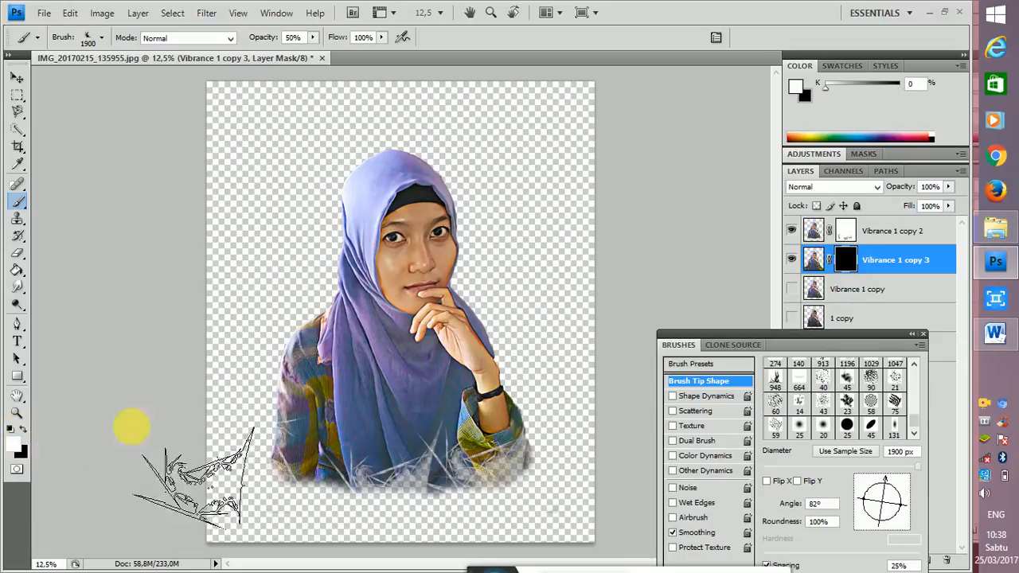
Choose the 1029 px brush tip and raise the brush opacity to 100%
{"action": "left_click_drag", "start_coordinate": [720, 337], "coordinate": [637, 109]}
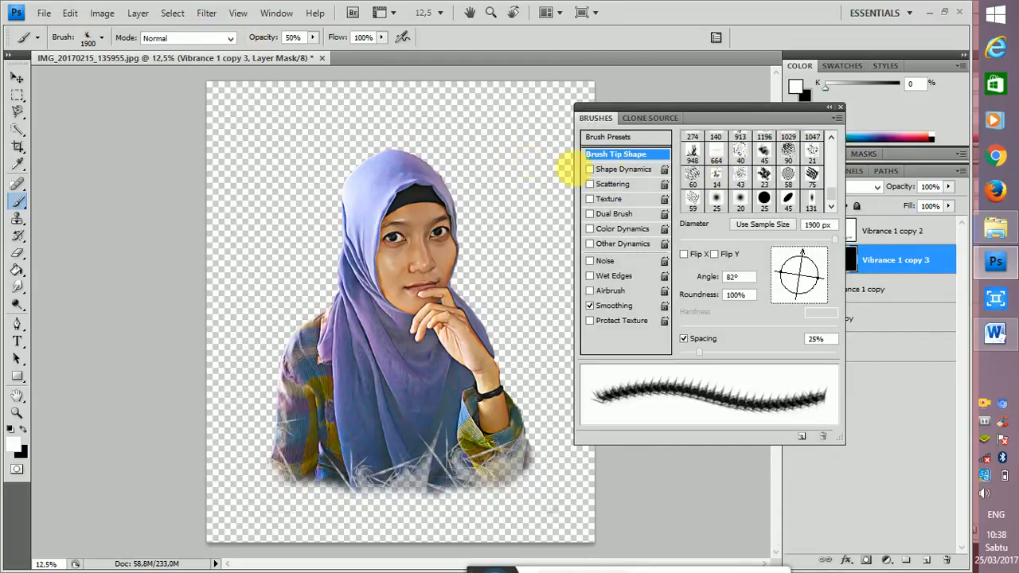
{"action": "mouse_move", "coordinate": [830, 199]}
{"action": "left_mouse_down"}
{"action": "mouse_move", "coordinate": [833, 211]}
{"action": "mouse_move", "coordinate": [815, 183]}
{"action": "left_mouse_up"}
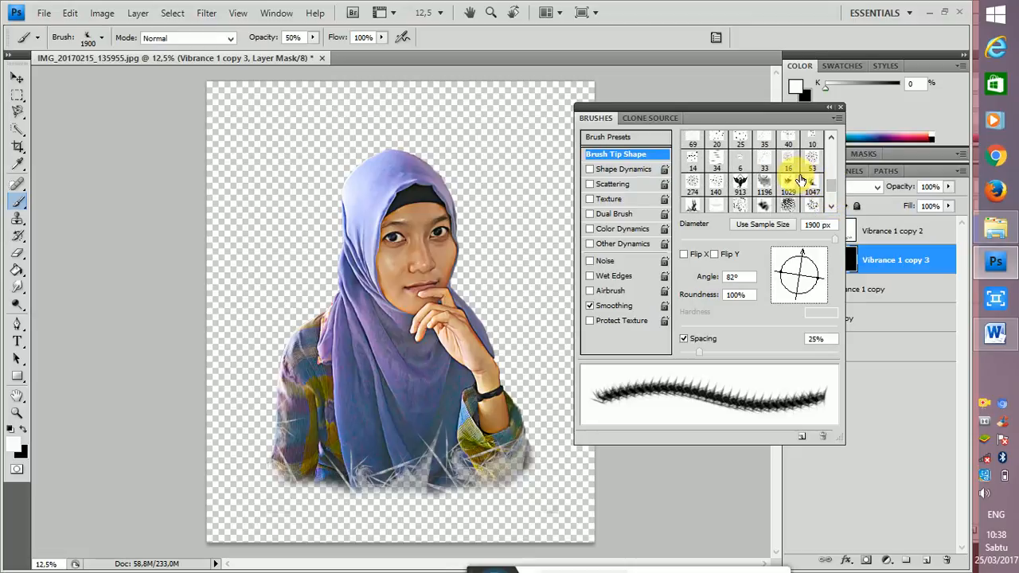
{"action": "left_click", "coordinate": [794, 183]}
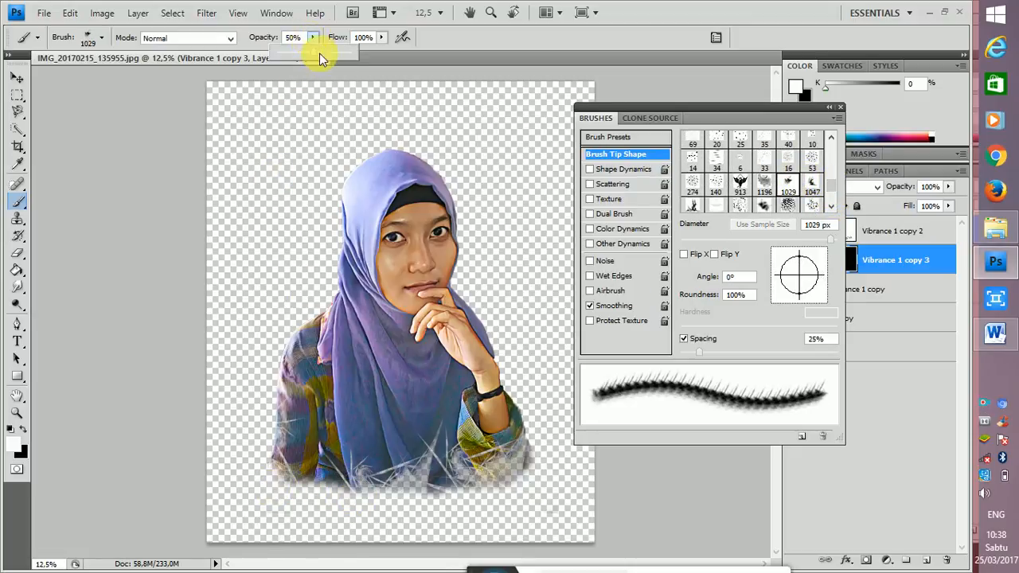
{"action": "left_click_drag", "start_coordinate": [344, 57], "coordinate": [368, 54]}
{"action": "left_click", "coordinate": [257, 490]}
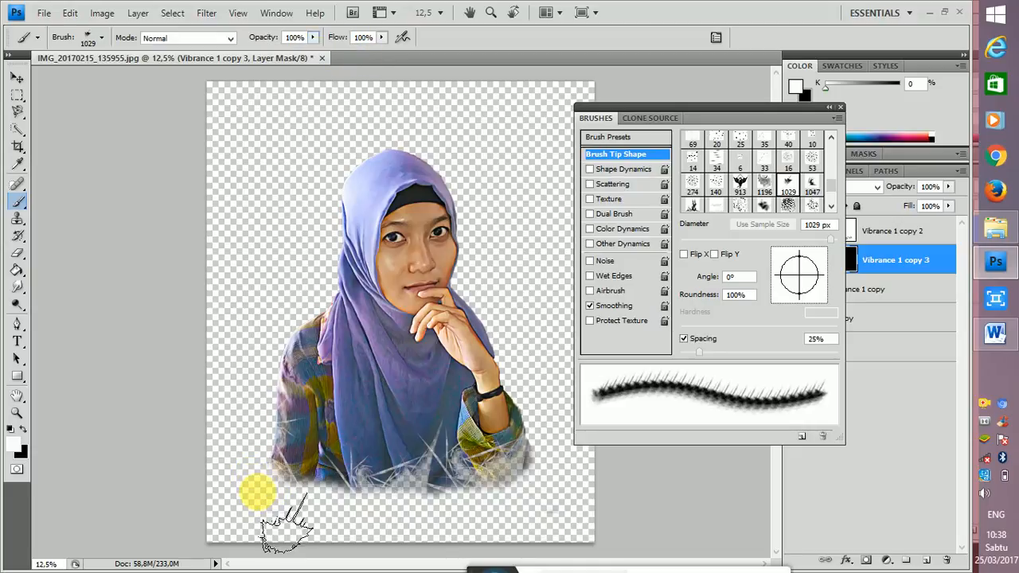
{"action": "left_click", "coordinate": [257, 491]}
{"action": "key", "text": "ctrl+z"}
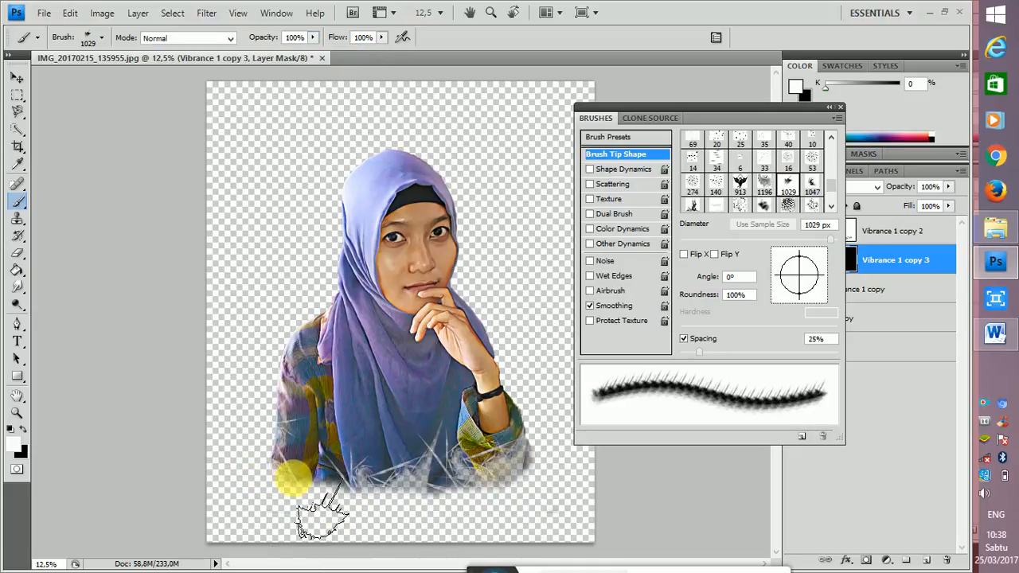
Enlarge the brush to 1700 px and rotate its tip to -177°
{"action": "key", "text": "bracketright"}
{"action": "key", "text": "bracketright"}
{"action": "key", "text": "bracketright"}
{"action": "key", "text": "bracketright"}
{"action": "key", "text": "bracketright"}
{"action": "key", "text": "bracketright"}
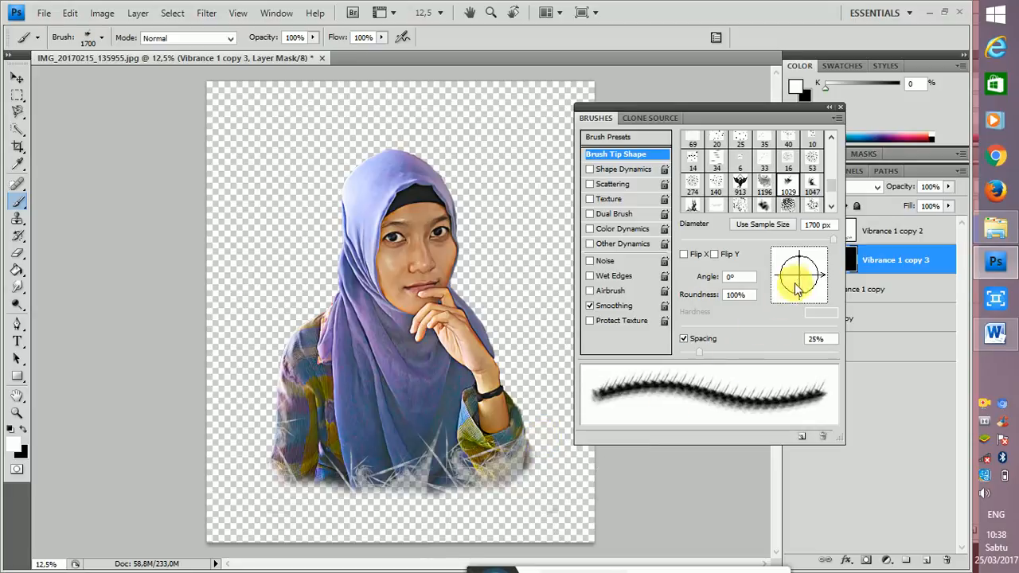
{"action": "mouse_move", "coordinate": [815, 274]}
{"action": "left_mouse_down"}
{"action": "mouse_move", "coordinate": [809, 289]}
{"action": "mouse_move", "coordinate": [768, 296]}
{"action": "mouse_move", "coordinate": [735, 284]}
{"action": "left_mouse_up"}
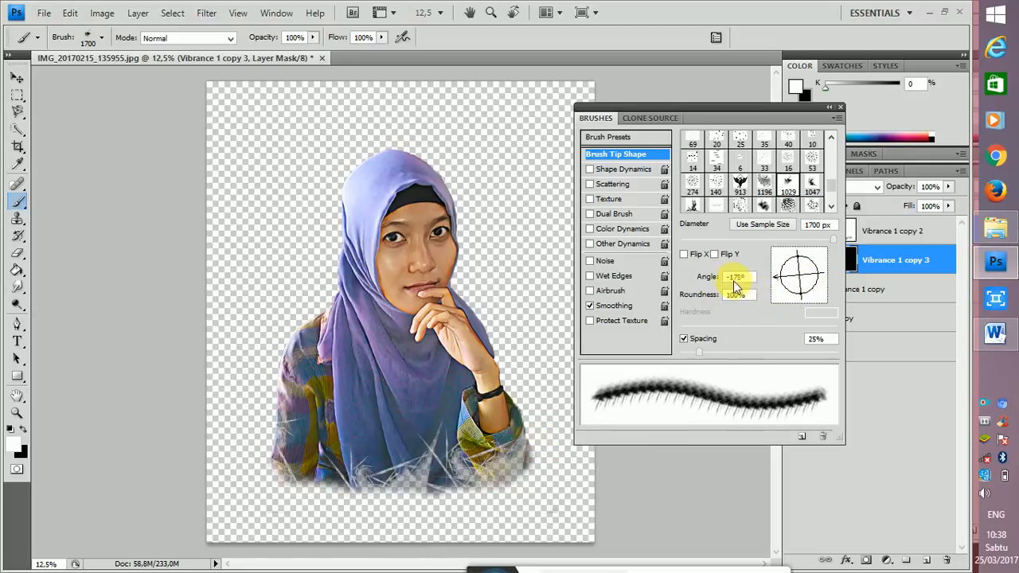
{"action": "left_click", "coordinate": [503, 448]}
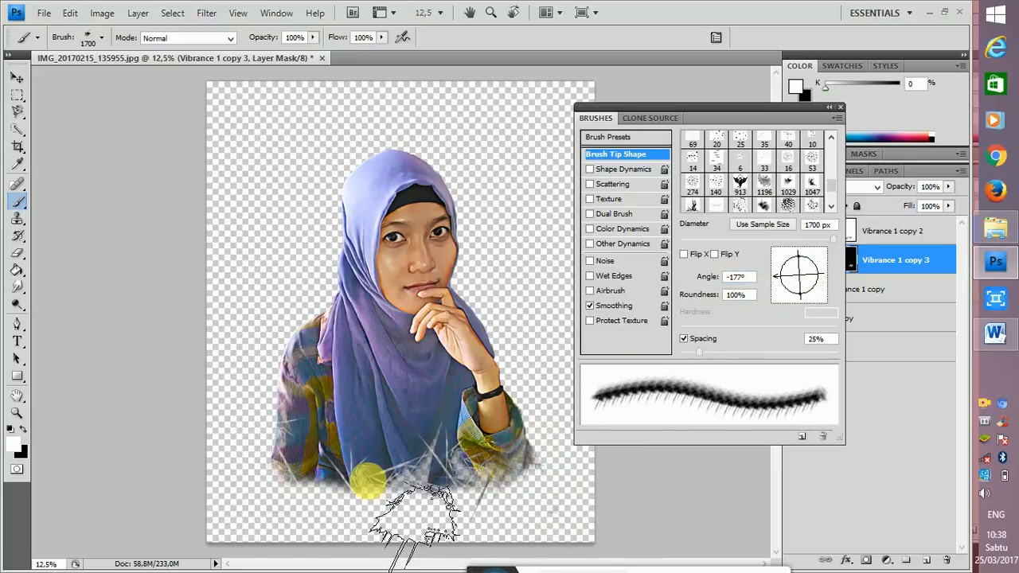
{"action": "left_click", "coordinate": [280, 466]}
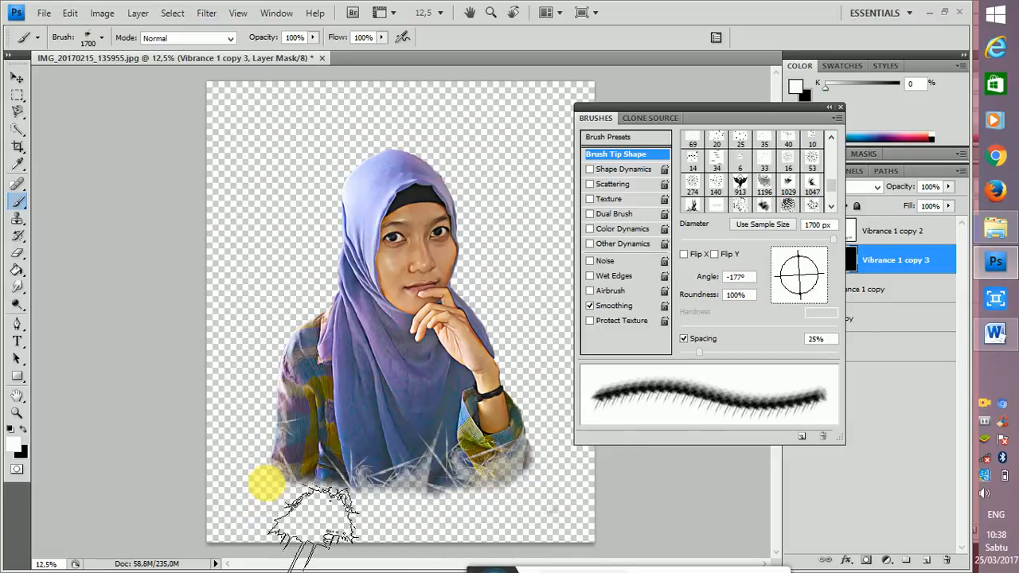
{"action": "left_click", "coordinate": [265, 483]}
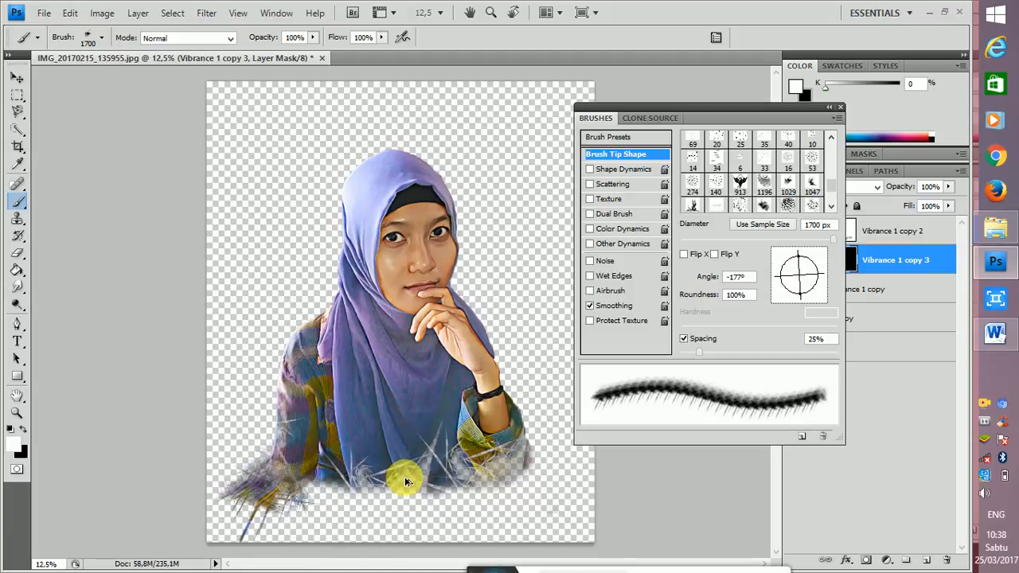
{"action": "key", "text": "alt+]"}
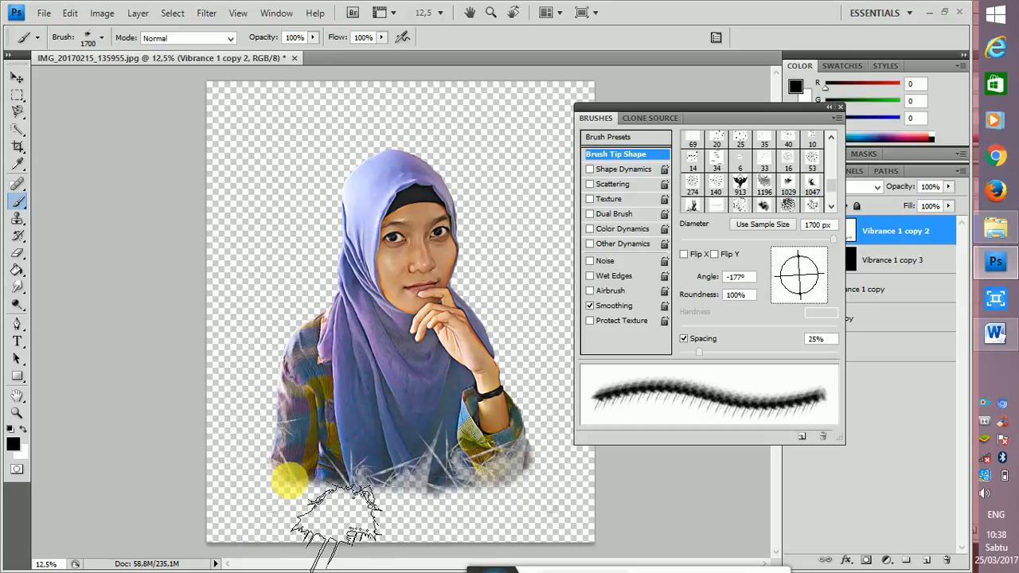
{"action": "left_click", "coordinate": [289, 481]}
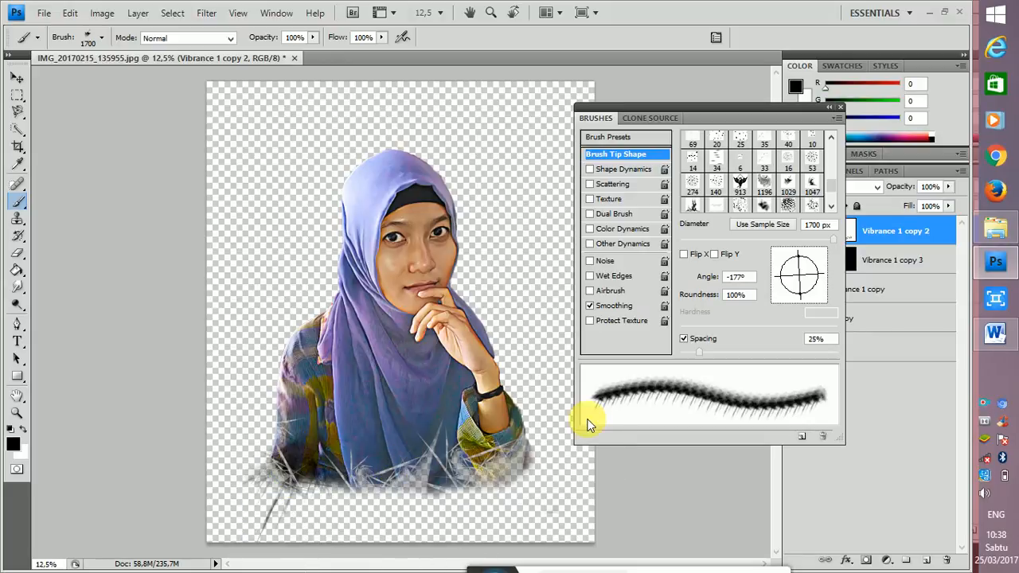
{"action": "key", "text": "ctrl+z"}
Stamp white on the mask of Vibrance 1 copy 3 at the lower end of the sleeve on the image's left side
{"action": "left_click", "coordinate": [22, 430]}
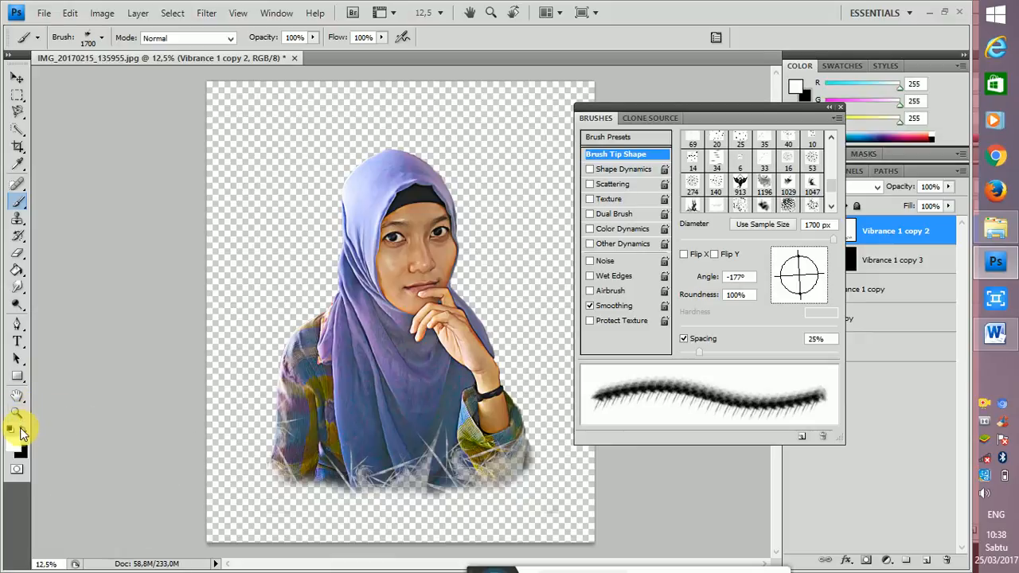
{"action": "left_click", "coordinate": [853, 260]}
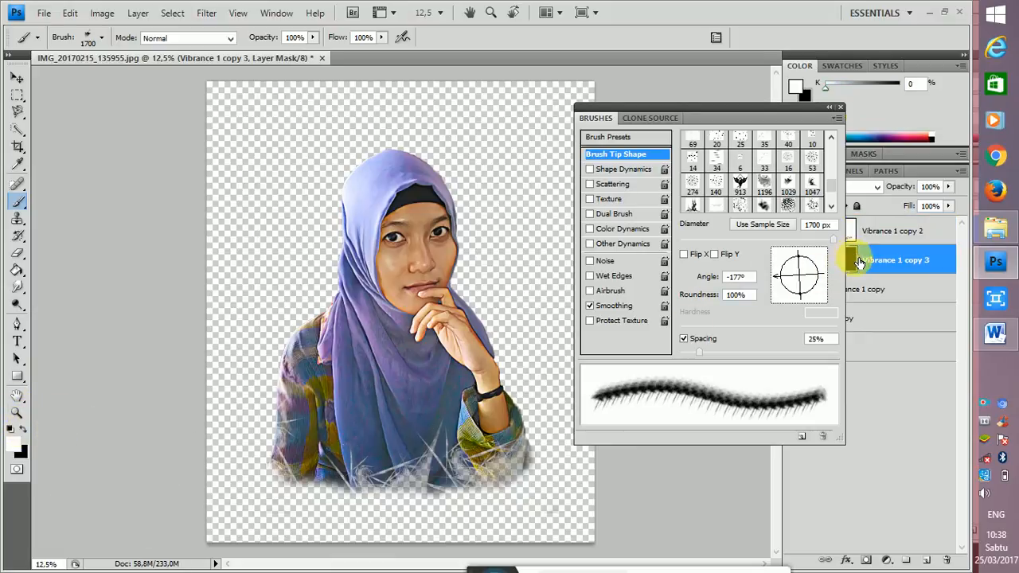
{"action": "left_click", "coordinate": [306, 455]}
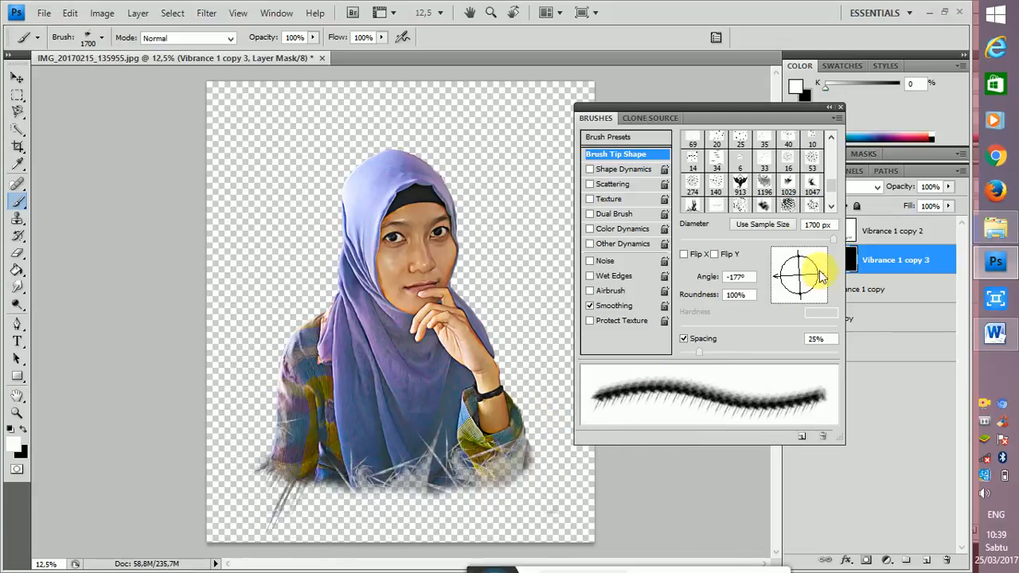
Reselect the 1029 px tip, set it to -124° and 1700 px, and stamp white below the sleeve on the image's right side
{"action": "left_click", "coordinate": [790, 189]}
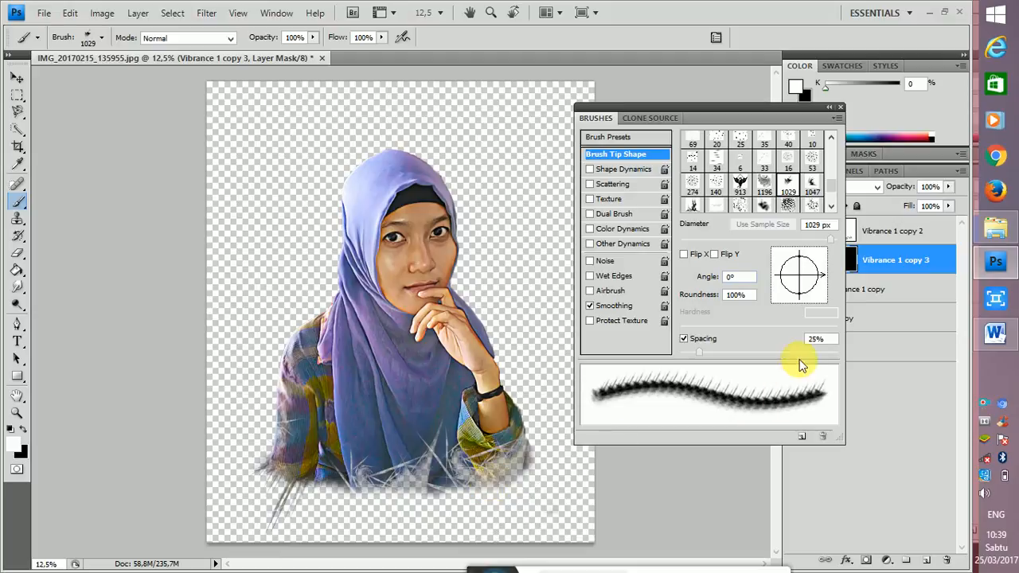
{"action": "mouse_move", "coordinate": [818, 283]}
{"action": "left_mouse_down"}
{"action": "mouse_move", "coordinate": [810, 310]}
{"action": "mouse_move", "coordinate": [777, 316]}
{"action": "left_mouse_up"}
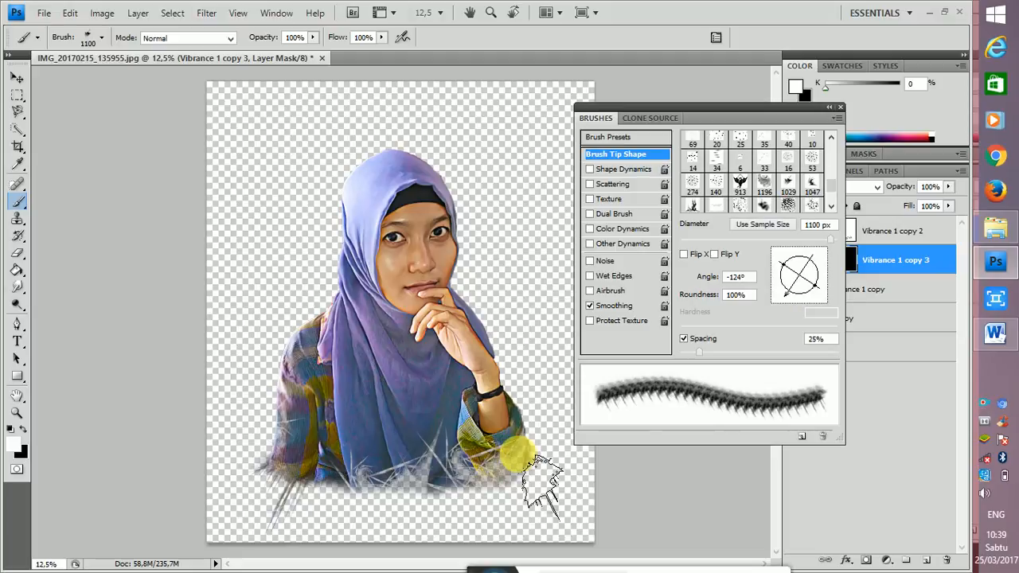
{"action": "key", "text": "bracketright"}
{"action": "key", "text": "bracketright"}
{"action": "key", "text": "bracketright"}
{"action": "key", "text": "bracketright"}
{"action": "key", "text": "bracketright"}
{"action": "key", "text": "bracketright"}
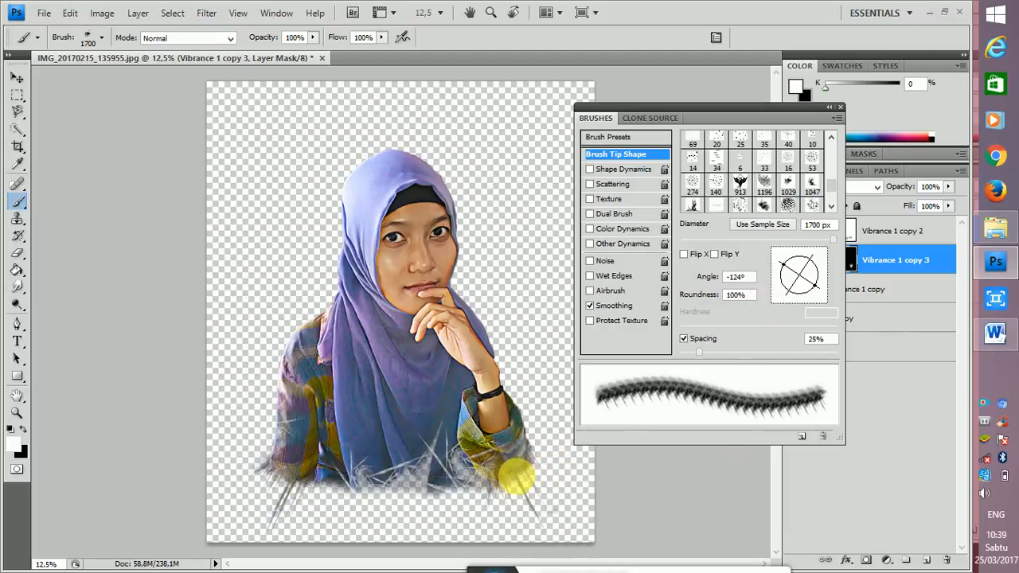
{"action": "mouse_move", "coordinate": [516, 475]}
{"action": "left_mouse_down"}
{"action": "mouse_move", "coordinate": [505, 482]}
{"action": "mouse_move", "coordinate": [685, 483]}
{"action": "left_mouse_up"}
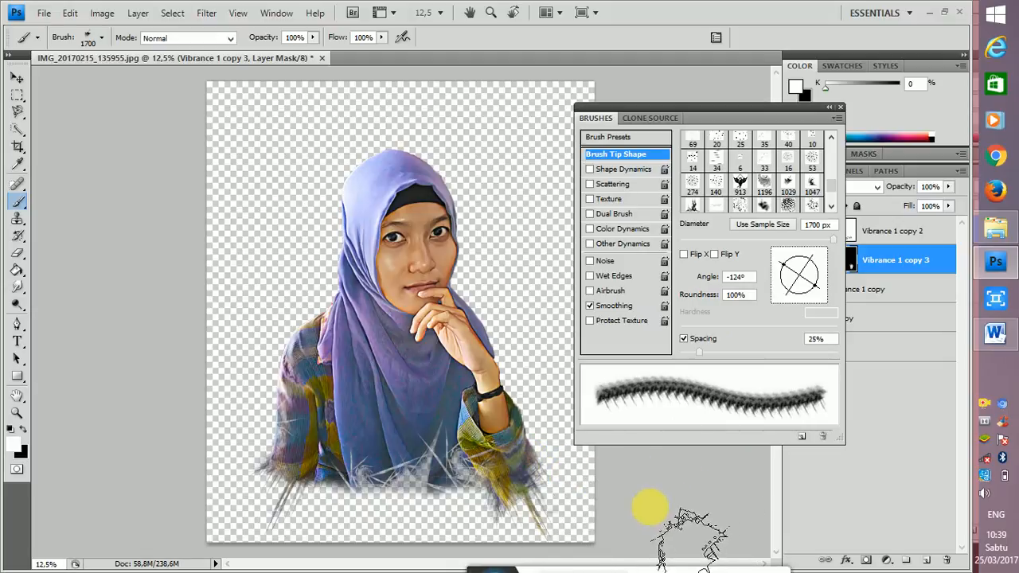
Choose the 948 px tip, set it to -137° and 700 px, and stamp white below the scarf beside the right-hand sleeve
{"action": "left_click", "coordinate": [766, 186]}
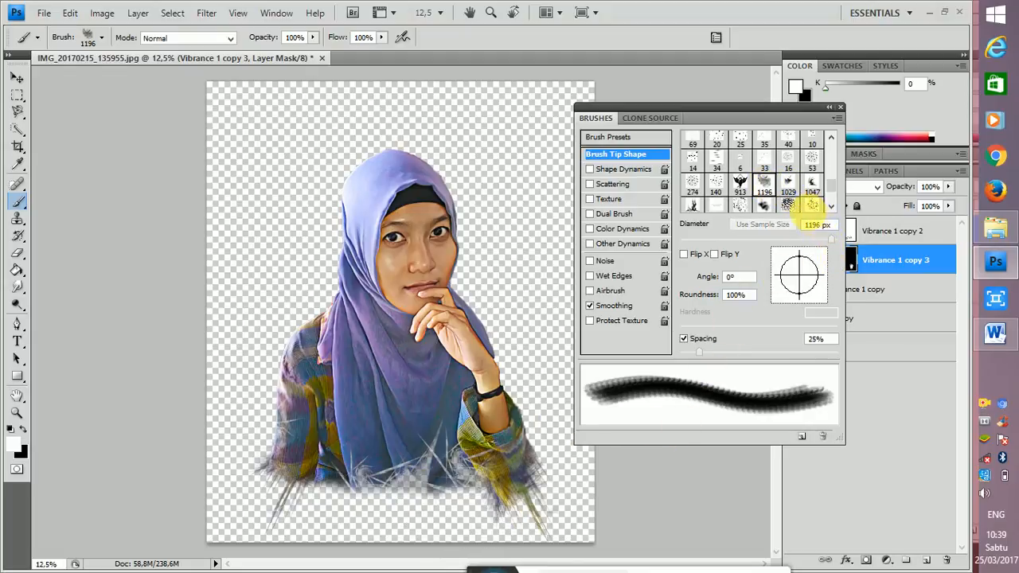
{"action": "left_click", "coordinate": [693, 204]}
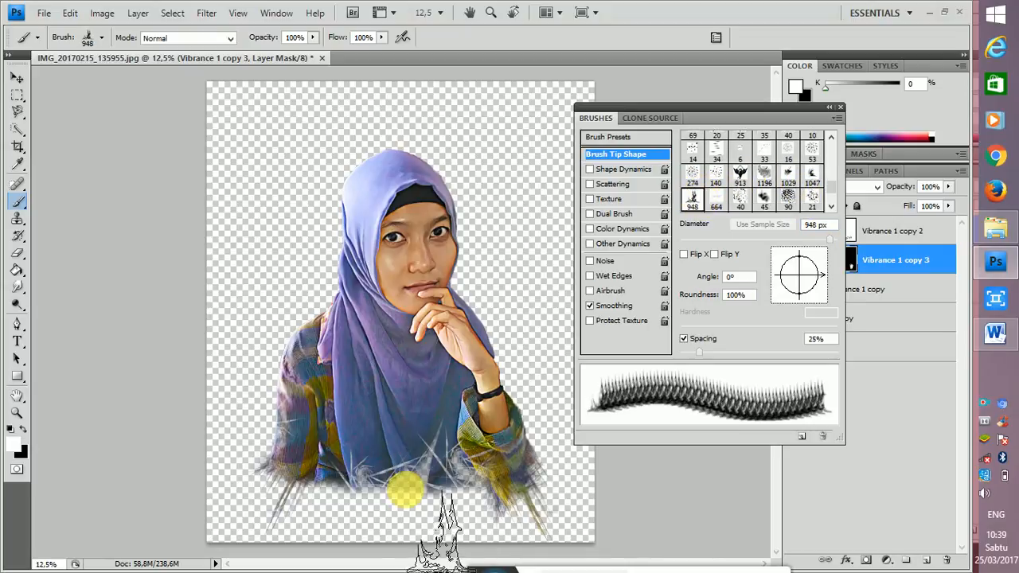
{"action": "left_click_drag", "start_coordinate": [822, 290], "coordinate": [761, 323]}
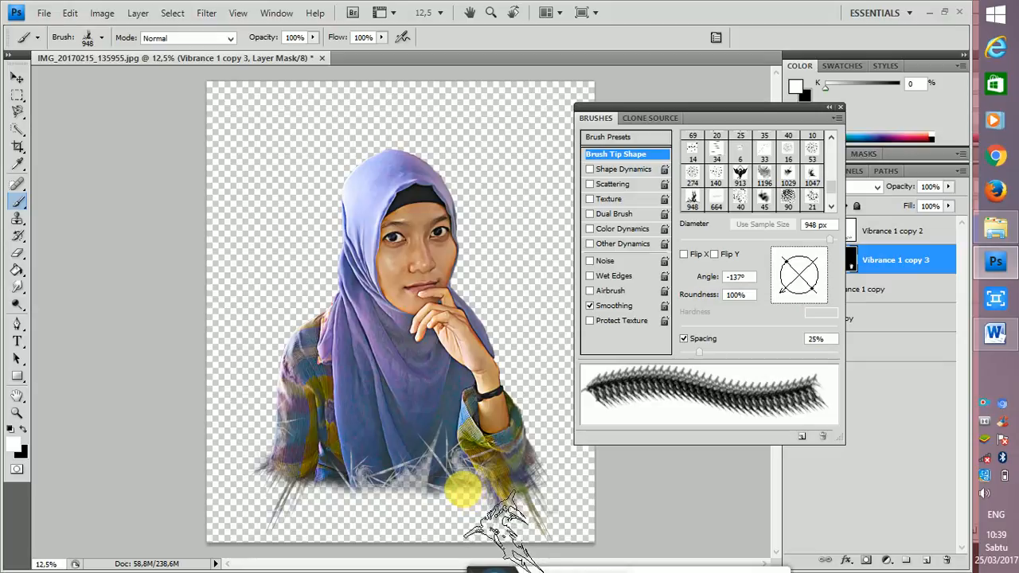
{"action": "key", "text": "bracketleft"}
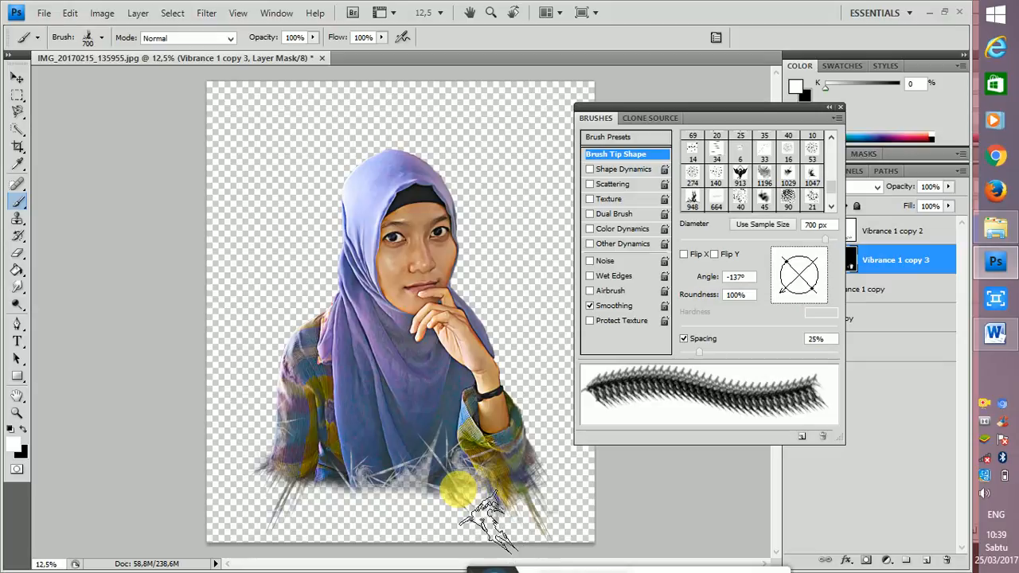
{"action": "left_click", "coordinate": [458, 489]}
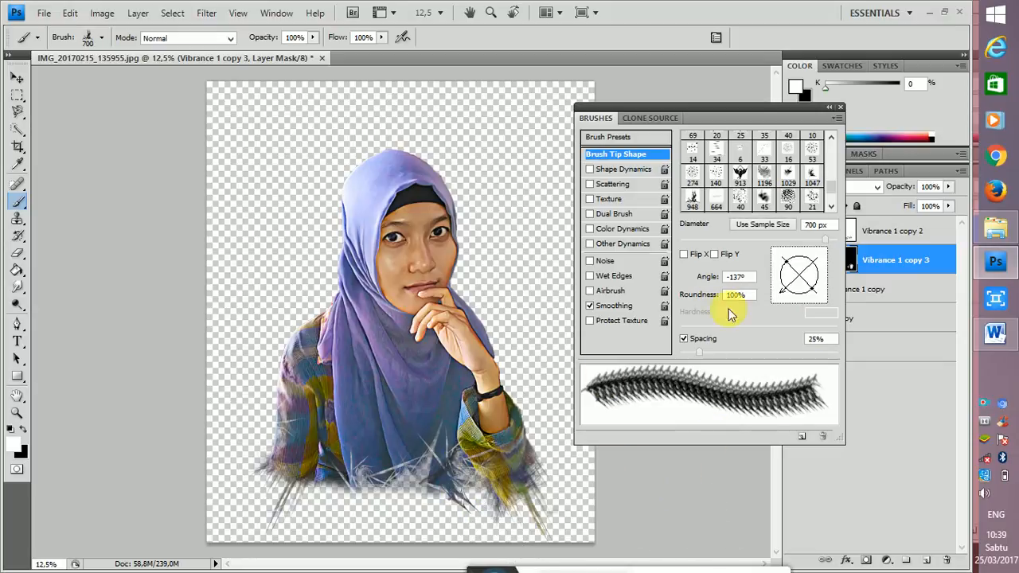
Rotate the brush tip to 155° and stamp white splatters below the garment's lower-left edge
{"action": "mouse_move", "coordinate": [803, 299]}
{"action": "left_mouse_down"}
{"action": "mouse_move", "coordinate": [776, 310]}
{"action": "mouse_move", "coordinate": [748, 288]}
{"action": "left_mouse_up"}
{"action": "left_click_drag", "start_coordinate": [754, 252], "coordinate": [805, 287]}
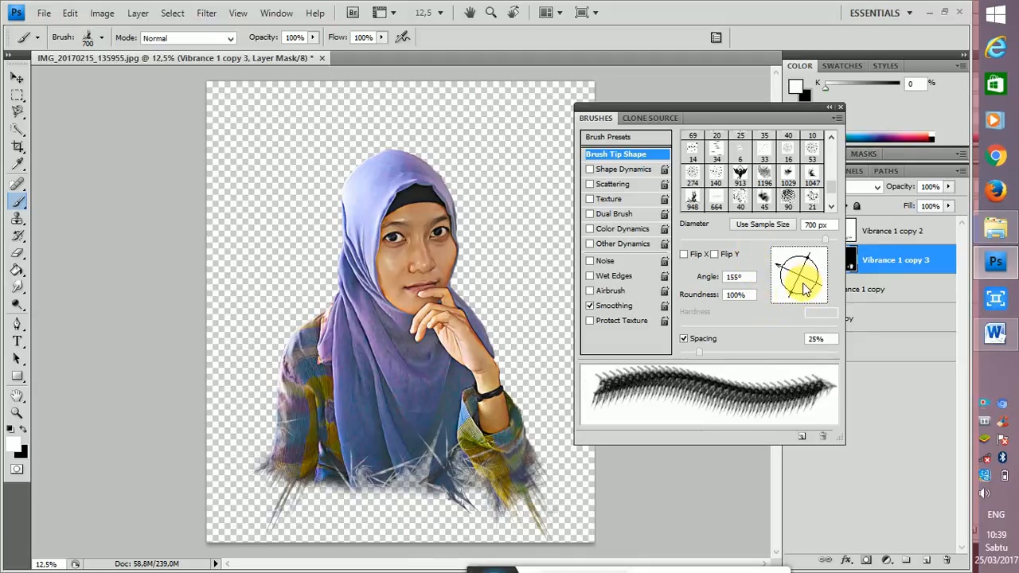
{"action": "left_click", "coordinate": [280, 505]}
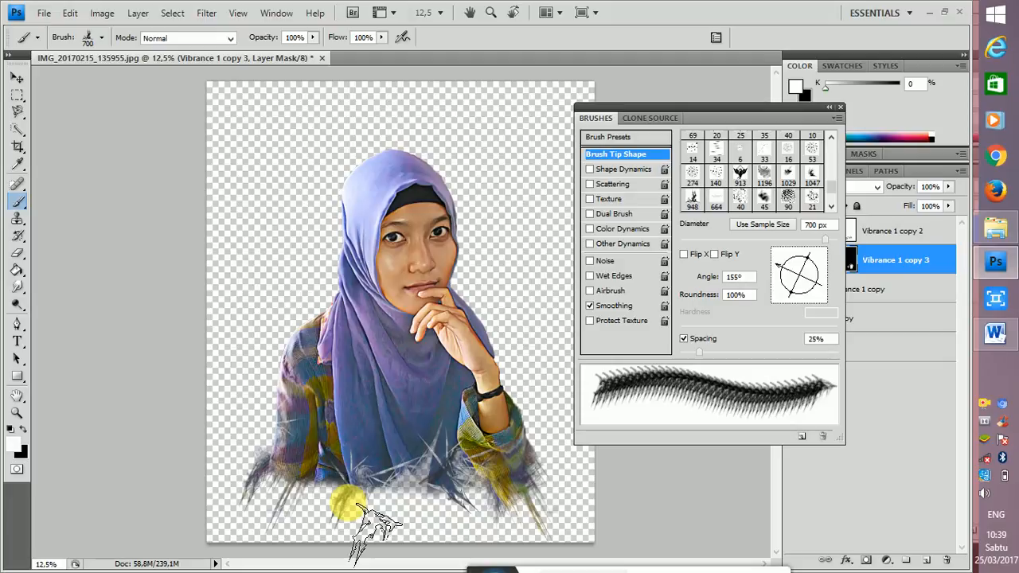
Rotate the 700 px tip to -71°, -104° and -154° in turn, stamping white below the garment's left portion and around the right-hand sleeve's end
{"action": "left_click_drag", "start_coordinate": [785, 295], "coordinate": [806, 296]}
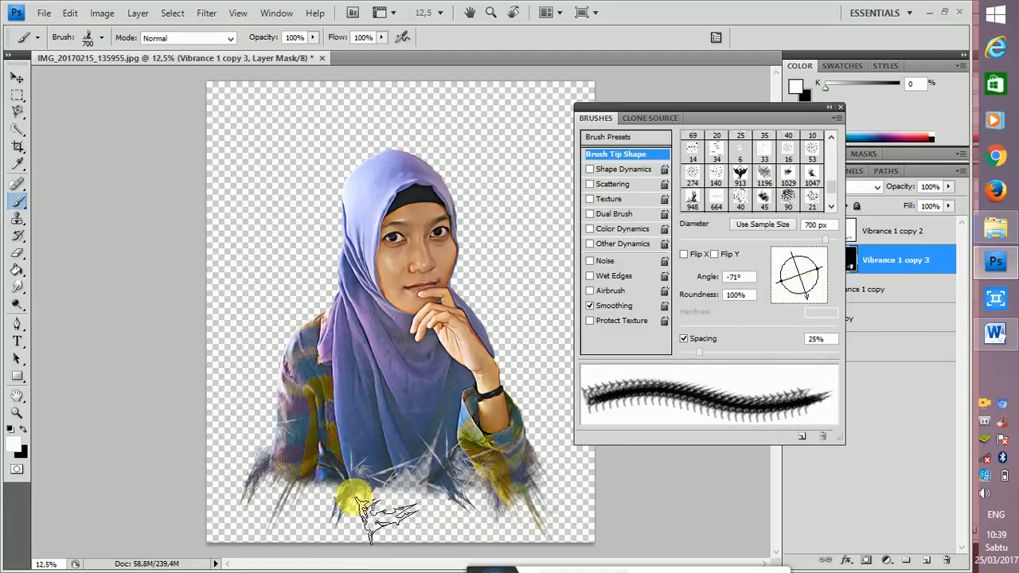
{"action": "left_click_drag", "start_coordinate": [815, 295], "coordinate": [792, 309]}
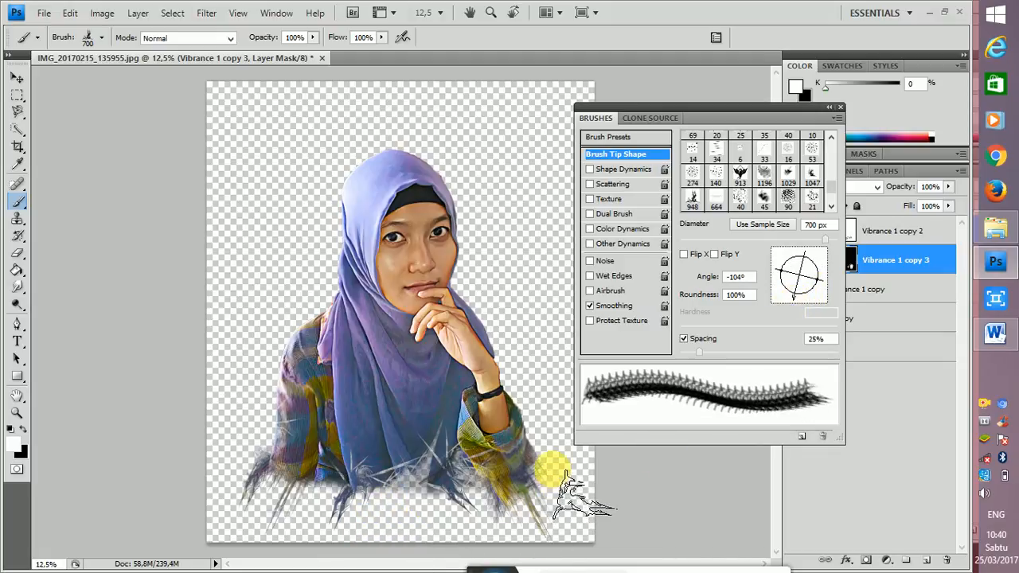
{"action": "mouse_move", "coordinate": [819, 293]}
{"action": "left_mouse_down"}
{"action": "mouse_move", "coordinate": [805, 297]}
{"action": "mouse_move", "coordinate": [804, 281]}
{"action": "mouse_move", "coordinate": [784, 274]}
{"action": "mouse_move", "coordinate": [782, 283]}
{"action": "left_mouse_up"}
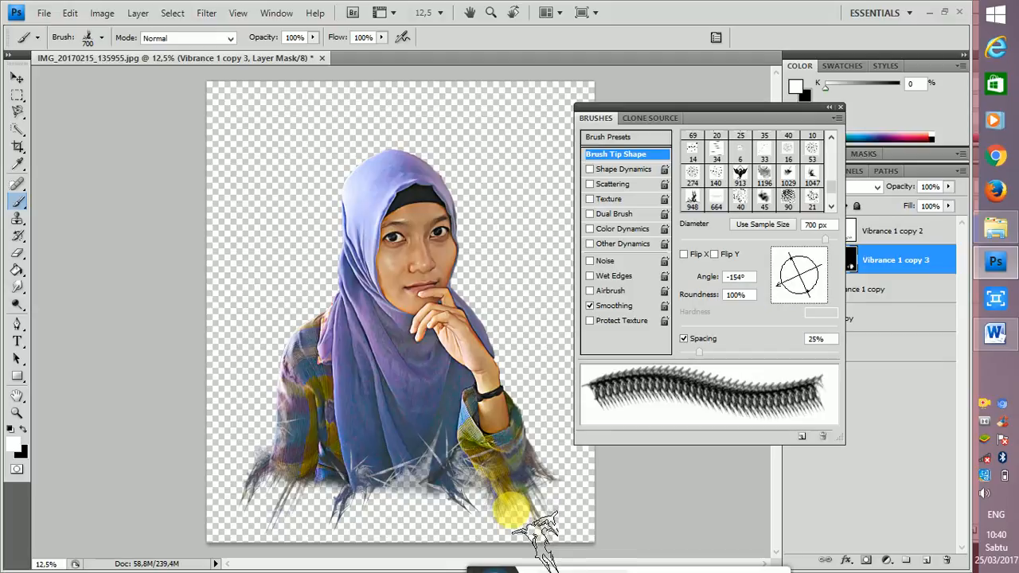
Set the tip to 152° and 1200 px, stamping white splatters below the garment's lower-left edge
{"action": "mouse_move", "coordinate": [808, 311]}
{"action": "left_mouse_down"}
{"action": "mouse_move", "coordinate": [787, 316]}
{"action": "mouse_move", "coordinate": [768, 302]}
{"action": "mouse_move", "coordinate": [676, 297]}
{"action": "mouse_move", "coordinate": [708, 273]}
{"action": "mouse_move", "coordinate": [704, 230]}
{"action": "left_mouse_up"}
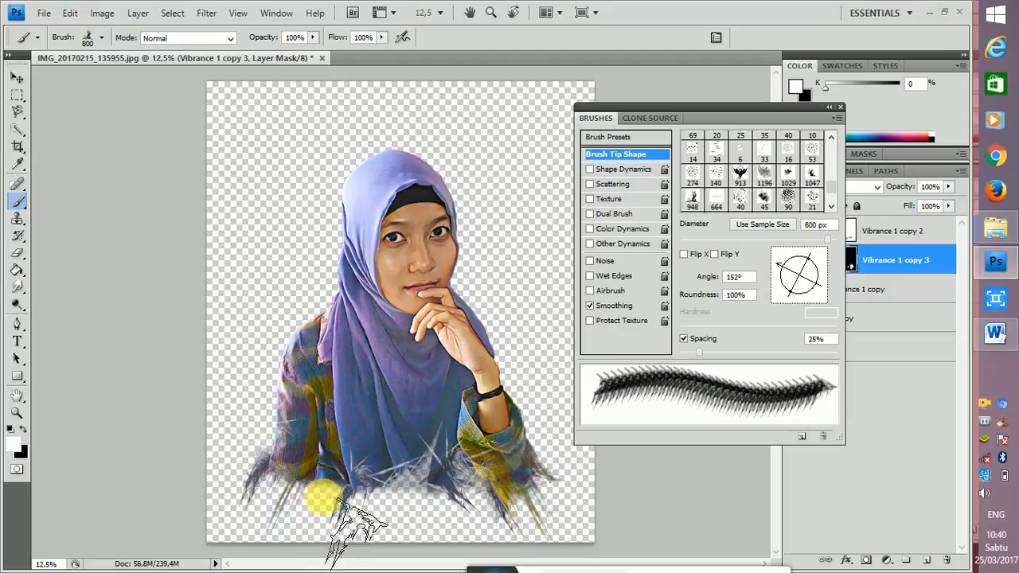
{"action": "key", "text": "bracketright"}
{"action": "key", "text": "bracketright"}
{"action": "key", "text": "bracketright"}
{"action": "key", "text": "bracketright"}
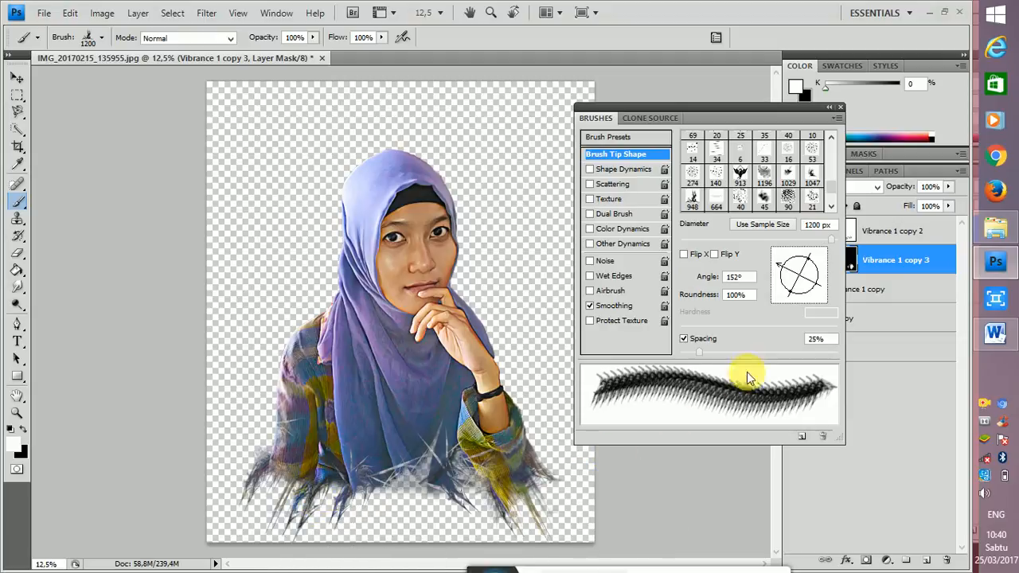
Rotate the 1200 px tip to -153°, 147° and -142° in turn, stamping white below the scarf and beyond both sleeves, and close the brush settings
{"action": "mouse_move", "coordinate": [782, 298]}
{"action": "left_mouse_down"}
{"action": "mouse_move", "coordinate": [795, 280]}
{"action": "mouse_move", "coordinate": [782, 298]}
{"action": "mouse_move", "coordinate": [765, 292]}
{"action": "left_mouse_up"}
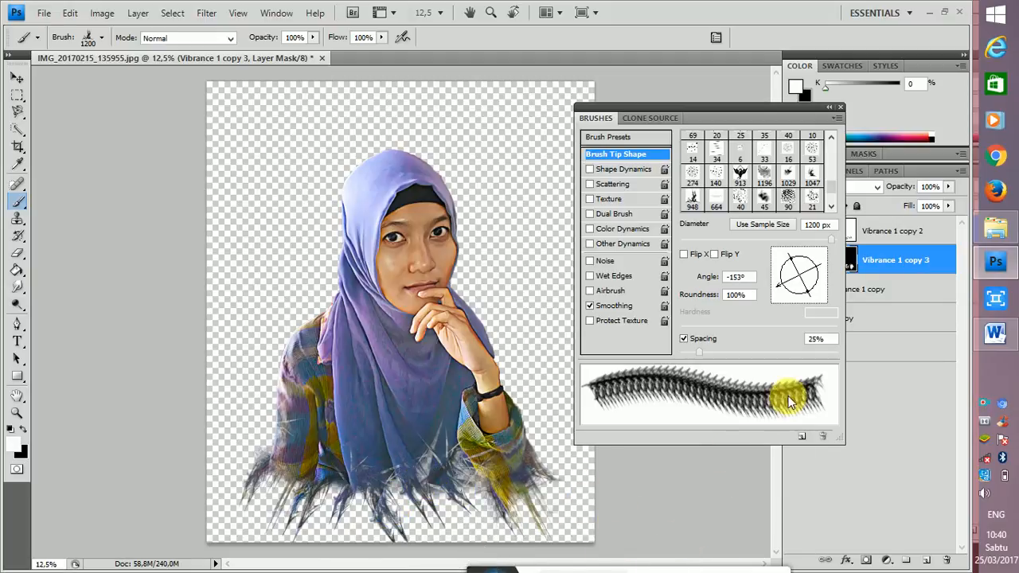
{"action": "left_click", "coordinate": [788, 295]}
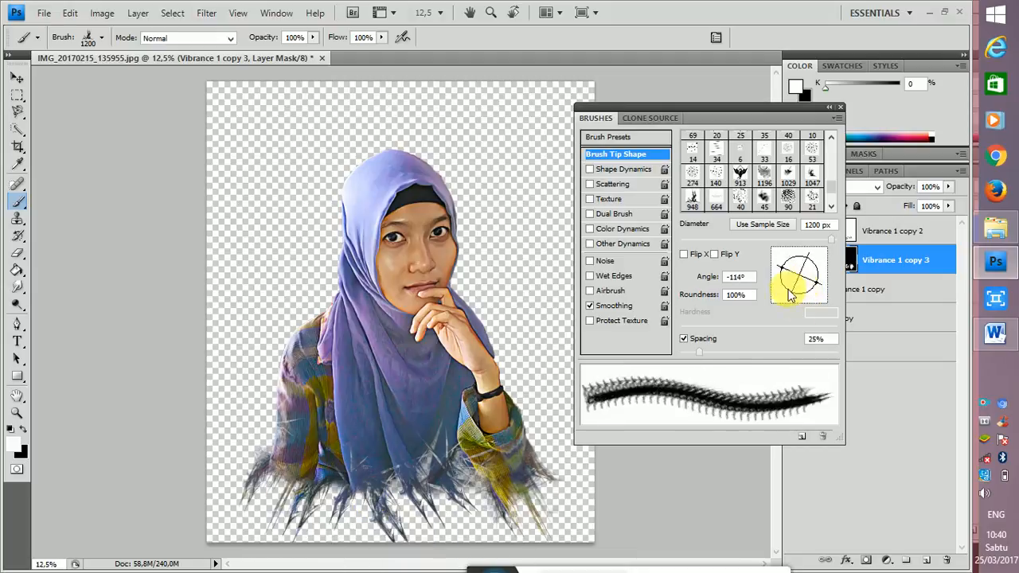
{"action": "mouse_move", "coordinate": [788, 294]}
{"action": "left_mouse_down"}
{"action": "mouse_move", "coordinate": [760, 298]}
{"action": "mouse_move", "coordinate": [691, 219]}
{"action": "left_mouse_up"}
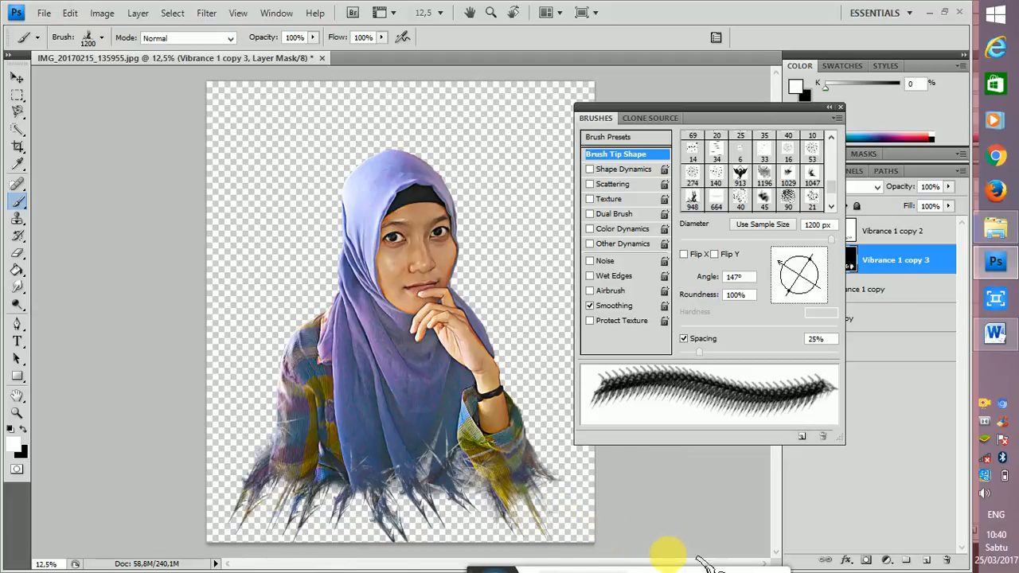
{"action": "mouse_move", "coordinate": [776, 296]}
{"action": "left_mouse_down"}
{"action": "mouse_move", "coordinate": [796, 272]}
{"action": "mouse_move", "coordinate": [790, 289]}
{"action": "left_mouse_up"}
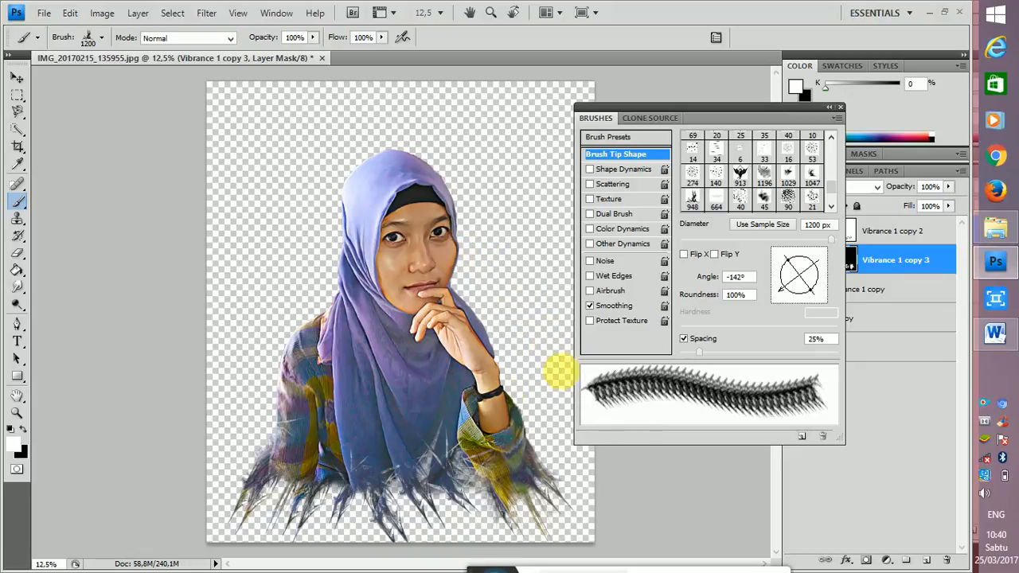
{"action": "left_click", "coordinate": [839, 107]}
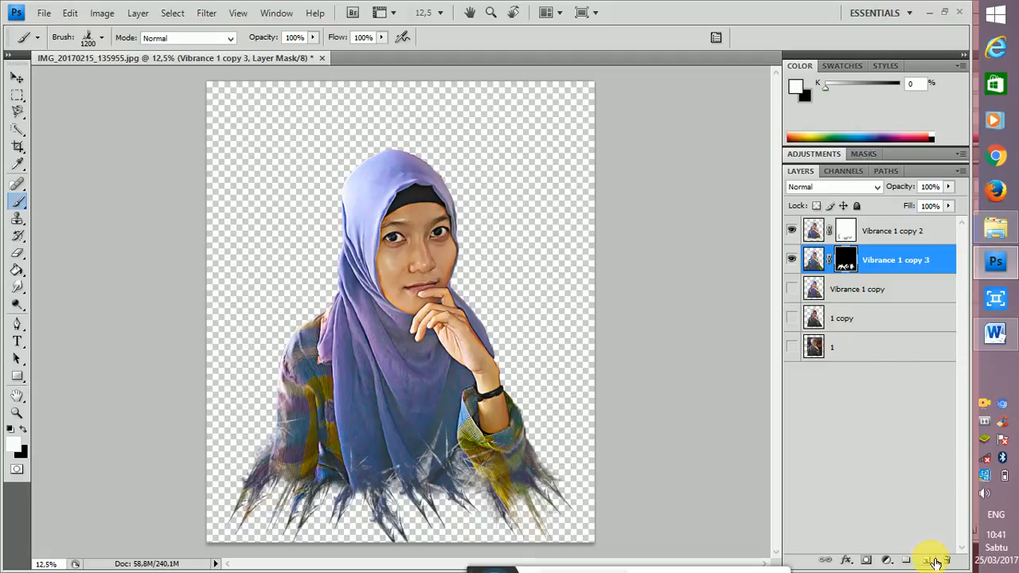
Add a new empty layer and move it below all other layers
{"action": "left_click", "coordinate": [927, 560]}
{"action": "left_click_drag", "start_coordinate": [881, 265], "coordinate": [869, 407]}
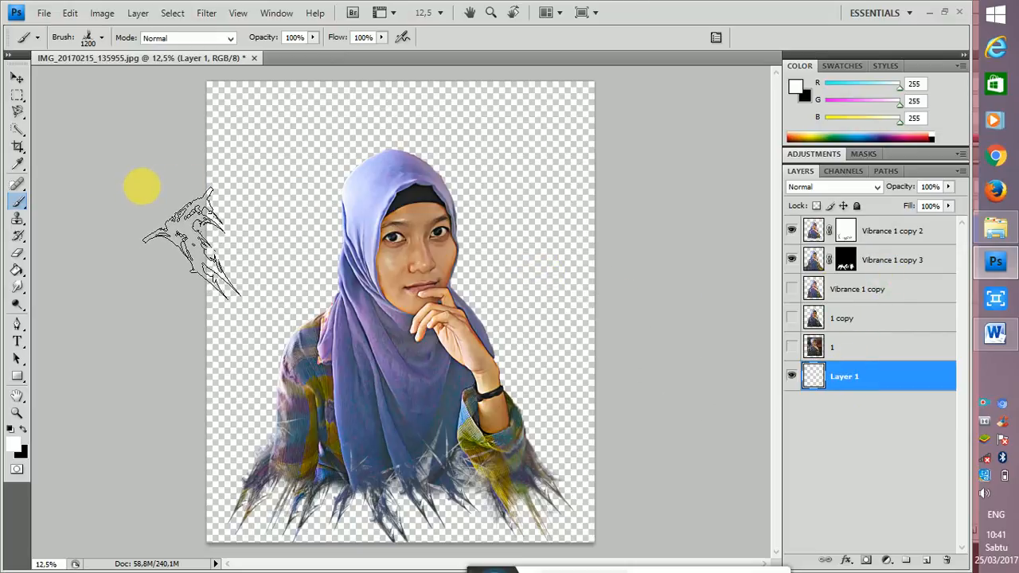
Load the brush file Room122_Watercolor_Splatters.abr from the BRUSH folder into the brush presets
{"action": "left_click", "coordinate": [101, 40]}
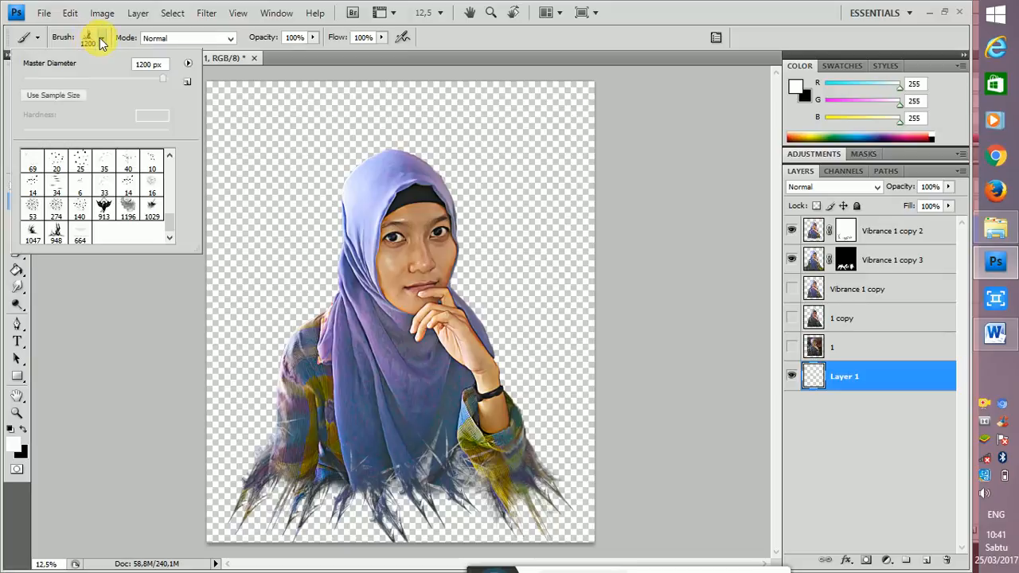
{"action": "left_click", "coordinate": [188, 65]}
{"action": "left_click", "coordinate": [241, 258]}
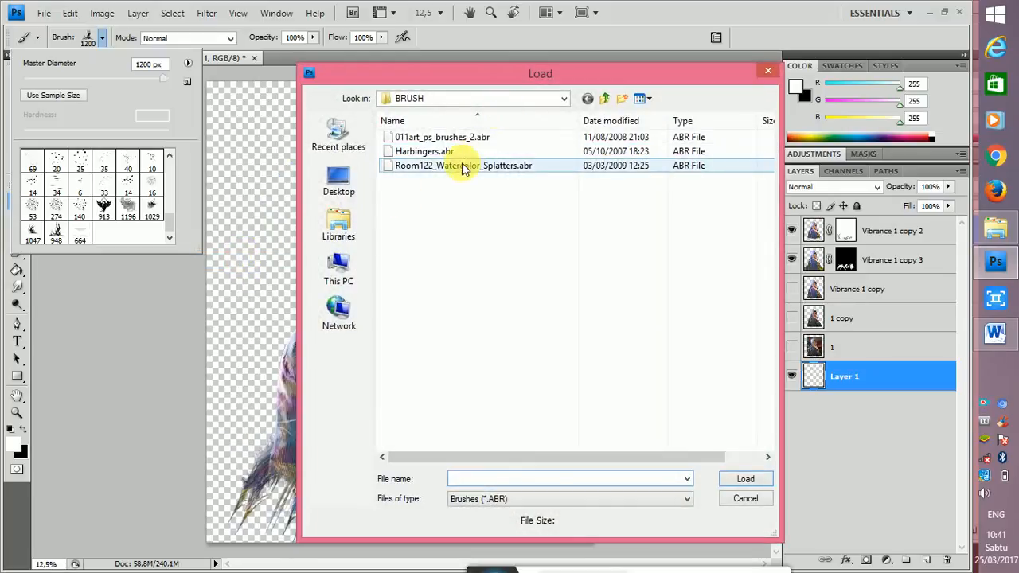
{"action": "left_click", "coordinate": [463, 167]}
{"action": "double_click", "coordinate": [462, 167]}
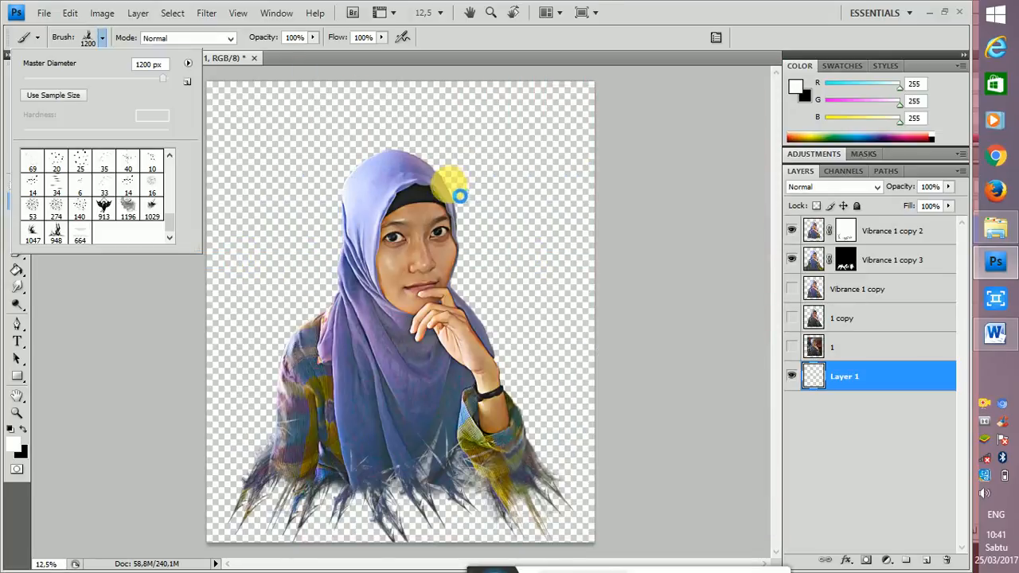
Try a white stamp with the 1603 px splatter tip on Layer 1 near the canvas's upper-left corner, and undo it
{"action": "scroll", "coordinate": [174, 227], "scroll_direction": "down", "scroll_amount": 2}
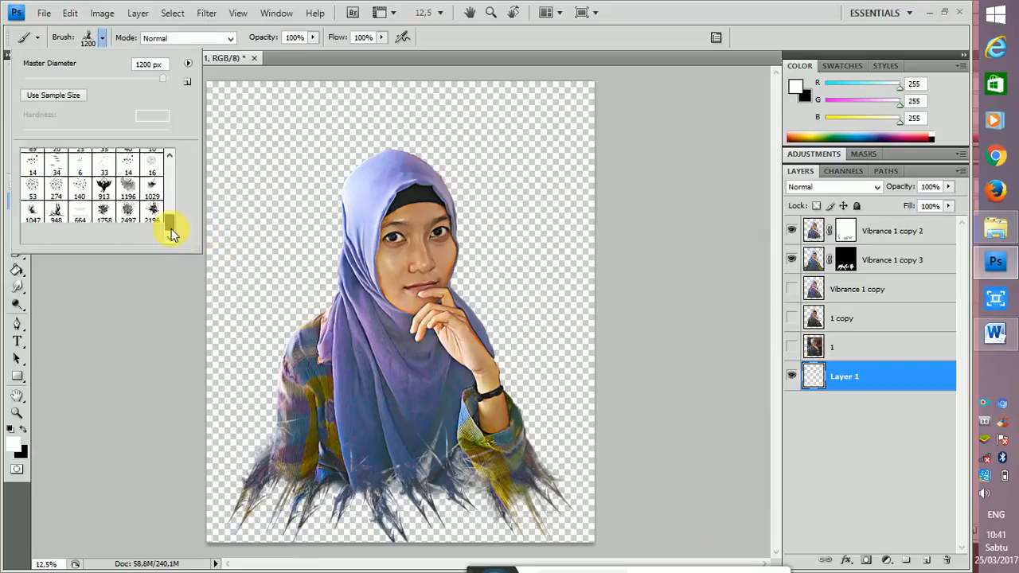
{"action": "left_click", "coordinate": [151, 232]}
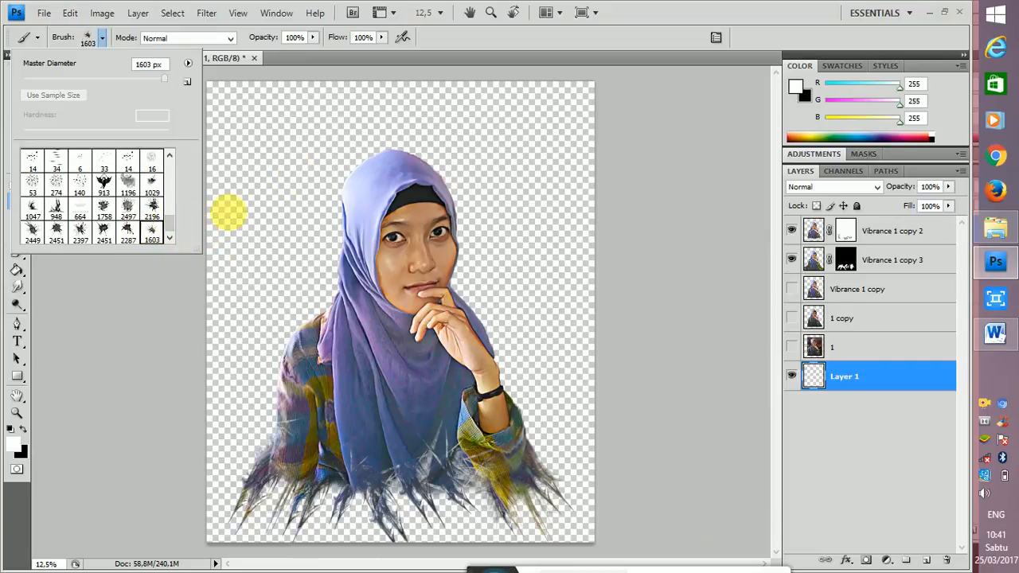
{"action": "left_click", "coordinate": [265, 125]}
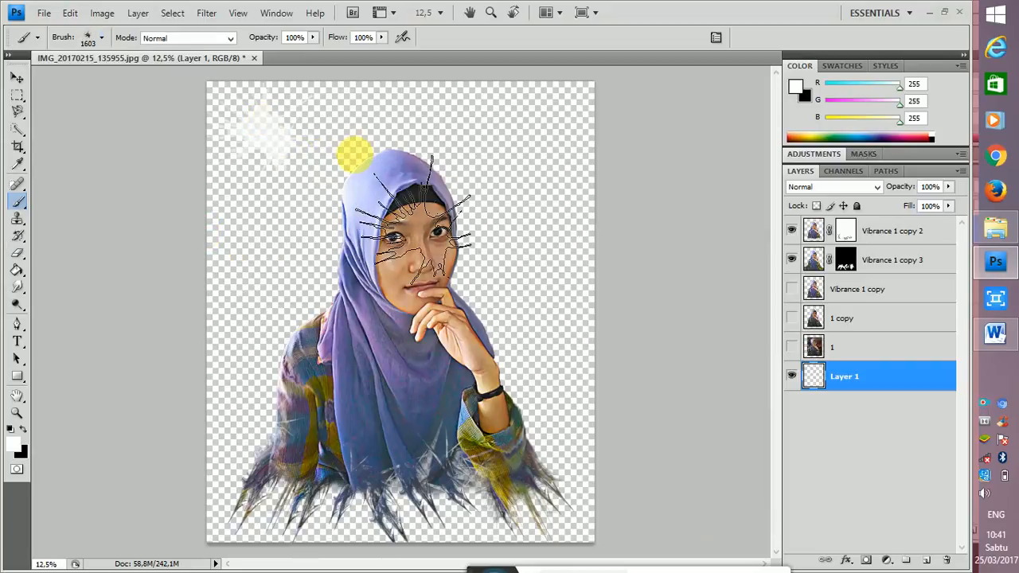
{"action": "key", "text": "ctrl+z"}
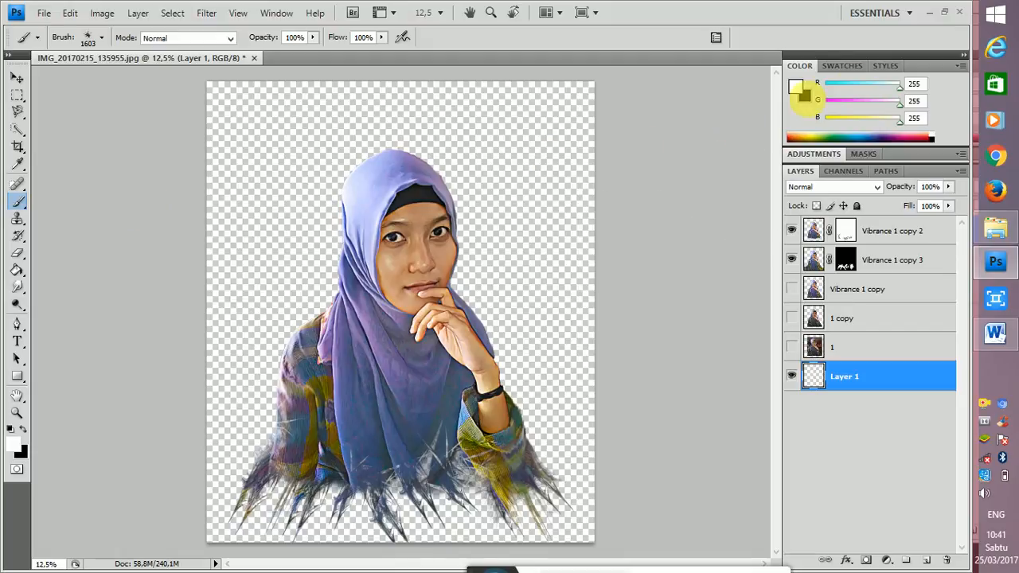
Set the foreground colour to blue (R 5, G 61, B 255), undoing the trial splatters stamped beside the head
{"action": "left_click", "coordinate": [848, 102]}
{"action": "left_click", "coordinate": [497, 179]}
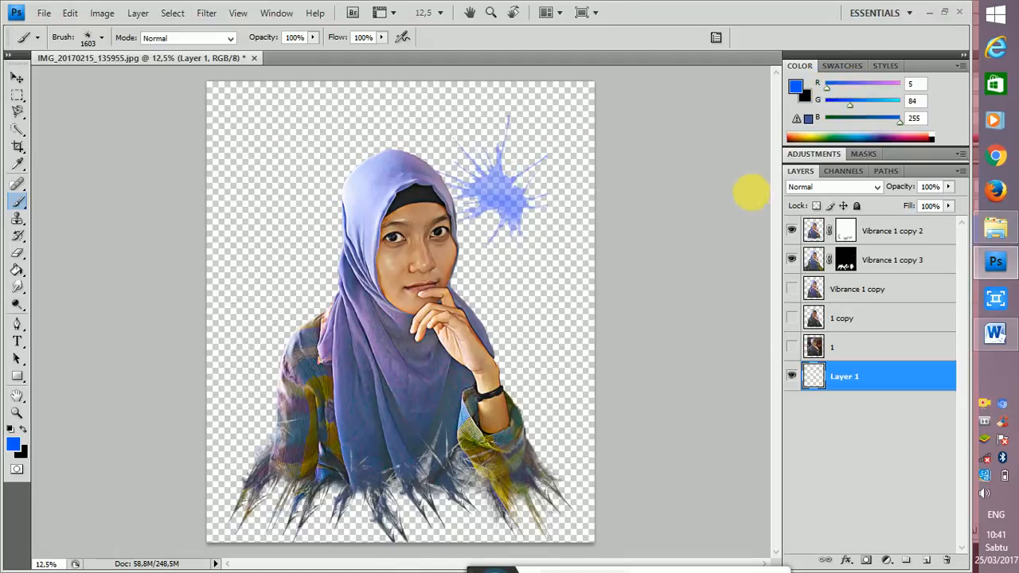
{"action": "key", "text": "ctrl+z"}
{"action": "left_click", "coordinate": [868, 103]}
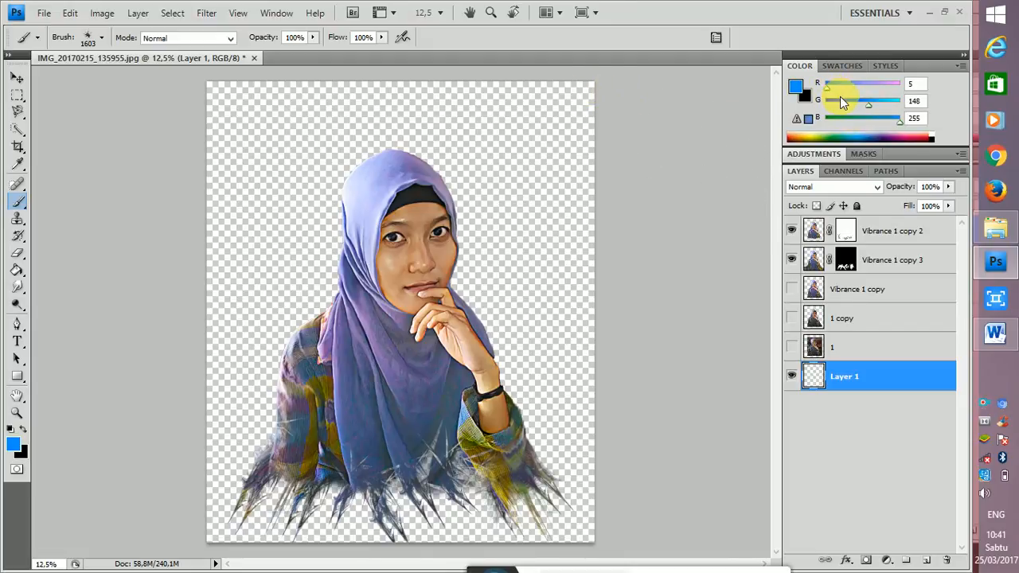
{"action": "left_click", "coordinate": [841, 99]}
{"action": "left_click", "coordinate": [577, 151]}
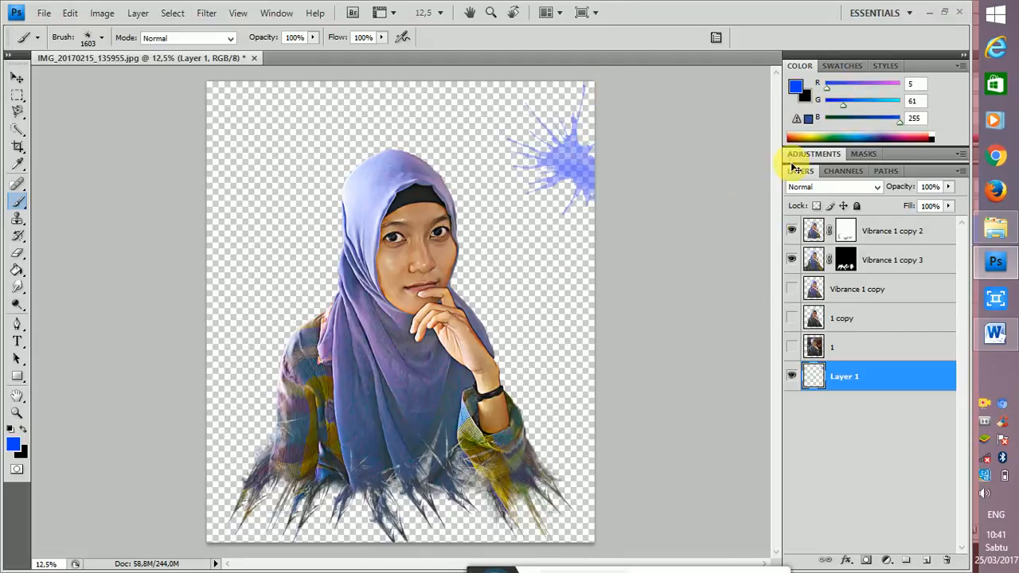
{"action": "key", "text": "ctrl+z"}
Try blue stamps with the 2497 px splatter tip on both sides of the head on Layer 1, and undo them
{"action": "left_click", "coordinate": [101, 37]}
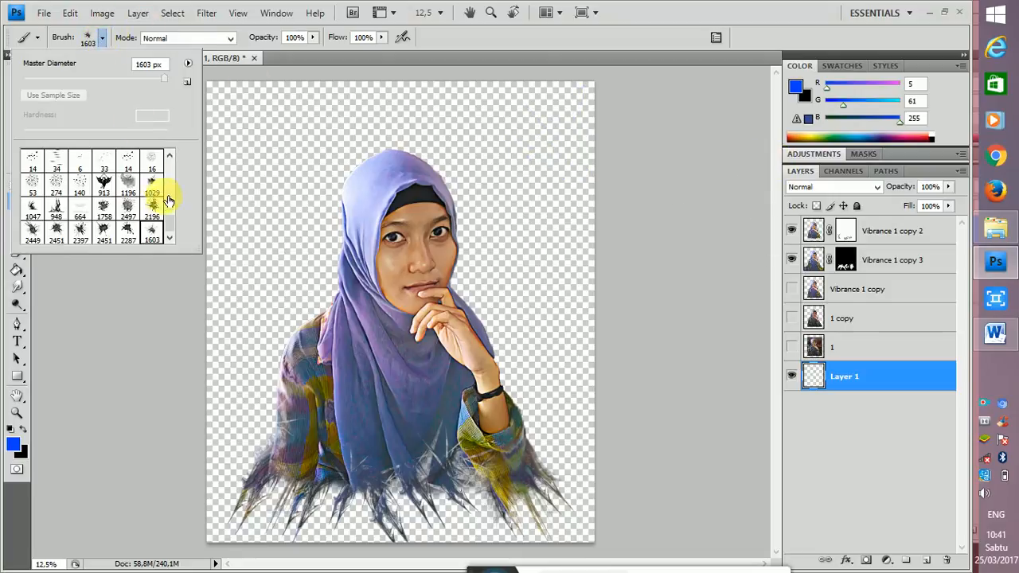
{"action": "left_click", "coordinate": [128, 207]}
{"action": "left_click", "coordinate": [274, 183]}
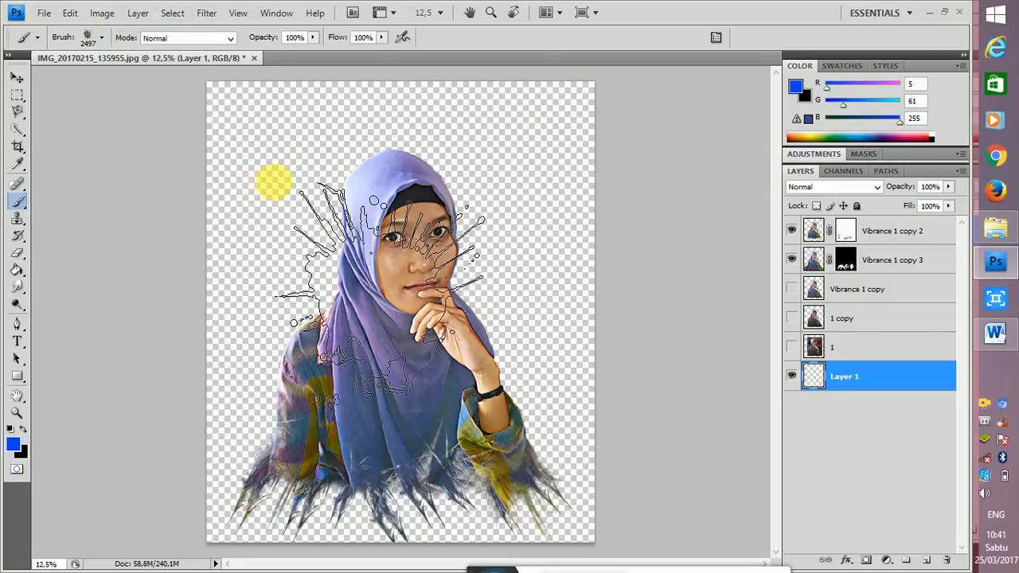
{"action": "left_click", "coordinate": [274, 183]}
{"action": "key", "text": "ctrl+z"}
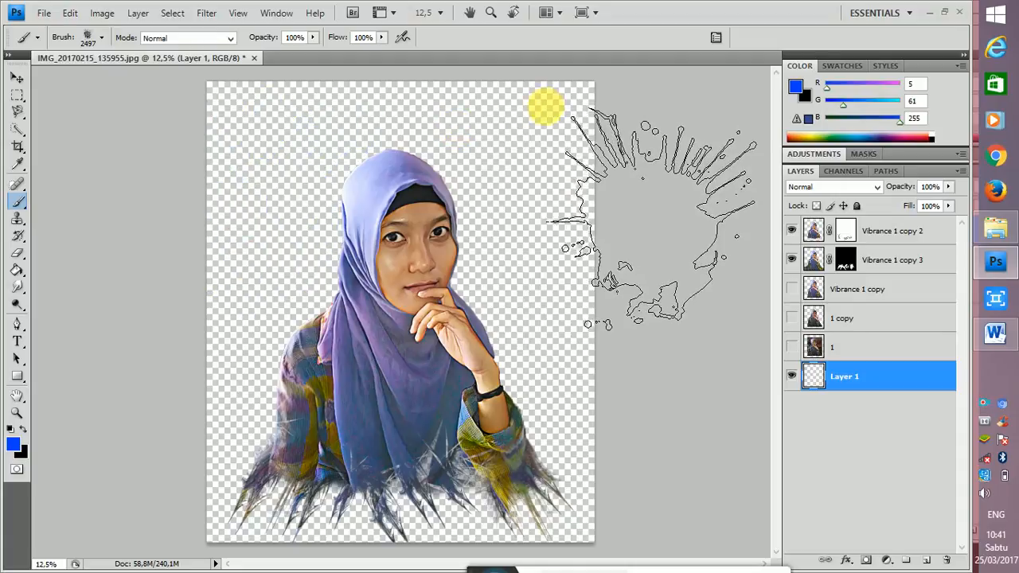
{"action": "left_click", "coordinate": [546, 116]}
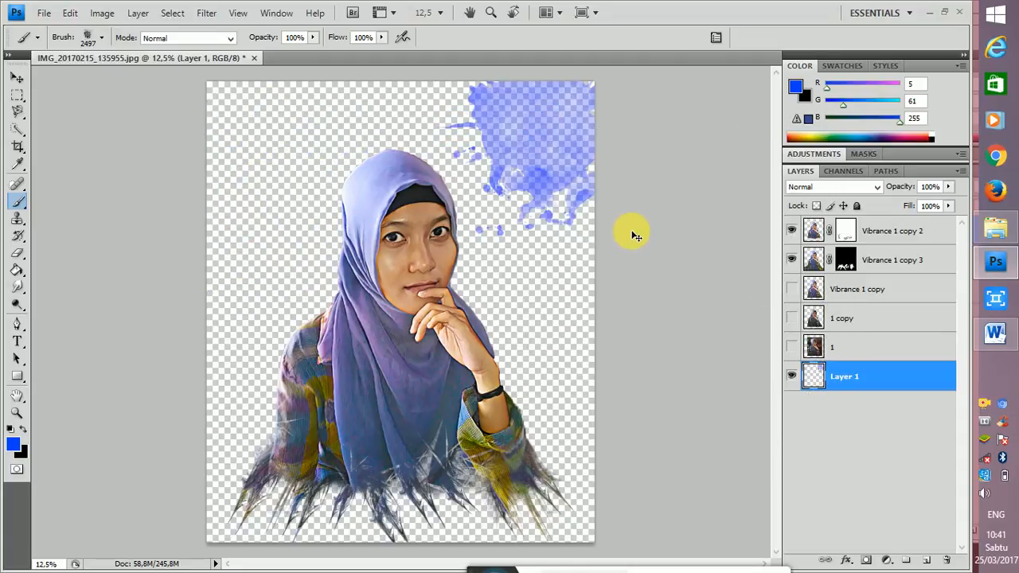
{"action": "key", "text": "ctrl+z"}
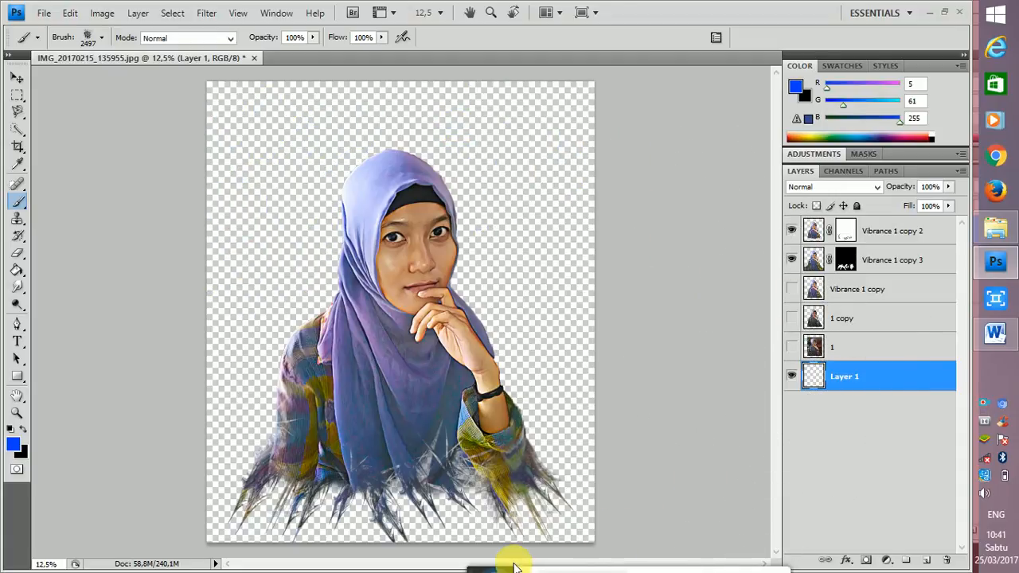
{"action": "left_click_drag", "start_coordinate": [488, 557], "coordinate": [584, 483]}
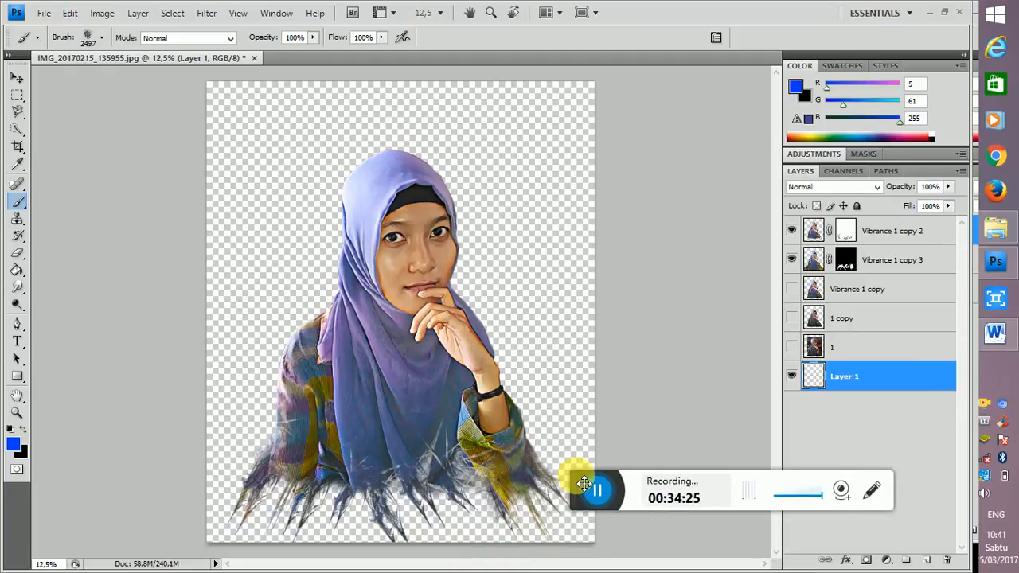
{"action": "left_click", "coordinate": [587, 495]}
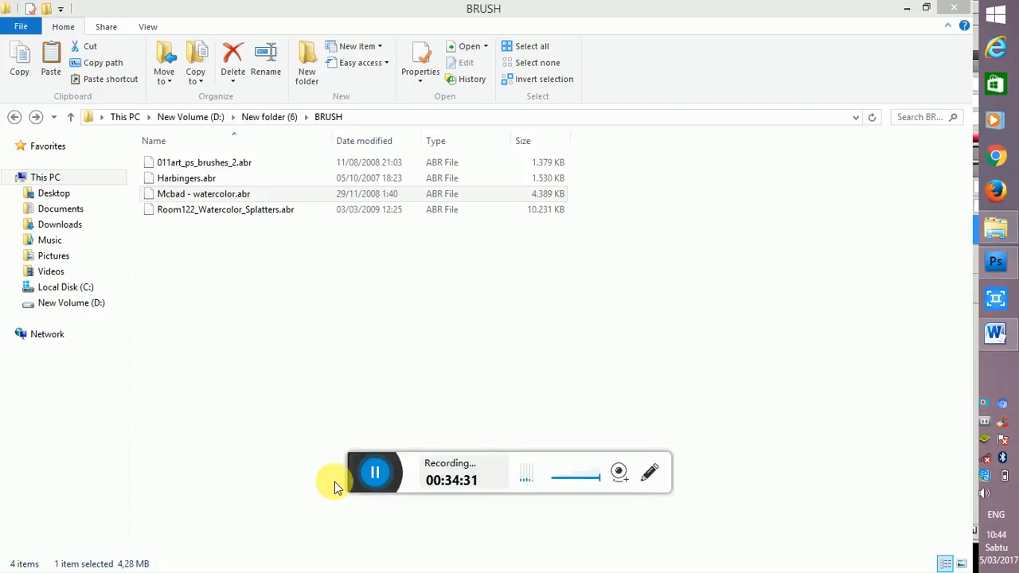
Switch back to Photoshop, load the brush file Mcbad - watercolor.abr from the BRUSH folder and browse the added tips
{"action": "left_click", "coordinate": [191, 197]}
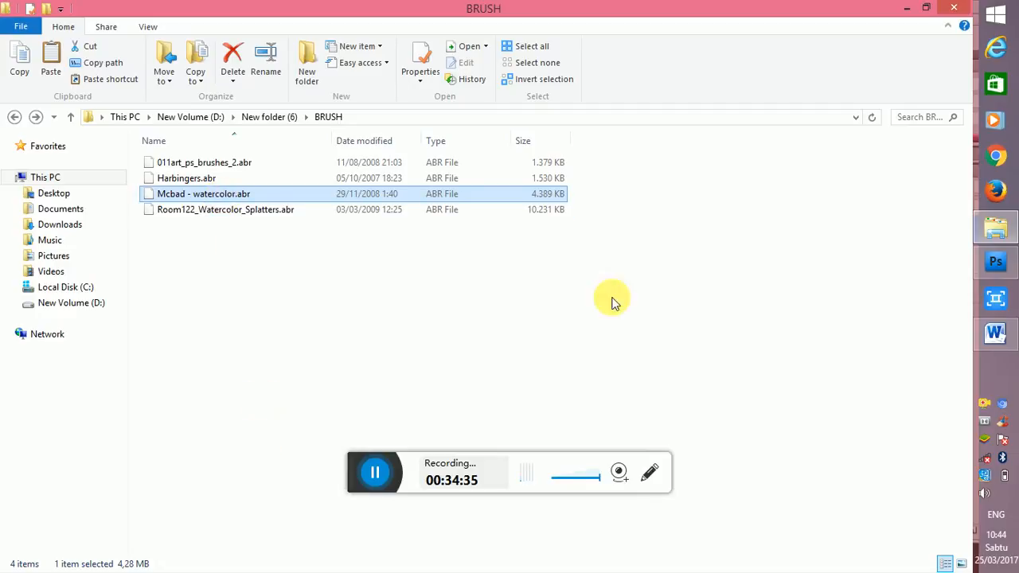
{"action": "left_click", "coordinate": [995, 261]}
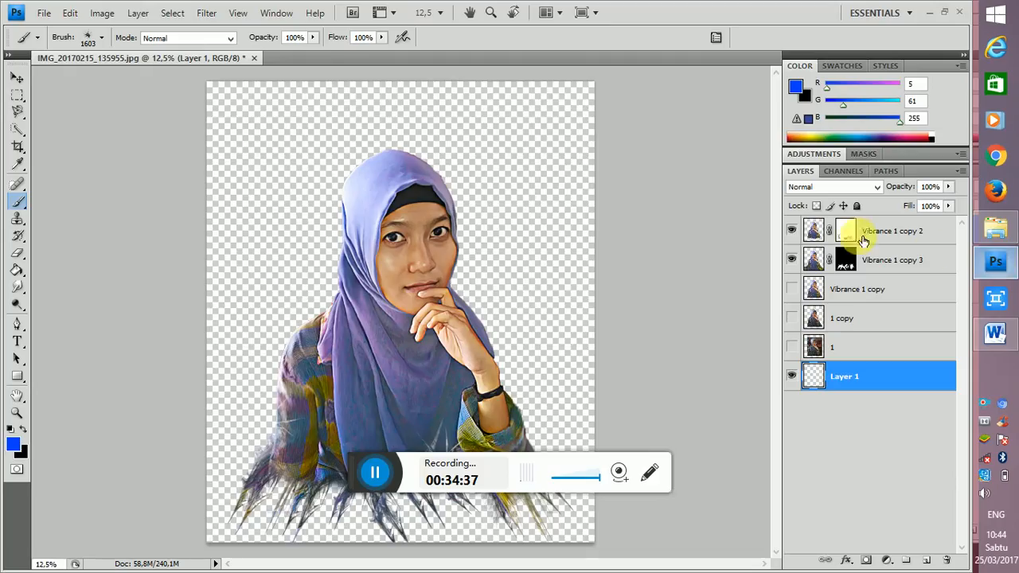
{"action": "left_click", "coordinate": [101, 38]}
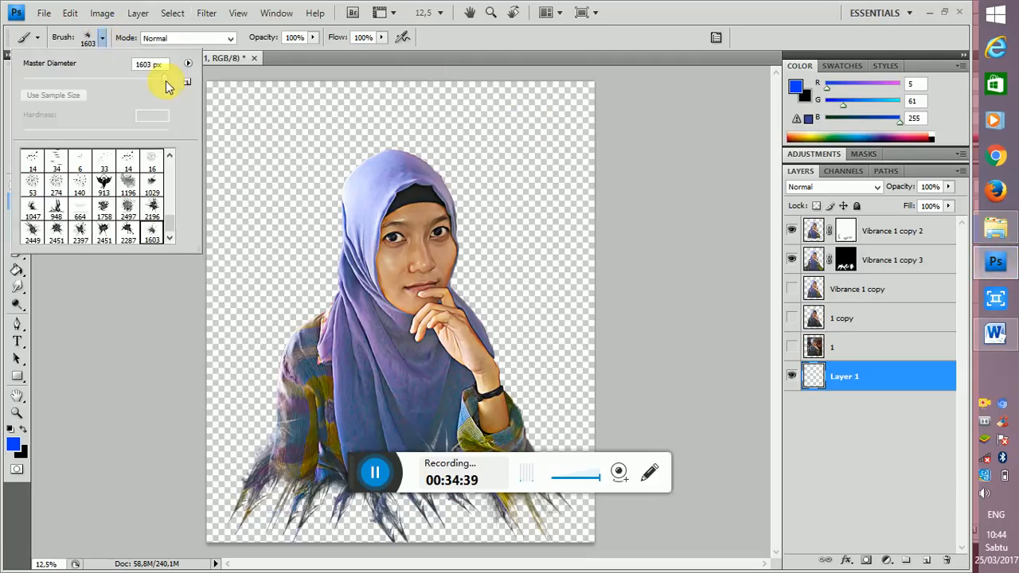
{"action": "left_click", "coordinate": [187, 64]}
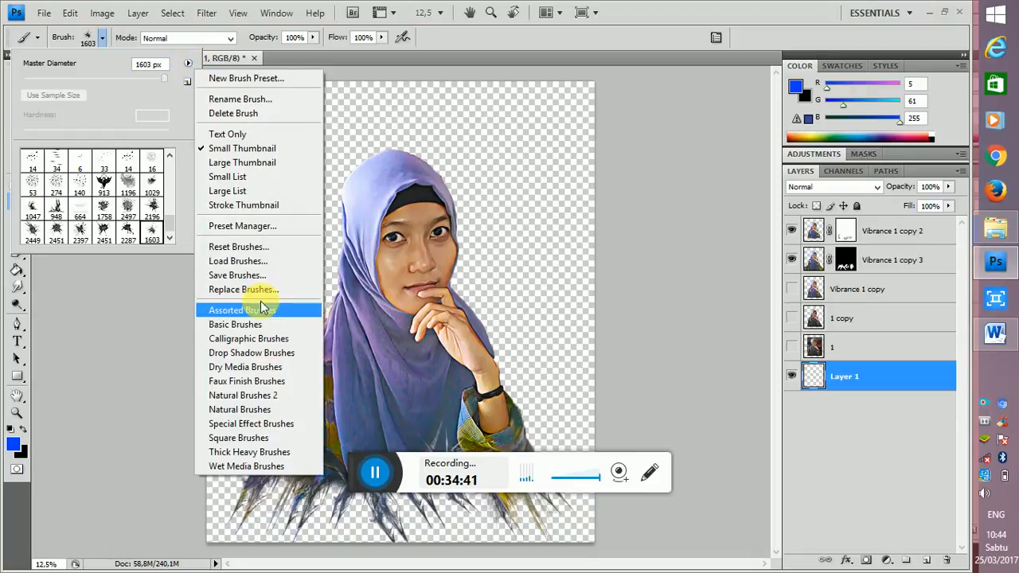
{"action": "left_click", "coordinate": [245, 265]}
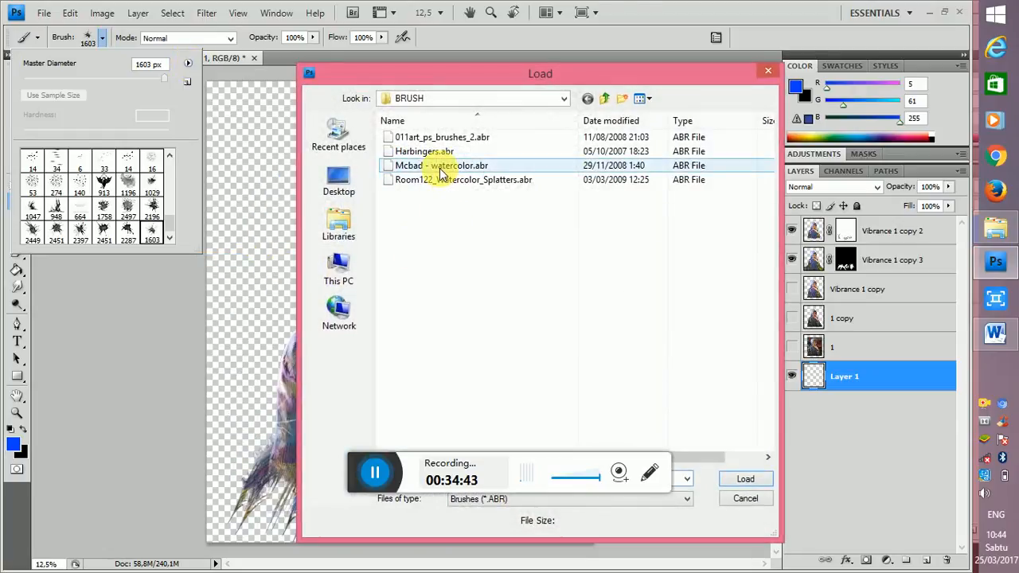
{"action": "left_click", "coordinate": [440, 169]}
{"action": "double_click", "coordinate": [440, 166]}
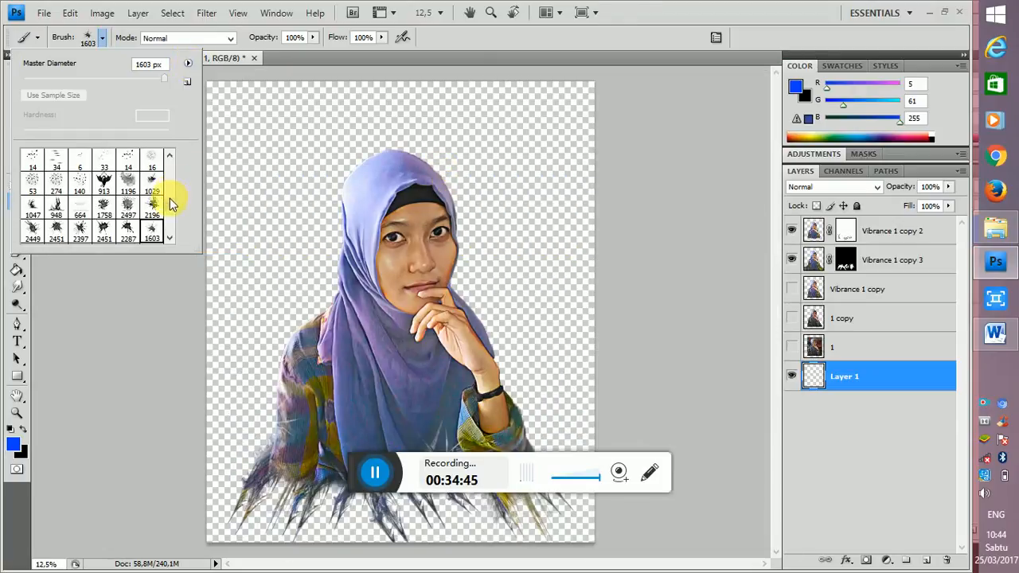
{"action": "scroll", "coordinate": [169, 211], "scroll_direction": "down", "scroll_amount": 3}
{"action": "scroll", "coordinate": [170, 212], "scroll_direction": "down", "scroll_amount": 3}
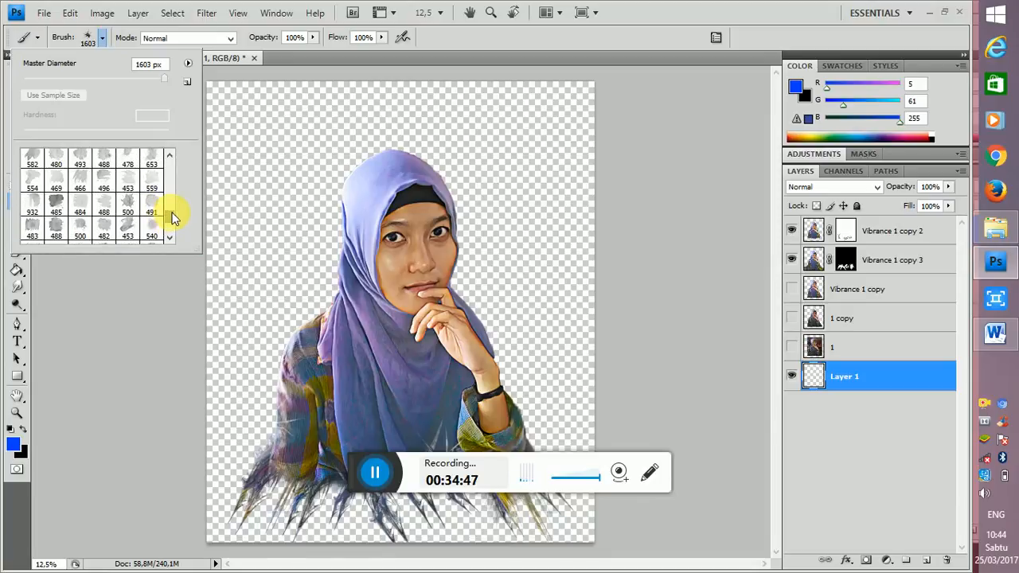
Stamp blue watercolor washes on both sides of the head on Layer 1 with the 453 px tip enlarged to 2000 px
{"action": "scroll", "coordinate": [172, 213], "scroll_direction": "up", "scroll_amount": 1}
{"action": "left_click", "coordinate": [133, 221]}
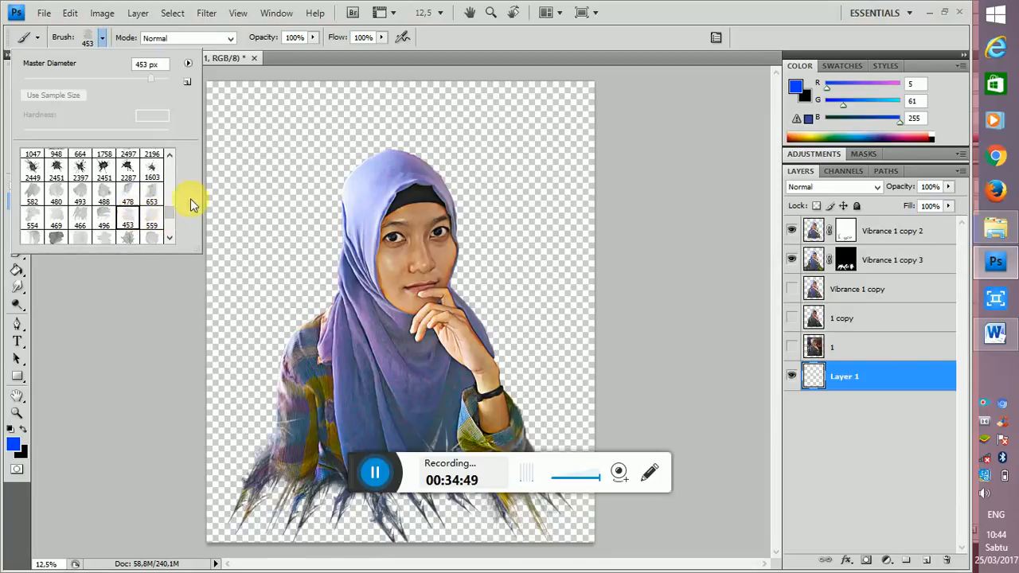
{"action": "left_click", "coordinate": [252, 147]}
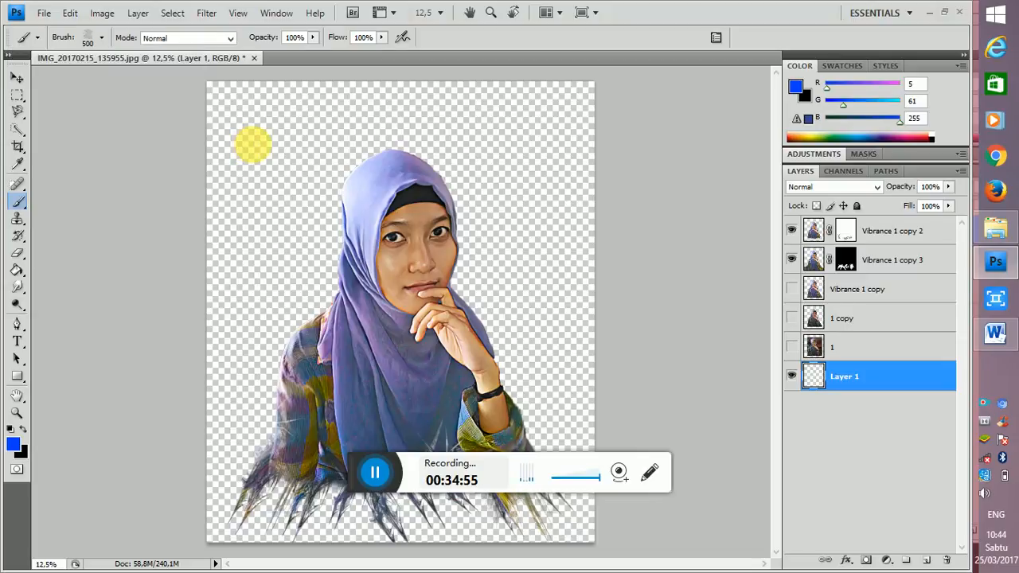
{"action": "left_click", "coordinate": [263, 265]}
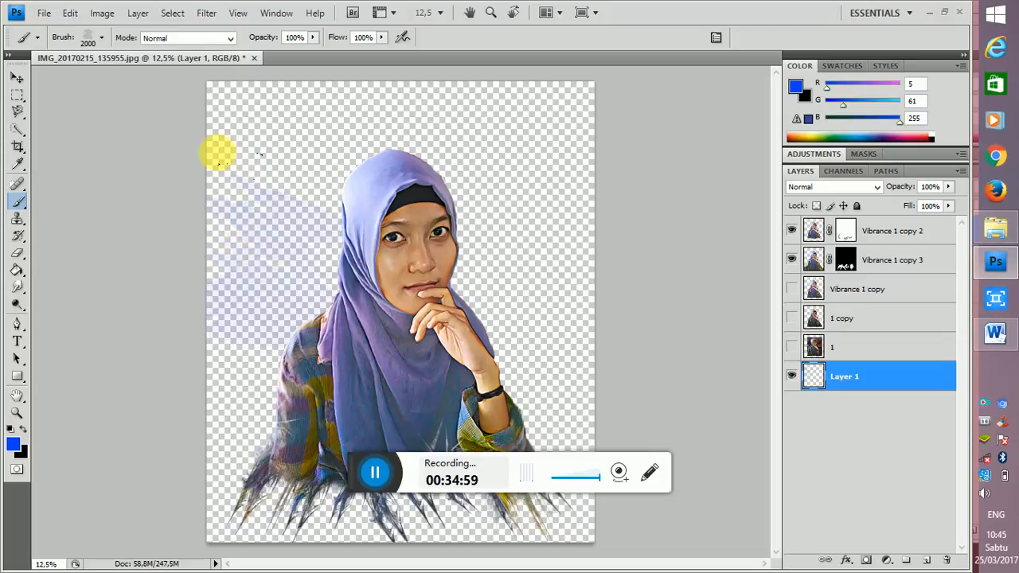
{"action": "left_click", "coordinate": [502, 208]}
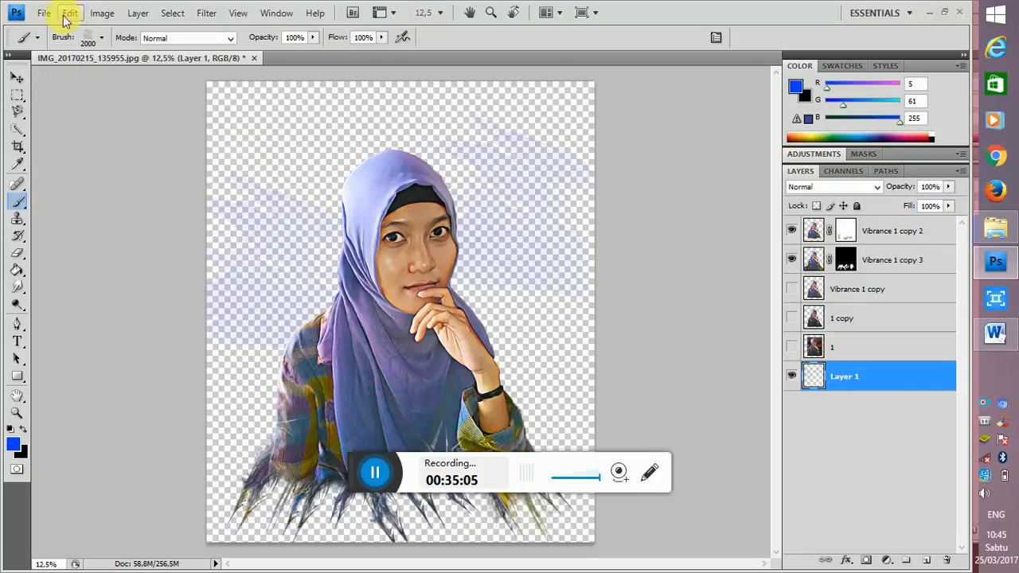
Stamp the 485 px watercolor tip, enlarged to 1800 px, in blue over the canvas's upper-left corner
{"action": "left_click", "coordinate": [101, 38]}
{"action": "scroll", "coordinate": [141, 210], "scroll_direction": "down", "scroll_amount": 1}
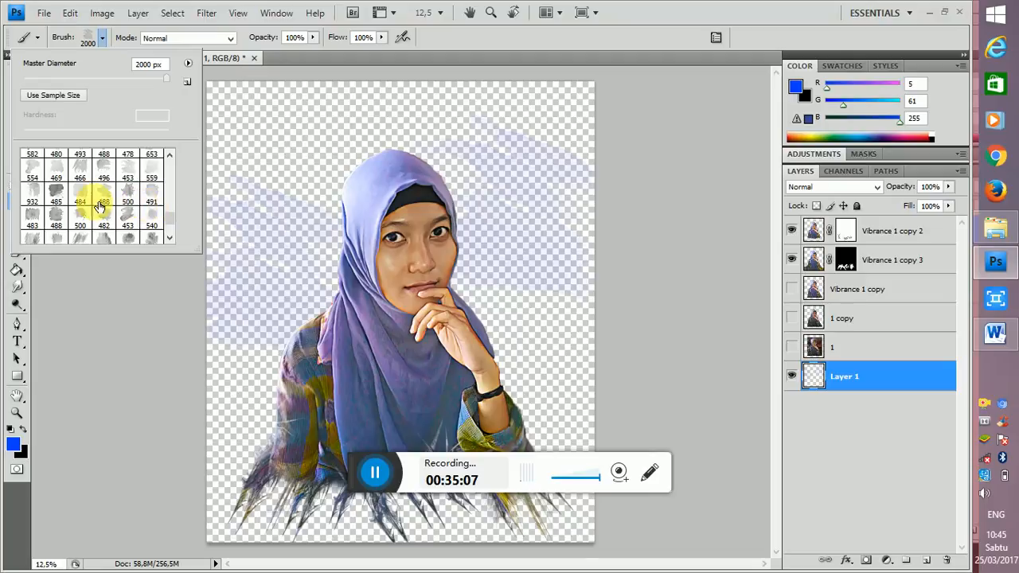
{"action": "left_click", "coordinate": [55, 193]}
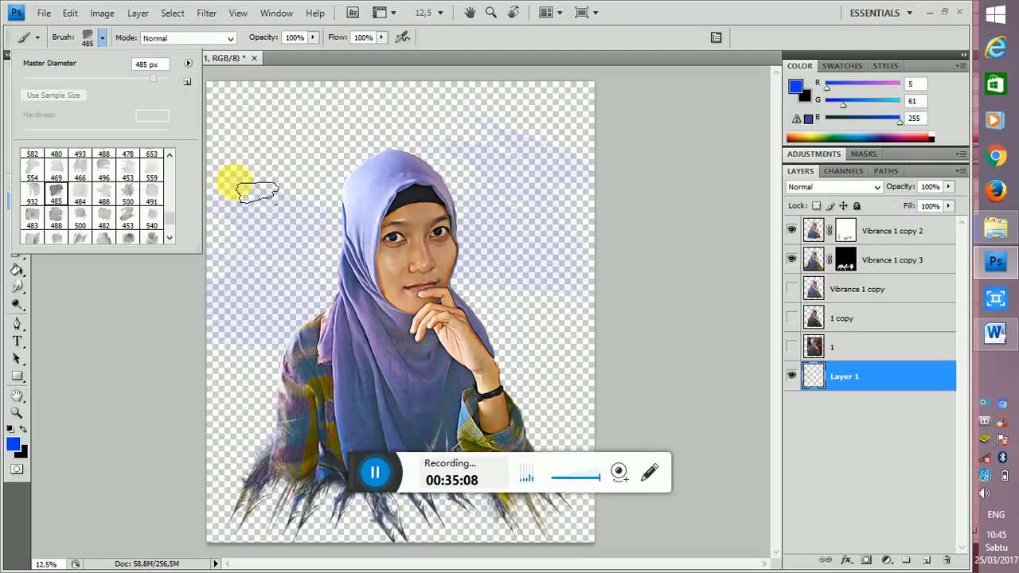
{"action": "left_click", "coordinate": [671, 231]}
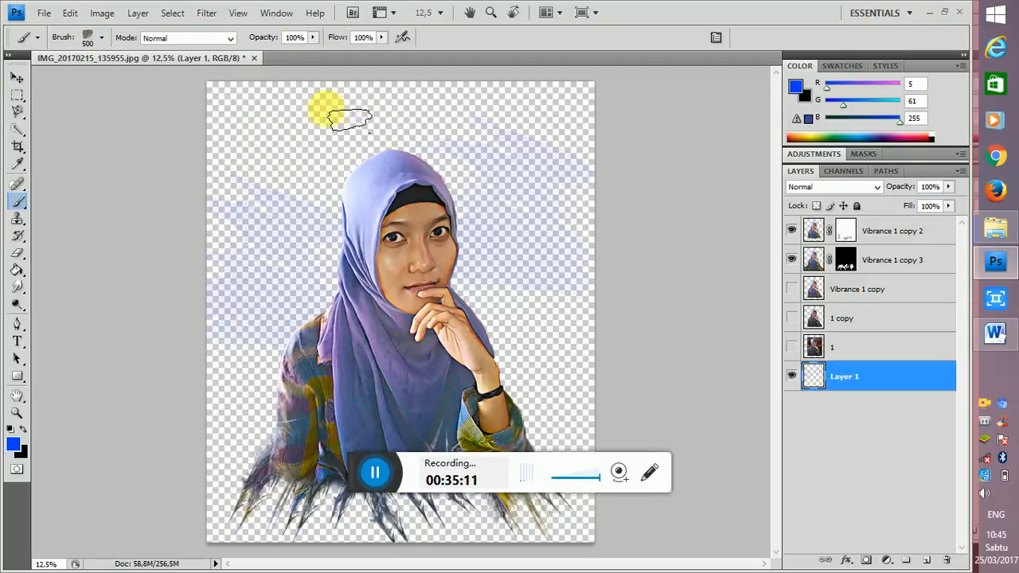
{"action": "key", "text": "bracketright"}
{"action": "key", "text": "bracketright"}
{"action": "key", "text": "bracketright"}
{"action": "key", "text": "bracketright"}
{"action": "key", "text": "bracketright"}
{"action": "key", "text": "bracketright"}
{"action": "key", "text": "bracketright"}
{"action": "key", "text": "bracketright"}
{"action": "key", "text": "bracketright"}
{"action": "key", "text": "bracketright"}
{"action": "key", "text": "bracketright"}
{"action": "key", "text": "bracketright"}
{"action": "key", "text": "bracketright"}
{"action": "left_click", "coordinate": [261, 112]}
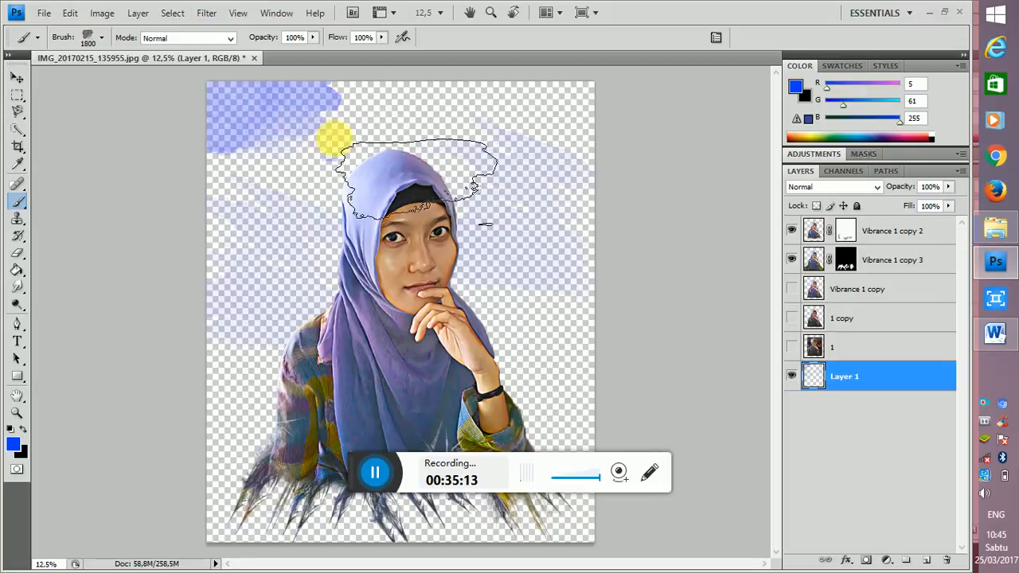
Stamp the darker 453 px watercolor tip, enlarged to 2000 px, in blue beside the lower part of the portrait
{"action": "left_click", "coordinate": [104, 38]}
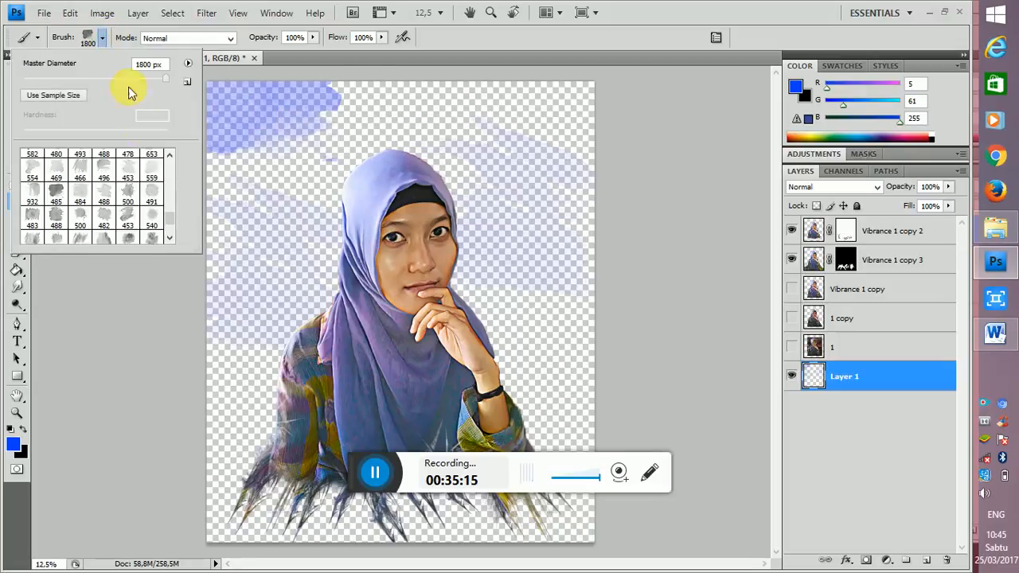
{"action": "left_click", "coordinate": [128, 218]}
{"action": "left_click", "coordinate": [693, 326]}
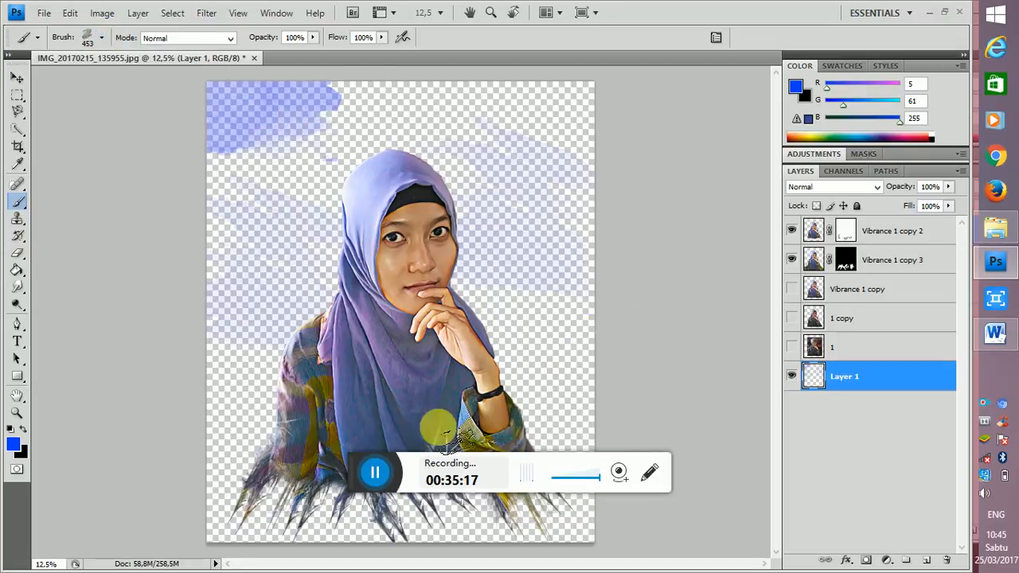
{"action": "mouse_move", "coordinate": [399, 483]}
{"action": "left_mouse_down"}
{"action": "mouse_move", "coordinate": [441, 510]}
{"action": "mouse_move", "coordinate": [479, 571]}
{"action": "left_mouse_up"}
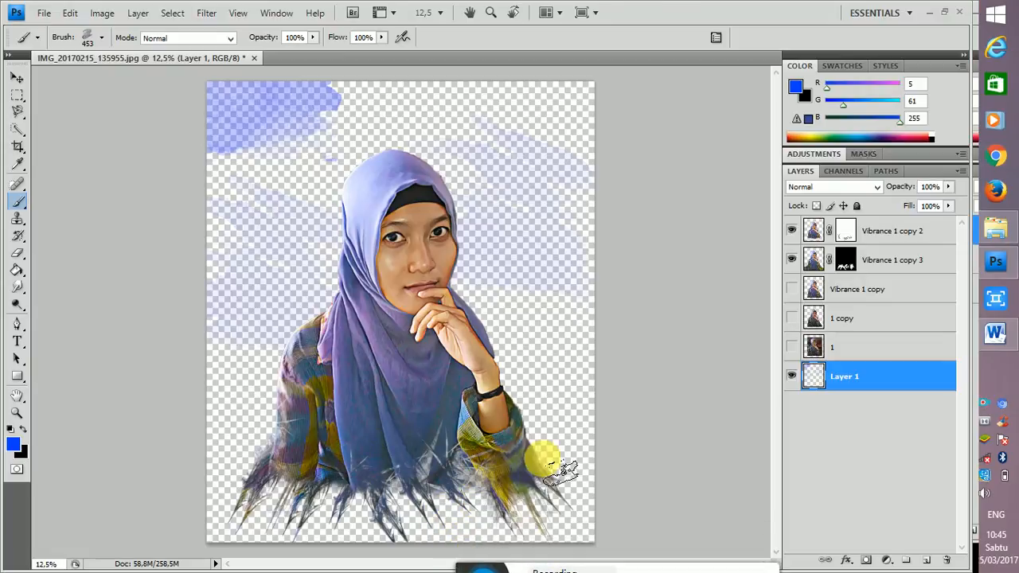
{"action": "left_click", "coordinate": [625, 408]}
{"action": "key", "text": "]"}
{"action": "key", "text": "]"}
{"action": "key", "text": "]"}
{"action": "key", "text": "]"}
{"action": "key", "text": "]"}
{"action": "key", "text": "]"}
{"action": "key", "text": "]"}
{"action": "key", "text": "]"}
{"action": "key", "text": "]"}
{"action": "key", "text": "]"}
{"action": "key", "text": "]"}
{"action": "key", "text": "]"}
{"action": "key", "text": "]"}
{"action": "key", "text": "]"}
{"action": "key", "text": "]"}
{"action": "key", "text": "]"}
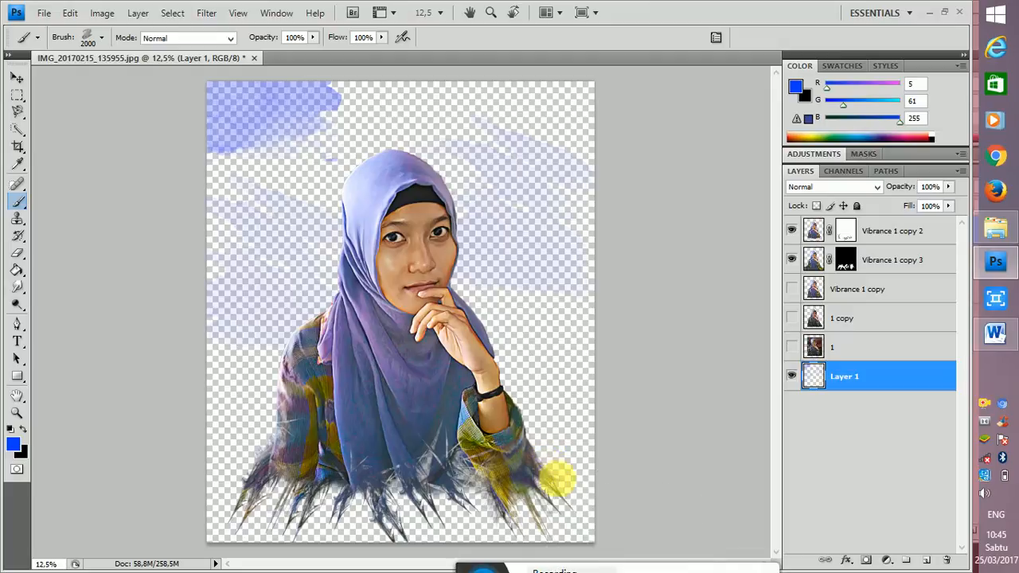
{"action": "left_click", "coordinate": [557, 478]}
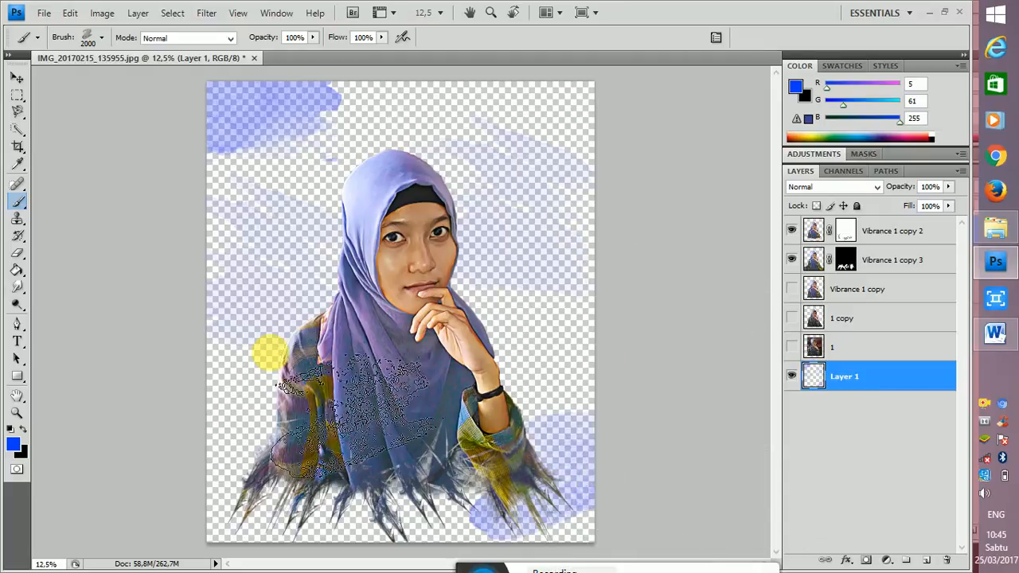
Stamp the 500 px star-like tip, enlarged to 2100 px, in the canvas's upper-right corner and on both sides of the portrait
{"action": "left_click", "coordinate": [102, 38]}
{"action": "left_click", "coordinate": [135, 192]}
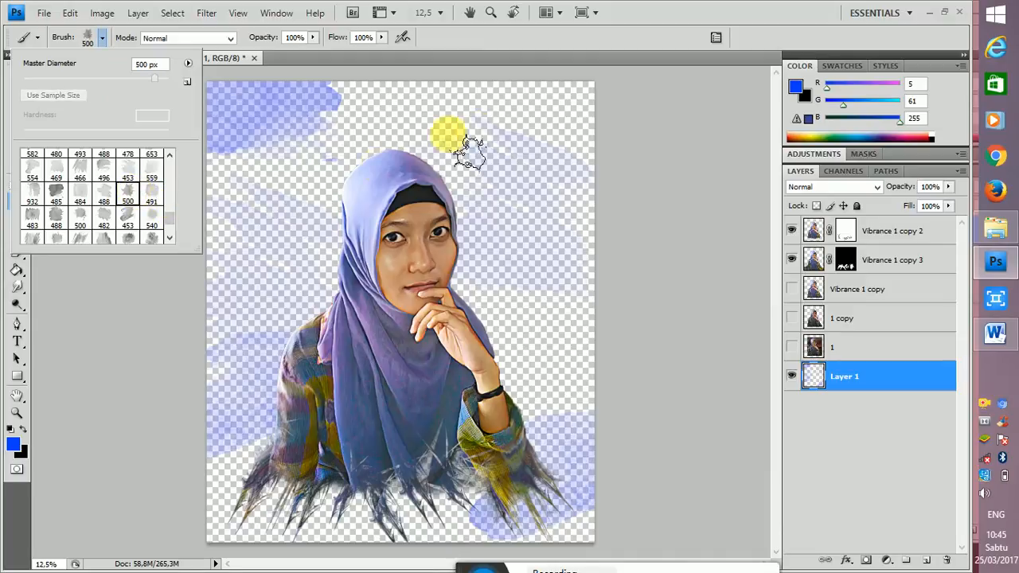
{"action": "left_click", "coordinate": [589, 132]}
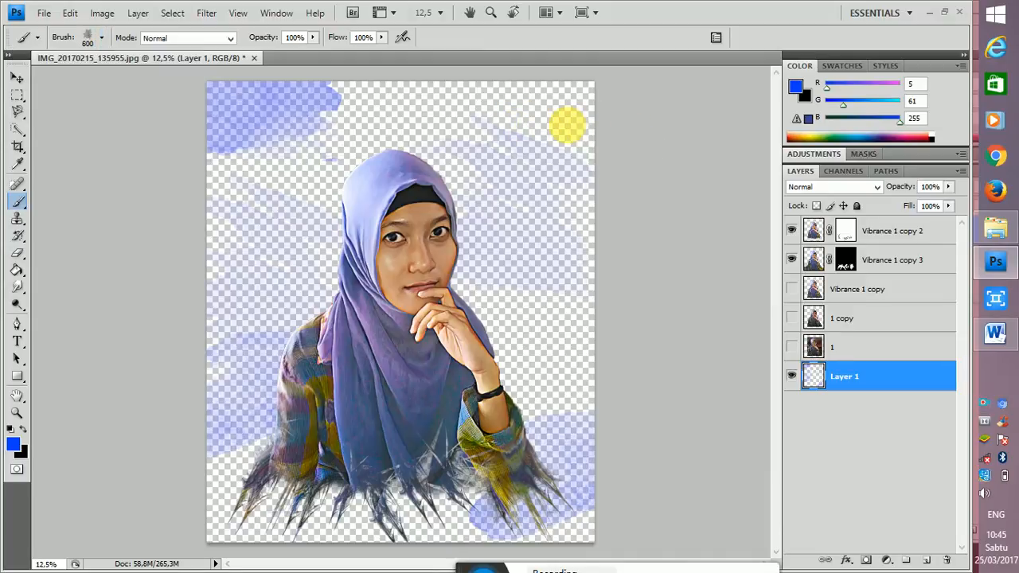
{"action": "key", "text": "bracketright"}
{"action": "key", "text": "bracketright"}
{"action": "key", "text": "bracketright"}
{"action": "key", "text": "bracketright"}
{"action": "key", "text": "bracketright"}
{"action": "key", "text": "bracketright"}
{"action": "key", "text": "bracketright"}
{"action": "key", "text": "bracketright"}
{"action": "key", "text": "bracketright"}
{"action": "key", "text": "bracketright"}
{"action": "key", "text": "bracketright"}
{"action": "key", "text": "bracketright"}
{"action": "key", "text": "bracketright"}
{"action": "key", "text": "bracketright"}
{"action": "key", "text": "bracketright"}
{"action": "left_click", "coordinate": [554, 125]}
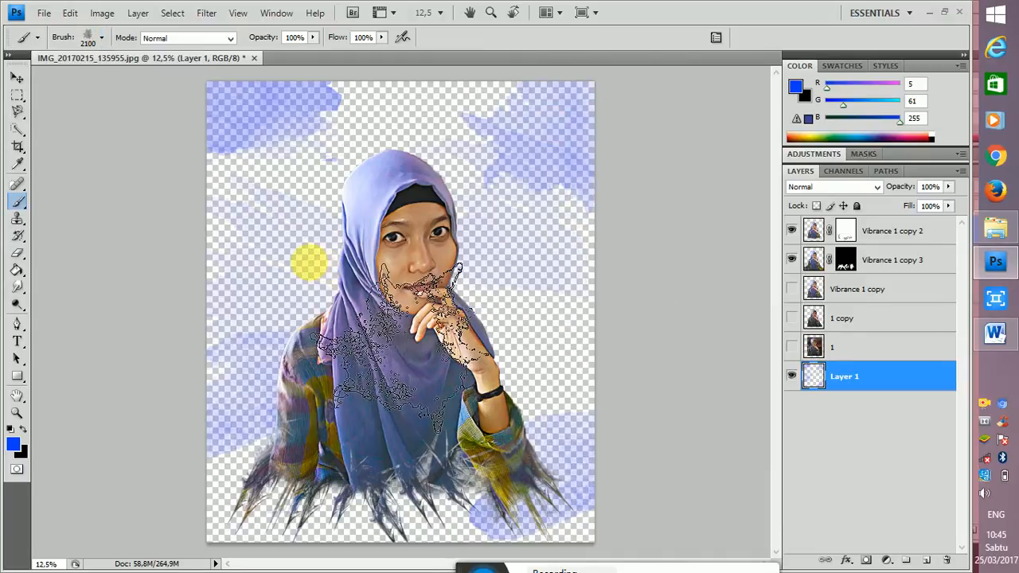
{"action": "left_click", "coordinate": [309, 261]}
{"action": "left_click", "coordinate": [516, 322]}
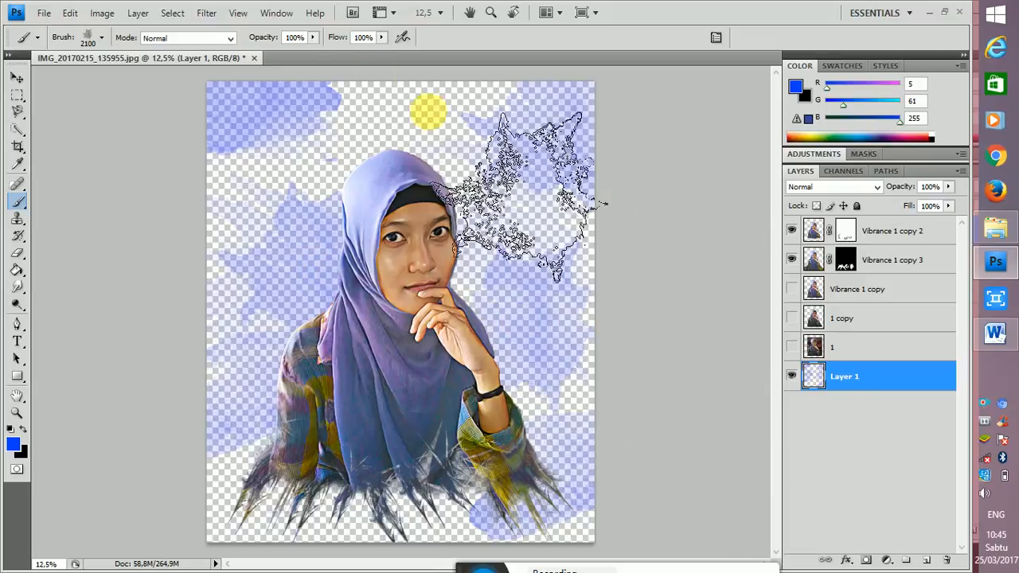
Layer faint blue washes behind the portrait with the light 453 px watercolor tip enlarged to 2500 px
{"action": "left_click", "coordinate": [102, 40]}
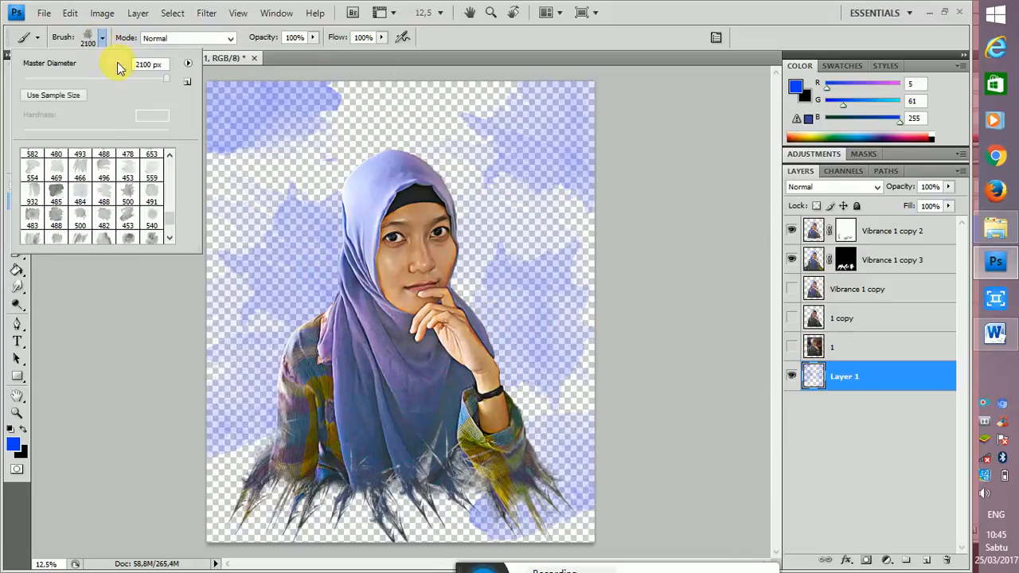
{"action": "left_click", "coordinate": [125, 167]}
{"action": "left_click", "coordinate": [374, 127]}
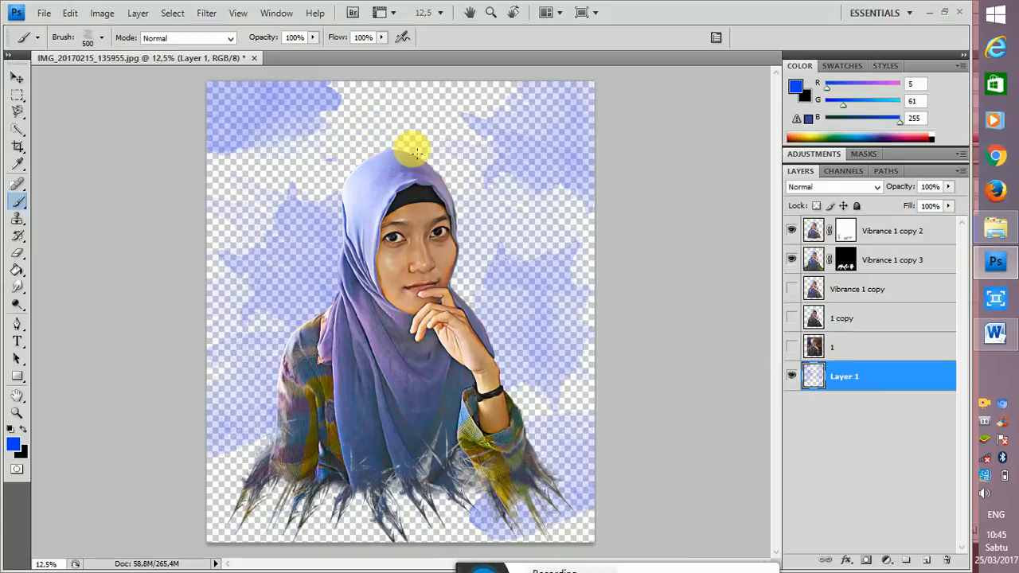
{"action": "key", "text": "bracketright"}
{"action": "key", "text": "bracketright"}
{"action": "key", "text": "bracketright"}
{"action": "key", "text": "bracketright"}
{"action": "key", "text": "bracketright"}
{"action": "key", "text": "bracketright"}
{"action": "key", "text": "bracketright"}
{"action": "left_click", "coordinate": [409, 210]}
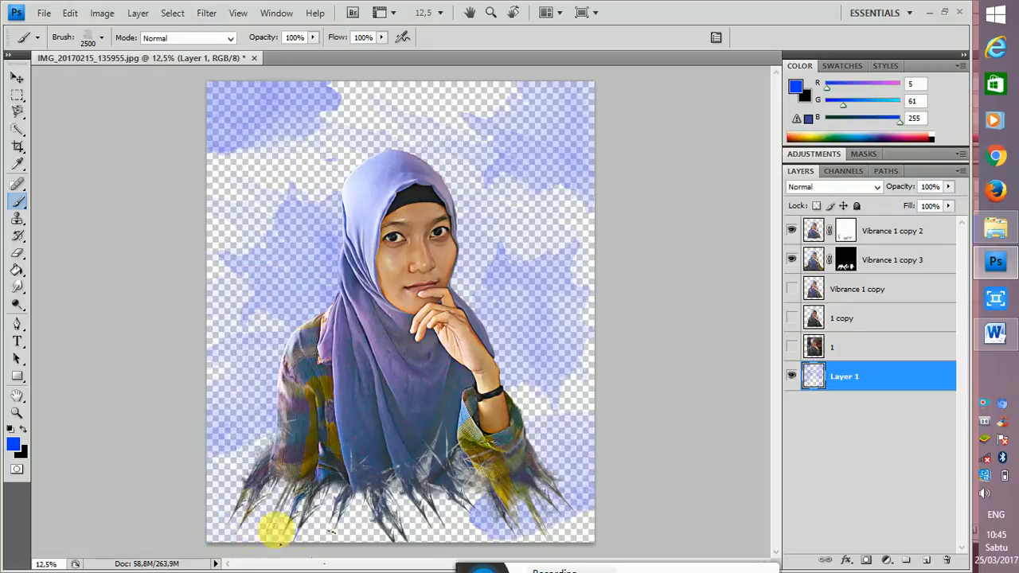
{"action": "left_click", "coordinate": [219, 249]}
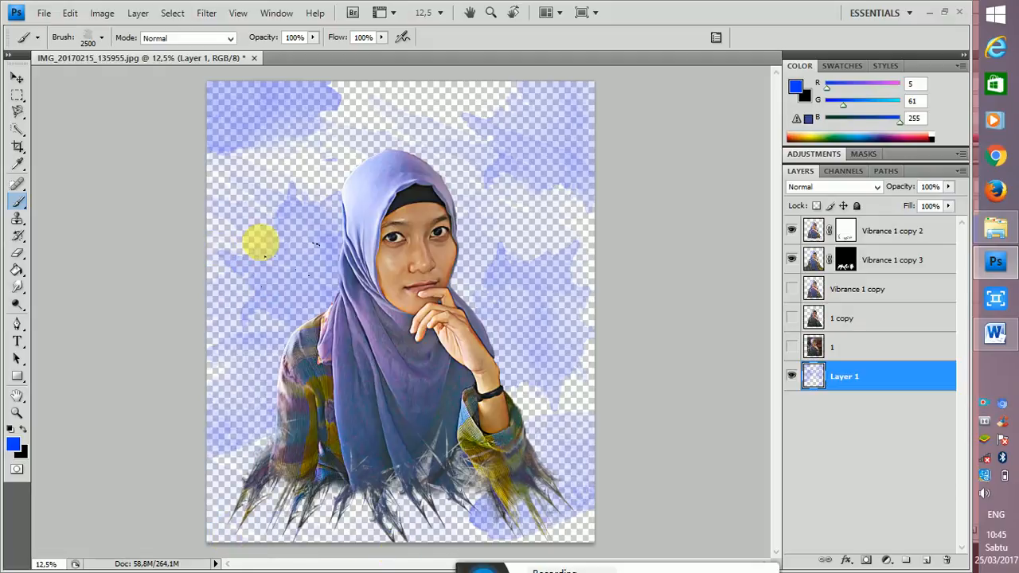
{"action": "left_click", "coordinate": [392, 156]}
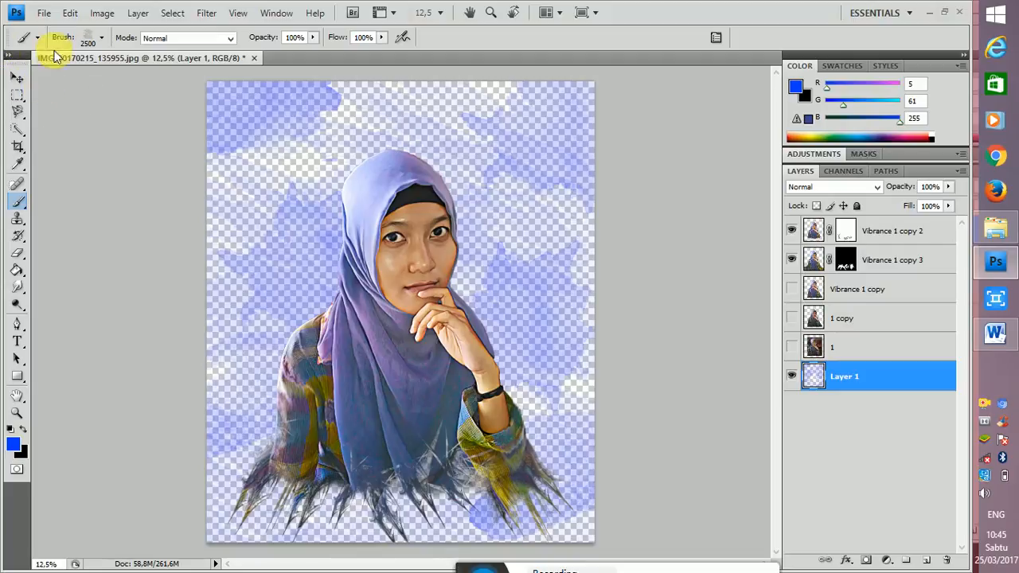
Add more blue washes around the head and shoulders with the 493 px watercolor tip enlarged to 2100 px
{"action": "left_click", "coordinate": [101, 37]}
{"action": "scroll", "coordinate": [119, 171], "scroll_direction": "up", "scroll_amount": 1}
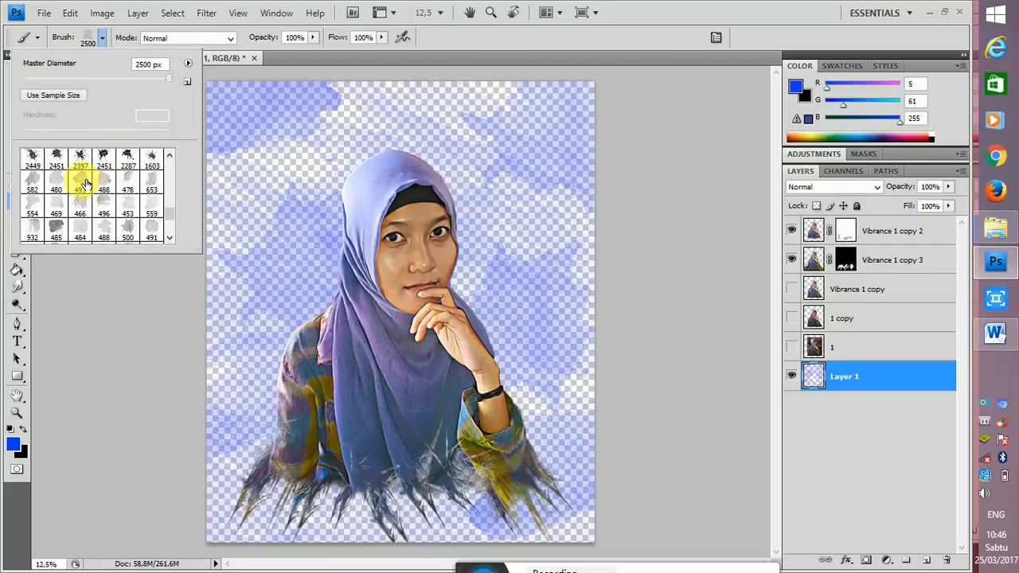
{"action": "left_click", "coordinate": [80, 182]}
{"action": "left_click", "coordinate": [481, 129]}
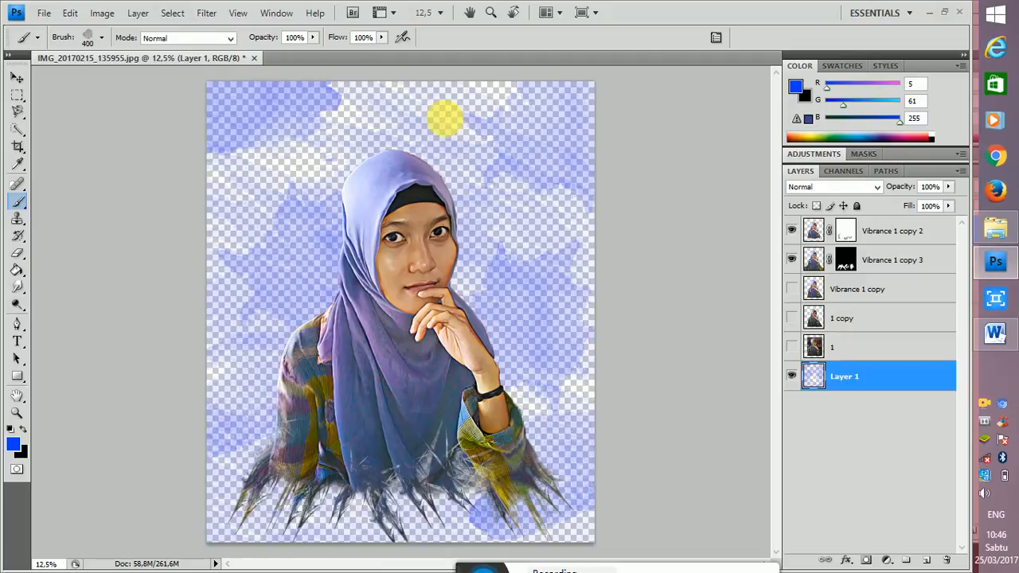
{"action": "key", "text": "bracketright"}
{"action": "key", "text": "bracketright"}
{"action": "key", "text": "bracketright"}
{"action": "key", "text": "bracketright"}
{"action": "key", "text": "bracketright"}
{"action": "key", "text": "bracketright"}
{"action": "key", "text": "bracketright"}
{"action": "key", "text": "bracketright"}
{"action": "key", "text": "bracketright"}
{"action": "key", "text": "bracketright"}
{"action": "key", "text": "bracketright"}
{"action": "key", "text": "bracketright"}
{"action": "key", "text": "bracketright"}
{"action": "key", "text": "bracketright"}
{"action": "key", "text": "bracketright"}
{"action": "key", "text": "bracketright"}
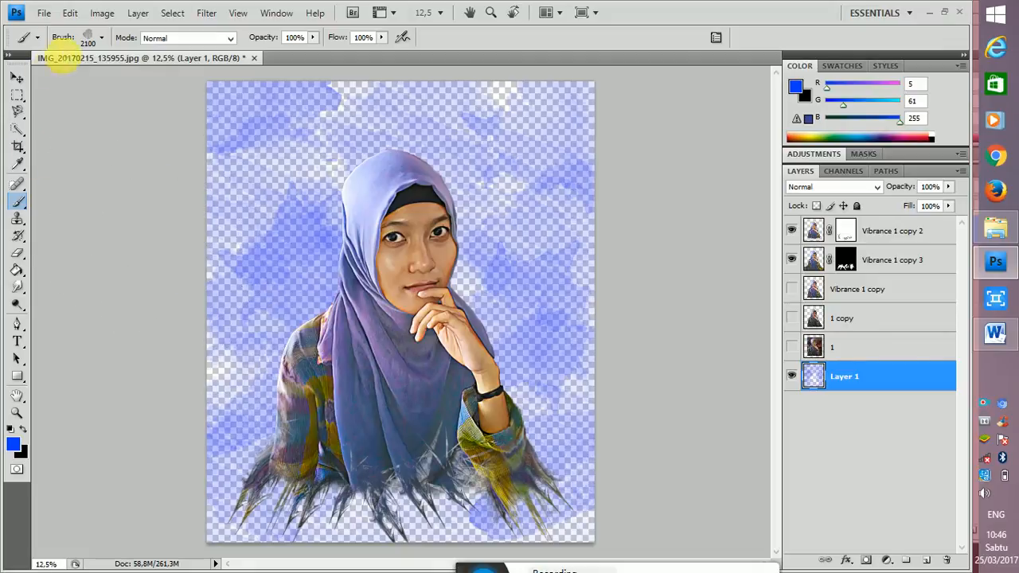
Select the 488 px watercolor brush tip
{"action": "left_click", "coordinate": [91, 38]}
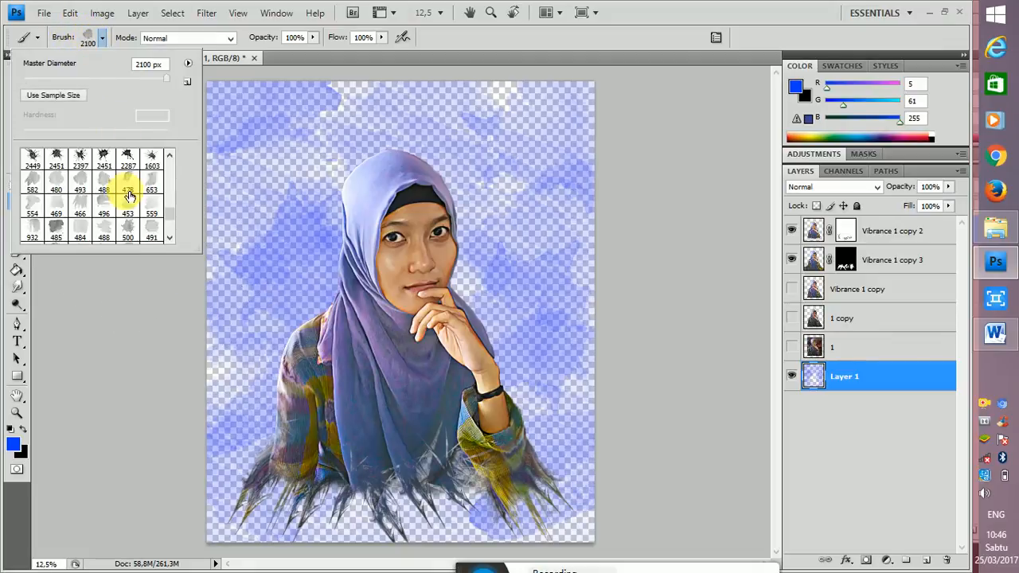
{"action": "scroll", "coordinate": [136, 194], "scroll_direction": "down", "scroll_amount": 1}
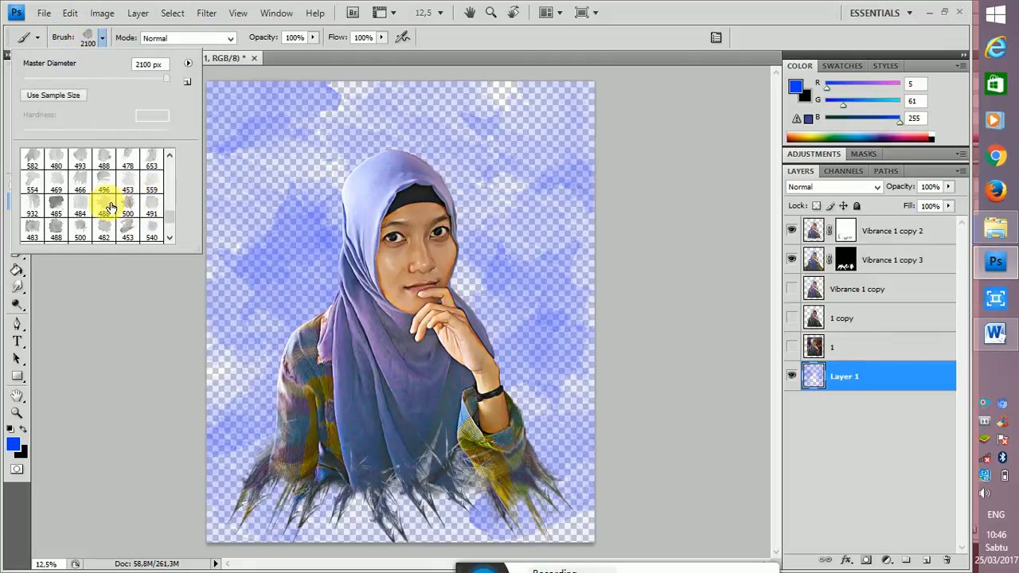
{"action": "left_click", "coordinate": [106, 207]}
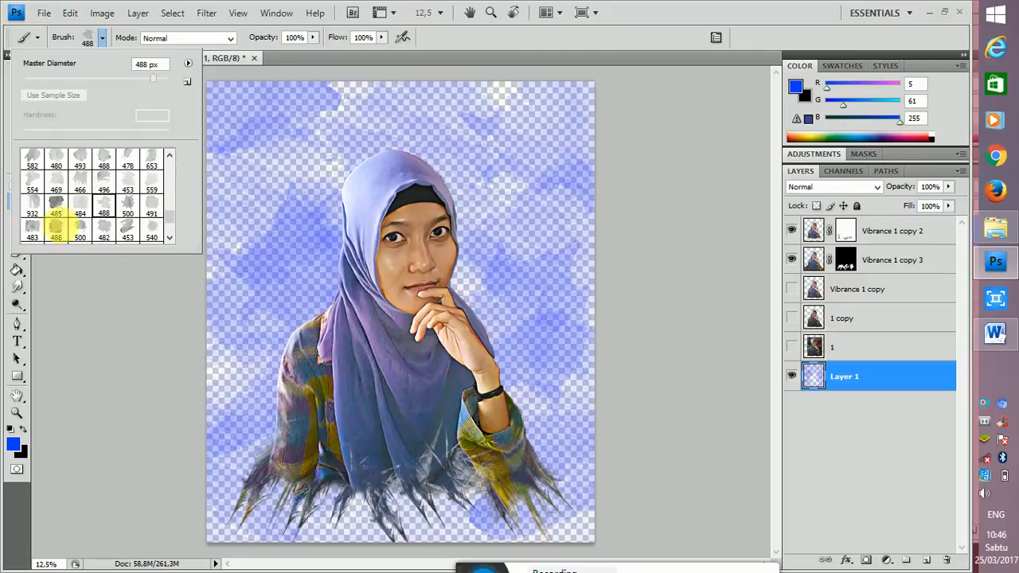
{"action": "left_click", "coordinate": [487, 569]}
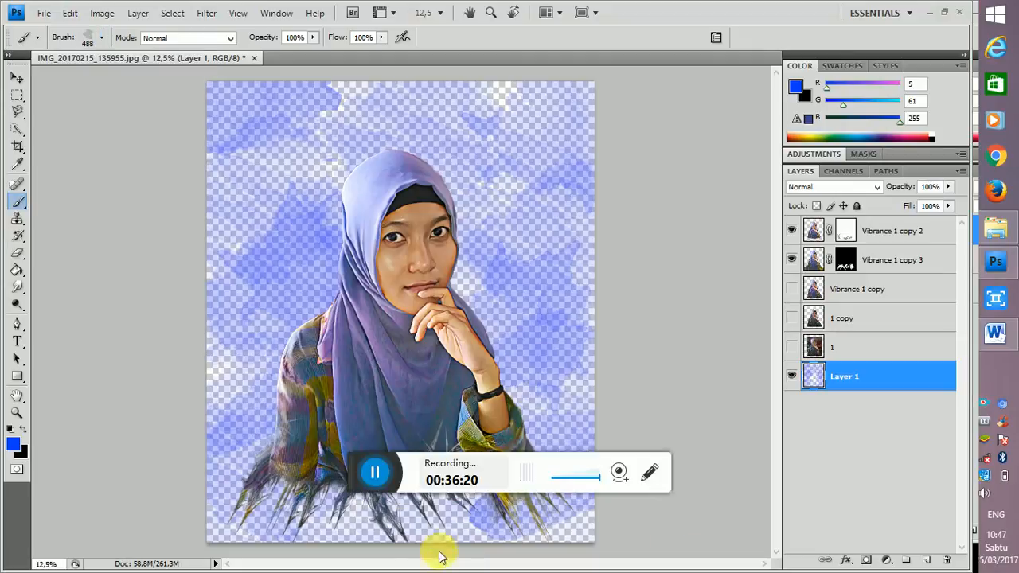
{"action": "left_click", "coordinate": [359, 461]}
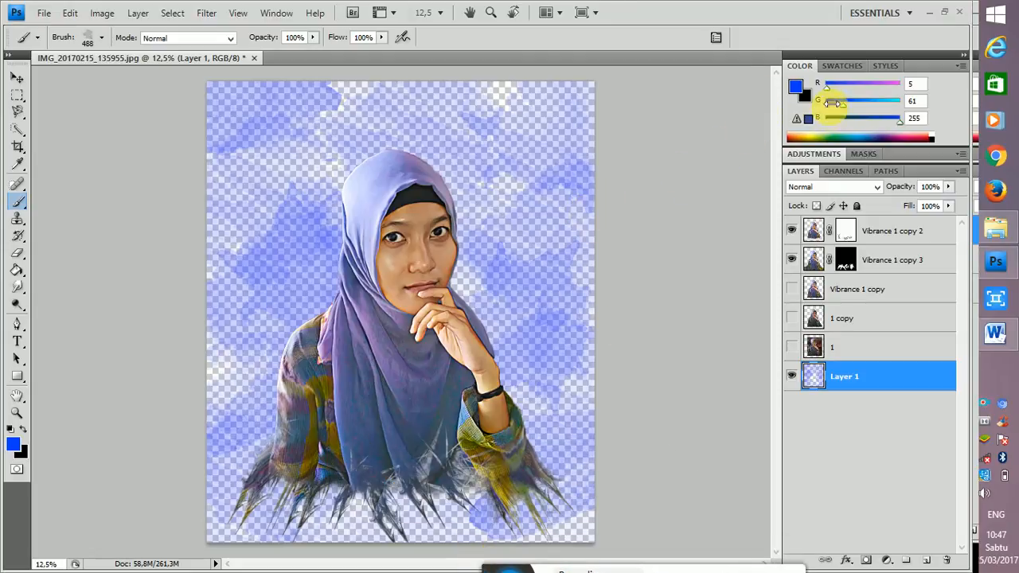
Set the foreground to dark blue (R 5, G 15, B 94) and stamp the 482 px tip, enlarged to 1800 px, near the canvas's upper-right corner
{"action": "left_click_drag", "start_coordinate": [839, 100], "coordinate": [857, 119]}
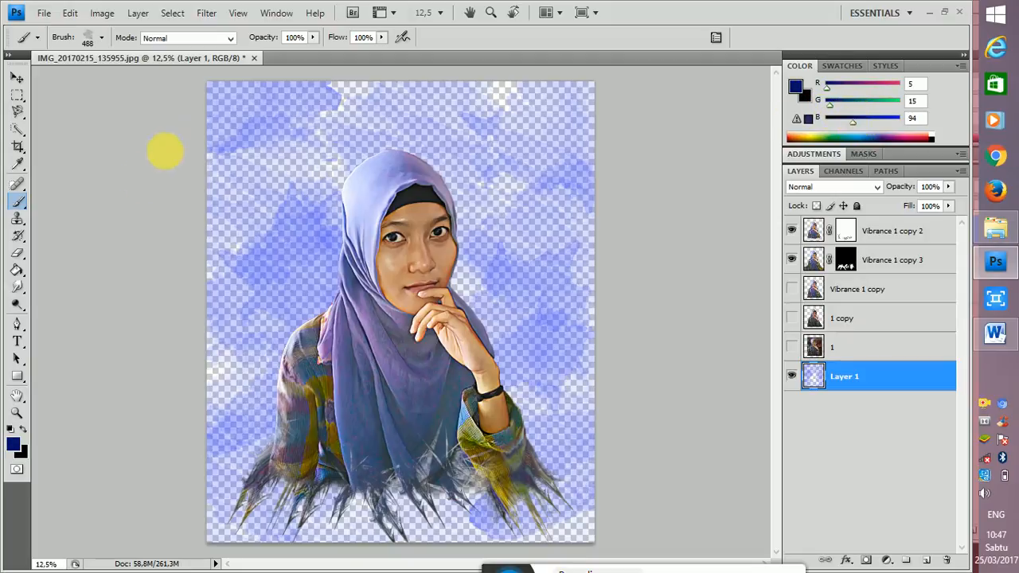
{"action": "left_click", "coordinate": [101, 37]}
{"action": "left_click", "coordinate": [104, 225]}
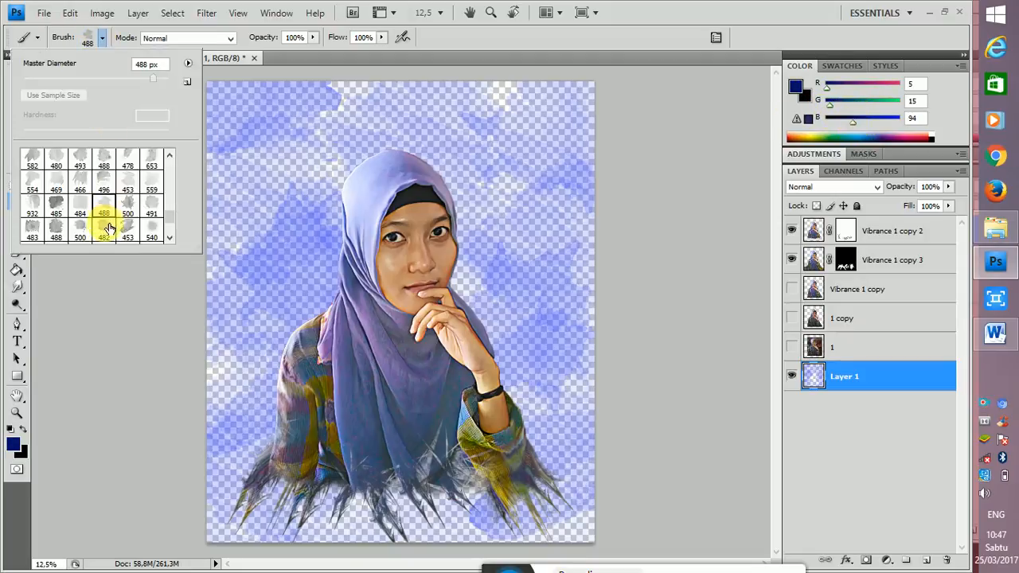
{"action": "left_click", "coordinate": [473, 147]}
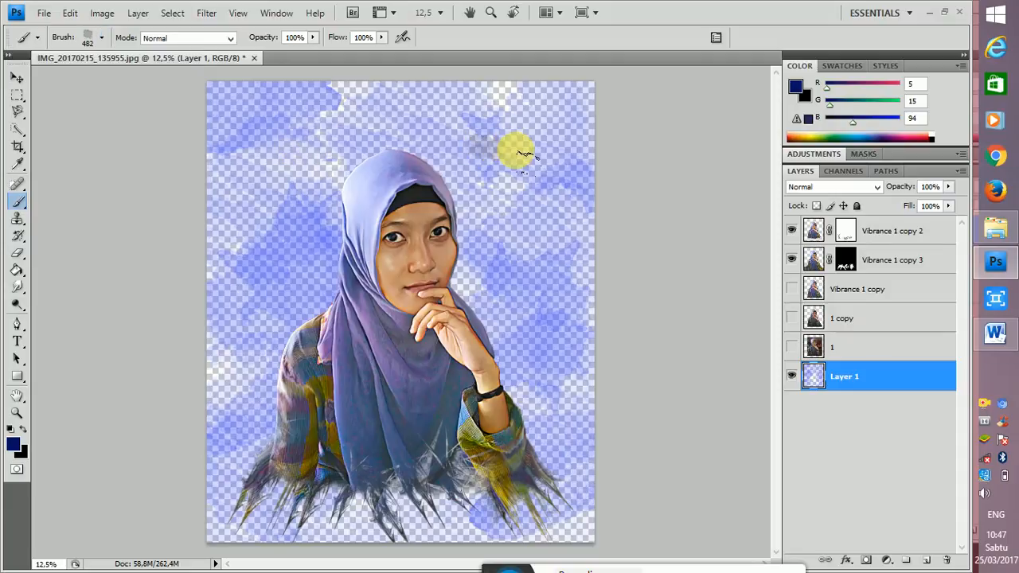
{"action": "key", "text": "bracketright"}
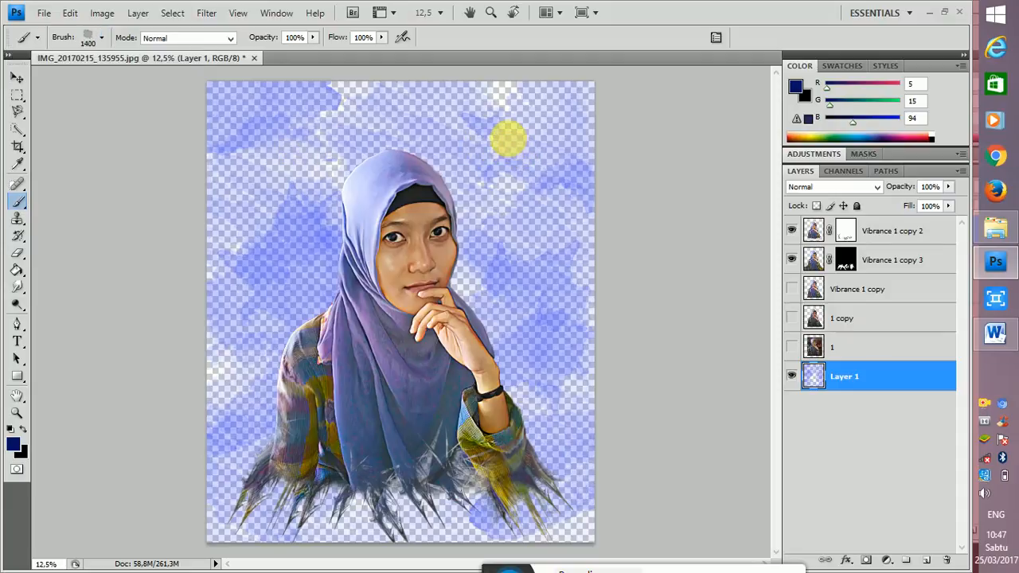
{"action": "left_click", "coordinate": [508, 139]}
{"action": "key", "text": "bracketright"}
{"action": "key", "text": "bracketright"}
{"action": "key", "text": "bracketright"}
{"action": "key", "text": "bracketright"}
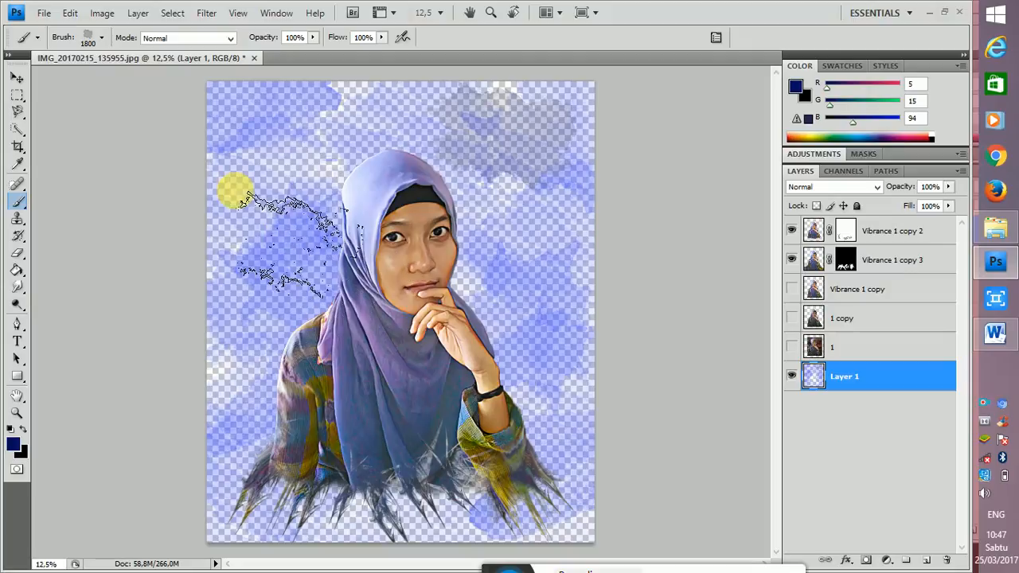
Stamp dark blue along the canvas's upper edge with the 488 px watercolor tip enlarged to 2500 px
{"action": "left_click", "coordinate": [102, 38]}
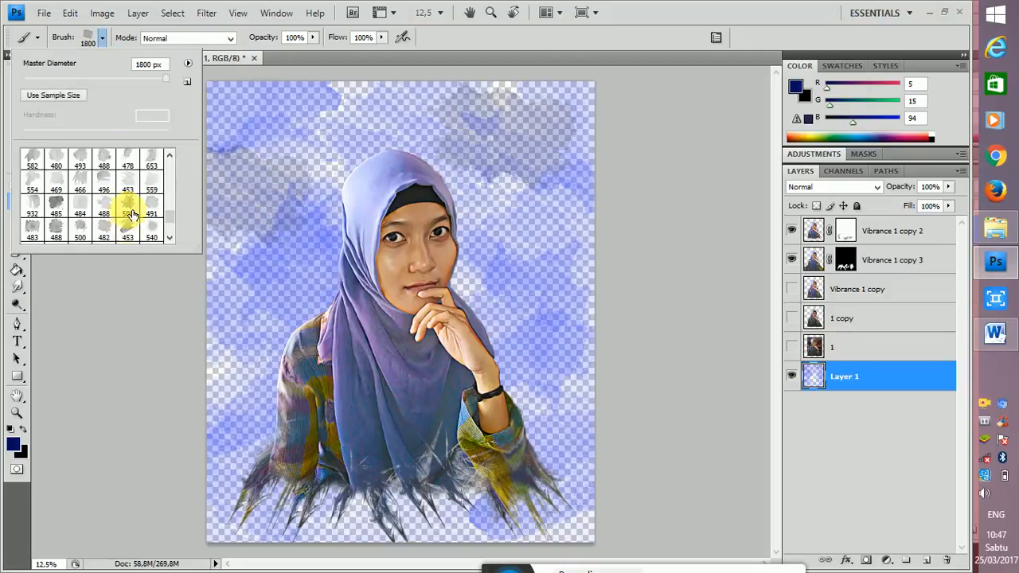
{"action": "left_click", "coordinate": [103, 207]}
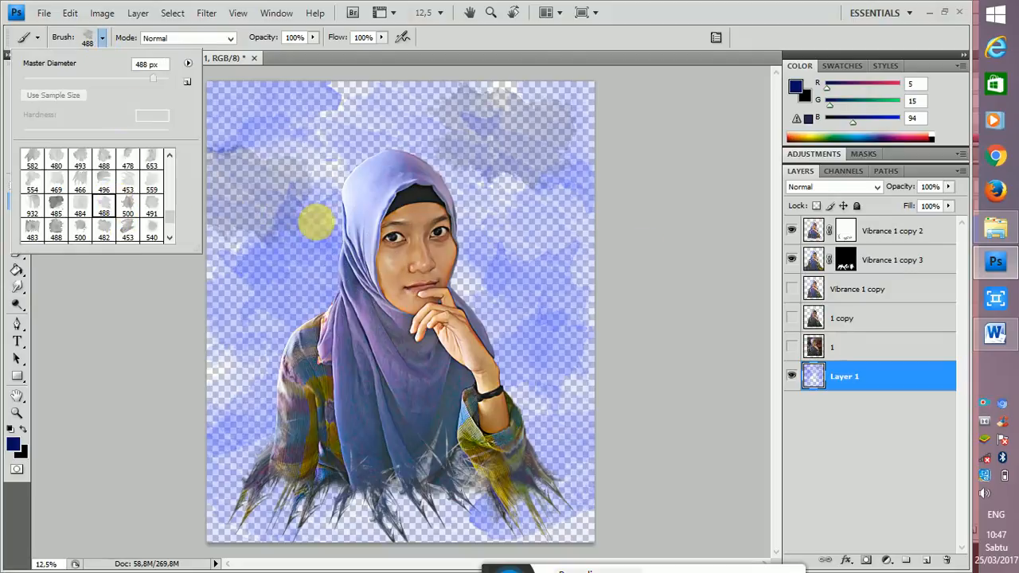
{"action": "left_click", "coordinate": [660, 280]}
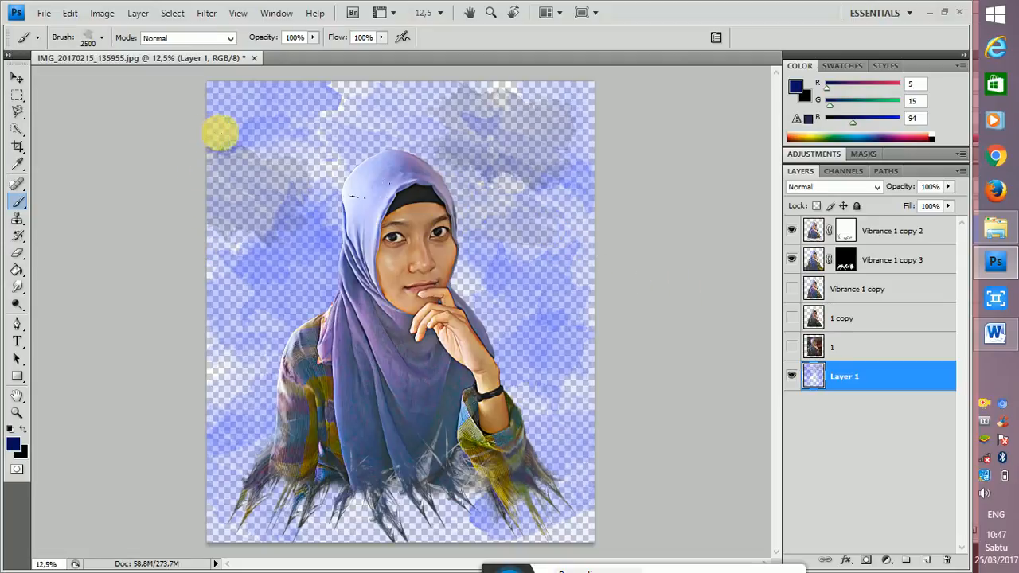
{"action": "left_click_drag", "start_coordinate": [286, 79], "coordinate": [288, 81]}
Paint dark blue clouds all around the portrait with the 494 px watercolor tip enlarged to 2500 px
{"action": "left_click", "coordinate": [90, 44]}
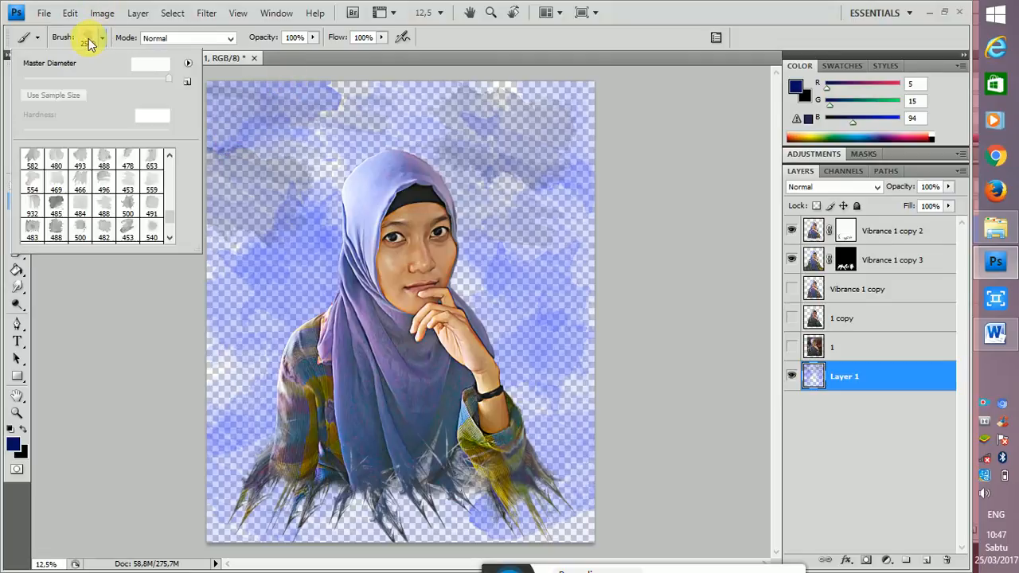
{"action": "scroll", "coordinate": [62, 221], "scroll_direction": "down", "scroll_amount": 3}
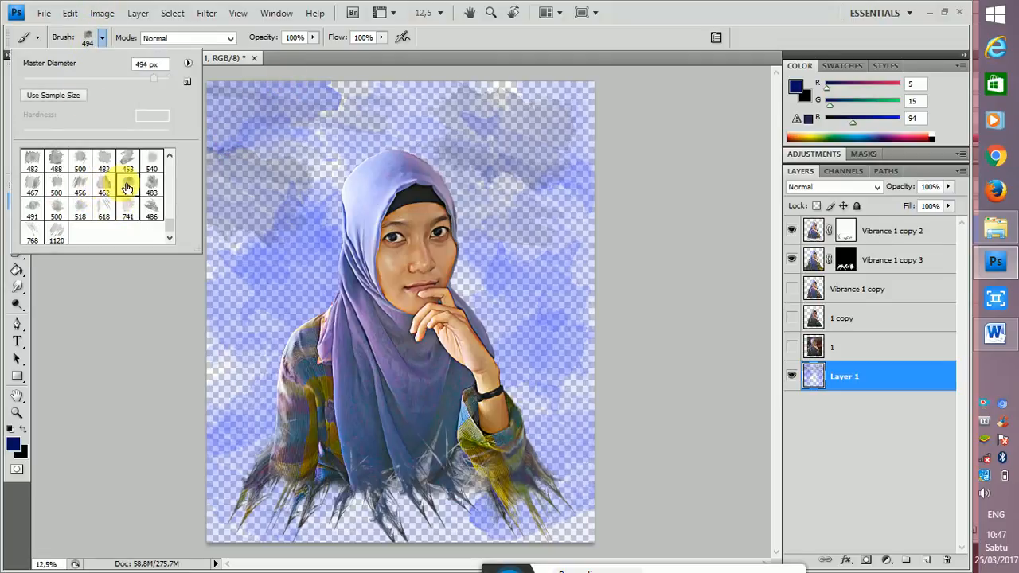
{"action": "left_click", "coordinate": [645, 203]}
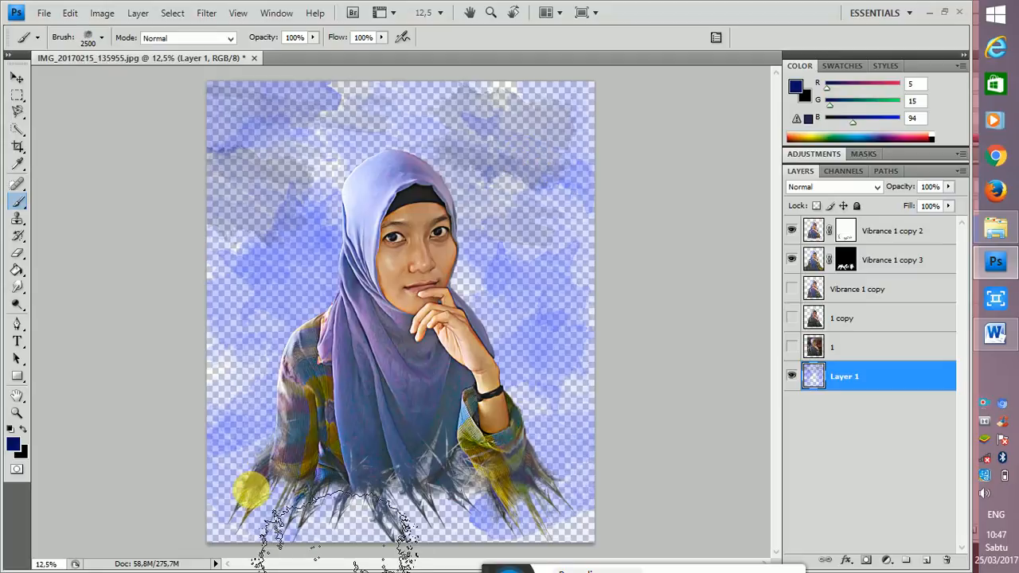
{"action": "mouse_move", "coordinate": [250, 491]}
{"action": "left_mouse_down"}
{"action": "mouse_move", "coordinate": [342, 480]}
{"action": "mouse_move", "coordinate": [388, 487]}
{"action": "mouse_move", "coordinate": [530, 416]}
{"action": "mouse_move", "coordinate": [551, 380]}
{"action": "left_mouse_up"}
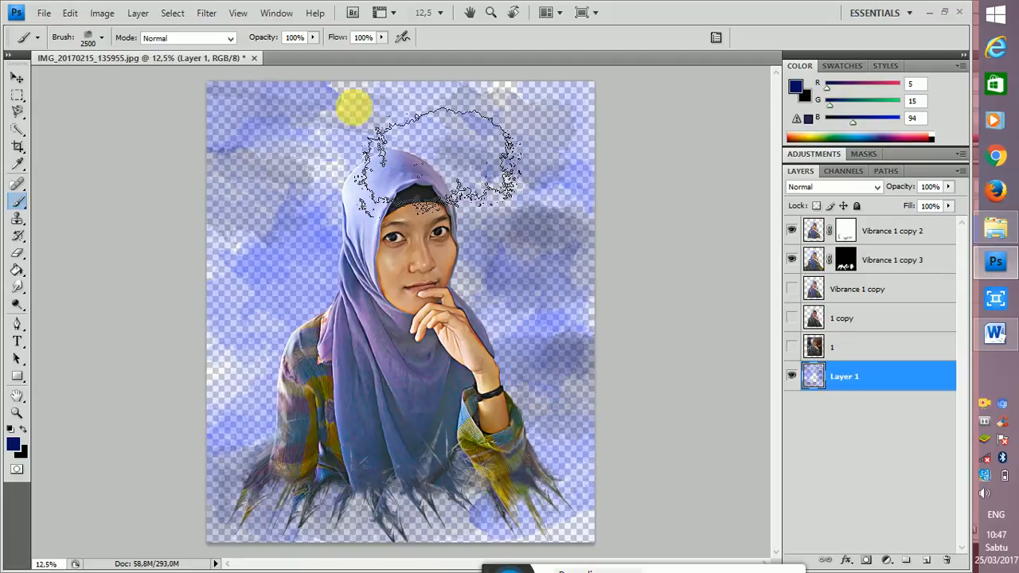
{"action": "mouse_move", "coordinate": [353, 107]}
{"action": "left_mouse_down"}
{"action": "mouse_move", "coordinate": [246, 161]}
{"action": "mouse_move", "coordinate": [228, 154]}
{"action": "mouse_move", "coordinate": [191, 270]}
{"action": "mouse_move", "coordinate": [216, 230]}
{"action": "mouse_move", "coordinate": [205, 357]}
{"action": "mouse_move", "coordinate": [255, 473]}
{"action": "mouse_move", "coordinate": [500, 484]}
{"action": "mouse_move", "coordinate": [362, 271]}
{"action": "left_mouse_up"}
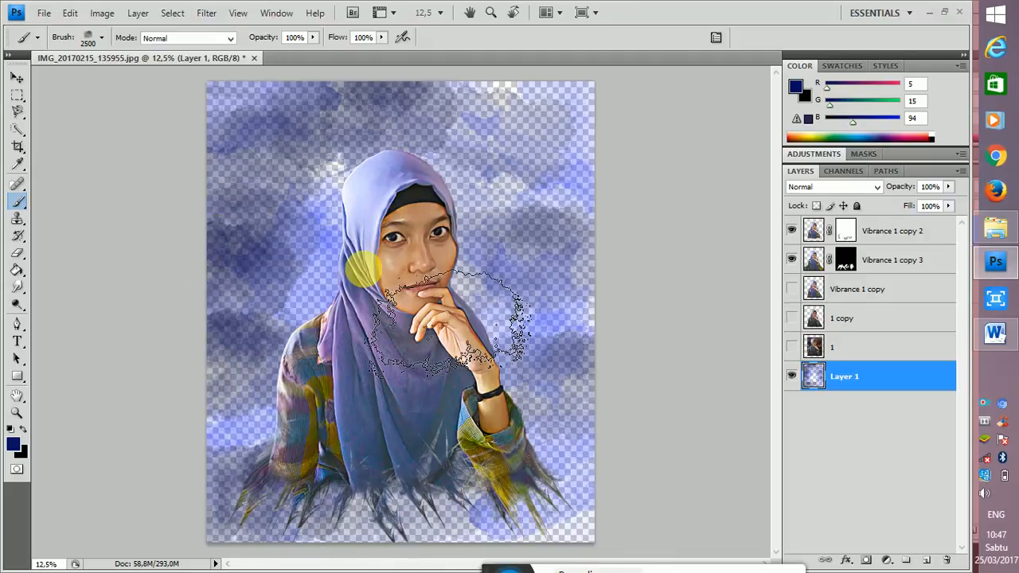
{"action": "left_click", "coordinate": [407, 234]}
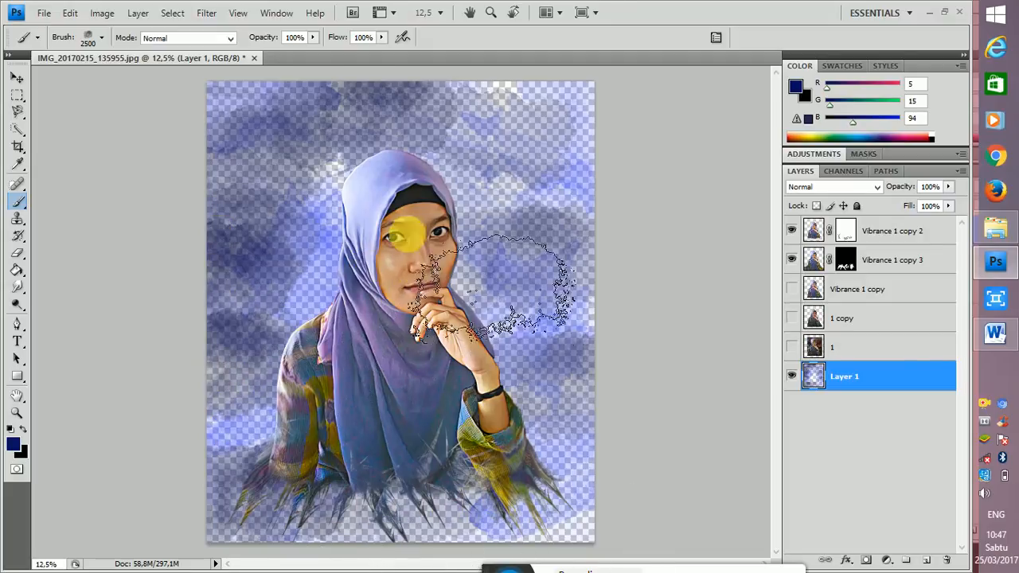
Deepen the dark blue background on all sides of the portrait with the 518 px watercolor tip enlarged to 2500 px
{"action": "left_click", "coordinate": [101, 38]}
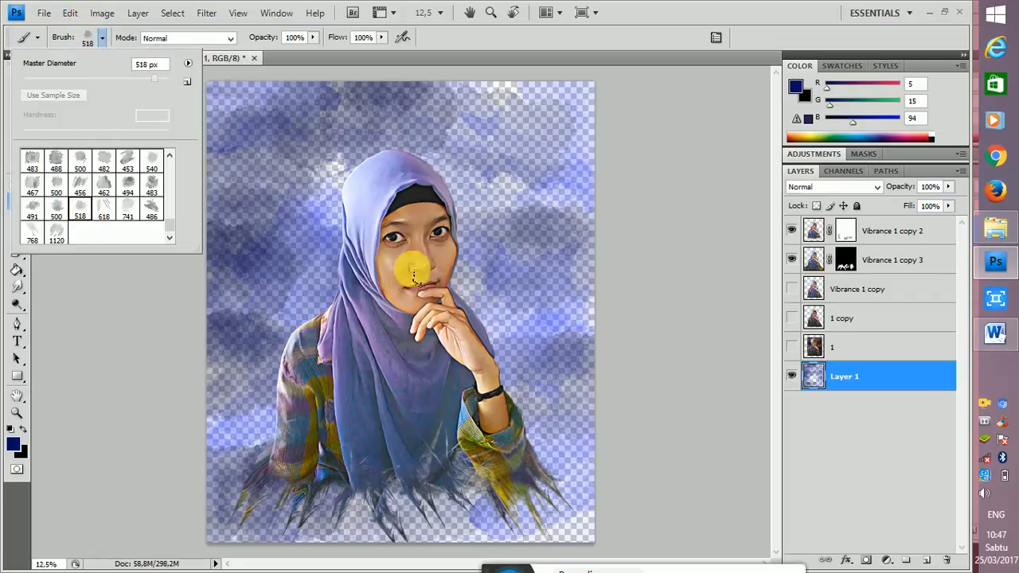
{"action": "left_click", "coordinate": [708, 254]}
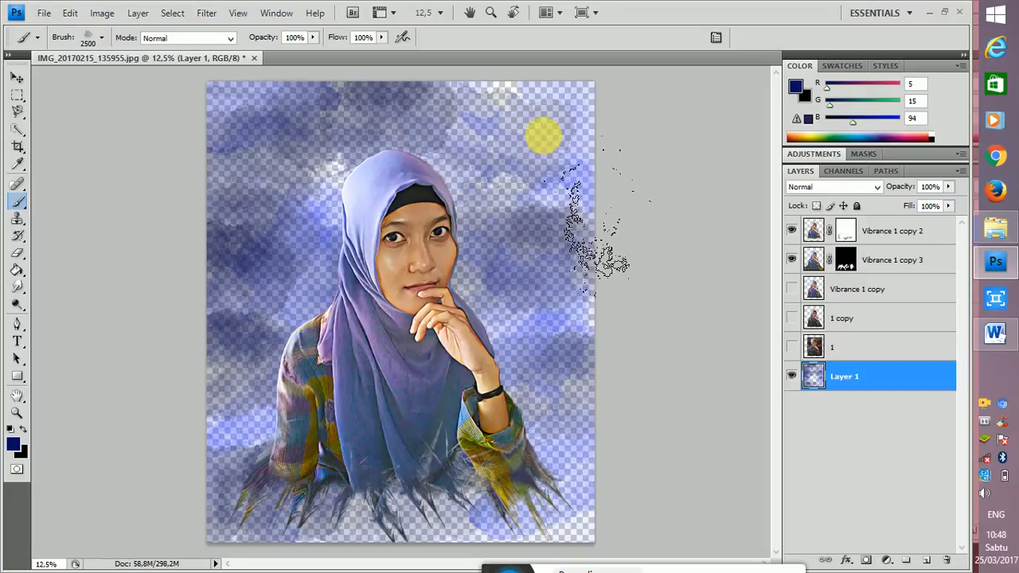
{"action": "left_click", "coordinate": [557, 398]}
{"action": "left_click", "coordinate": [557, 398]}
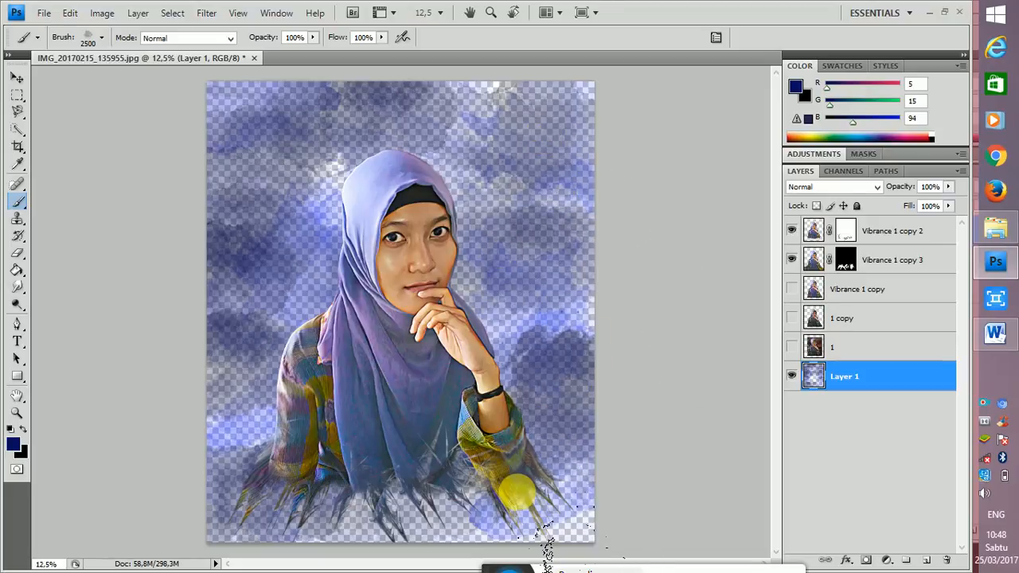
{"action": "left_click", "coordinate": [517, 492]}
{"action": "mouse_move", "coordinate": [515, 492]}
{"action": "left_mouse_down"}
{"action": "mouse_move", "coordinate": [420, 482]}
{"action": "mouse_move", "coordinate": [484, 437]}
{"action": "mouse_move", "coordinate": [507, 359]}
{"action": "mouse_move", "coordinate": [504, 236]}
{"action": "mouse_move", "coordinate": [518, 298]}
{"action": "mouse_move", "coordinate": [578, 207]}
{"action": "mouse_move", "coordinate": [502, 150]}
{"action": "mouse_move", "coordinate": [369, 120]}
{"action": "mouse_move", "coordinate": [319, 246]}
{"action": "mouse_move", "coordinate": [421, 250]}
{"action": "mouse_move", "coordinate": [453, 236]}
{"action": "mouse_move", "coordinate": [316, 332]}
{"action": "mouse_move", "coordinate": [257, 420]}
{"action": "mouse_move", "coordinate": [289, 484]}
{"action": "mouse_move", "coordinate": [387, 514]}
{"action": "mouse_move", "coordinate": [454, 502]}
{"action": "mouse_move", "coordinate": [564, 529]}
{"action": "mouse_move", "coordinate": [469, 375]}
{"action": "mouse_move", "coordinate": [272, 127]}
{"action": "mouse_move", "coordinate": [595, 122]}
{"action": "left_mouse_up"}
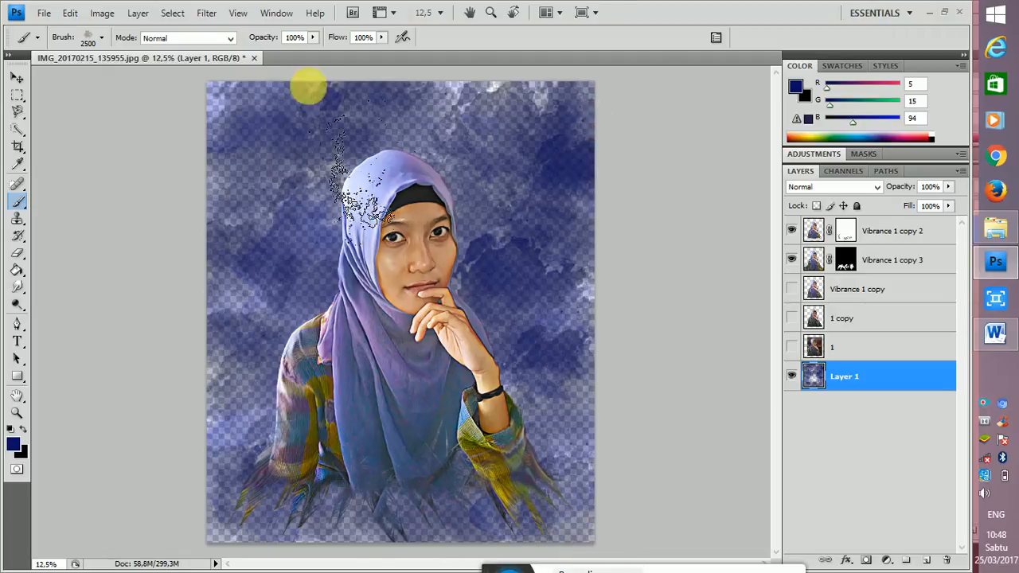
Darken the background with the 494 px tip enlarged to 2500 px and add teal patches with the foreground's green set to 77
{"action": "left_click", "coordinate": [102, 37]}
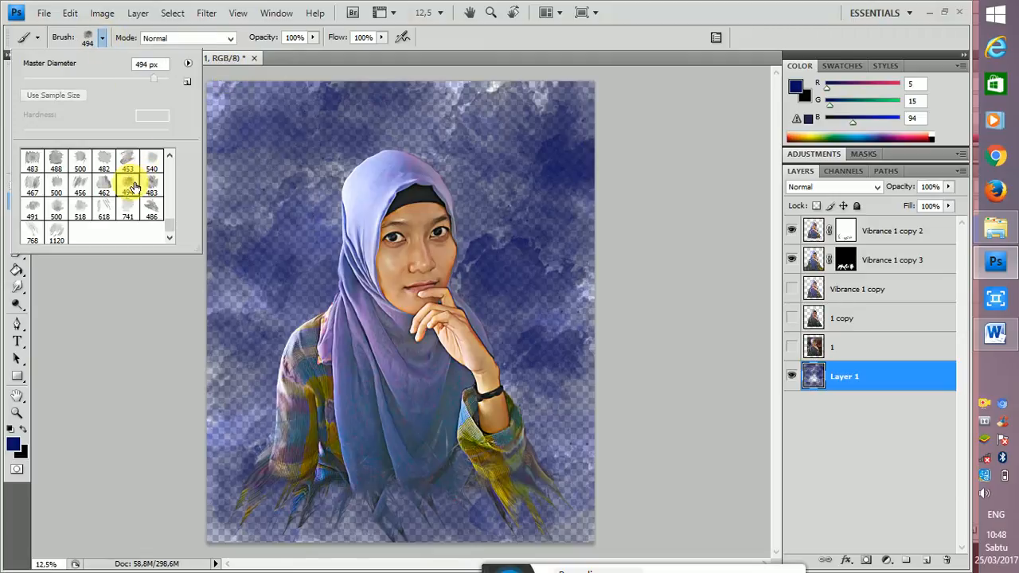
{"action": "left_click", "coordinate": [634, 205]}
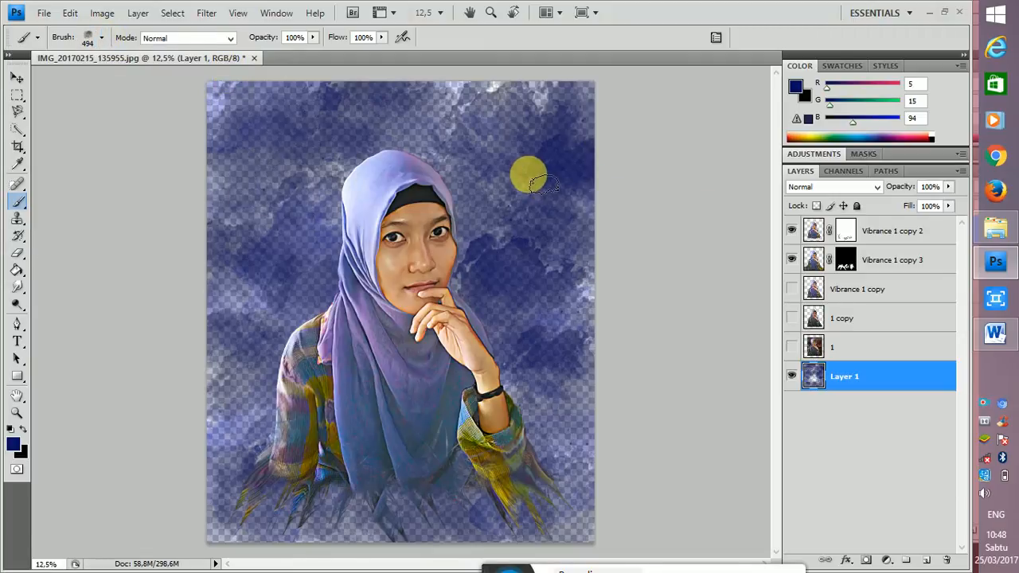
{"action": "mouse_move", "coordinate": [374, 145]}
{"action": "left_mouse_down"}
{"action": "mouse_move", "coordinate": [220, 96]}
{"action": "mouse_move", "coordinate": [472, 113]}
{"action": "mouse_move", "coordinate": [800, 118]}
{"action": "mouse_move", "coordinate": [241, 241]}
{"action": "mouse_move", "coordinate": [227, 182]}
{"action": "mouse_move", "coordinate": [211, 457]}
{"action": "mouse_move", "coordinate": [347, 503]}
{"action": "mouse_move", "coordinate": [680, 284]}
{"action": "mouse_move", "coordinate": [807, 117]}
{"action": "mouse_move", "coordinate": [847, 103]}
{"action": "left_mouse_up"}
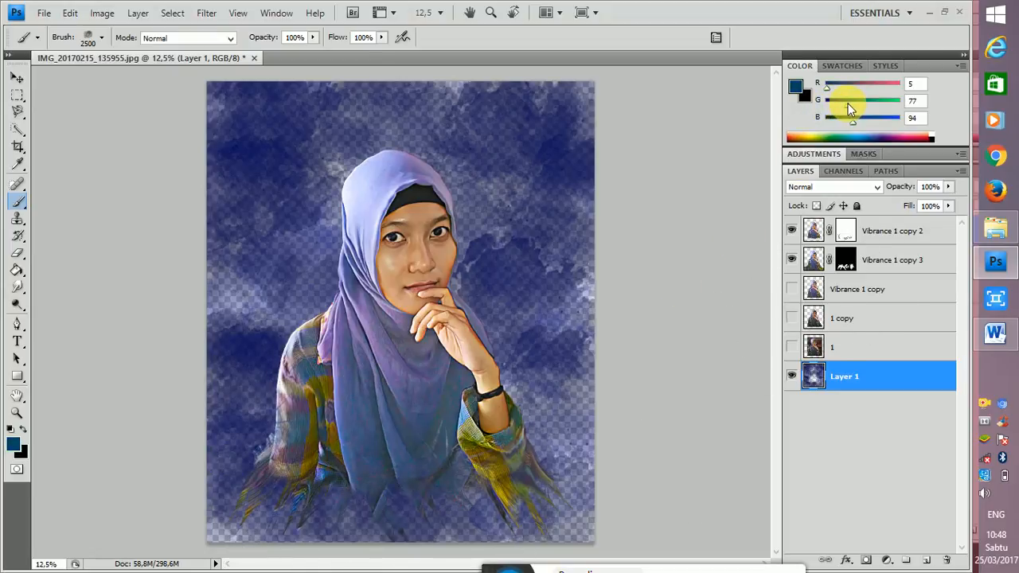
{"action": "mouse_move", "coordinate": [573, 106]}
{"action": "left_mouse_down"}
{"action": "mouse_move", "coordinate": [544, 372]}
{"action": "mouse_move", "coordinate": [556, 379]}
{"action": "mouse_move", "coordinate": [577, 470]}
{"action": "mouse_move", "coordinate": [539, 496]}
{"action": "mouse_move", "coordinate": [239, 491]}
{"action": "mouse_move", "coordinate": [331, 493]}
{"action": "mouse_move", "coordinate": [344, 408]}
{"action": "mouse_move", "coordinate": [233, 347]}
{"action": "mouse_move", "coordinate": [230, 300]}
{"action": "mouse_move", "coordinate": [281, 156]}
{"action": "mouse_move", "coordinate": [243, 70]}
{"action": "mouse_move", "coordinate": [148, 69]}
{"action": "left_mouse_up"}
Blend more teal into the background with the 482 px watercolor tip enlarged to 2500 px
{"action": "left_click", "coordinate": [101, 40]}
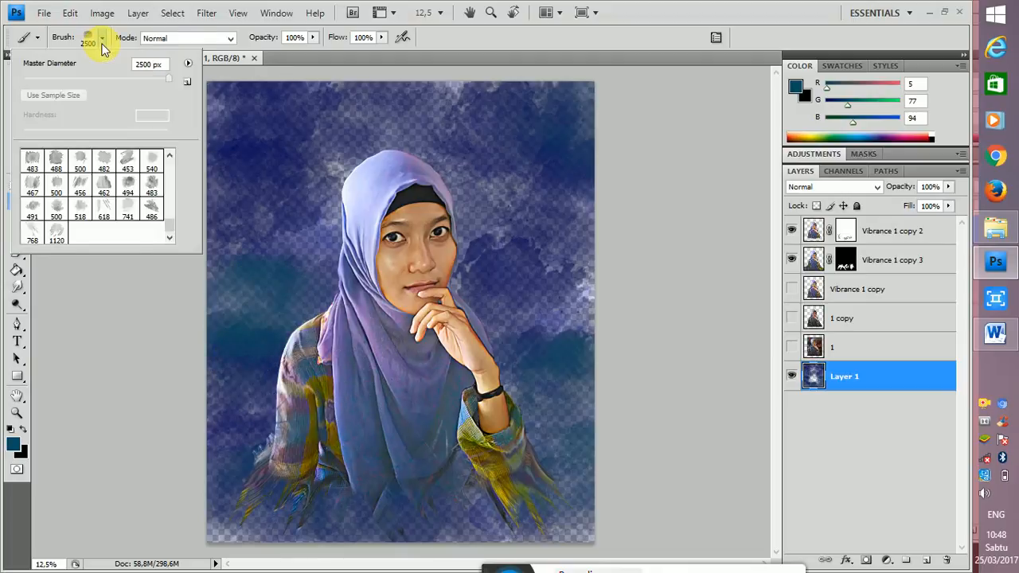
{"action": "scroll", "coordinate": [118, 195], "scroll_direction": "up", "scroll_amount": 1}
{"action": "left_click", "coordinate": [114, 178]}
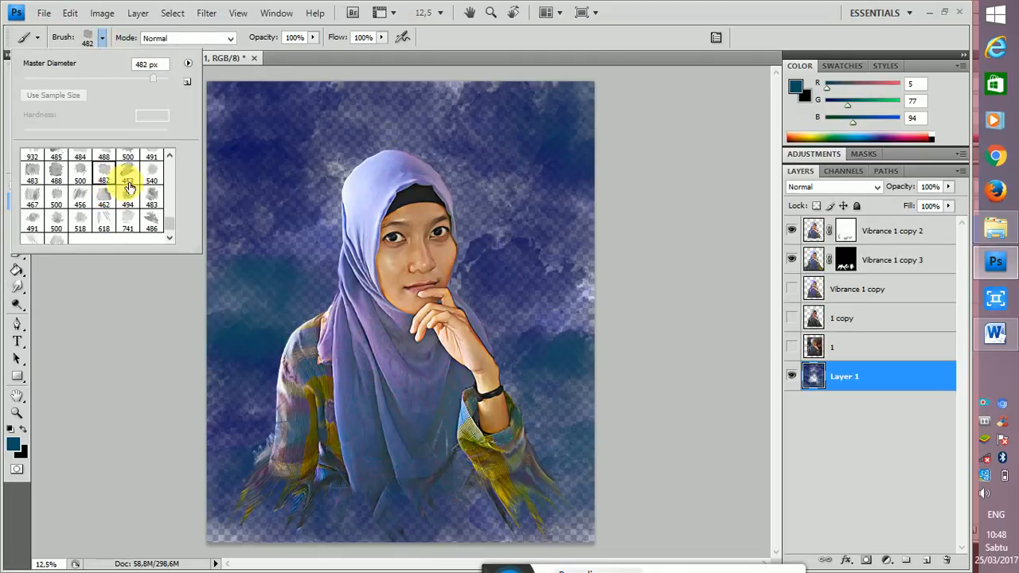
{"action": "left_click", "coordinate": [429, 129]}
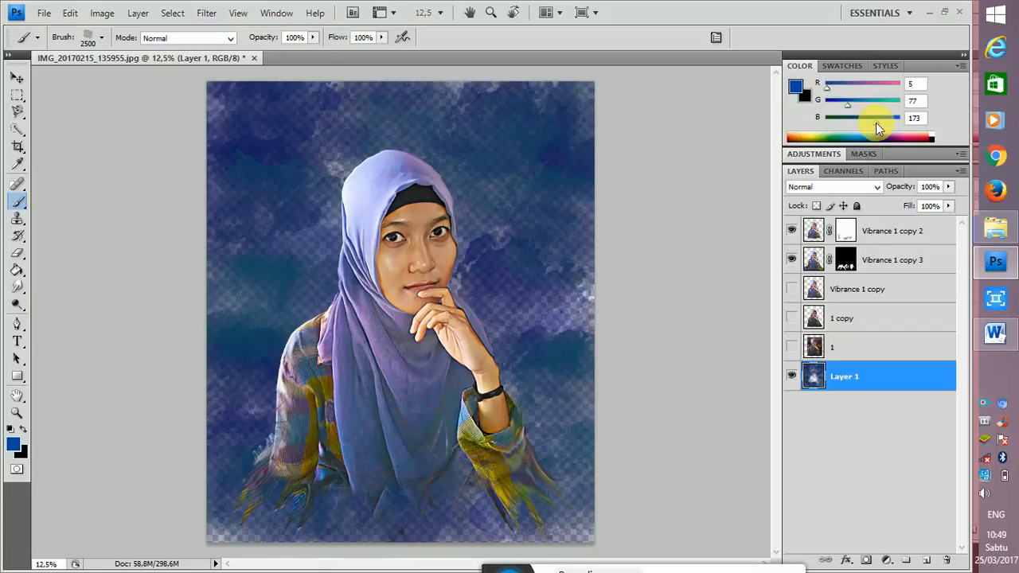
Set the foreground to R 0, G 28, B 125 and brush blue around the portrait with the 453 px tip enlarged to 2500 px
{"action": "left_click_drag", "start_coordinate": [876, 125], "coordinate": [862, 124]}
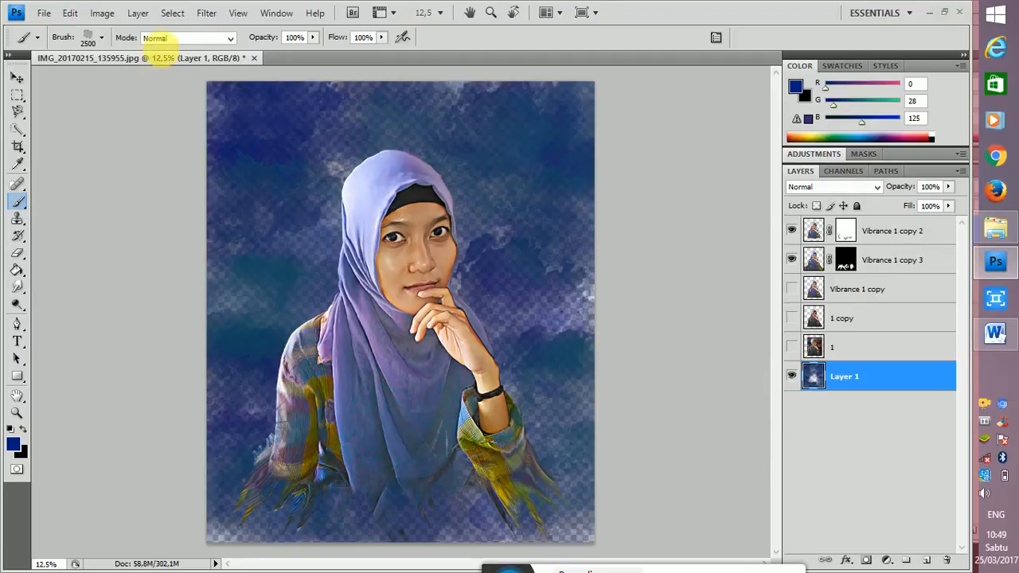
{"action": "left_click", "coordinate": [101, 37]}
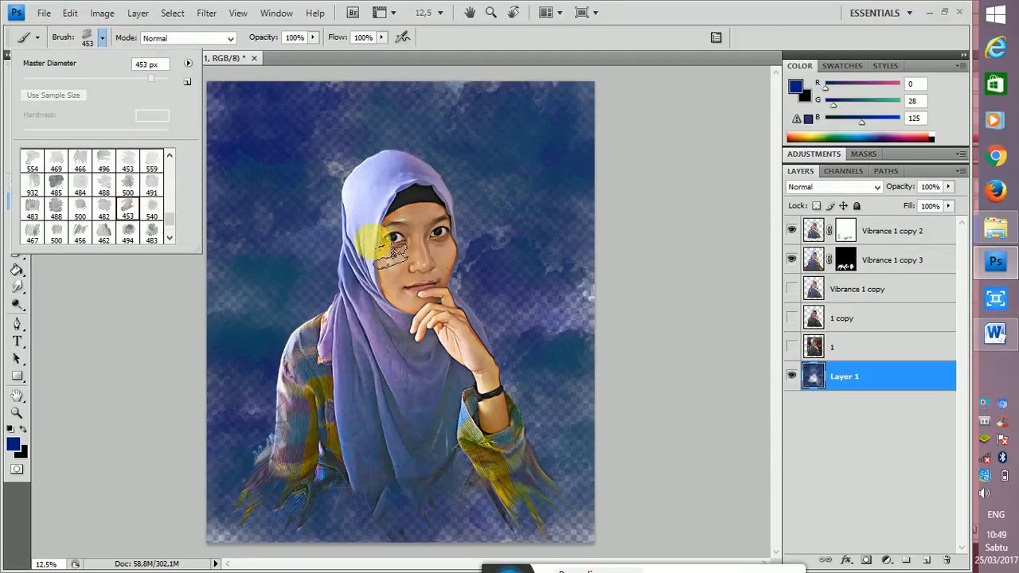
{"action": "left_click_drag", "start_coordinate": [523, 289], "coordinate": [559, 299]}
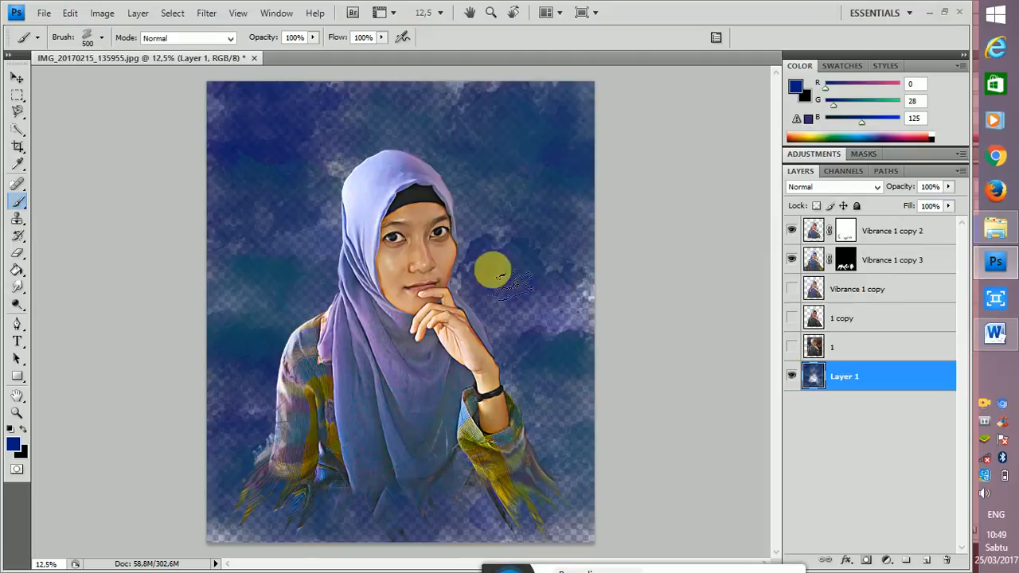
{"action": "key", "text": "]"}
{"action": "key", "text": "]"}
{"action": "key", "text": "]"}
{"action": "left_click", "coordinate": [272, 243]}
{"action": "left_click", "coordinate": [272, 242]}
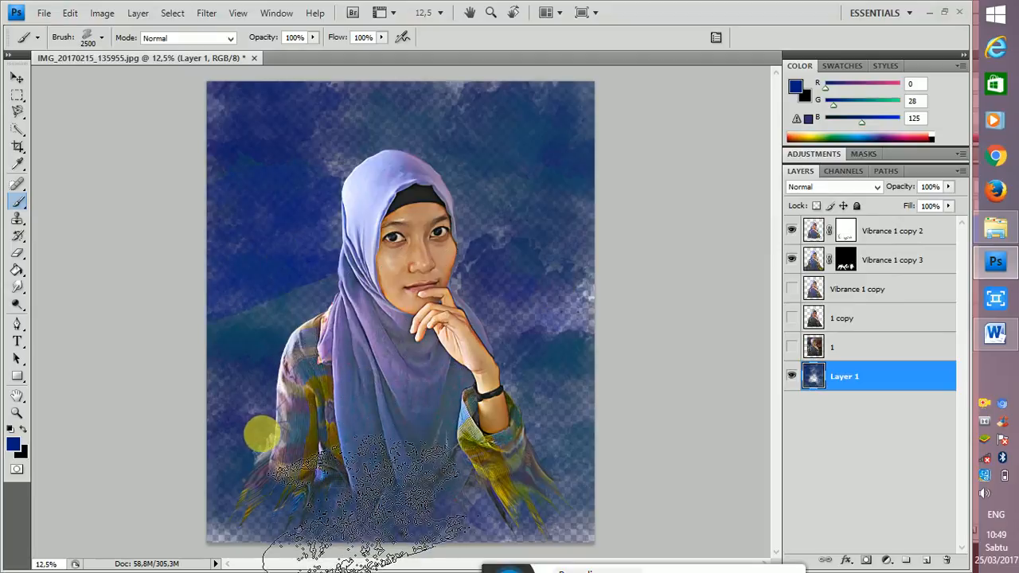
{"action": "left_click", "coordinate": [263, 435]}
{"action": "left_click", "coordinate": [346, 314]}
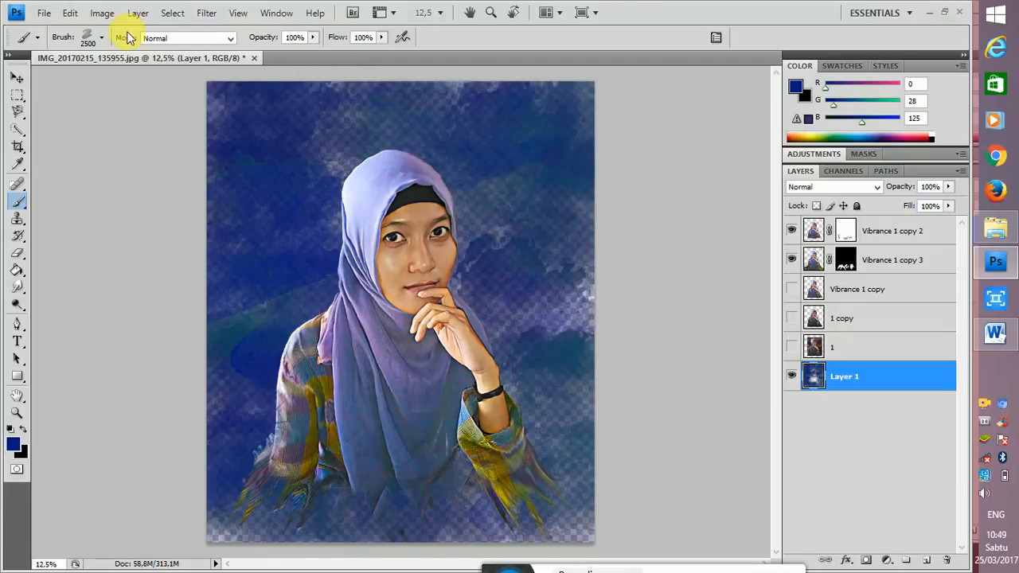
Set the foreground to white and stamp a different watercolor tip at 2500 px in the background beside the head
{"action": "left_click", "coordinate": [98, 37]}
{"action": "scroll", "coordinate": [107, 164], "scroll_direction": "up", "scroll_amount": 2}
{"action": "left_click", "coordinate": [84, 183]}
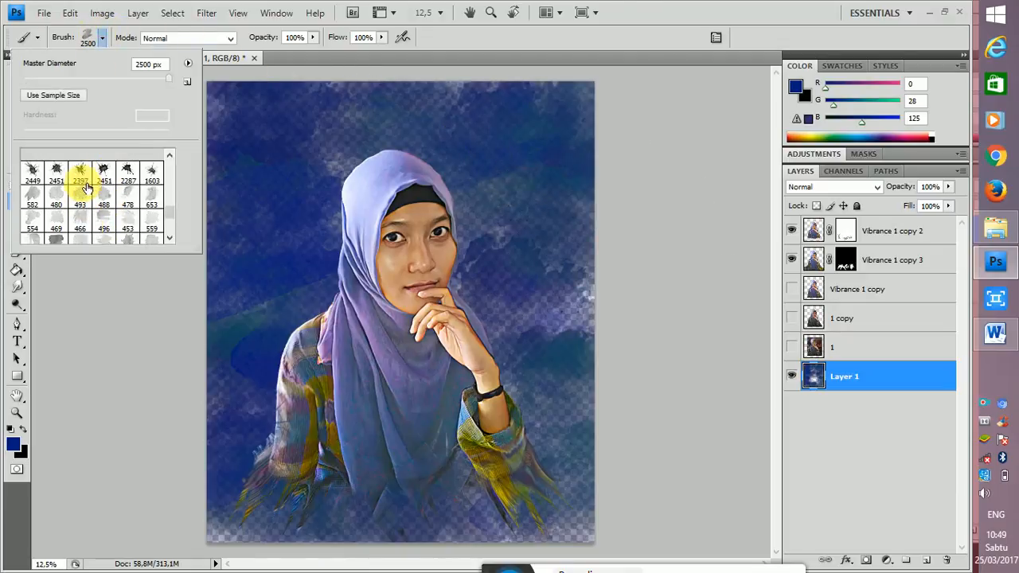
{"action": "left_click", "coordinate": [498, 186]}
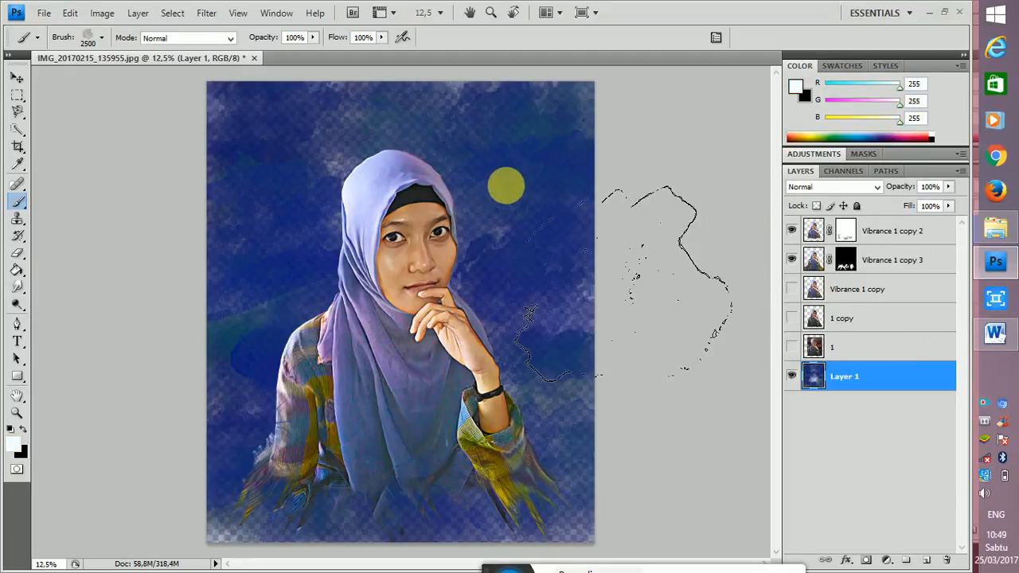
{"action": "left_click", "coordinate": [506, 186]}
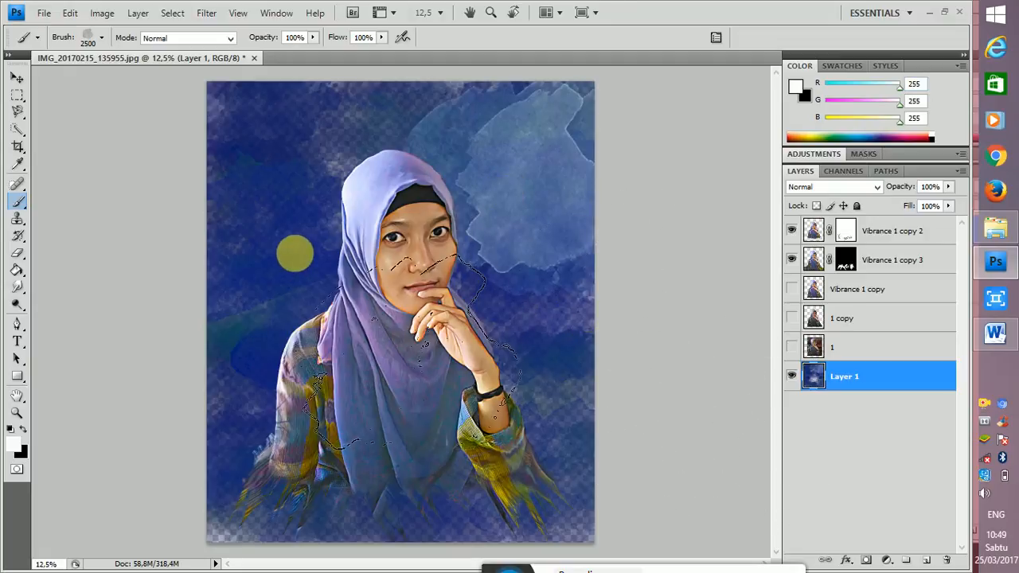
Stamp overlapping translucent white watercolor patches at 2500 px around the head, shoulders and lower edge of the portrait
{"action": "left_click", "coordinate": [270, 242]}
{"action": "left_click", "coordinate": [281, 477]}
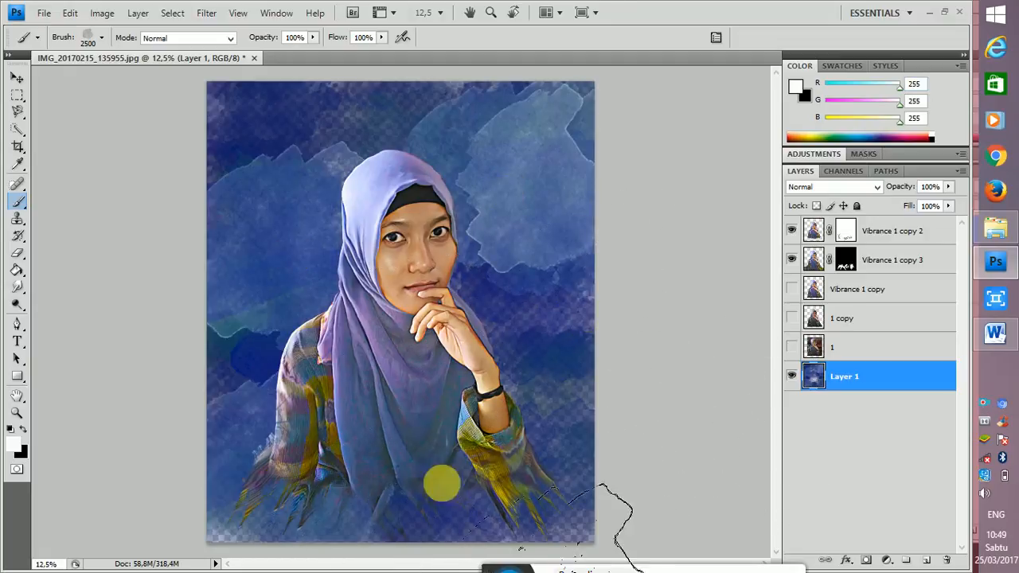
{"action": "left_click", "coordinate": [461, 481]}
{"action": "left_click", "coordinate": [549, 327]}
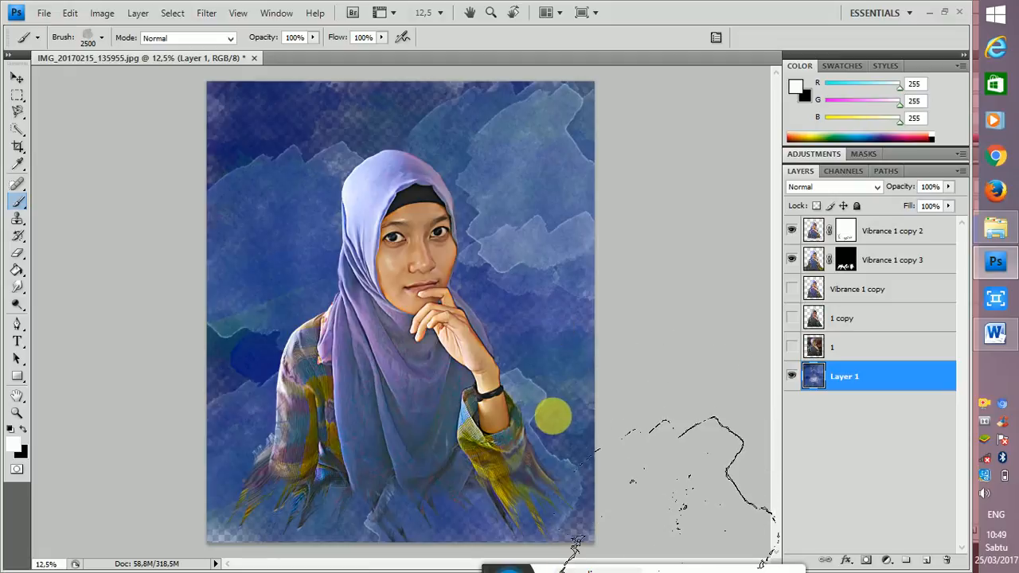
{"action": "left_click", "coordinate": [591, 472]}
{"action": "left_click", "coordinate": [591, 473]}
{"action": "left_click", "coordinate": [231, 341]}
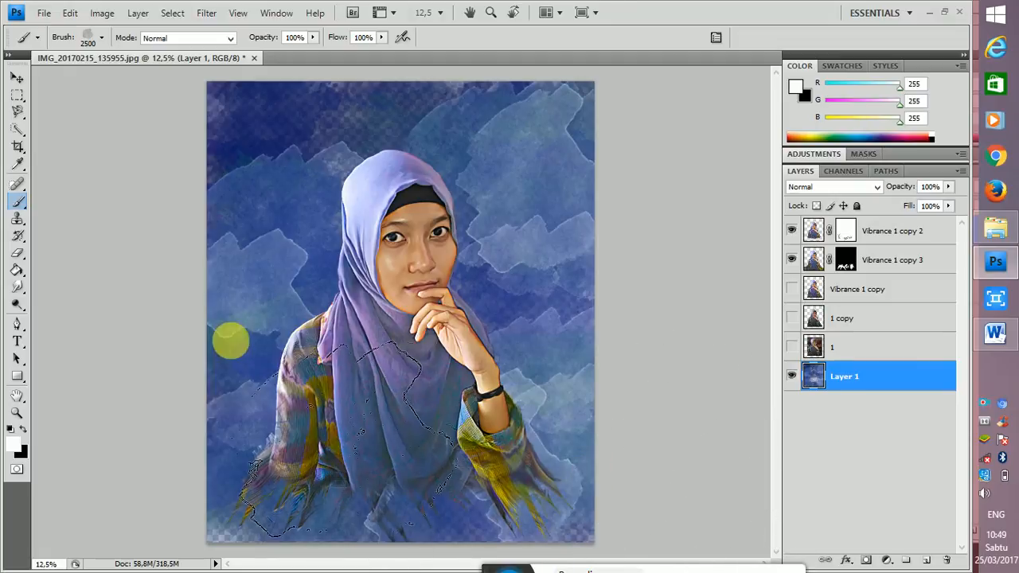
{"action": "left_click", "coordinate": [269, 148]}
{"action": "left_click", "coordinate": [371, 151]}
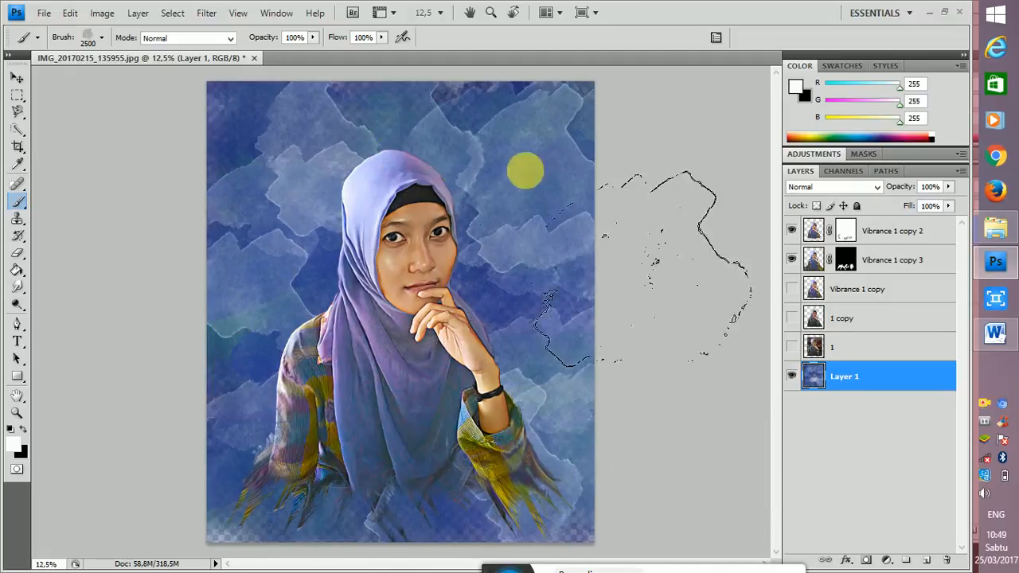
{"action": "left_click", "coordinate": [507, 104]}
{"action": "left_click", "coordinate": [517, 298]}
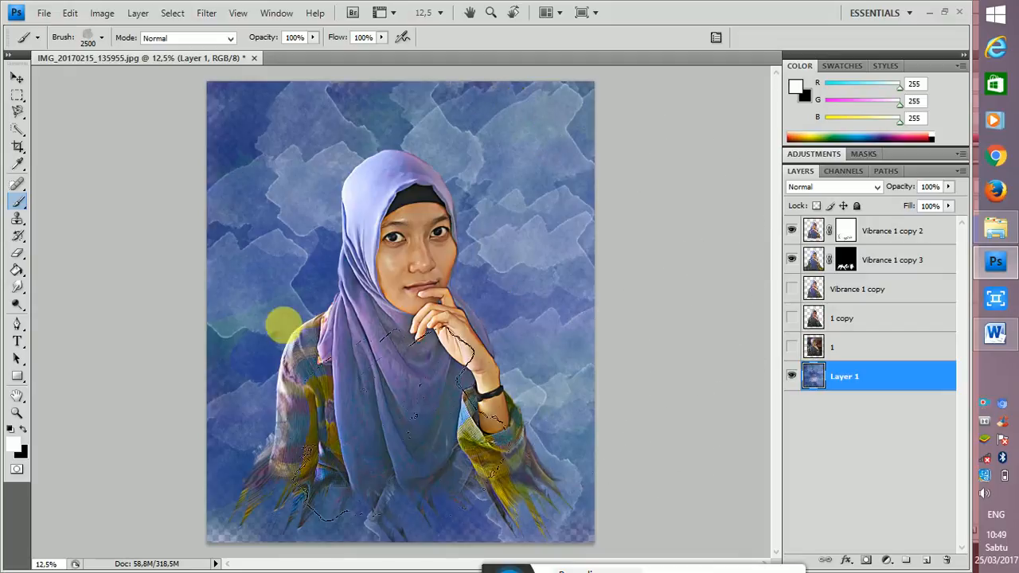
{"action": "left_click", "coordinate": [251, 323]}
Add white cloud patches across the background with the 488 px watercolor tip, enlarging it to 1300 px and up to 2500 px
{"action": "left_click", "coordinate": [101, 37]}
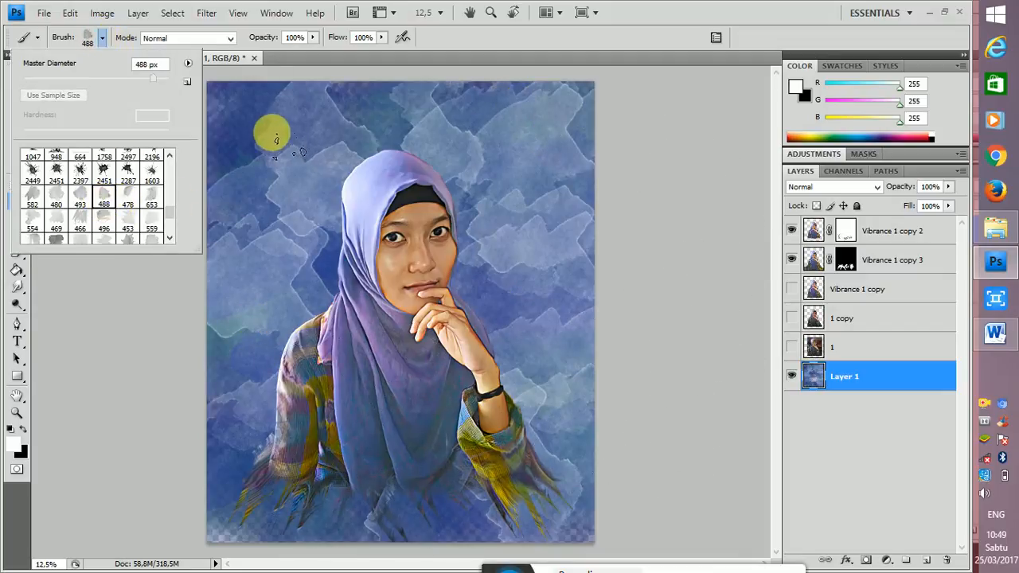
{"action": "left_click", "coordinate": [668, 230]}
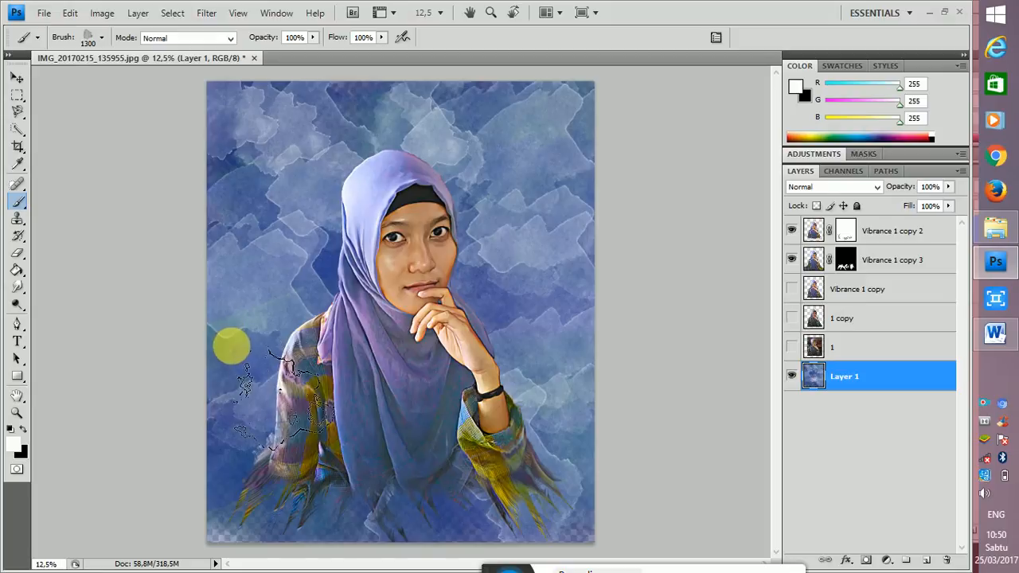
{"action": "mouse_move", "coordinate": [250, 478]}
{"action": "left_mouse_down"}
{"action": "mouse_move", "coordinate": [473, 481]}
{"action": "mouse_move", "coordinate": [557, 430]}
{"action": "left_mouse_up"}
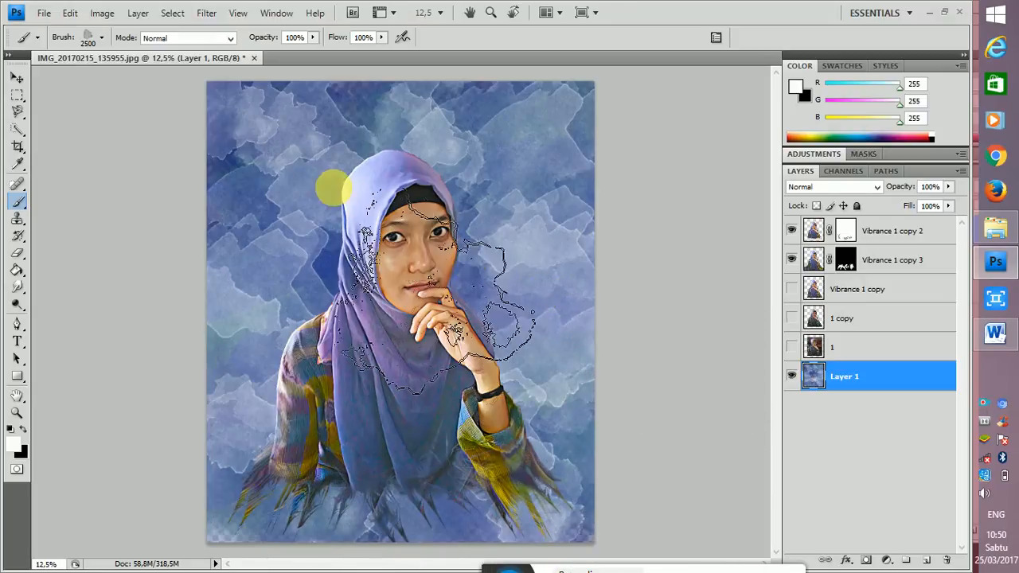
Layer white watercolor patches at 2500 px over the whole background around the portrait until it is nearly white
{"action": "mouse_move", "coordinate": [329, 205]}
{"action": "left_mouse_down"}
{"action": "mouse_move", "coordinate": [316, 238]}
{"action": "mouse_move", "coordinate": [324, 255]}
{"action": "mouse_move", "coordinate": [229, 111]}
{"action": "mouse_move", "coordinate": [249, 121]}
{"action": "mouse_move", "coordinate": [527, 115]}
{"action": "mouse_move", "coordinate": [580, 146]}
{"action": "mouse_move", "coordinate": [578, 428]}
{"action": "left_mouse_up"}
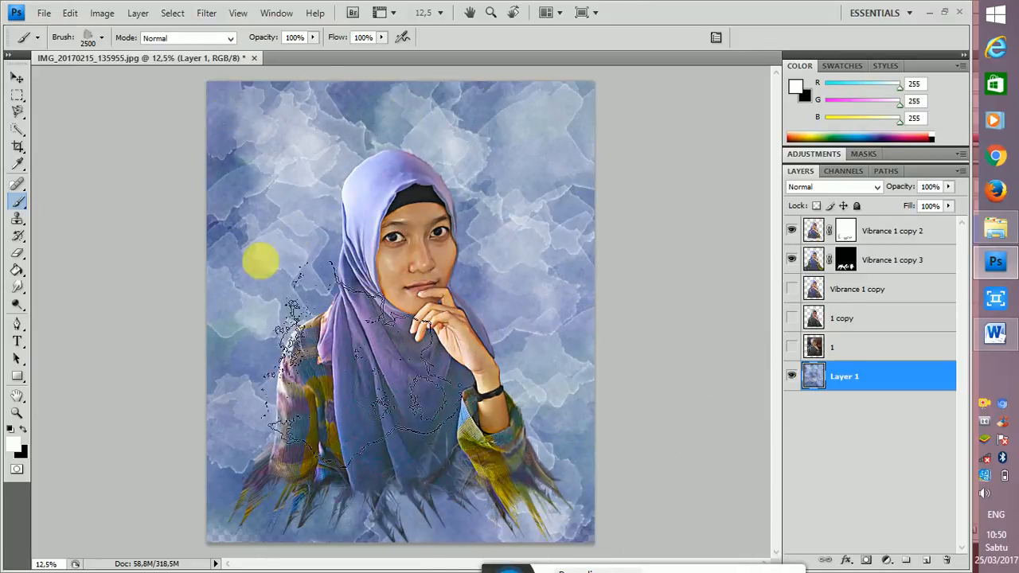
{"action": "mouse_move", "coordinate": [255, 260]}
{"action": "left_mouse_down"}
{"action": "mouse_move", "coordinate": [278, 120]}
{"action": "mouse_move", "coordinate": [371, 100]}
{"action": "mouse_move", "coordinate": [425, 107]}
{"action": "mouse_move", "coordinate": [404, 332]}
{"action": "left_mouse_up"}
{"action": "left_click", "coordinate": [348, 300]}
{"action": "left_click", "coordinate": [437, 242]}
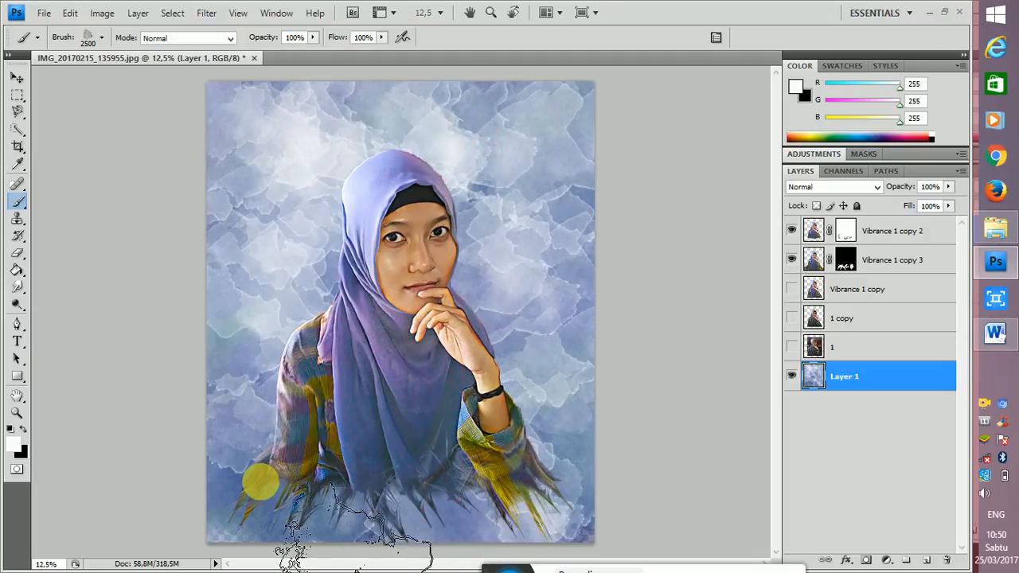
{"action": "left_click", "coordinate": [262, 484]}
{"action": "mouse_move", "coordinate": [357, 488]}
{"action": "left_mouse_down"}
{"action": "mouse_move", "coordinate": [449, 479]}
{"action": "mouse_move", "coordinate": [530, 454]}
{"action": "mouse_move", "coordinate": [570, 472]}
{"action": "left_mouse_up"}
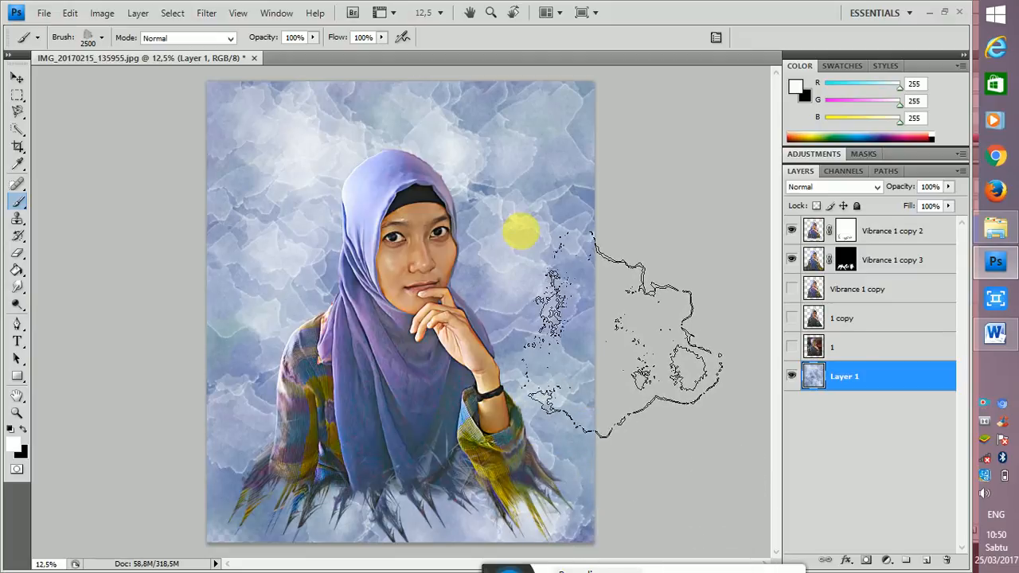
{"action": "left_click", "coordinate": [526, 229]}
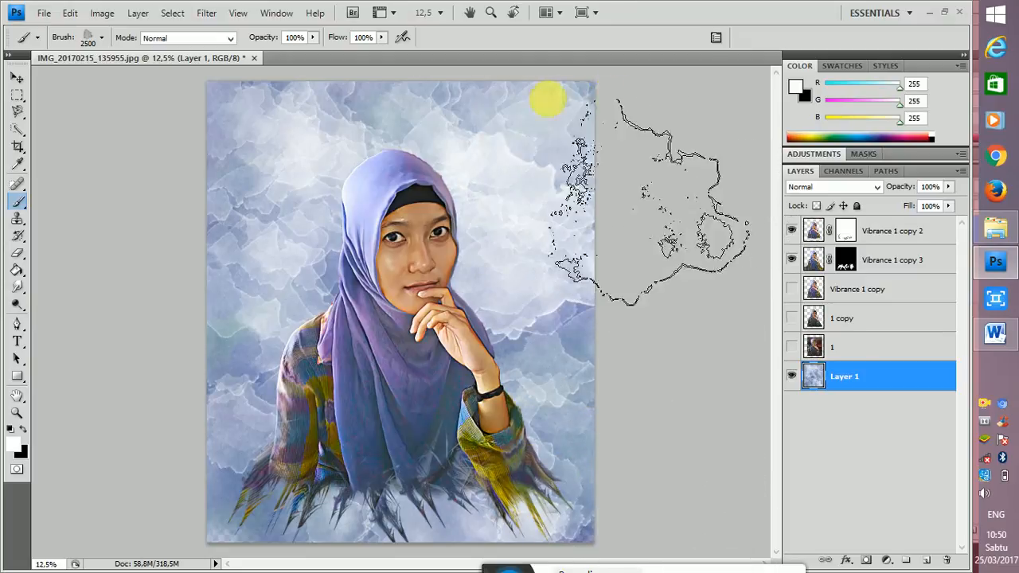
{"action": "mouse_move", "coordinate": [337, 91]}
{"action": "left_mouse_down"}
{"action": "mouse_move", "coordinate": [293, 118]}
{"action": "mouse_move", "coordinate": [288, 190]}
{"action": "mouse_move", "coordinate": [227, 225]}
{"action": "mouse_move", "coordinate": [234, 144]}
{"action": "mouse_move", "coordinate": [266, 207]}
{"action": "mouse_move", "coordinate": [285, 209]}
{"action": "mouse_move", "coordinate": [276, 243]}
{"action": "mouse_move", "coordinate": [214, 322]}
{"action": "mouse_move", "coordinate": [261, 359]}
{"action": "mouse_move", "coordinate": [302, 430]}
{"action": "mouse_move", "coordinate": [346, 428]}
{"action": "mouse_move", "coordinate": [339, 475]}
{"action": "mouse_move", "coordinate": [435, 443]}
{"action": "mouse_move", "coordinate": [525, 337]}
{"action": "mouse_move", "coordinate": [547, 328]}
{"action": "mouse_move", "coordinate": [572, 336]}
{"action": "mouse_move", "coordinate": [558, 425]}
{"action": "mouse_move", "coordinate": [563, 294]}
{"action": "mouse_move", "coordinate": [593, 264]}
{"action": "mouse_move", "coordinate": [579, 243]}
{"action": "mouse_move", "coordinate": [555, 449]}
{"action": "mouse_move", "coordinate": [576, 463]}
{"action": "mouse_move", "coordinate": [438, 438]}
{"action": "mouse_move", "coordinate": [285, 451]}
{"action": "mouse_move", "coordinate": [363, 278]}
{"action": "left_mouse_up"}
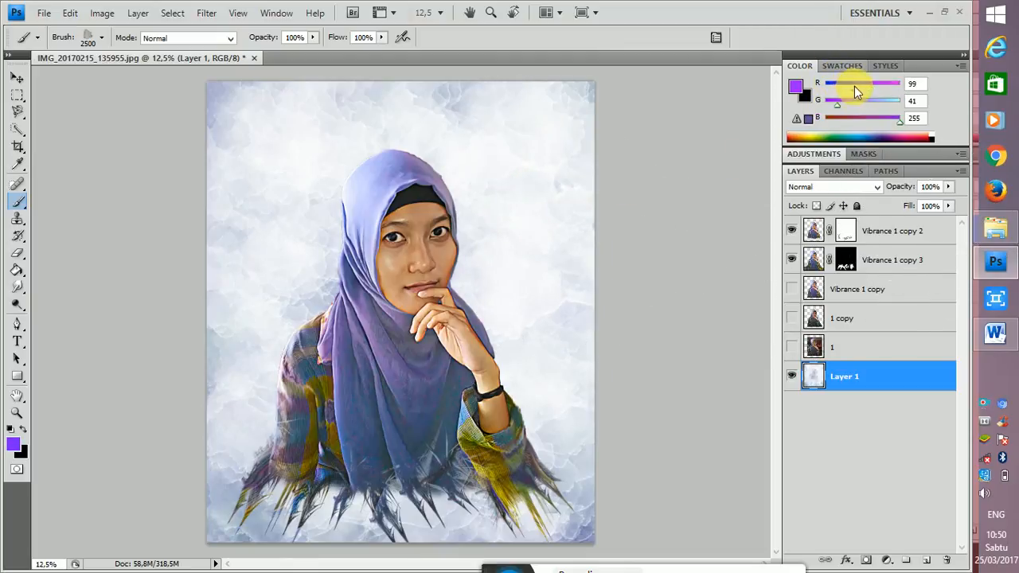
Set the foreground to R 0, G 41, B 70 and stamp two dark watercolor patches at 2500 px beside the head and shoulder
{"action": "left_click_drag", "start_coordinate": [865, 117], "coordinate": [845, 118]}
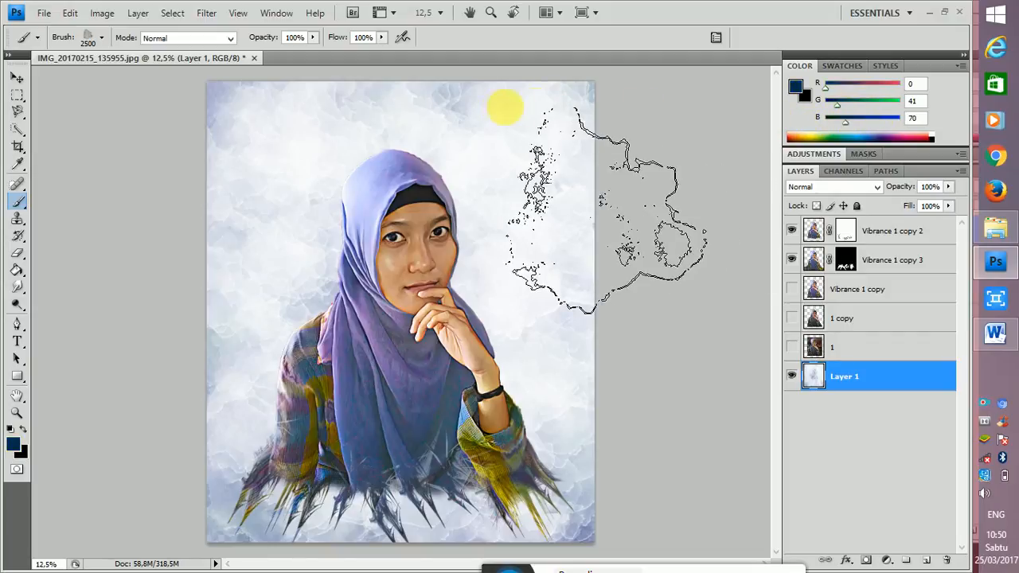
{"action": "left_click", "coordinate": [544, 151]}
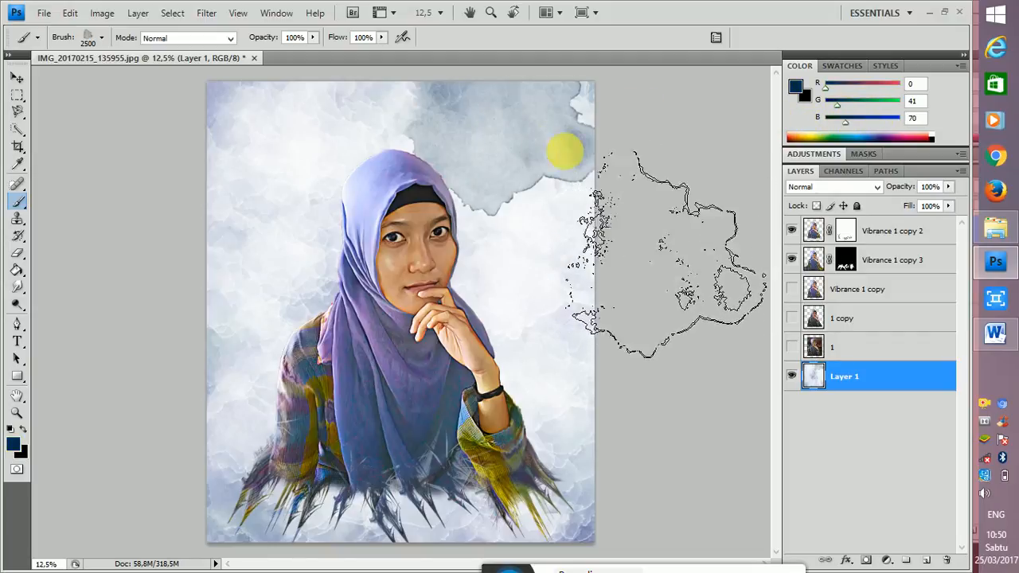
{"action": "left_click", "coordinate": [526, 191]}
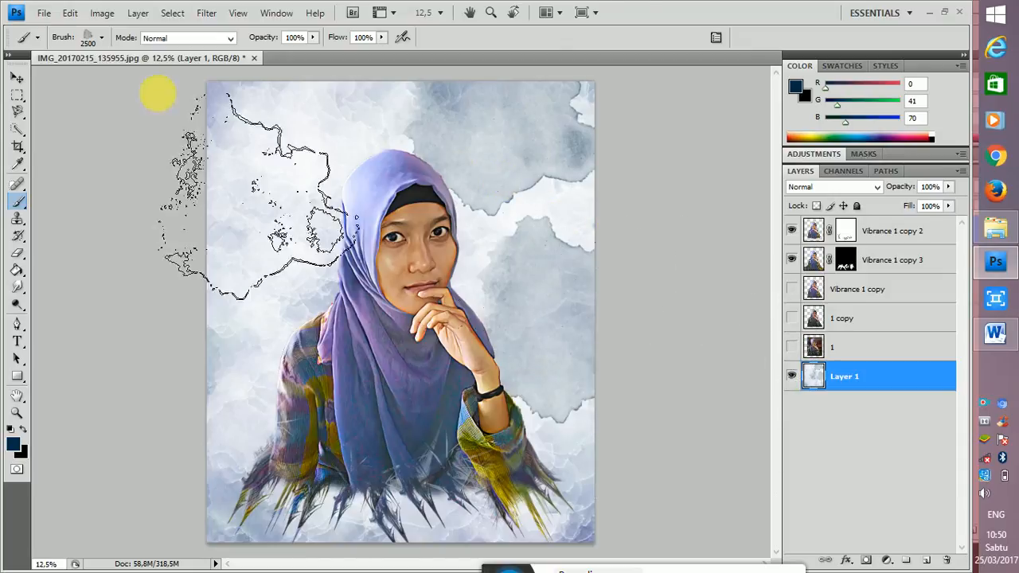
Choose the 493 px watercolor tip, enlarge it to 2500 px and stamp dark patches across the background above the head
{"action": "left_click", "coordinate": [101, 37]}
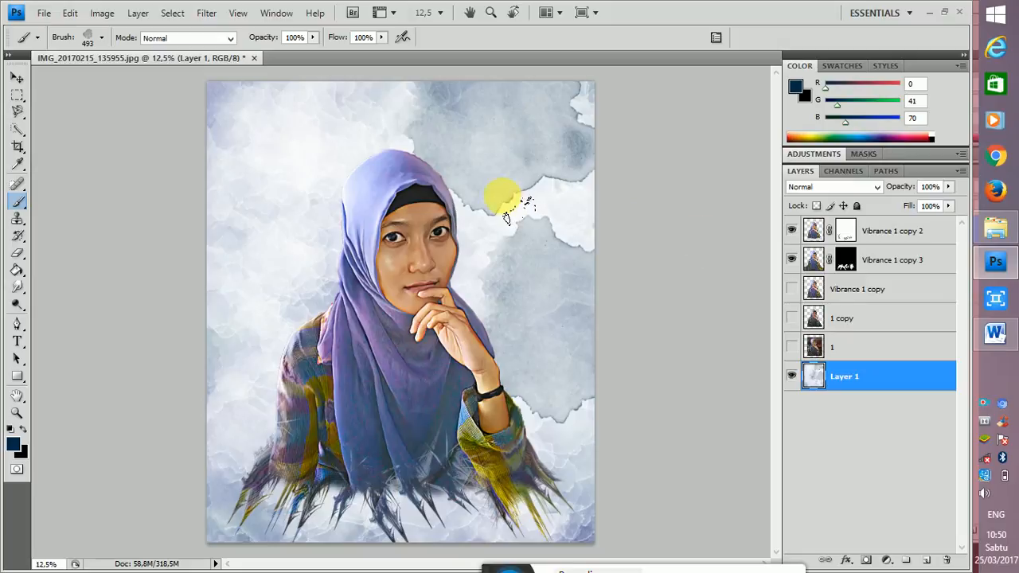
{"action": "key", "text": "bracketright"}
{"action": "key", "text": "bracketright"}
{"action": "key", "text": "bracketright"}
{"action": "key", "text": "bracketright"}
{"action": "key", "text": "bracketright"}
{"action": "key", "text": "bracketright"}
{"action": "key", "text": "bracketright"}
{"action": "key", "text": "bracketright"}
{"action": "left_click", "coordinate": [263, 148]}
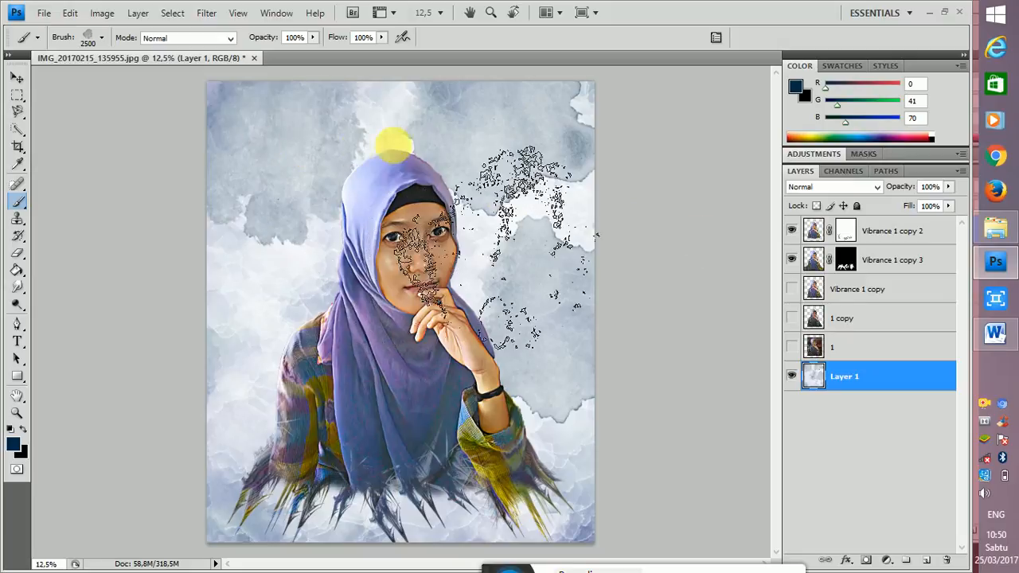
{"action": "left_click", "coordinate": [411, 147]}
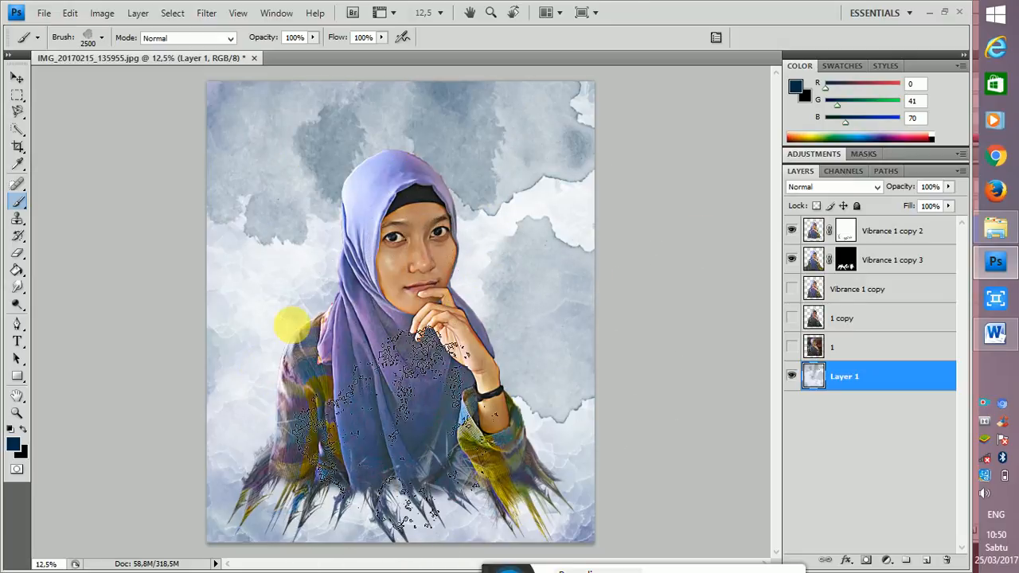
Stamp more dark blue-grey patches at 2500 px beside the head, around the shoulders and along the splattered lower edge
{"action": "left_click", "coordinate": [266, 278]}
{"action": "left_click", "coordinate": [246, 250]}
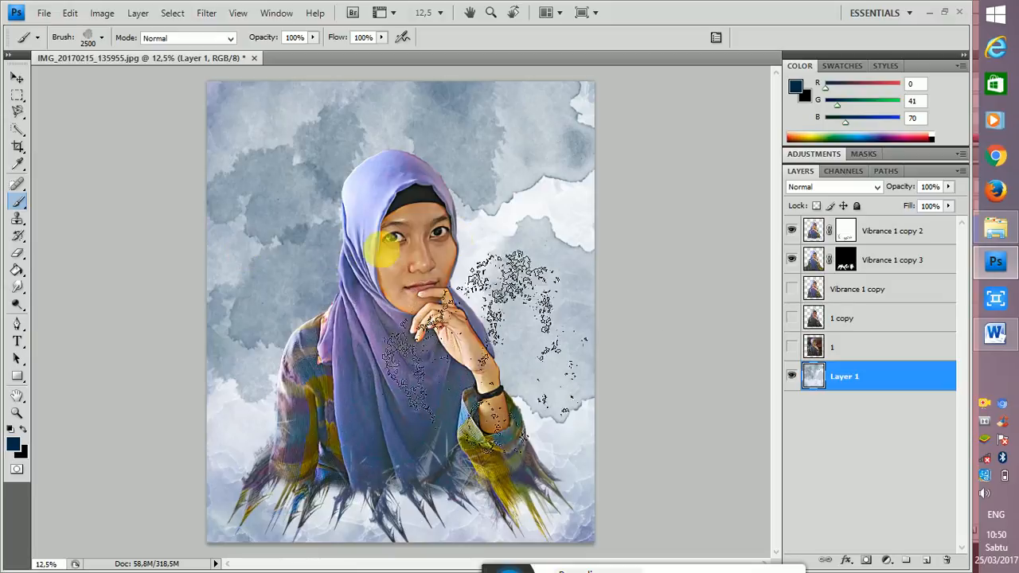
{"action": "left_click", "coordinate": [489, 232]}
{"action": "left_click", "coordinate": [573, 143]}
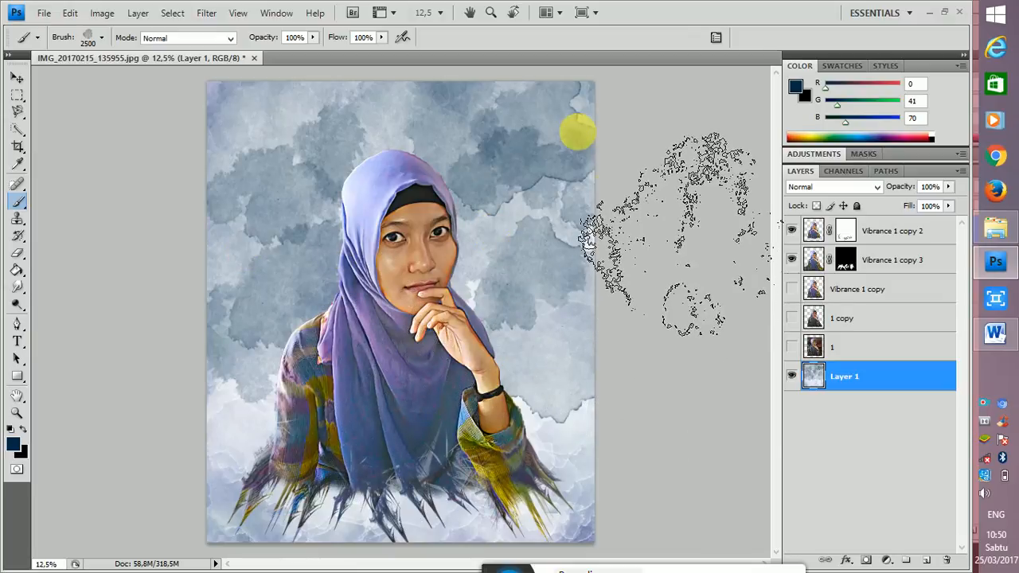
{"action": "left_click", "coordinate": [549, 444]}
{"action": "left_click", "coordinate": [445, 471]}
{"action": "left_click", "coordinate": [291, 473]}
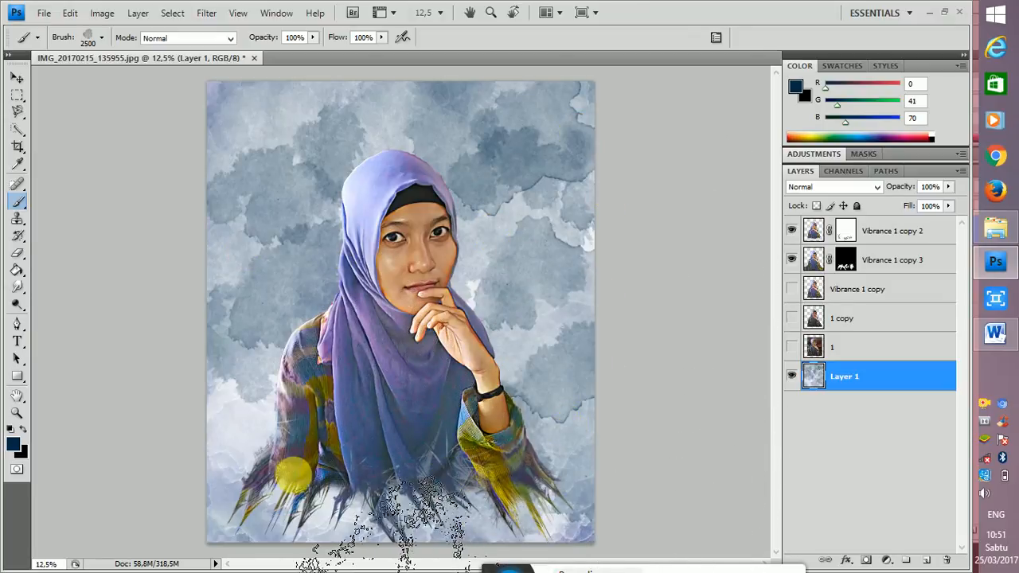
{"action": "left_click", "coordinate": [280, 373]}
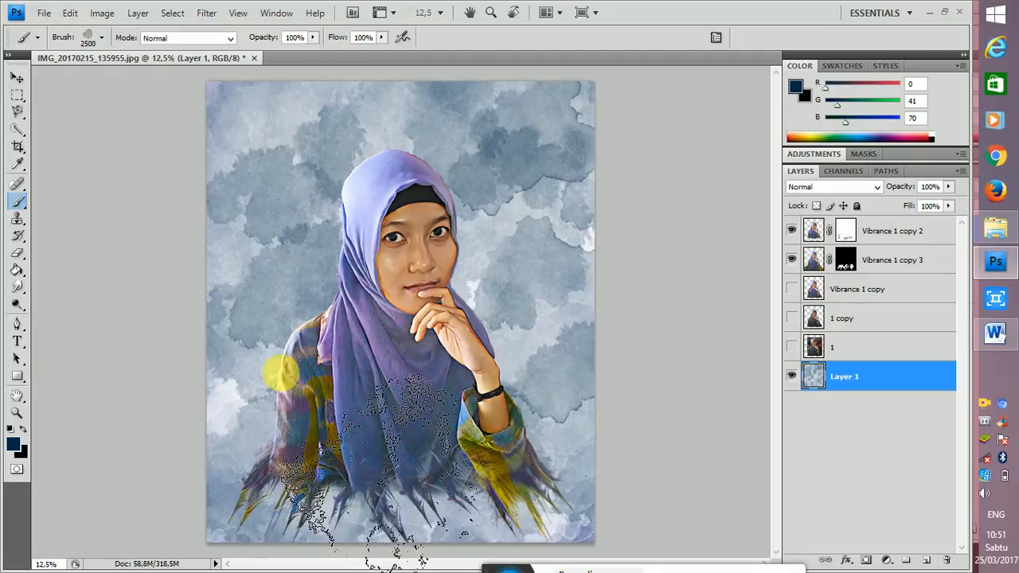
Set the foreground to R 0, G 41, B 138 and stamp blue on both sides of the head with another watercolor tip enlarged to 2400 px
{"action": "left_click", "coordinate": [102, 39]}
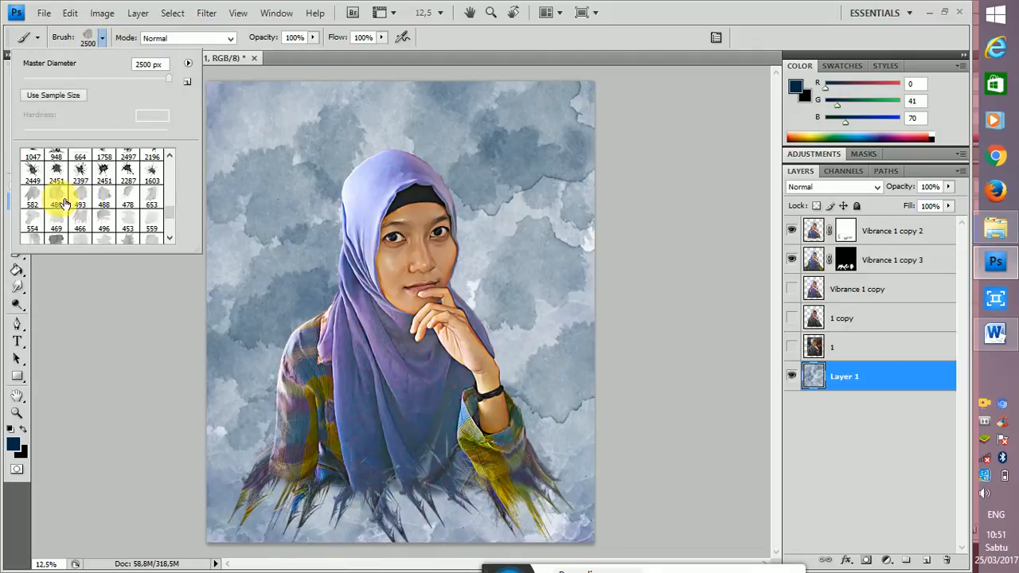
{"action": "left_click_drag", "start_coordinate": [849, 120], "coordinate": [865, 120]}
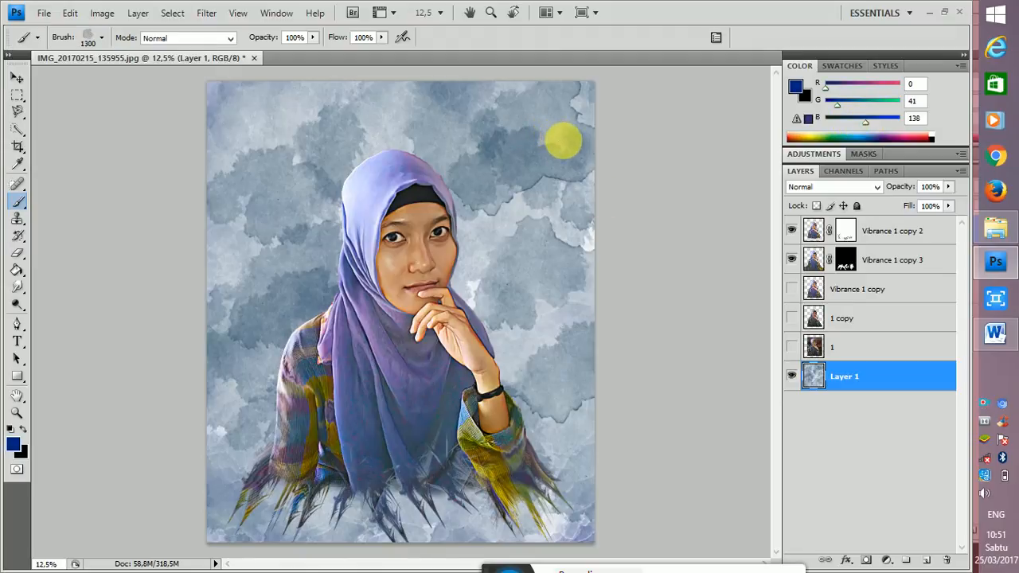
{"action": "key", "text": "]"}
{"action": "key", "text": "]"}
{"action": "key", "text": "]"}
{"action": "key", "text": "]"}
{"action": "key", "text": "]"}
{"action": "key", "text": "]"}
{"action": "key", "text": "]"}
{"action": "key", "text": "]"}
{"action": "key", "text": "]"}
{"action": "key", "text": "]"}
{"action": "key", "text": "]"}
{"action": "left_click", "coordinate": [522, 143]}
{"action": "left_click", "coordinate": [294, 139]}
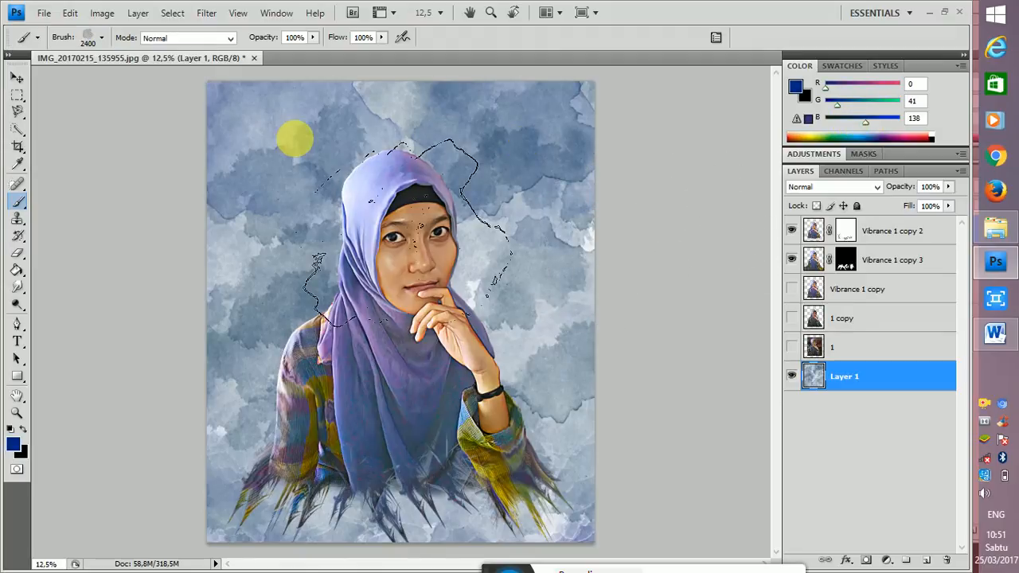
Stamp overlapping blue patches around the head at 2400 px, and brush over the left background with another watercolor tip at 2500 px
{"action": "left_click", "coordinate": [292, 137]}
{"action": "left_click", "coordinate": [255, 281]}
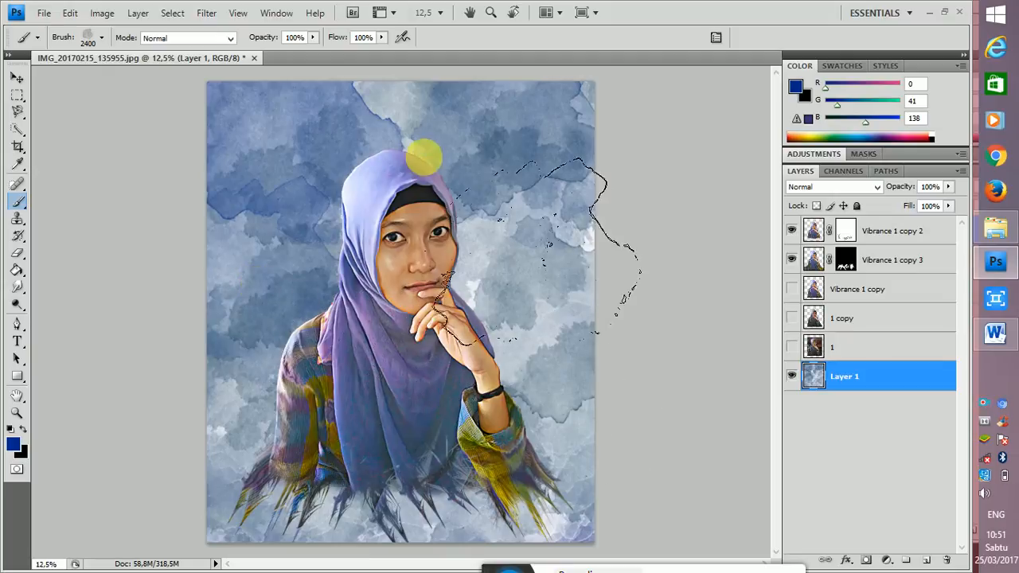
{"action": "left_click", "coordinate": [420, 154]}
{"action": "left_click", "coordinate": [559, 242]}
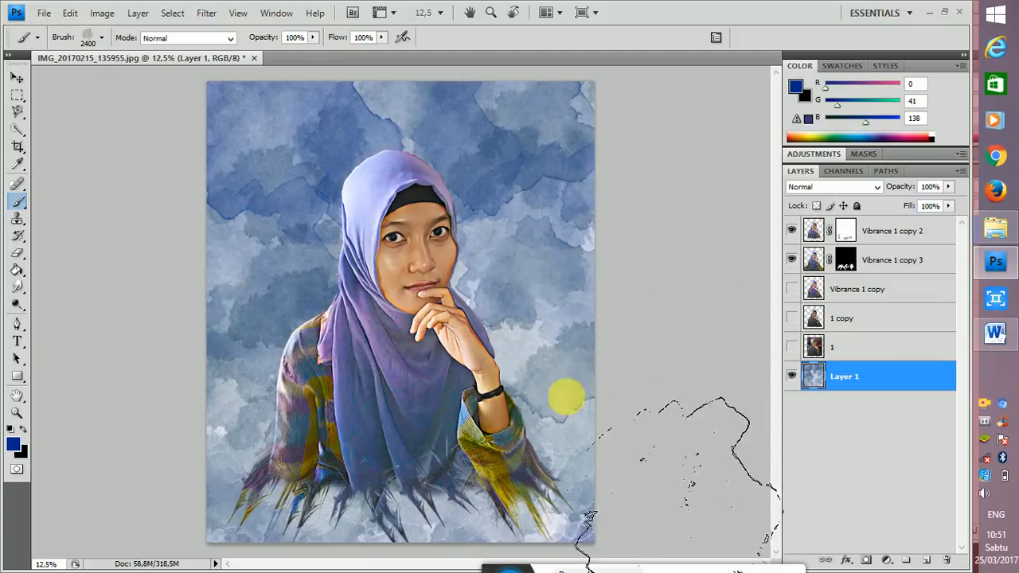
{"action": "left_click", "coordinate": [429, 132]}
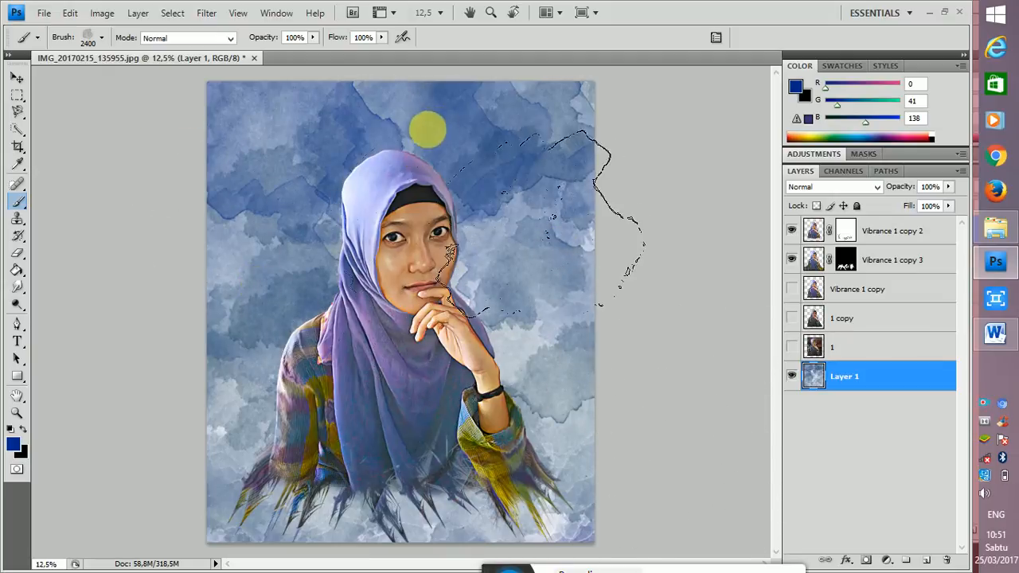
{"action": "left_click", "coordinate": [101, 37]}
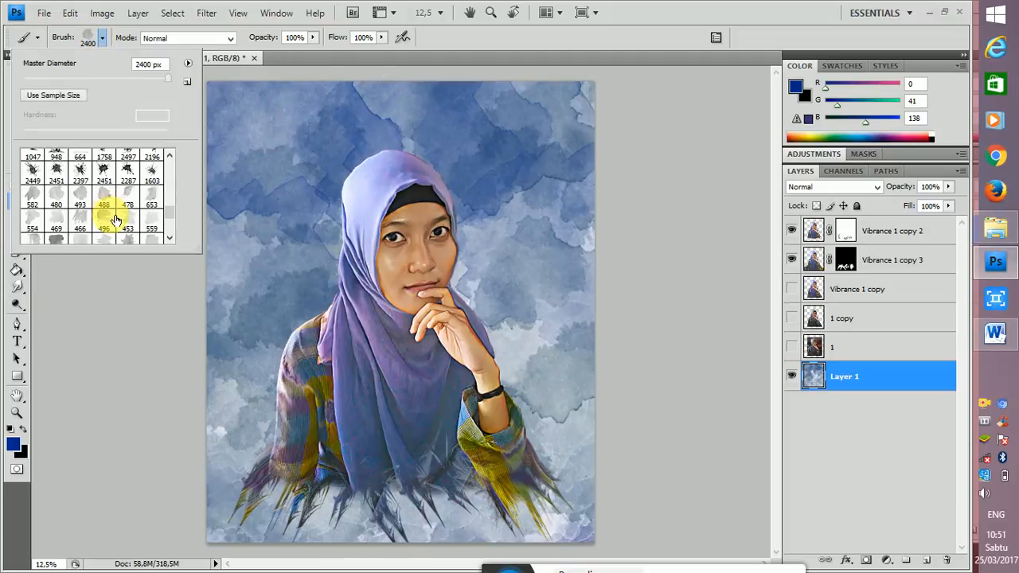
{"action": "left_click", "coordinate": [654, 293]}
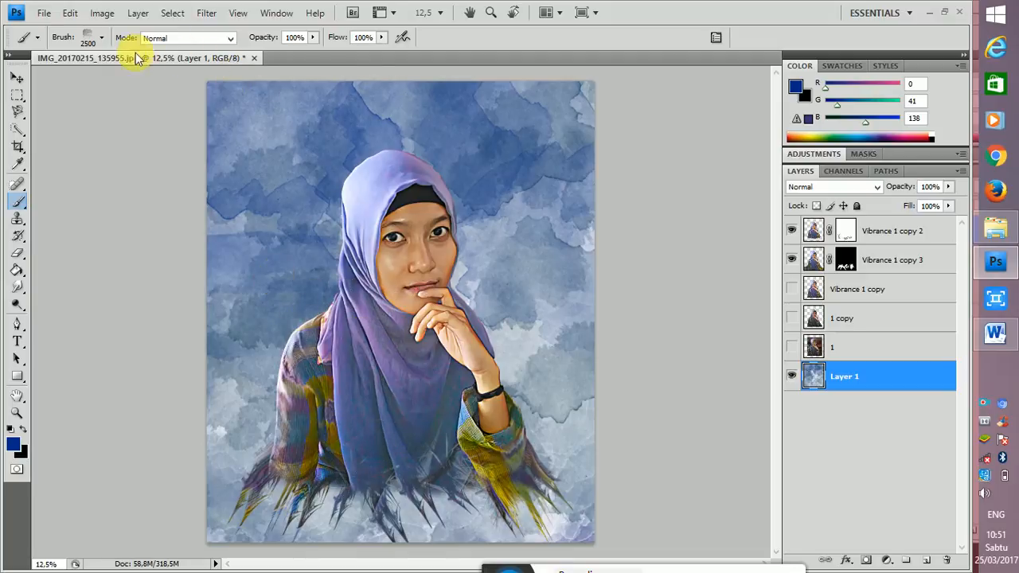
Brush the lower background with the 582 px tip enlarged to 2500 px, switching the foreground to R 42, G 66, B 129
{"action": "left_click", "coordinate": [101, 37]}
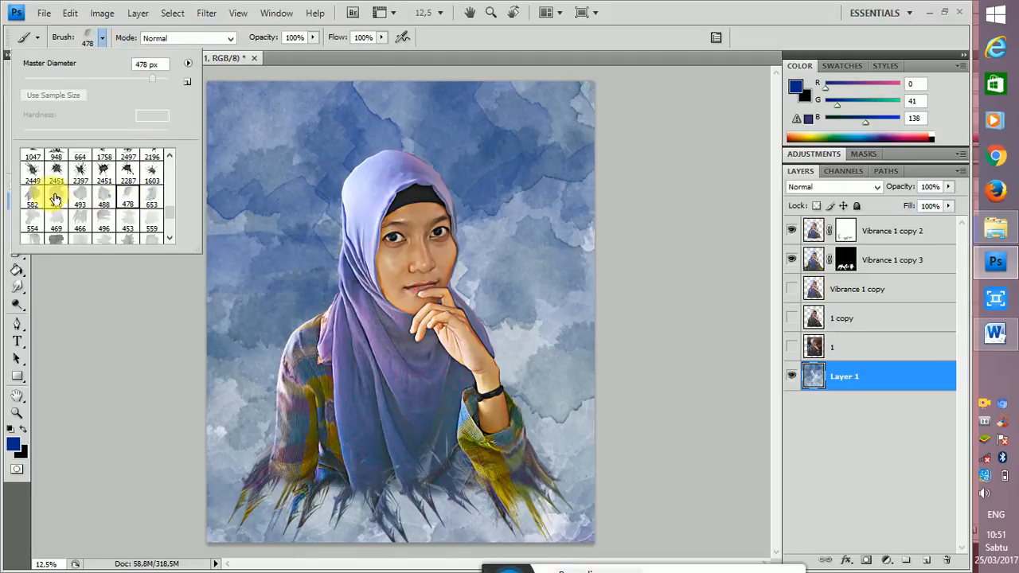
{"action": "left_click", "coordinate": [111, 372]}
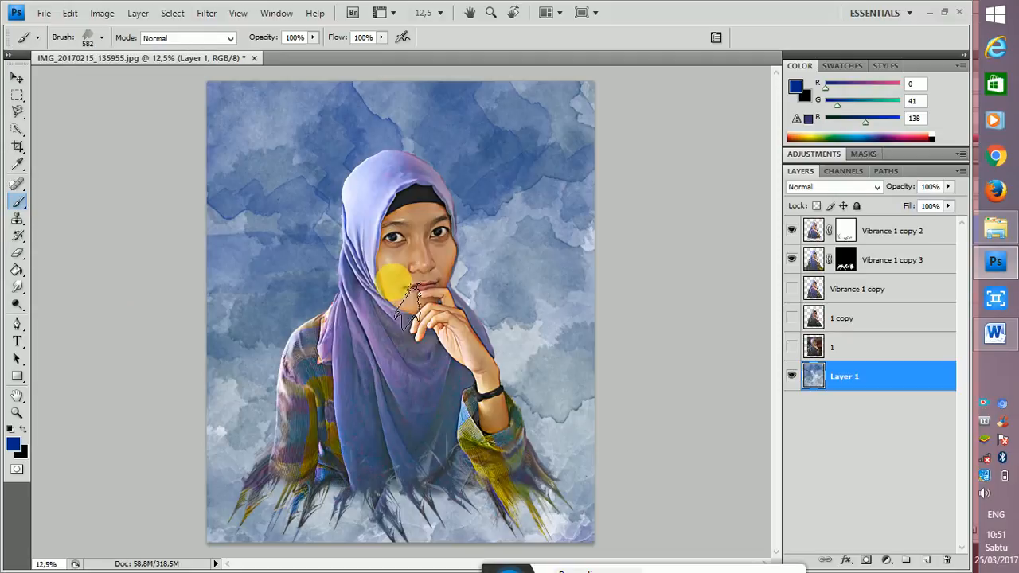
{"action": "key", "text": "bracketright"}
{"action": "key", "text": "bracketright"}
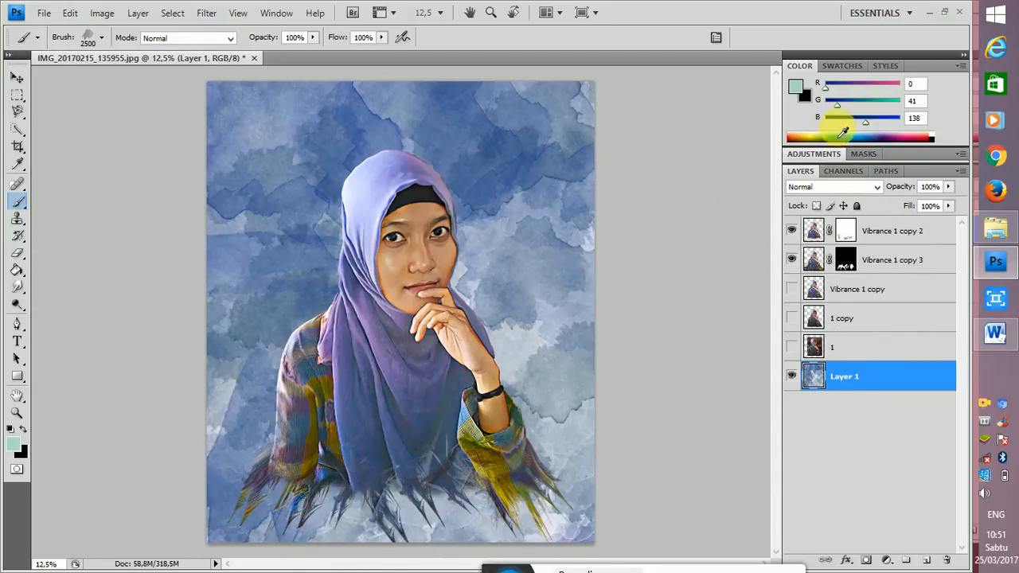
{"action": "left_click", "coordinate": [882, 140]}
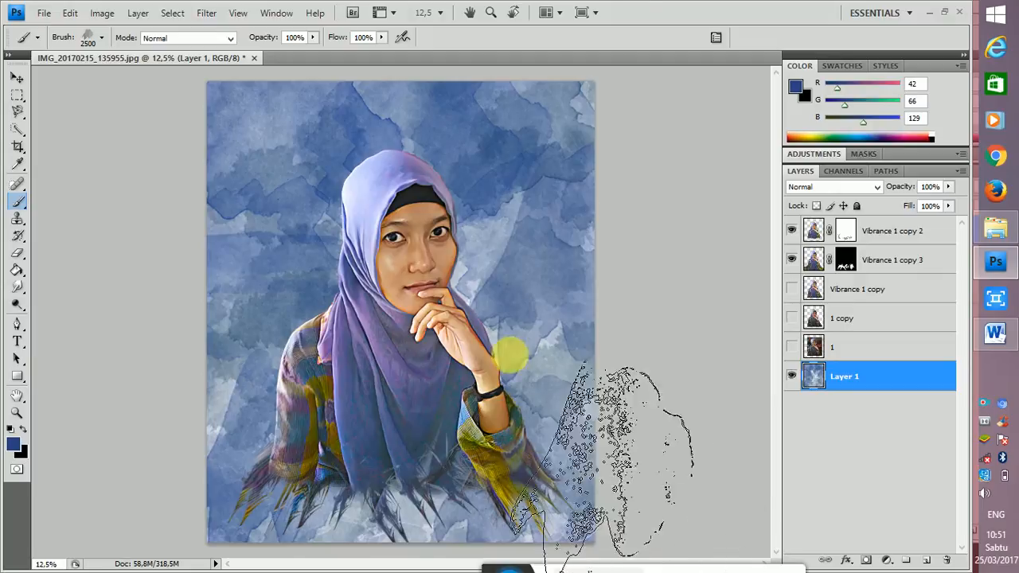
Choose the 488 px watercolor tip, enlarge it to 2500 px and stamp blue above the head and down the right background
{"action": "left_click", "coordinate": [101, 37]}
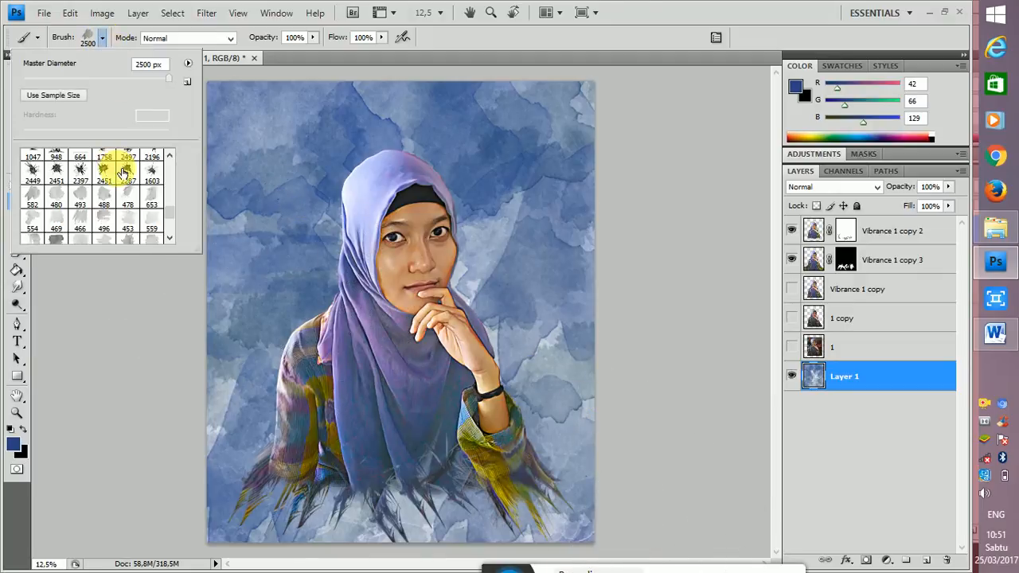
{"action": "left_click", "coordinate": [114, 205]}
{"action": "left_click", "coordinate": [653, 238]}
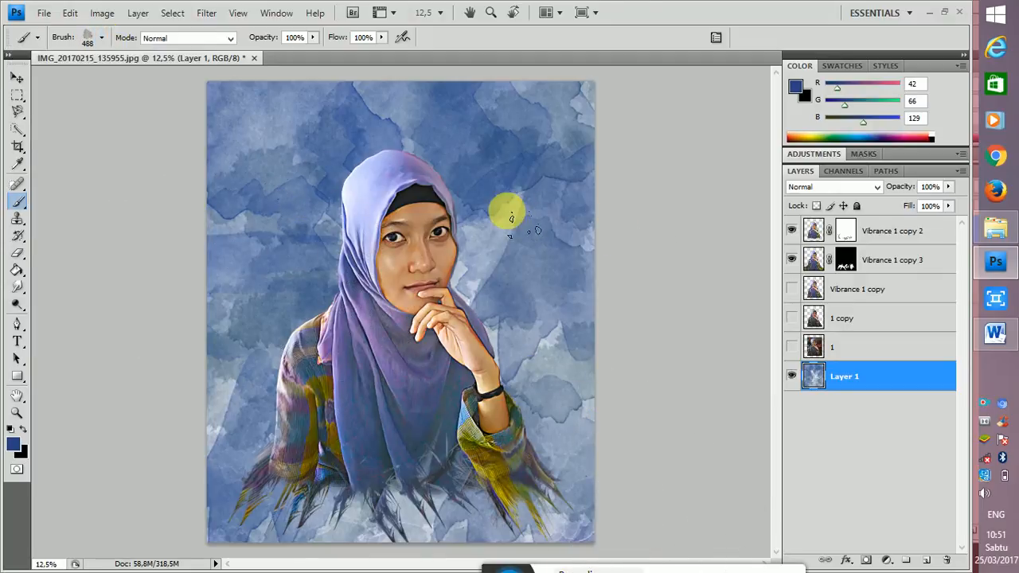
{"action": "key", "text": "bracketright"}
{"action": "key", "text": "bracketright"}
{"action": "key", "text": "bracketright"}
{"action": "key", "text": "bracketright"}
{"action": "key", "text": "bracketright"}
{"action": "key", "text": "bracketright"}
{"action": "key", "text": "bracketright"}
{"action": "key", "text": "bracketright"}
{"action": "key", "text": "bracketright"}
{"action": "key", "text": "bracketright"}
{"action": "key", "text": "bracketright"}
{"action": "key", "text": "bracketright"}
{"action": "left_click", "coordinate": [296, 157]}
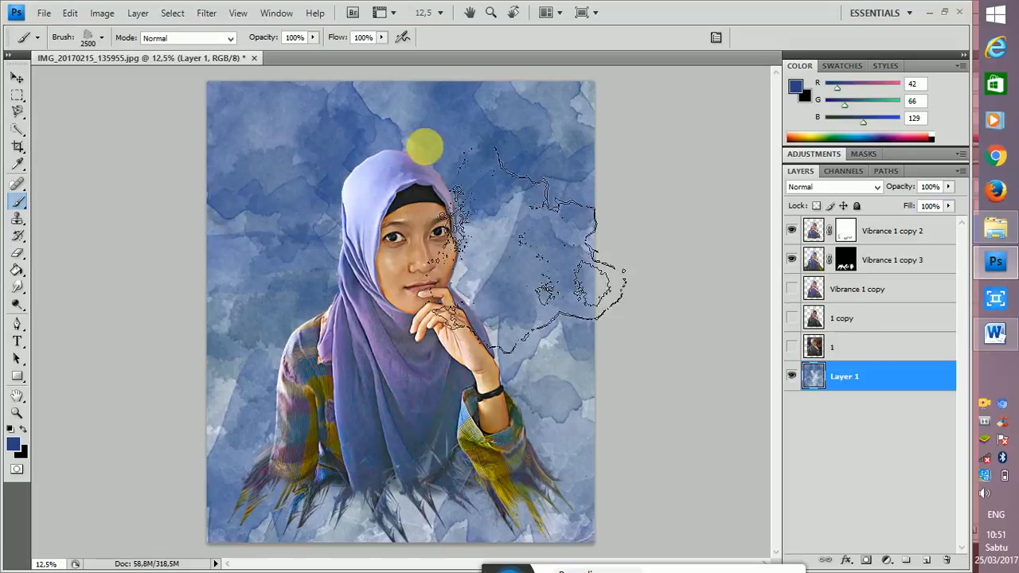
{"action": "left_click", "coordinate": [438, 146]}
{"action": "left_click", "coordinate": [591, 117]}
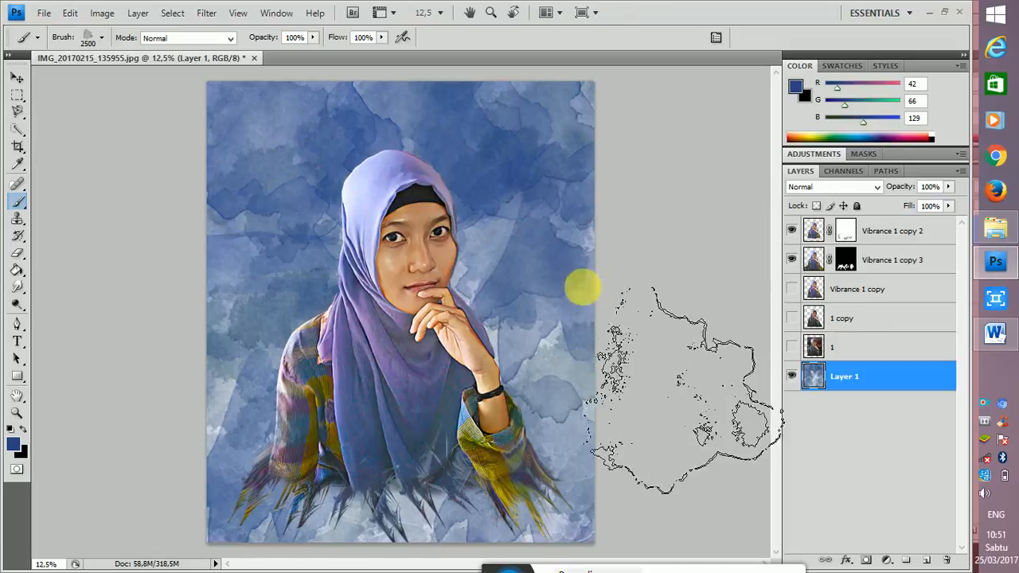
{"action": "left_click", "coordinate": [575, 316]}
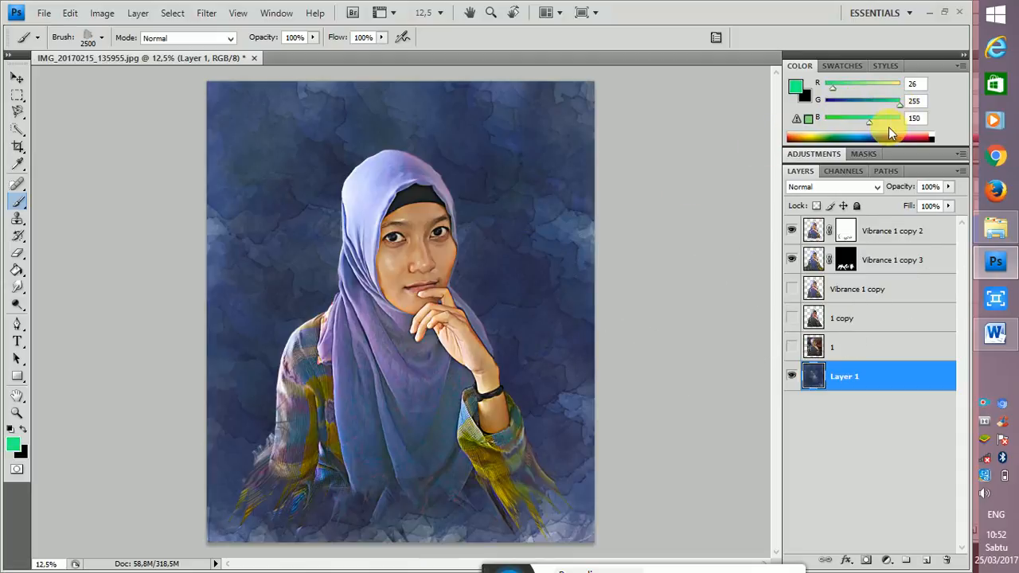
Choose the 484 px watercolor tip with near-white R 250, G 255, B 255, and undo its test stamp in the upper background
{"action": "left_click", "coordinate": [96, 44]}
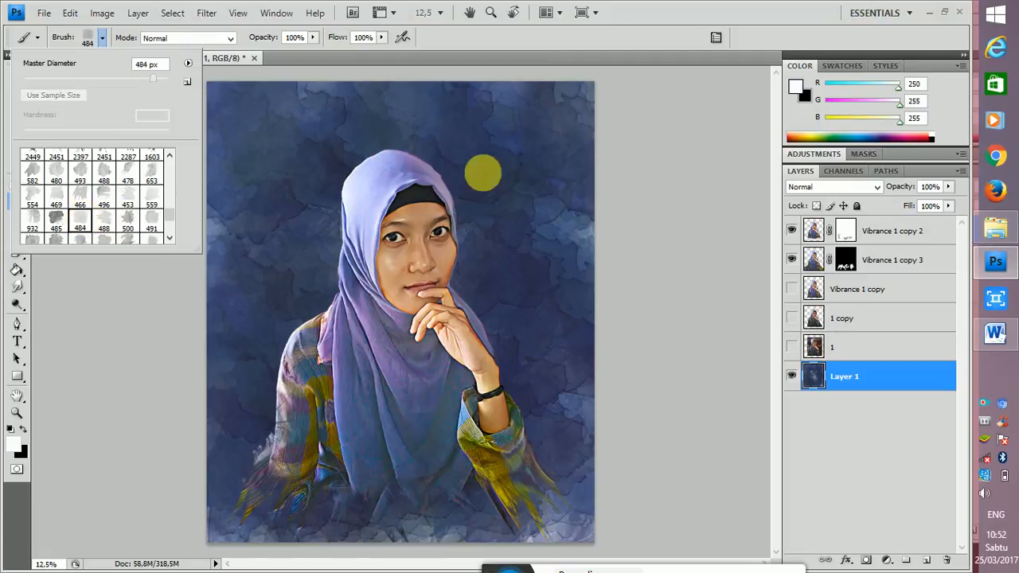
{"action": "left_click", "coordinate": [515, 111]}
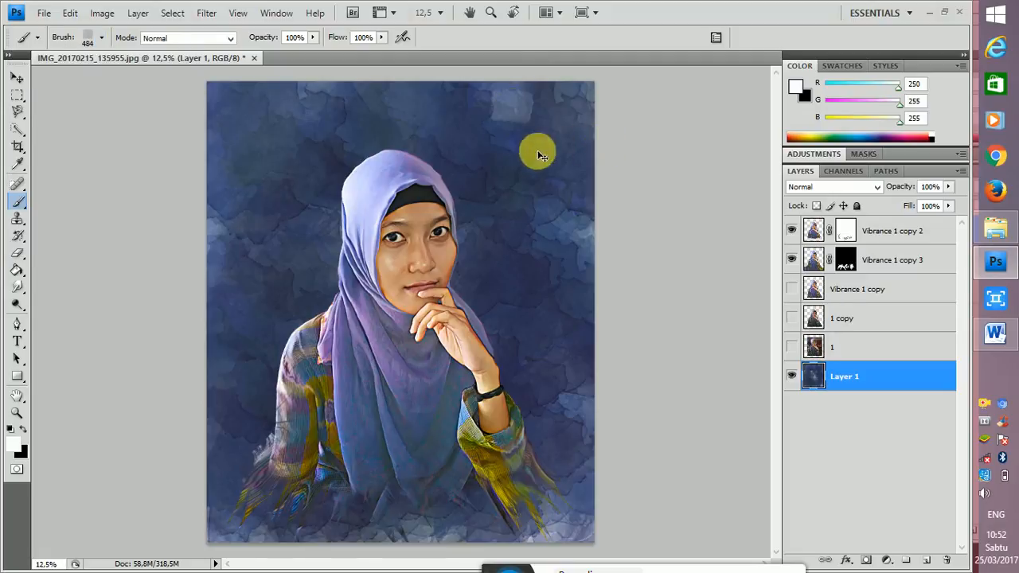
{"action": "key", "text": "ctrl+z"}
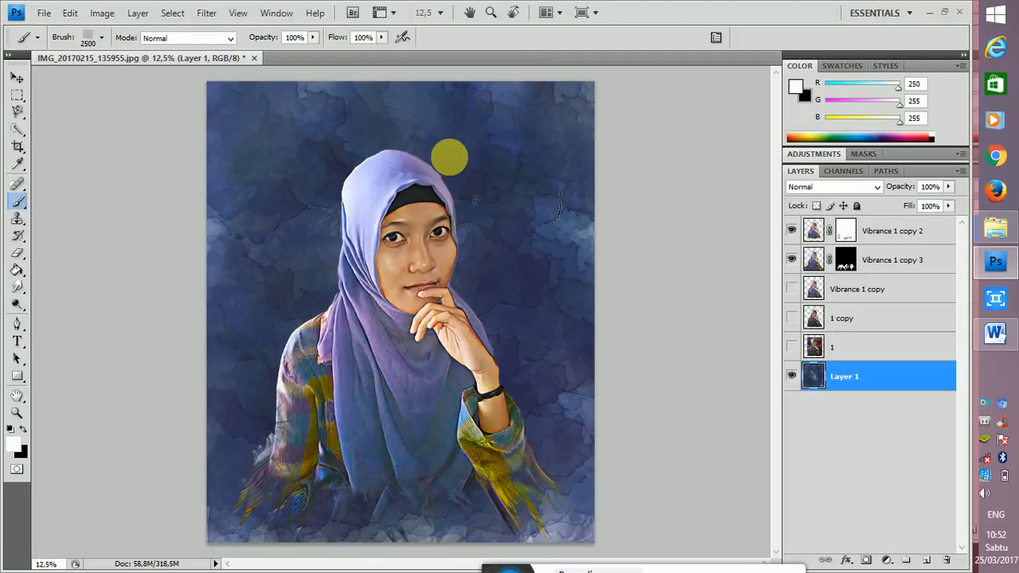
Stamp near-white watercolor patches at 2500 px across the background above, beside and below the portrait with the 484 px tip
{"action": "left_click", "coordinate": [449, 158]}
{"action": "left_click", "coordinate": [269, 209]}
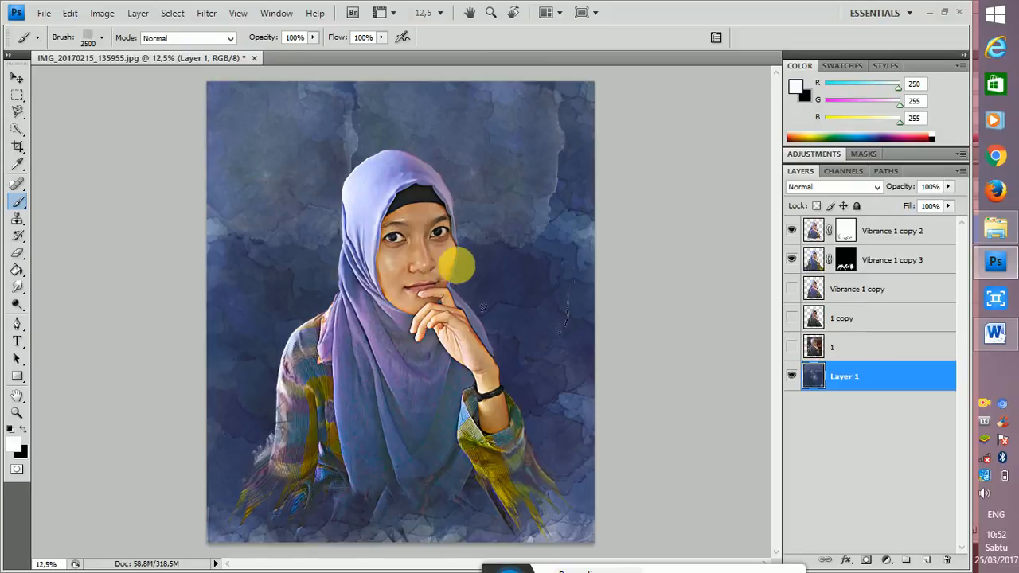
{"action": "left_click", "coordinate": [481, 344]}
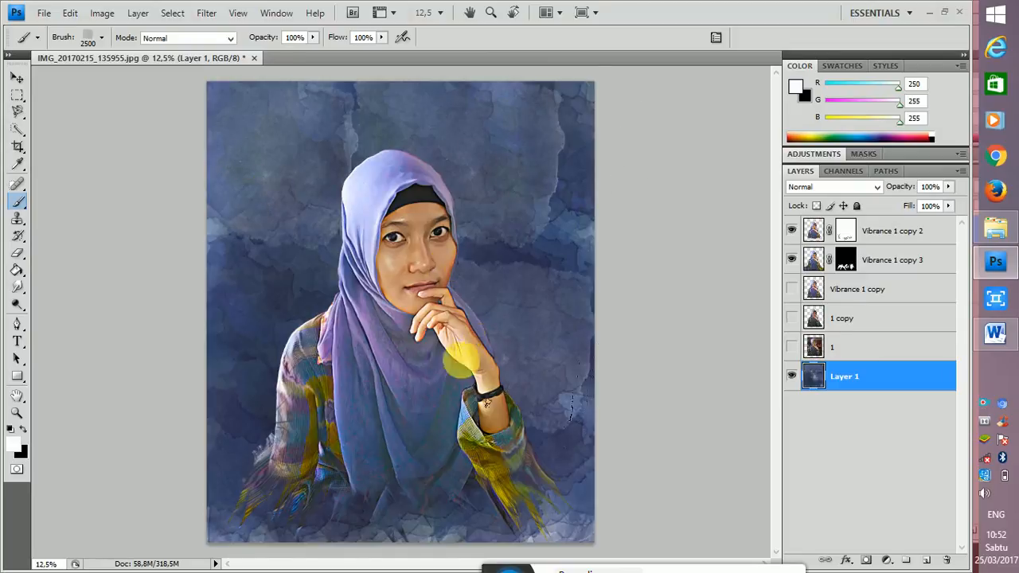
{"action": "left_click", "coordinate": [566, 203]}
{"action": "left_click", "coordinate": [563, 104]}
{"action": "left_click", "coordinate": [562, 415]}
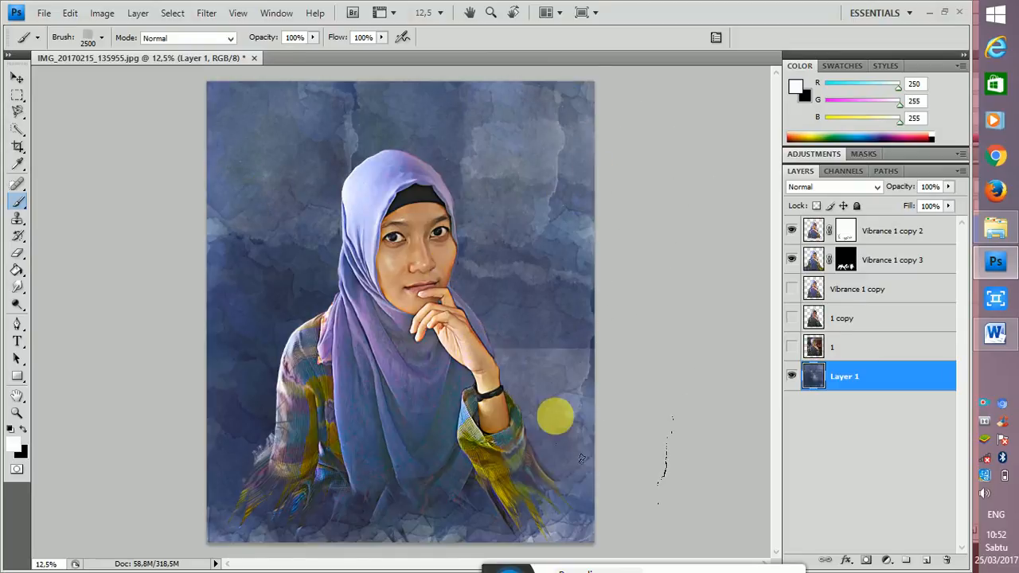
{"action": "left_click", "coordinate": [275, 314]}
{"action": "left_click", "coordinate": [319, 200]}
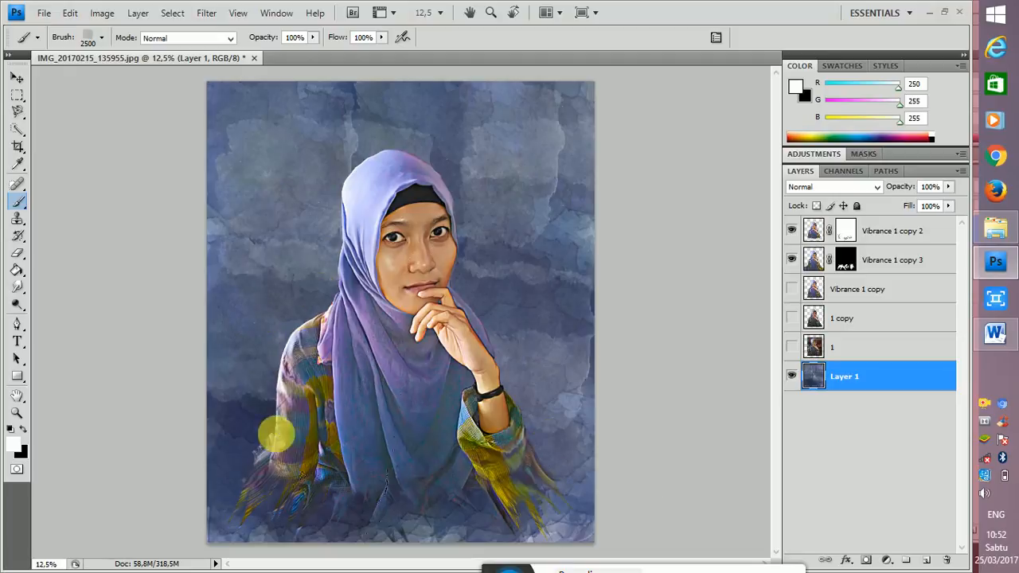
{"action": "left_click", "coordinate": [245, 442]}
{"action": "left_click", "coordinate": [336, 477]}
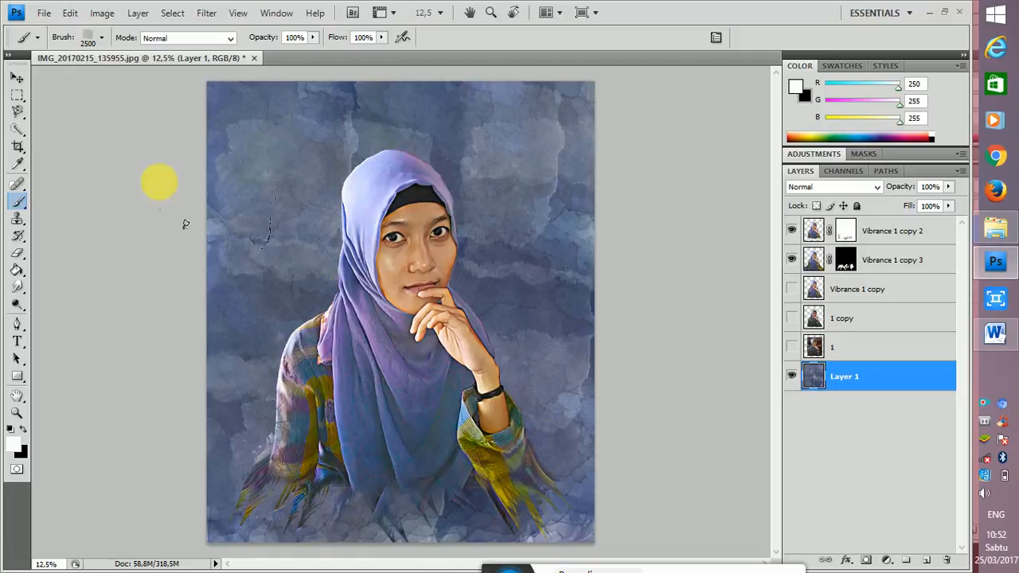
Choose the 500 px splash tip, enlarge it to 2300 px and stamp near-white at the head's upper left
{"action": "left_click", "coordinate": [102, 36]}
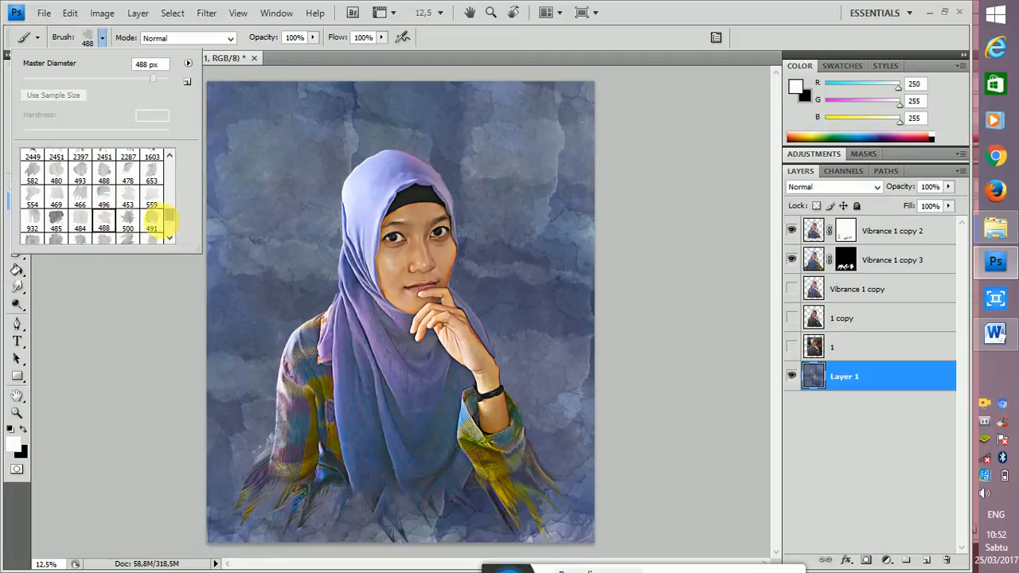
{"action": "left_click", "coordinate": [691, 273]}
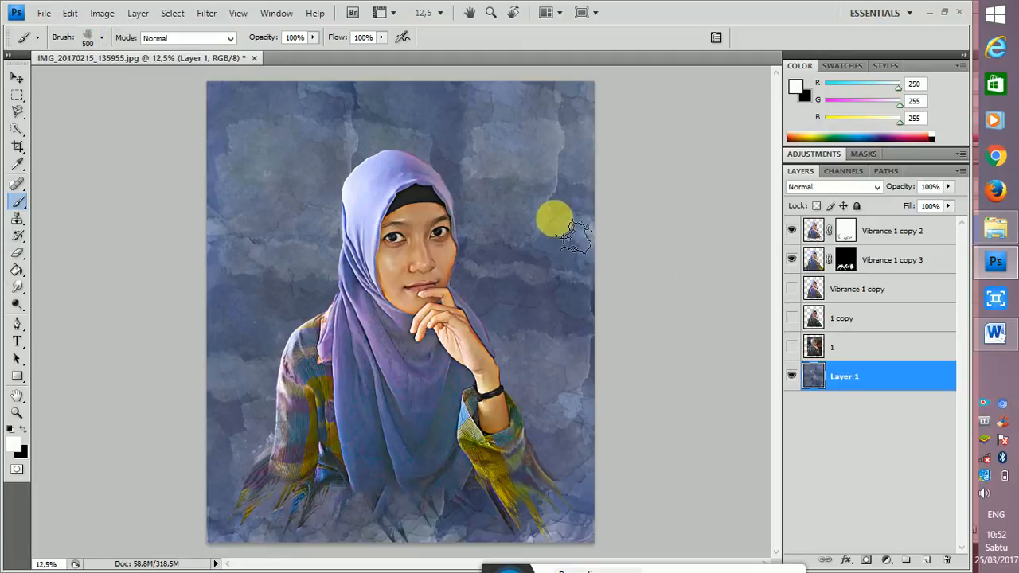
{"action": "key", "text": "bracketright"}
{"action": "key", "text": "bracketright"}
{"action": "key", "text": "bracketright"}
{"action": "key", "text": "bracketright"}
{"action": "key", "text": "bracketright"}
{"action": "key", "text": "bracketright"}
{"action": "key", "text": "bracketright"}
{"action": "key", "text": "bracketright"}
{"action": "key", "text": "bracketright"}
{"action": "key", "text": "bracketright"}
{"action": "key", "text": "bracketright"}
{"action": "key", "text": "bracketright"}
{"action": "key", "text": "bracketright"}
{"action": "key", "text": "bracketright"}
{"action": "key", "text": "bracketright"}
{"action": "key", "text": "bracketright"}
{"action": "key", "text": "bracketright"}
{"action": "key", "text": "bracketright"}
{"action": "left_click", "coordinate": [327, 177]}
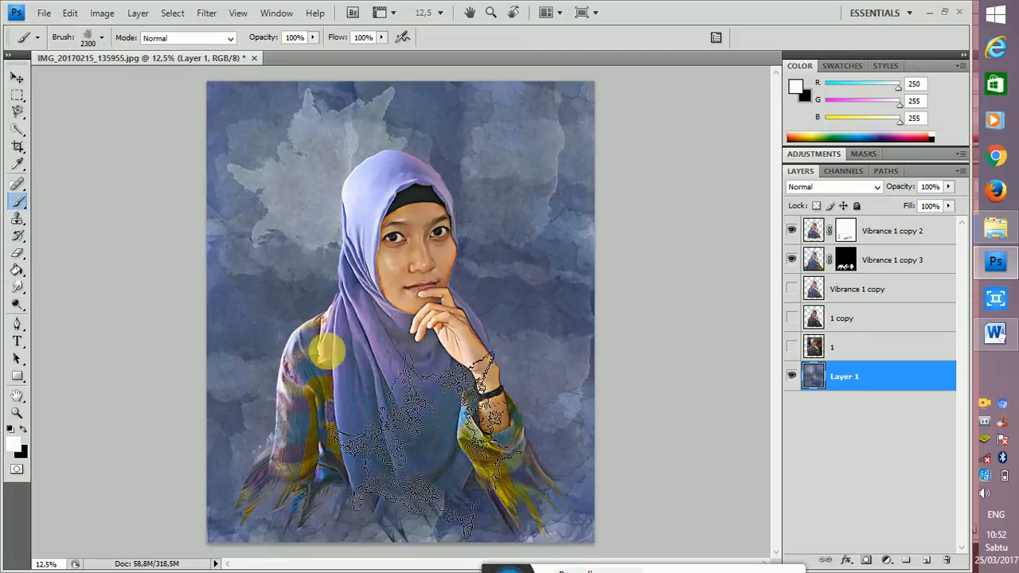
Stamp more near-white 2300 px splashes down the left background, along the bottom and up the right side to the head
{"action": "left_click", "coordinate": [307, 304]}
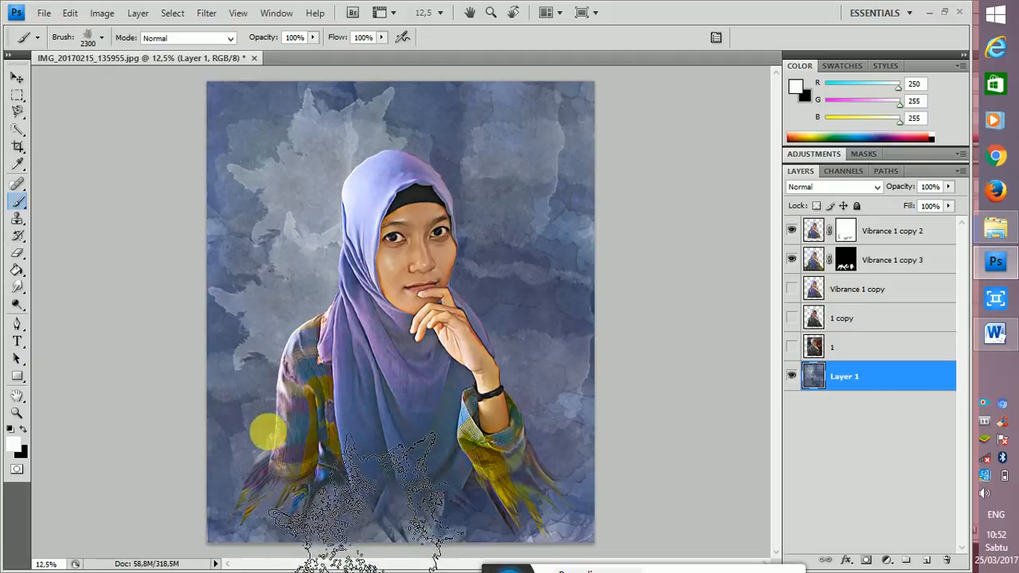
{"action": "left_click", "coordinate": [259, 410]}
{"action": "left_click", "coordinate": [326, 457]}
{"action": "left_click", "coordinate": [479, 456]}
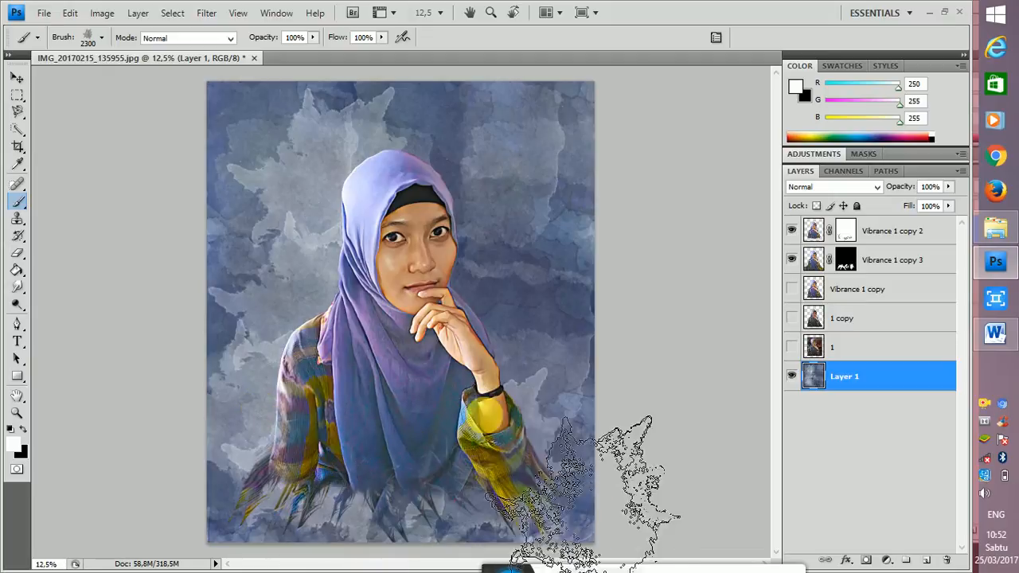
{"action": "left_click", "coordinate": [494, 324]}
{"action": "left_click", "coordinate": [466, 188]}
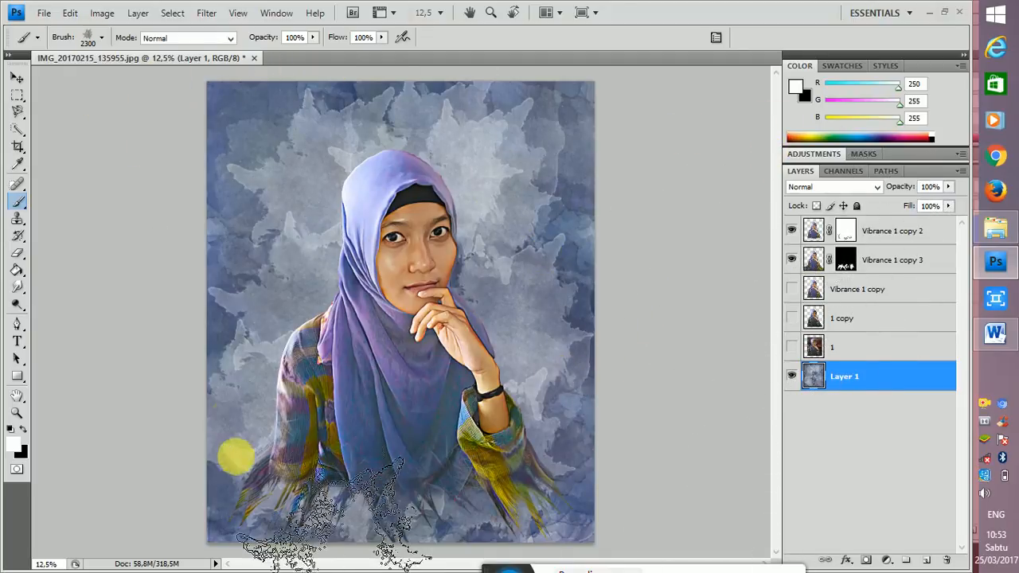
Load the Harbingers.abr brushes and stamp a black bird in the background left of the face with the 400 px bird tip
{"action": "left_click", "coordinate": [101, 38]}
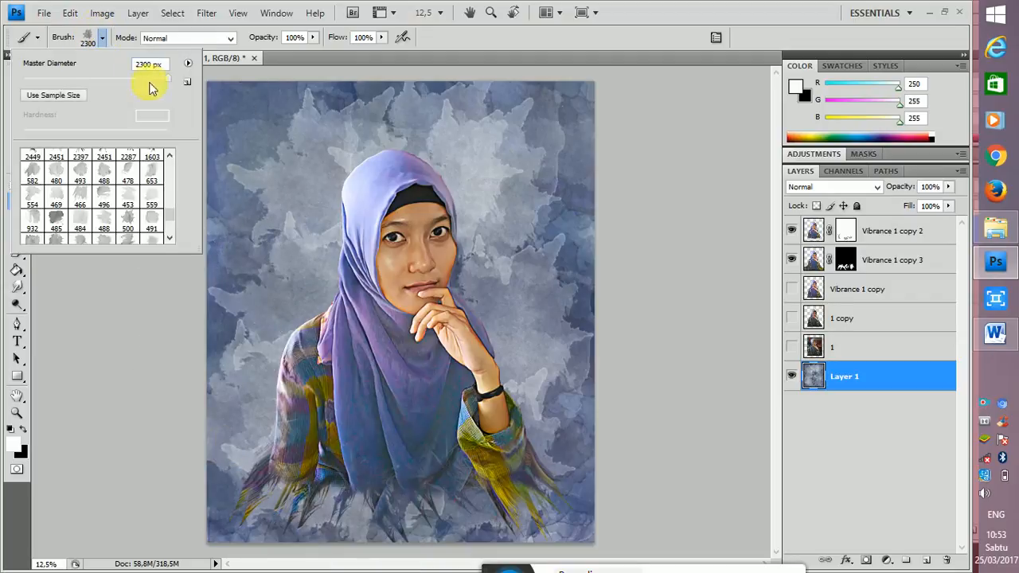
{"action": "left_click", "coordinate": [189, 63]}
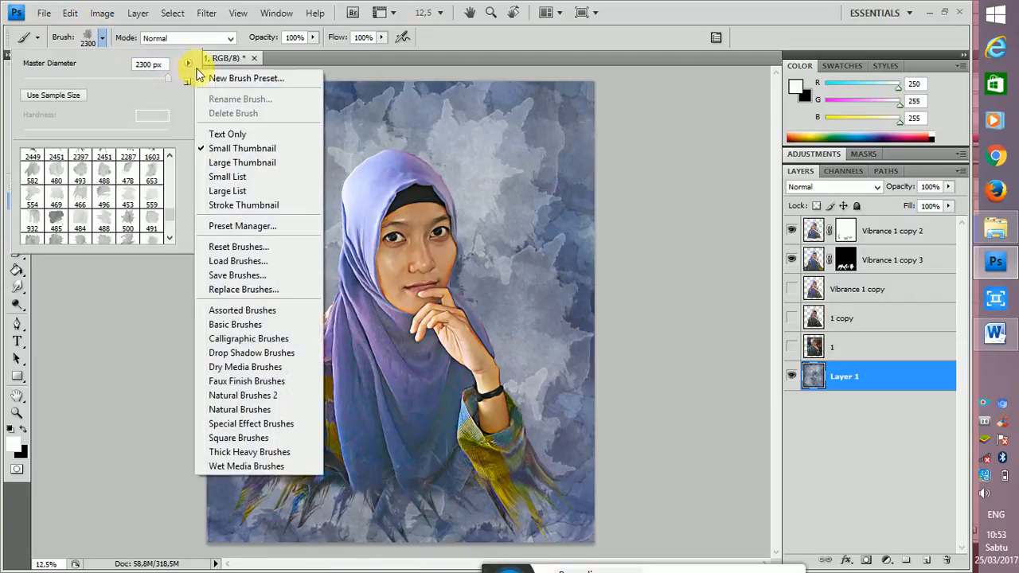
{"action": "left_click", "coordinate": [251, 262]}
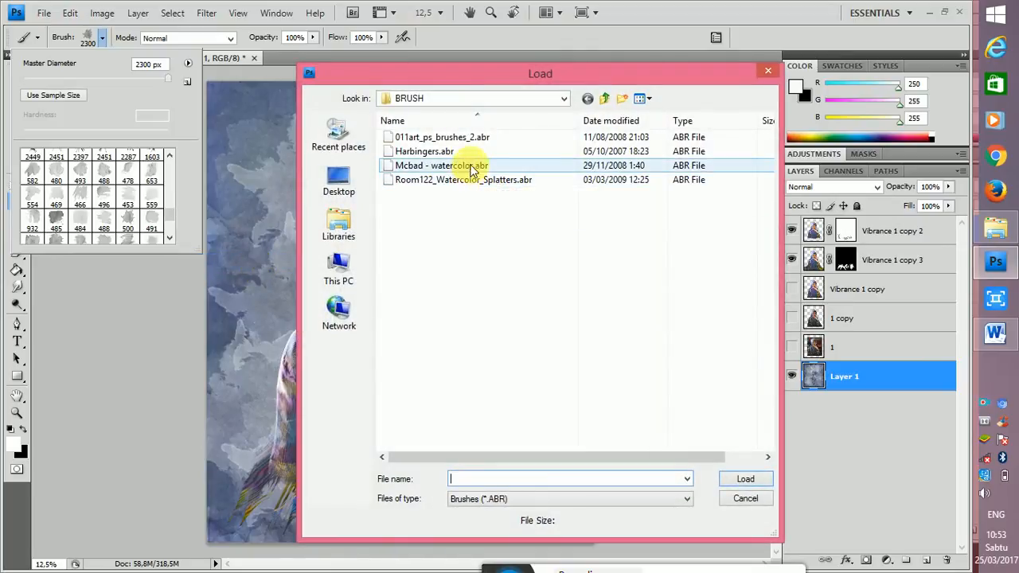
{"action": "double_click", "coordinate": [455, 153]}
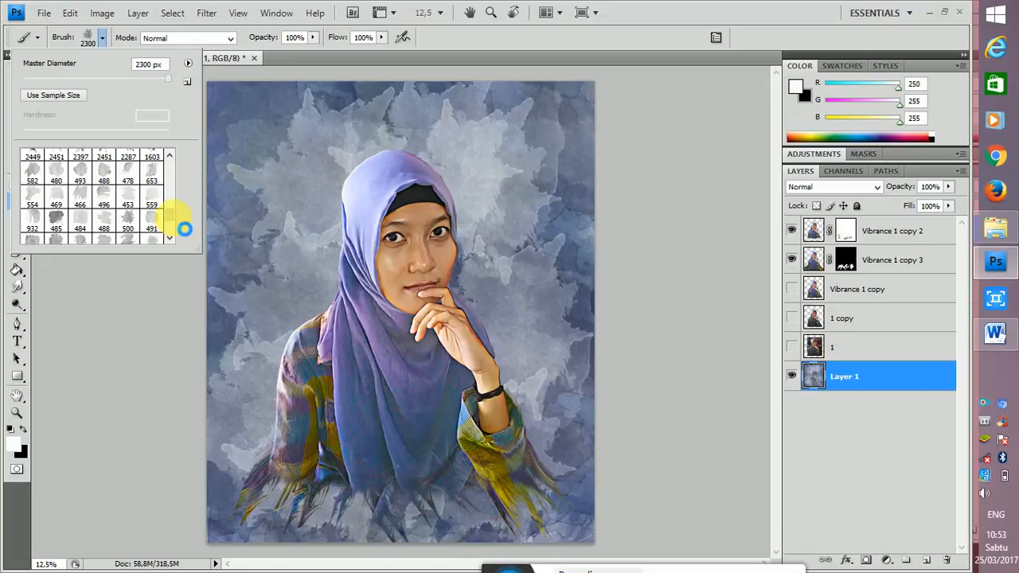
{"action": "scroll", "coordinate": [170, 223], "scroll_direction": "down", "scroll_amount": 4}
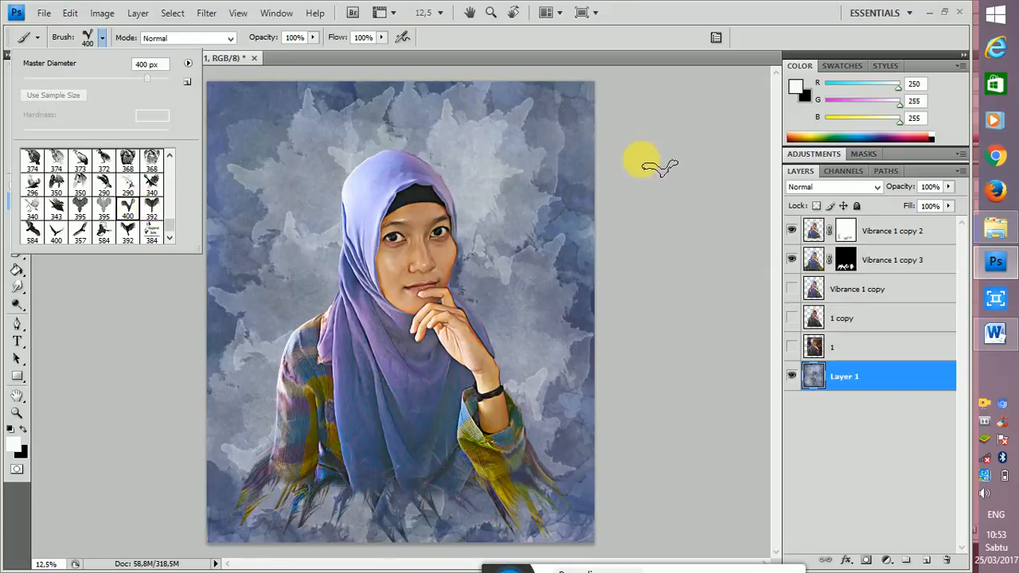
{"action": "left_click", "coordinate": [746, 176]}
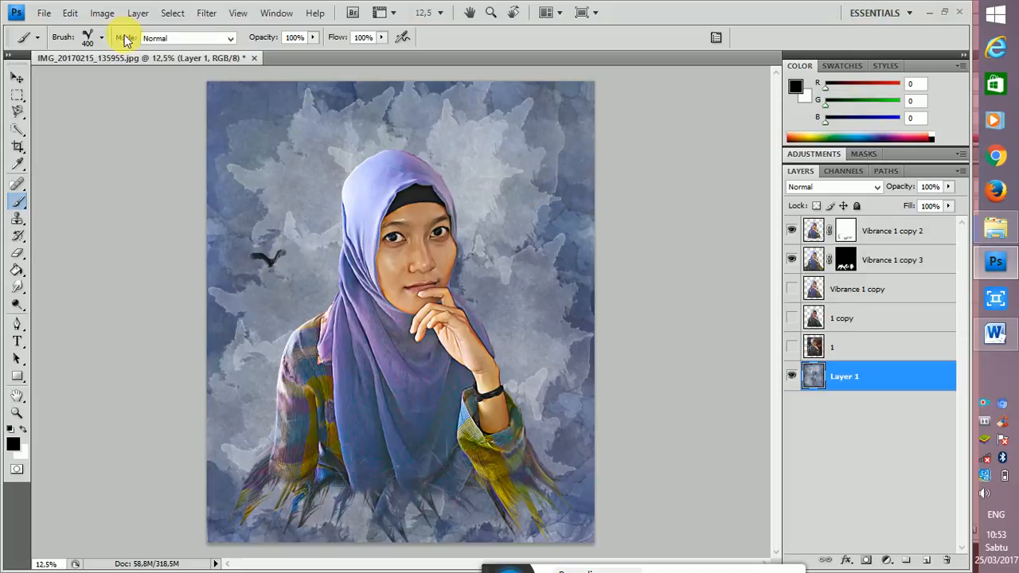
Choose the 584 px bird tip, undo a 700 px test stamp, and stamp the bird at 500 px in the upper-left background
{"action": "left_click", "coordinate": [100, 39]}
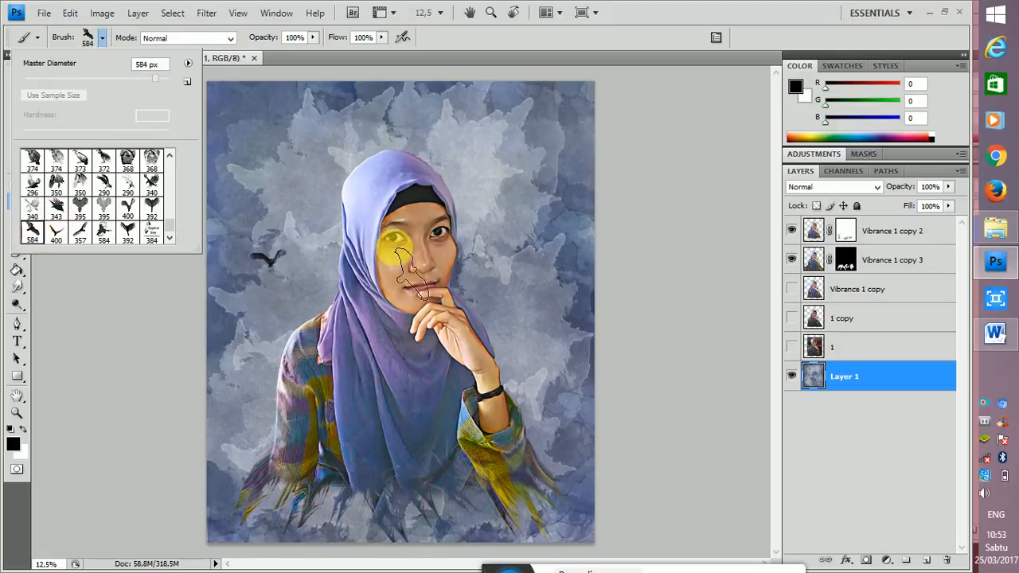
{"action": "left_click", "coordinate": [657, 253]}
{"action": "key", "text": "bracketright"}
{"action": "key", "text": "bracketright"}
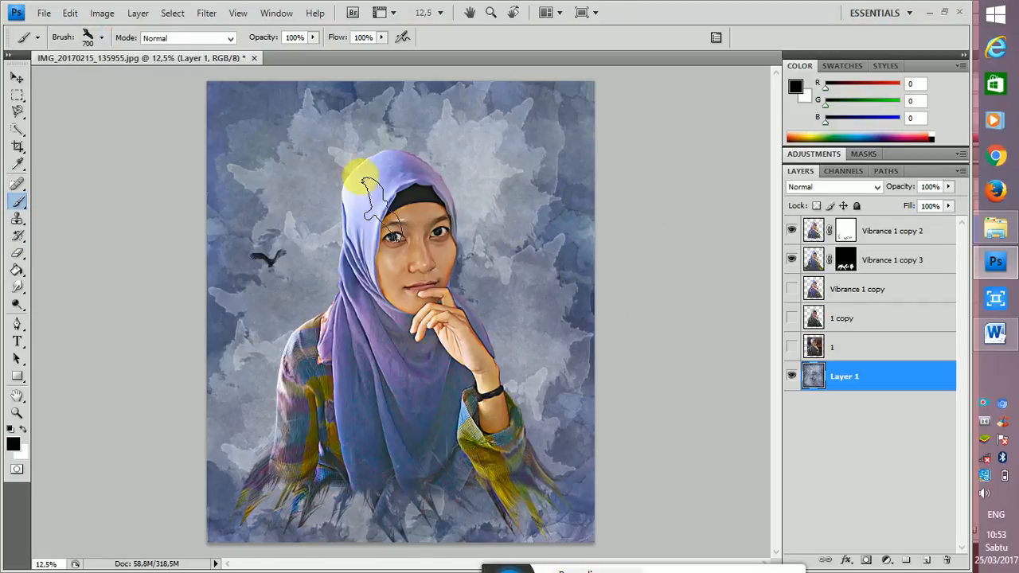
{"action": "left_click", "coordinate": [229, 142]}
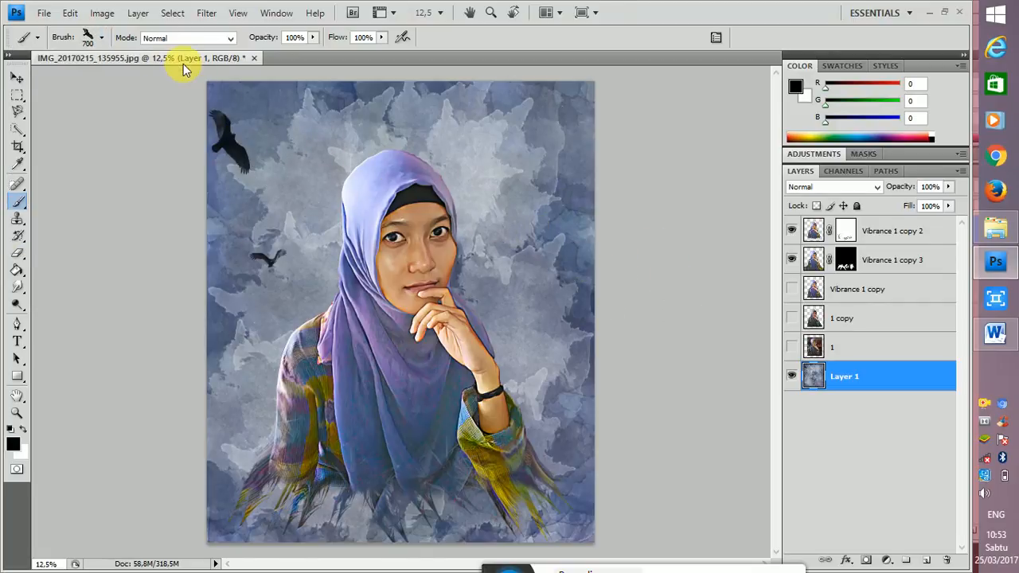
{"action": "key", "text": "ctrl+z"}
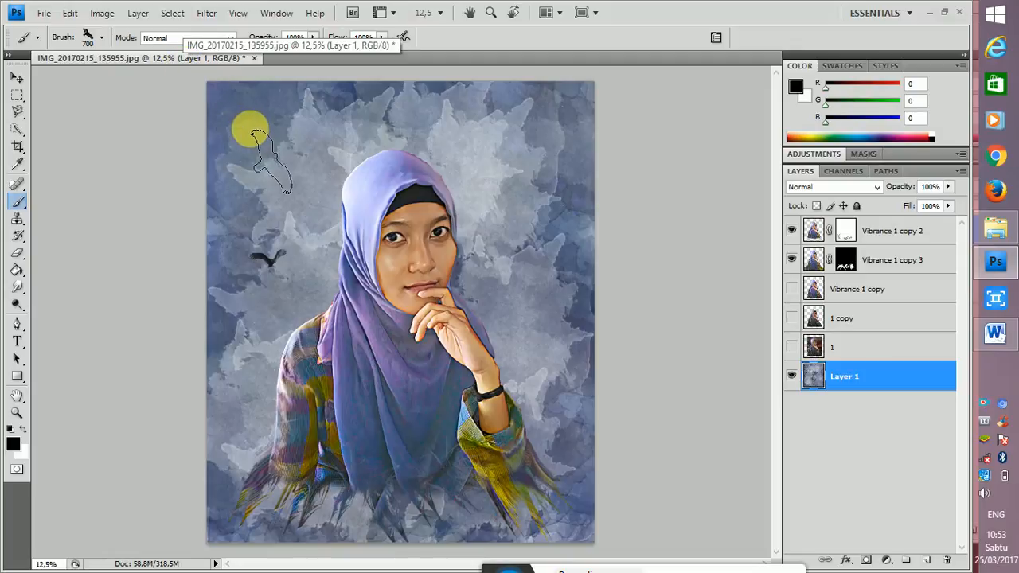
Stamp a 340 px black bird right of the face and a 357 px bird in the background's upper-right corner
{"action": "left_click", "coordinate": [102, 38]}
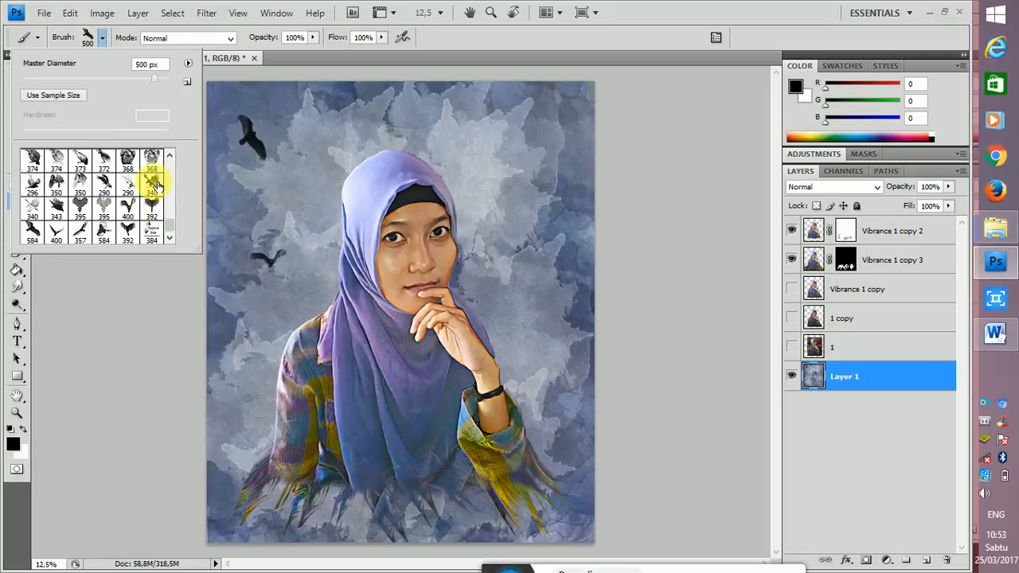
{"action": "left_click", "coordinate": [521, 229]}
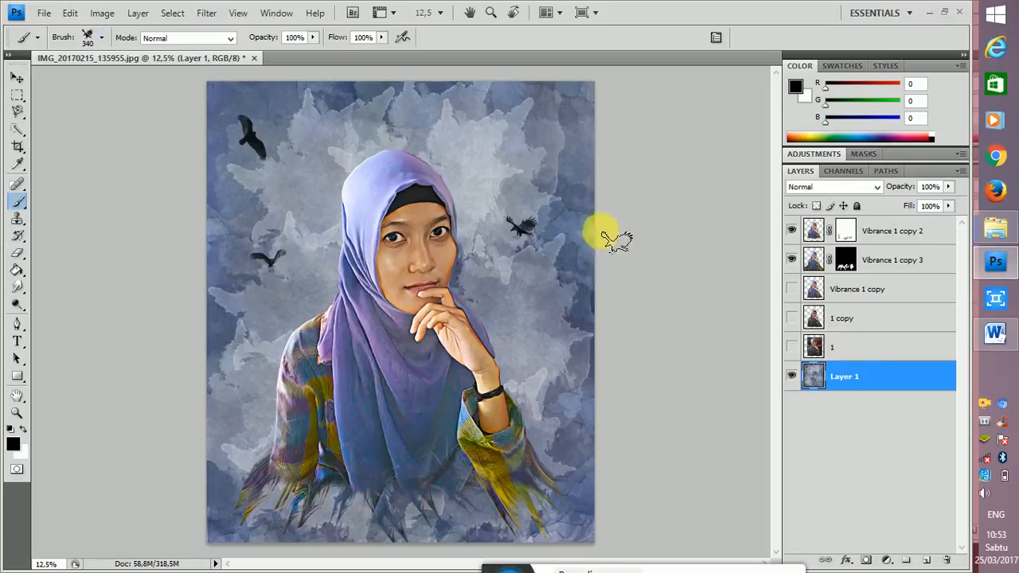
{"action": "left_click", "coordinate": [102, 38]}
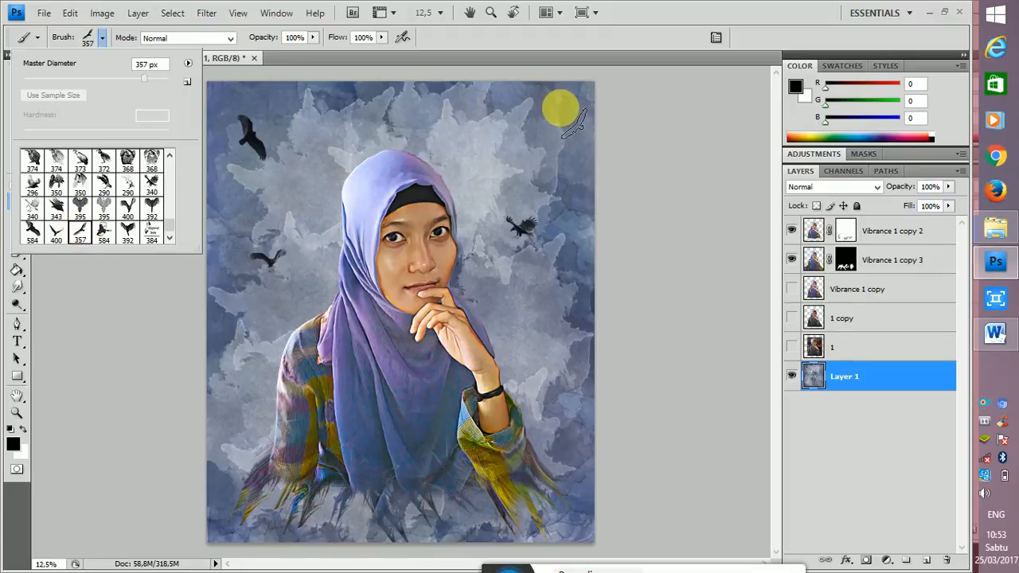
{"action": "left_click", "coordinate": [562, 110]}
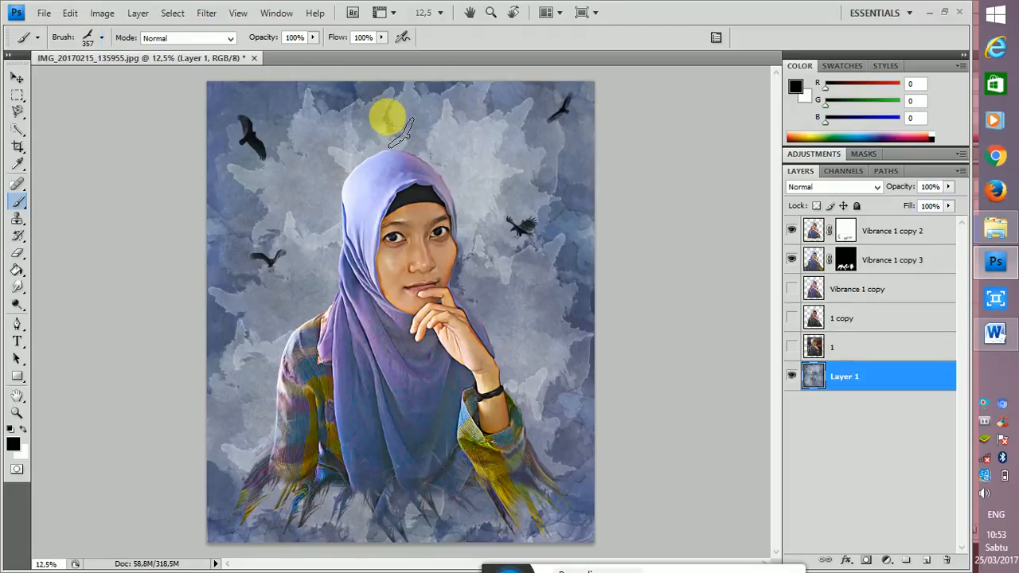
Stamp a 400 px black bird just above the head and a 357 px bird at the lower right beside the sleeve
{"action": "left_click", "coordinate": [104, 39]}
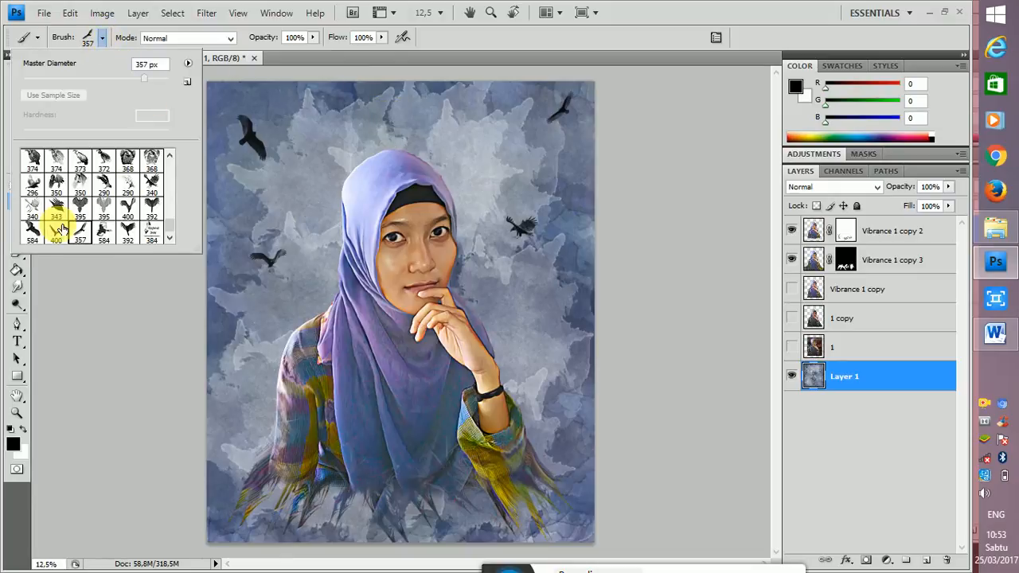
{"action": "left_click", "coordinate": [689, 356]}
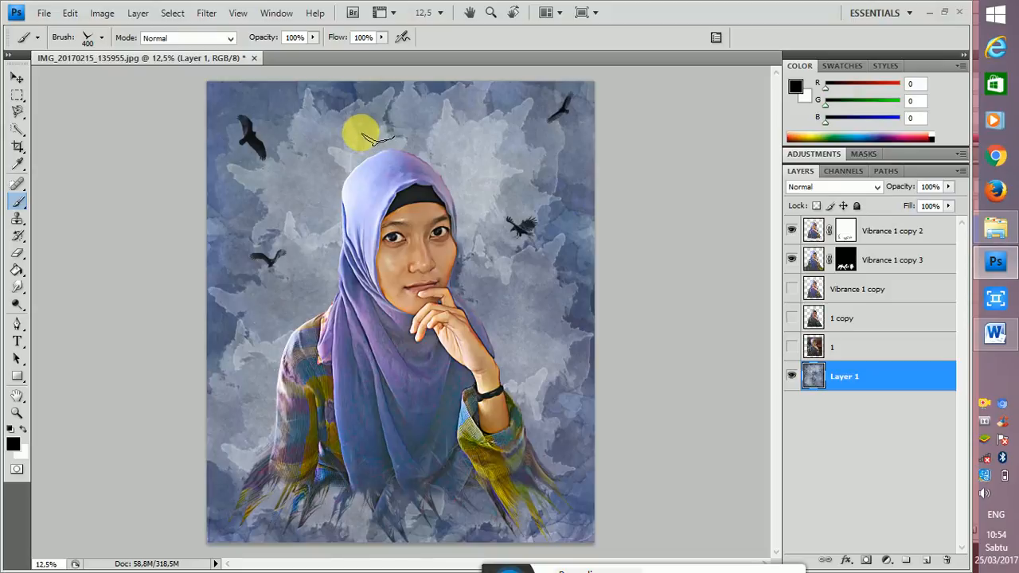
{"action": "left_click", "coordinate": [94, 39]}
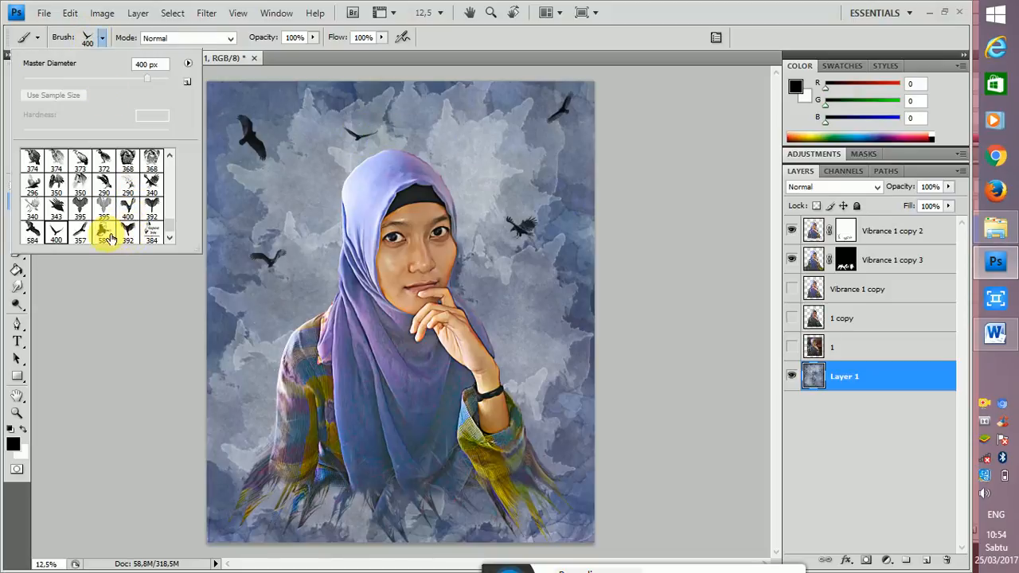
{"action": "left_click", "coordinate": [632, 273]}
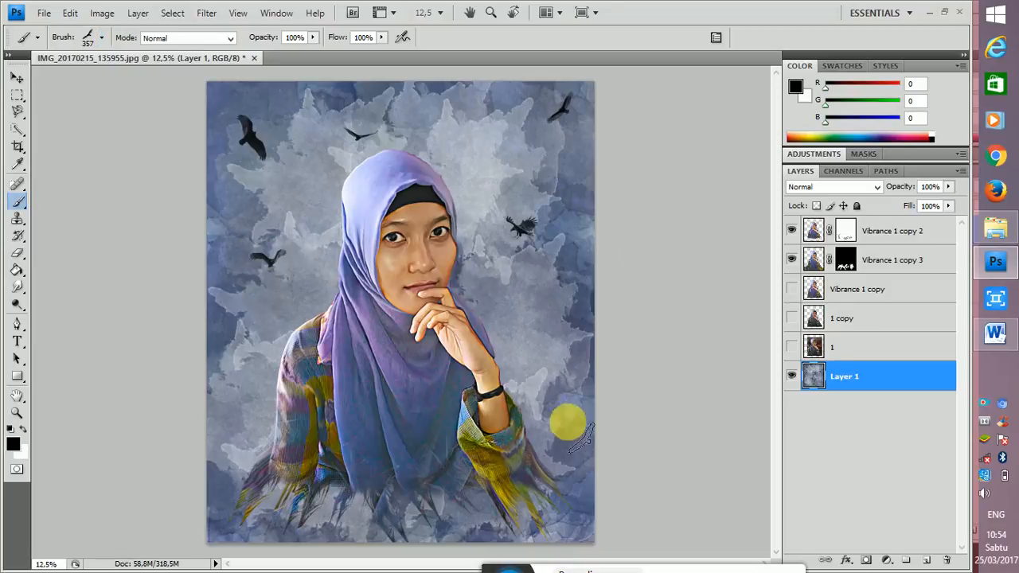
{"action": "left_click", "coordinate": [567, 424]}
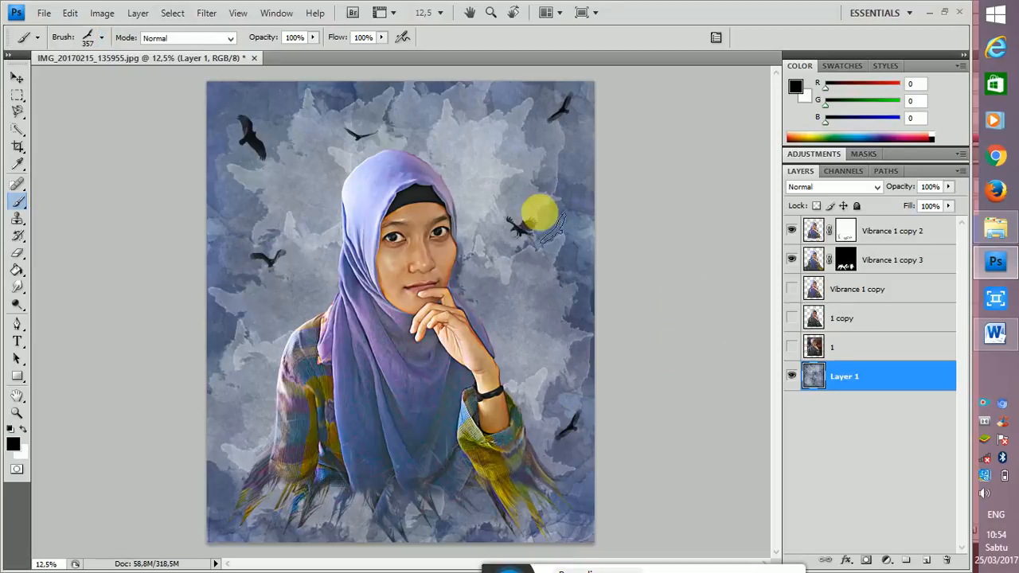
Try stamping a black bird with the 584 px tip in the lower-left background beside the sleeve
{"action": "left_click", "coordinate": [101, 37]}
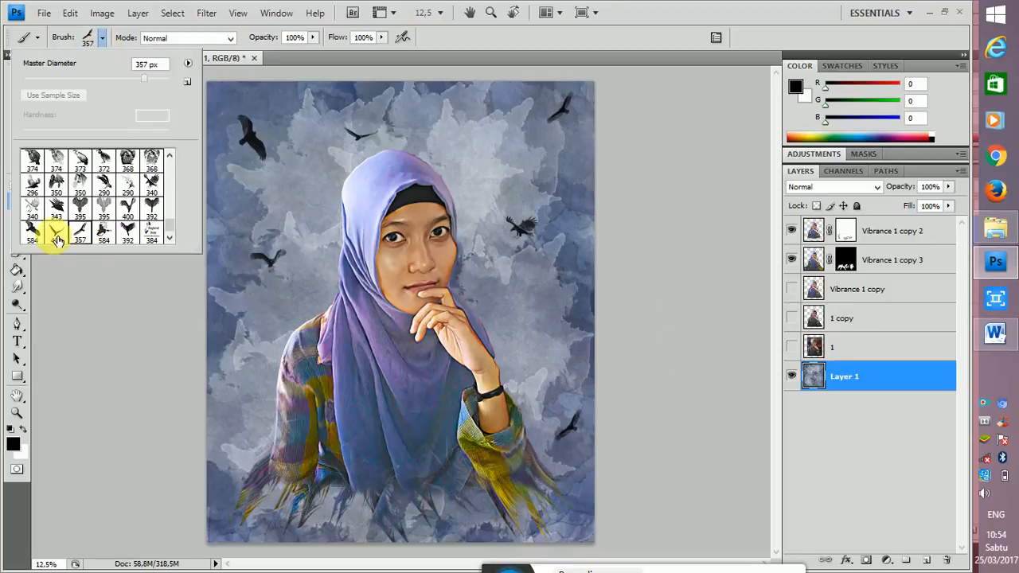
{"action": "left_click", "coordinate": [32, 231]}
{"action": "left_click", "coordinate": [697, 279]}
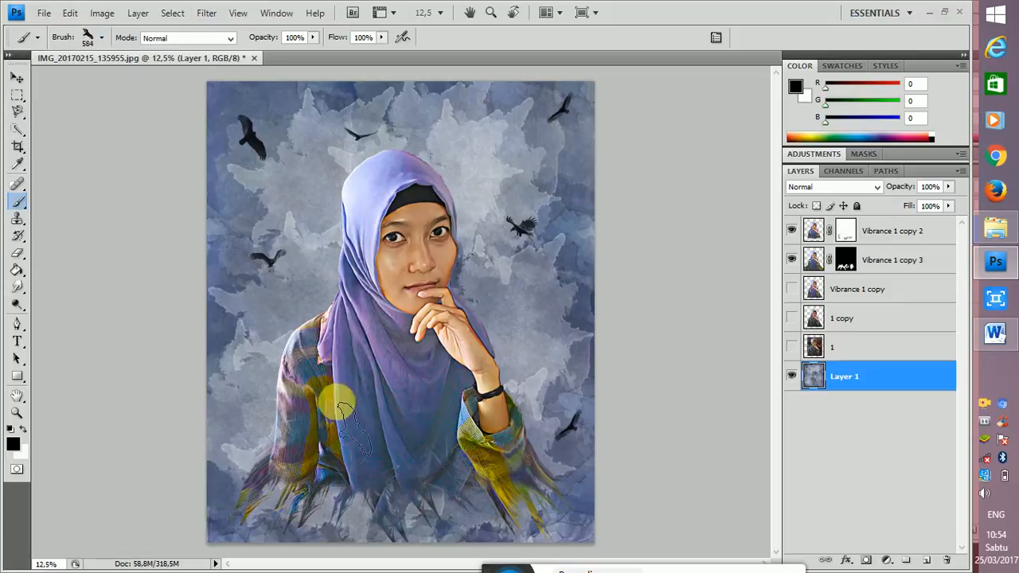
{"action": "left_click", "coordinate": [237, 422]}
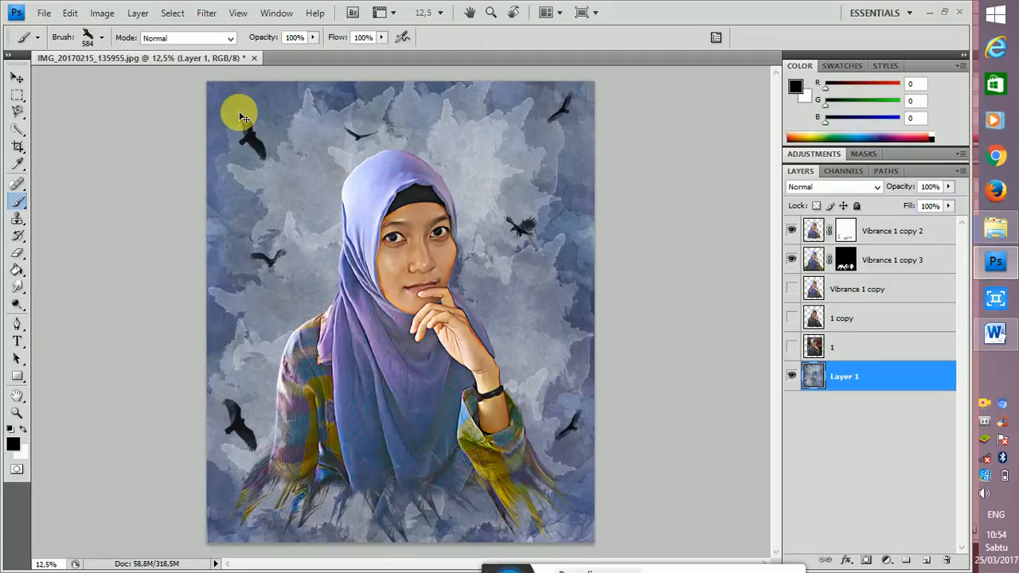
Choose the 290 px bird tip and stamp a black bird in the left background beside the upper sleeve
{"action": "left_click", "coordinate": [101, 37]}
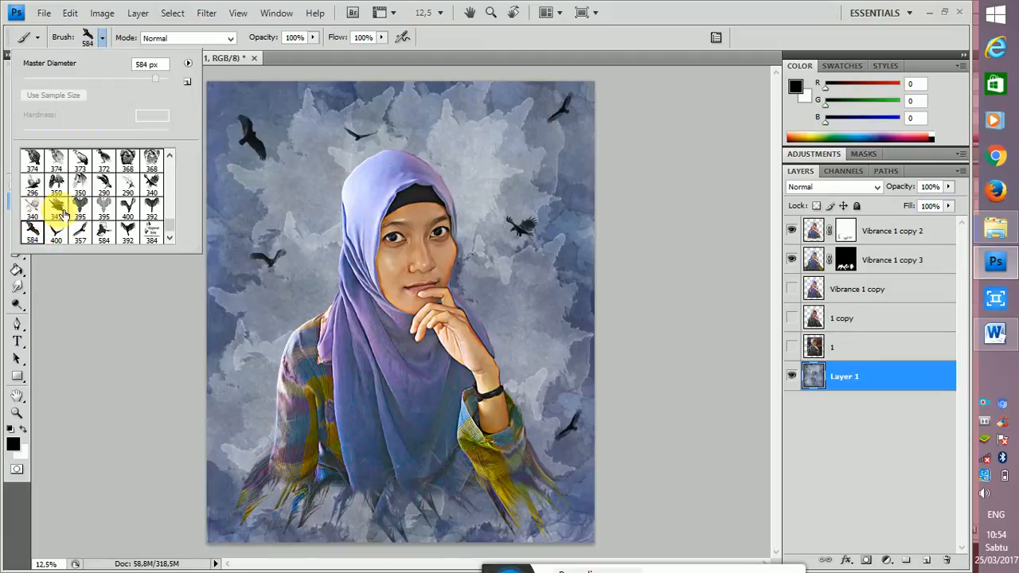
{"action": "left_click", "coordinate": [104, 183]}
{"action": "left_click", "coordinate": [246, 362]}
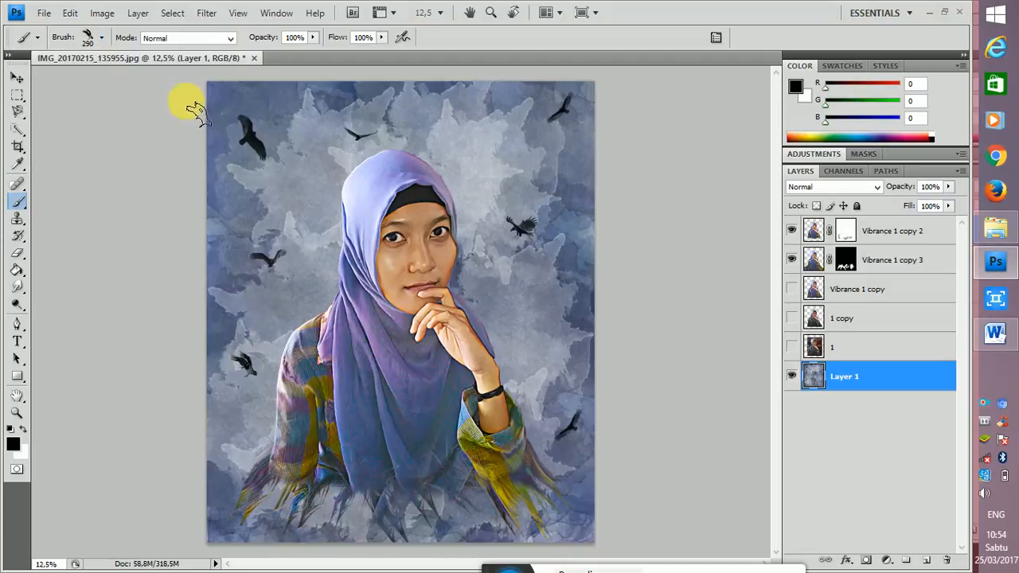
Choose the 395 px bird tip and stamp a black bird in the background beside the raised hand
{"action": "left_click", "coordinate": [101, 37]}
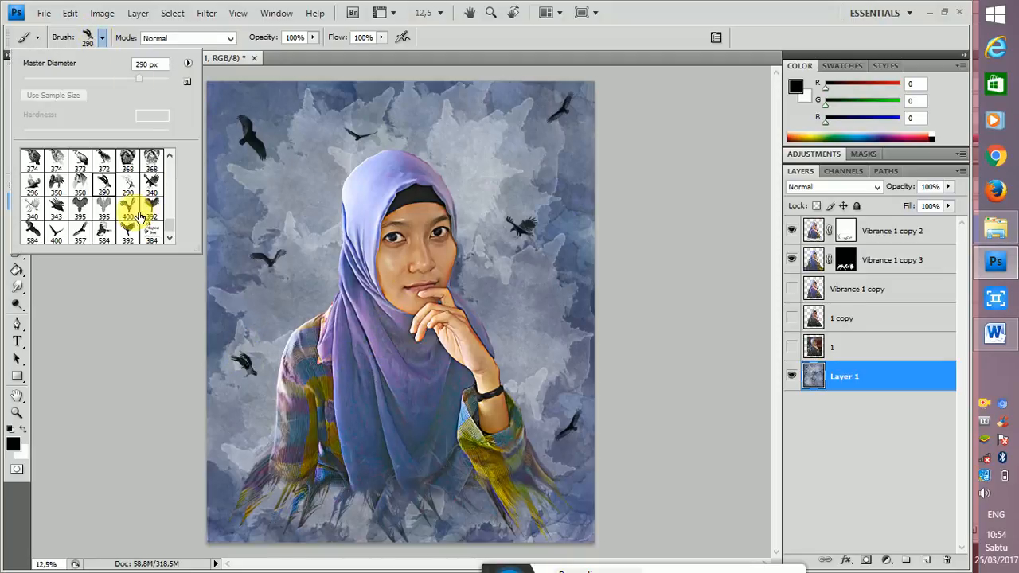
{"action": "left_click", "coordinate": [82, 209]}
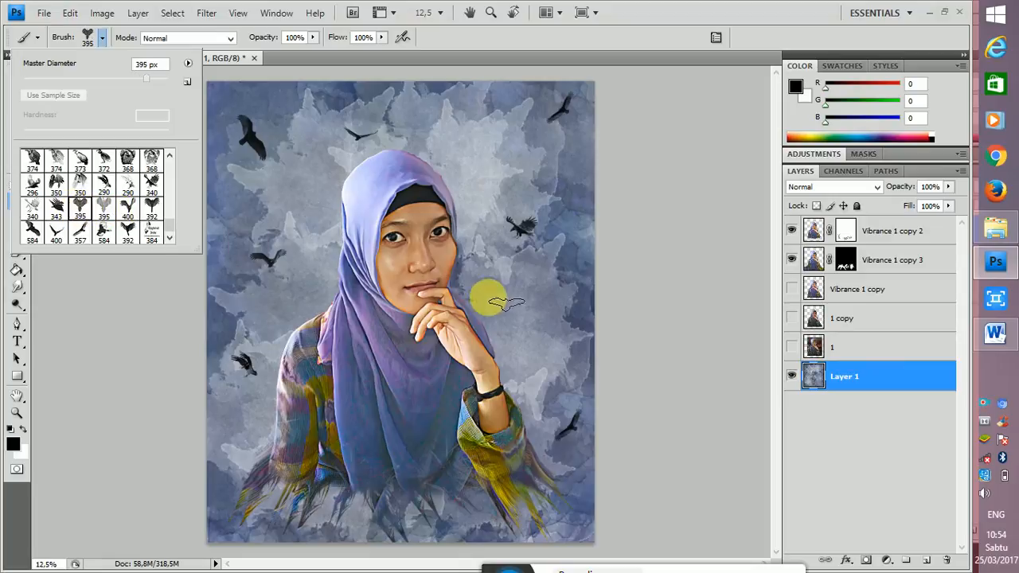
{"action": "left_click", "coordinate": [509, 322]}
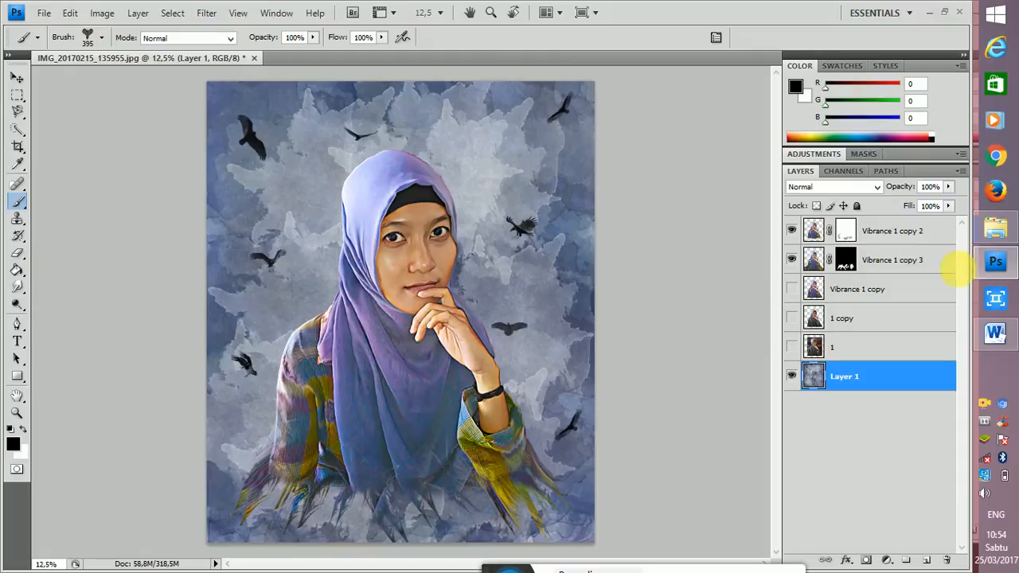
Switch to the open Microsoft Word document and highlight parts of the LIKE SHARE AND SUBSCRIBE text for viewers
{"action": "mouse_move", "coordinate": [1009, 344]}
{"action": "left_click", "coordinate": [791, 293]}
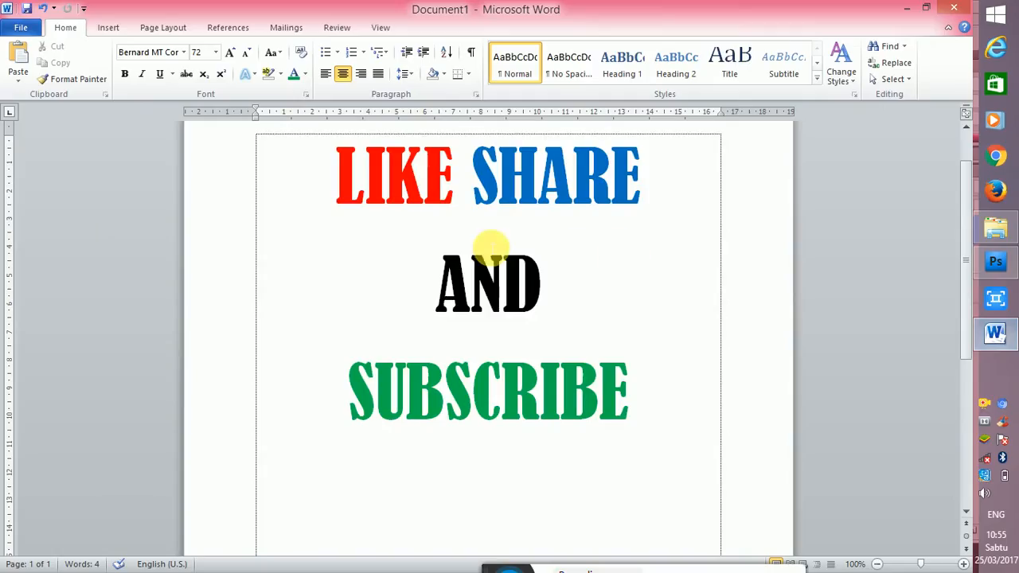
{"action": "left_click_drag", "start_coordinate": [337, 175], "coordinate": [646, 175]}
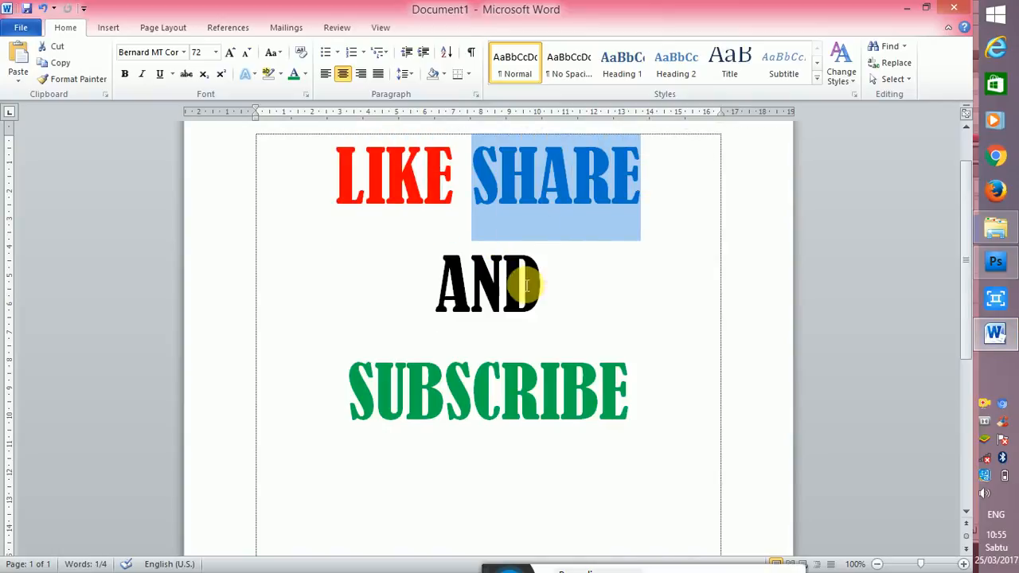
{"action": "left_click_drag", "start_coordinate": [350, 390], "coordinate": [662, 389]}
{"action": "left_click", "coordinate": [656, 398]}
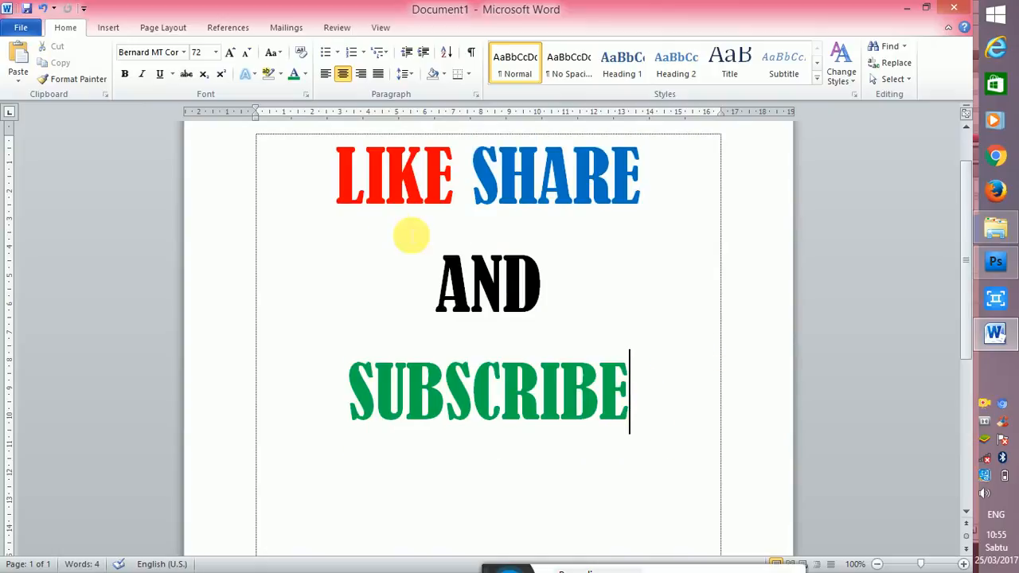
{"action": "left_click_drag", "start_coordinate": [369, 187], "coordinate": [394, 190]}
{"action": "left_click_drag", "start_coordinate": [539, 191], "coordinate": [569, 188]}
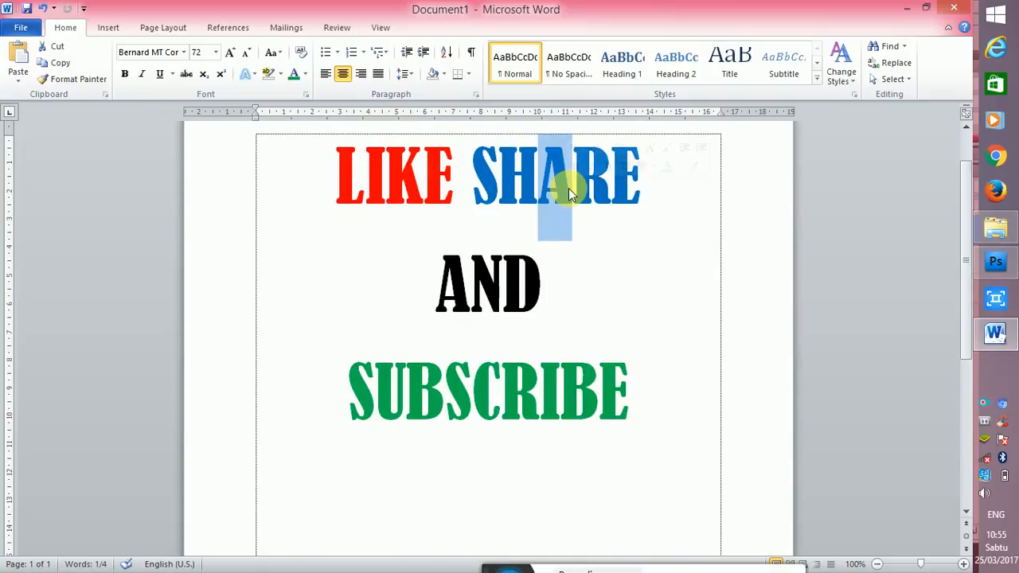